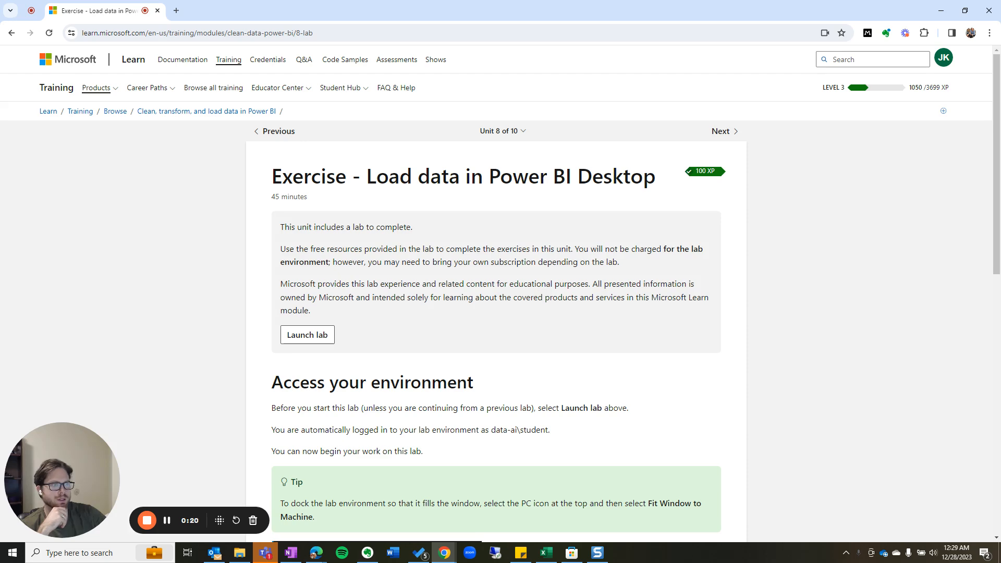
Maximize the lab window and sign in to the VM as Student with the account password.
drag(831, 167, 635, 117)
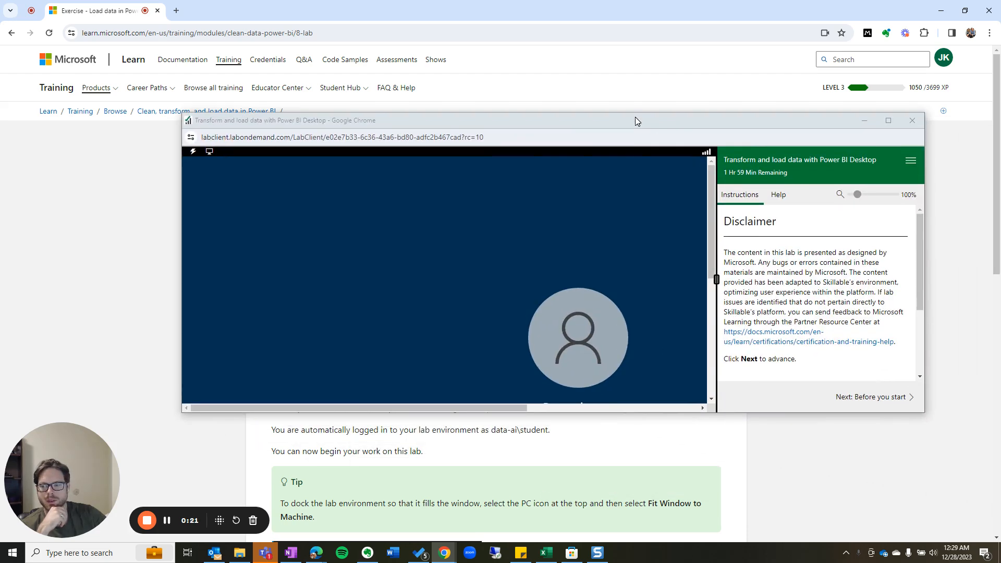
double_click(668, 120)
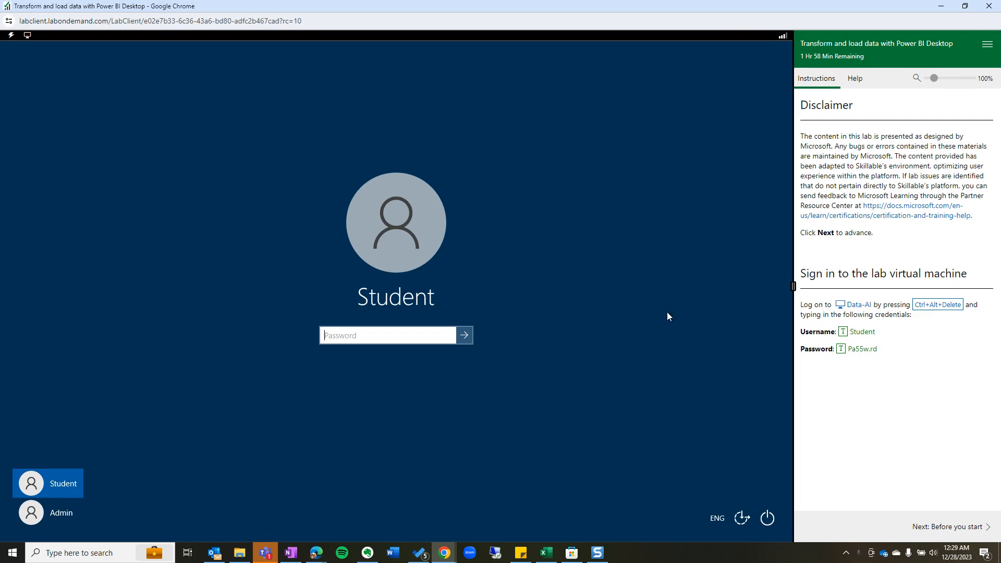
text(Pa)
key(Return)
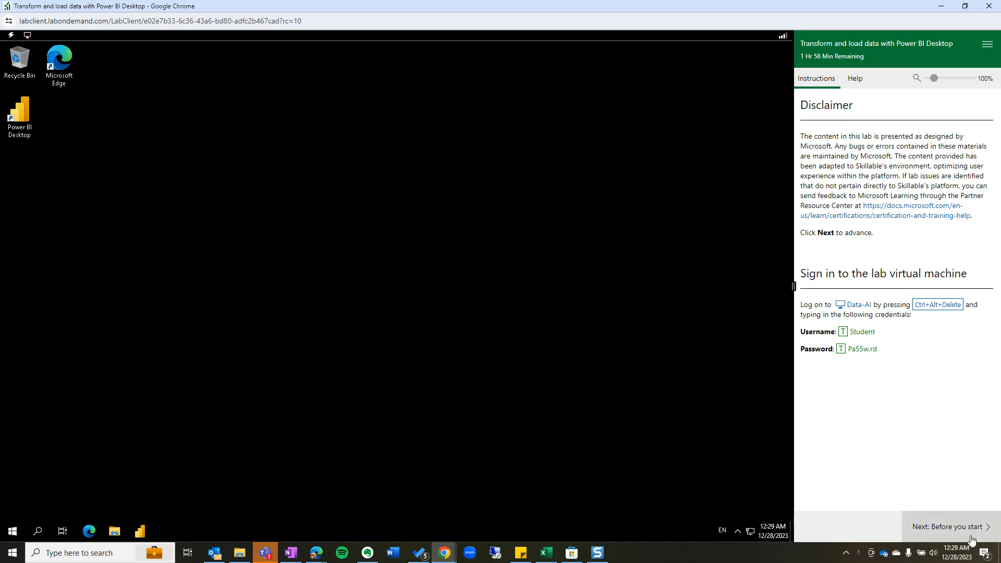
Start copying the lab files to the D: drive.
click(955, 529)
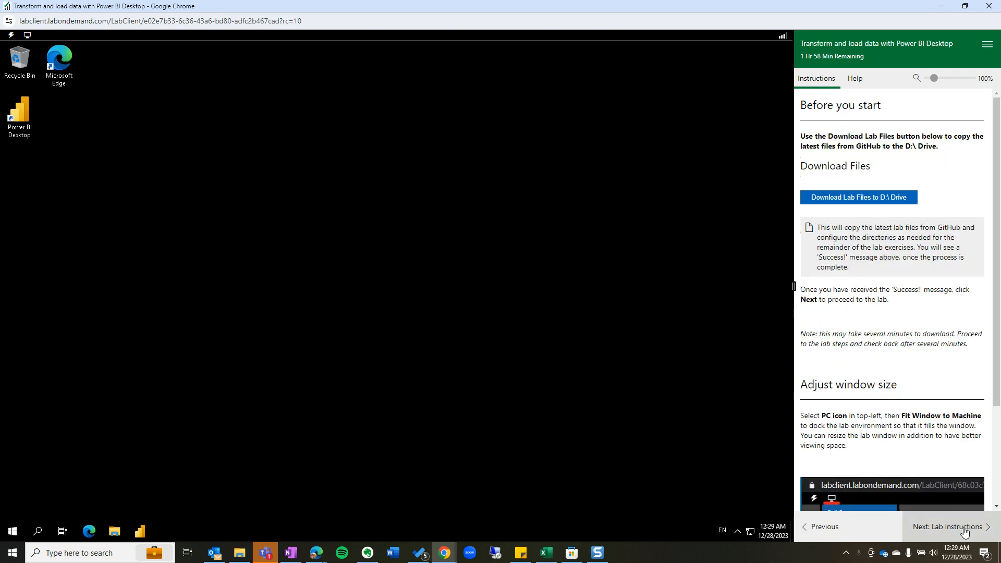
click(869, 202)
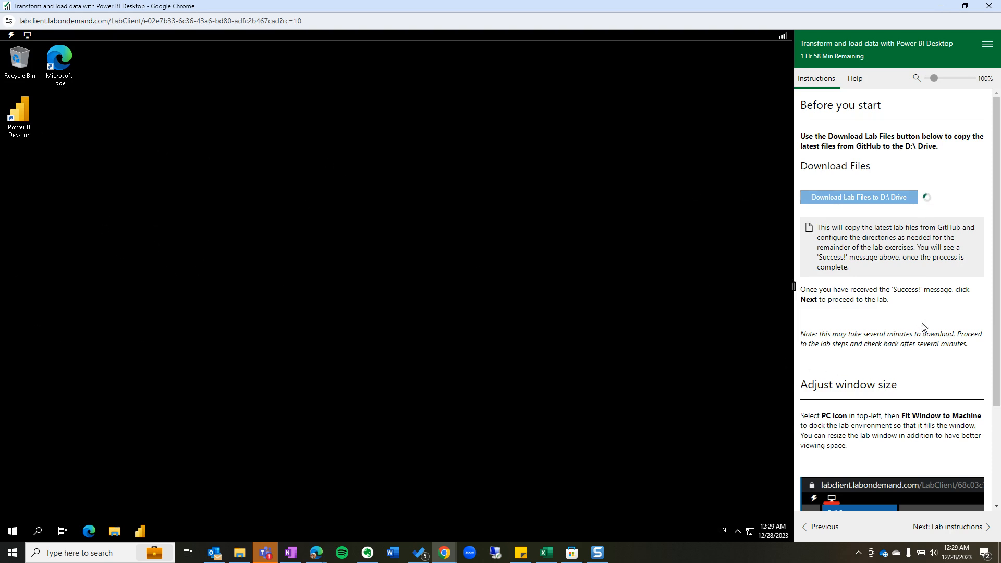
scroll(923, 329, down, 3)
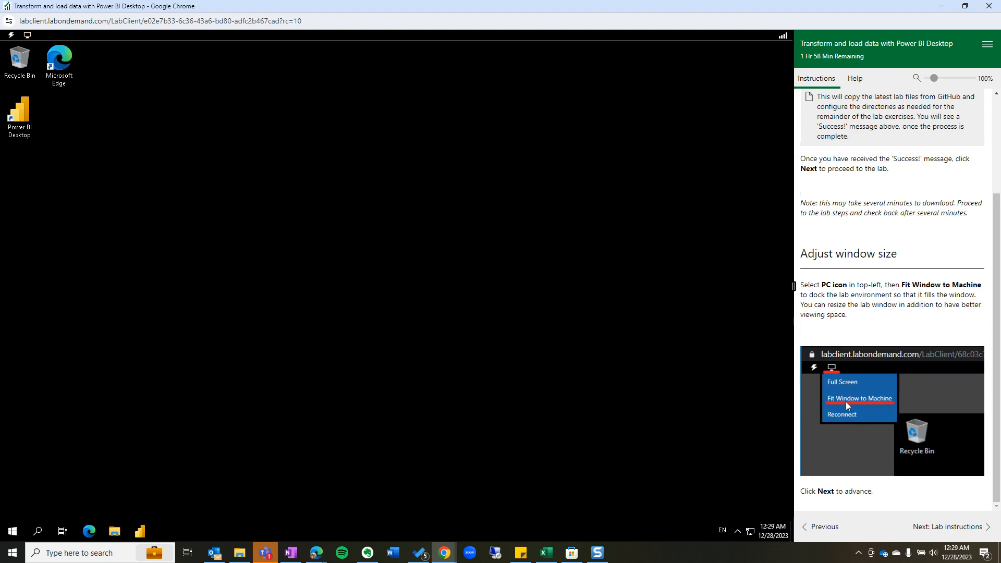
Fit the VM display to the window and advance to the Lab instructions page.
click(26, 39)
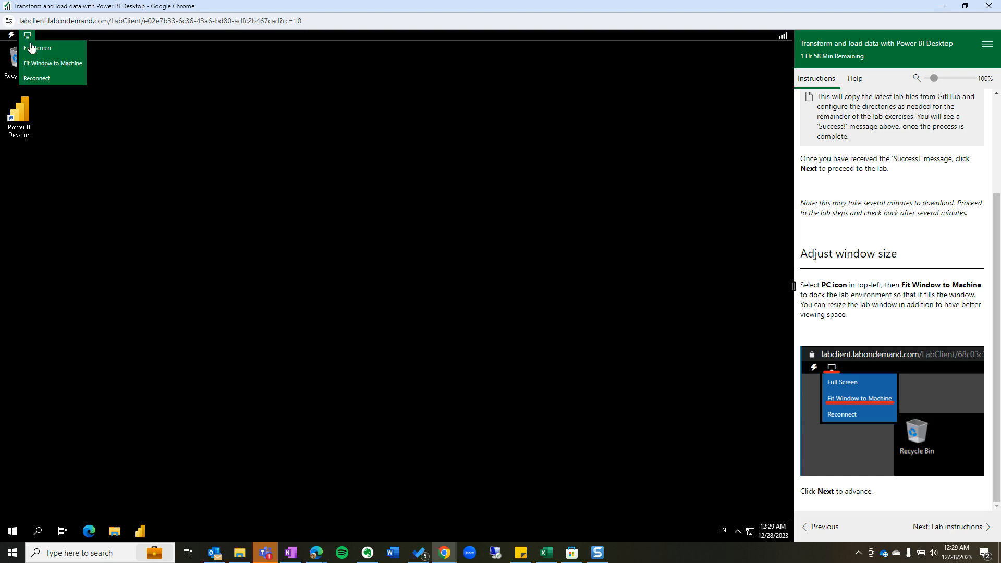
click(41, 64)
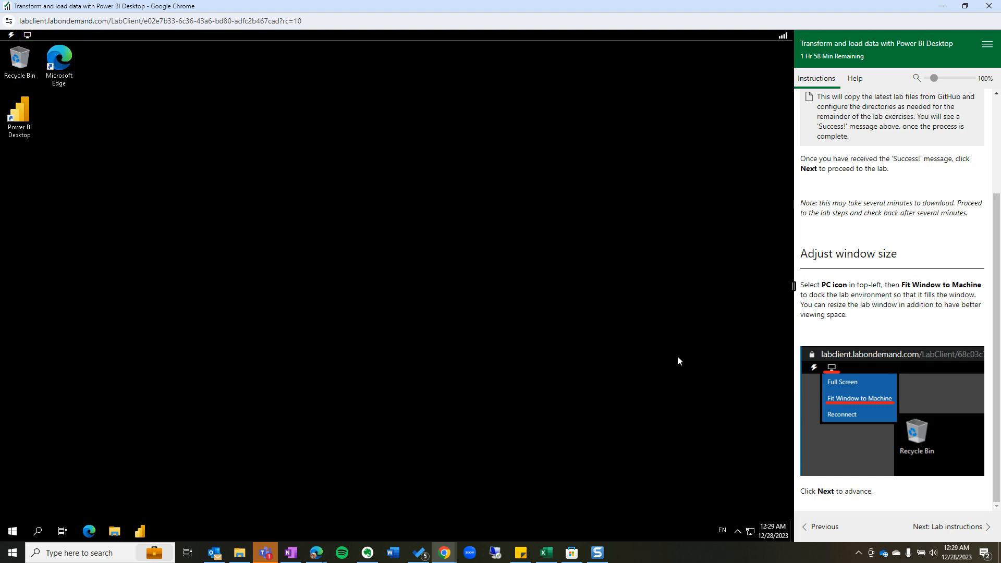
scroll(847, 299, up, 3)
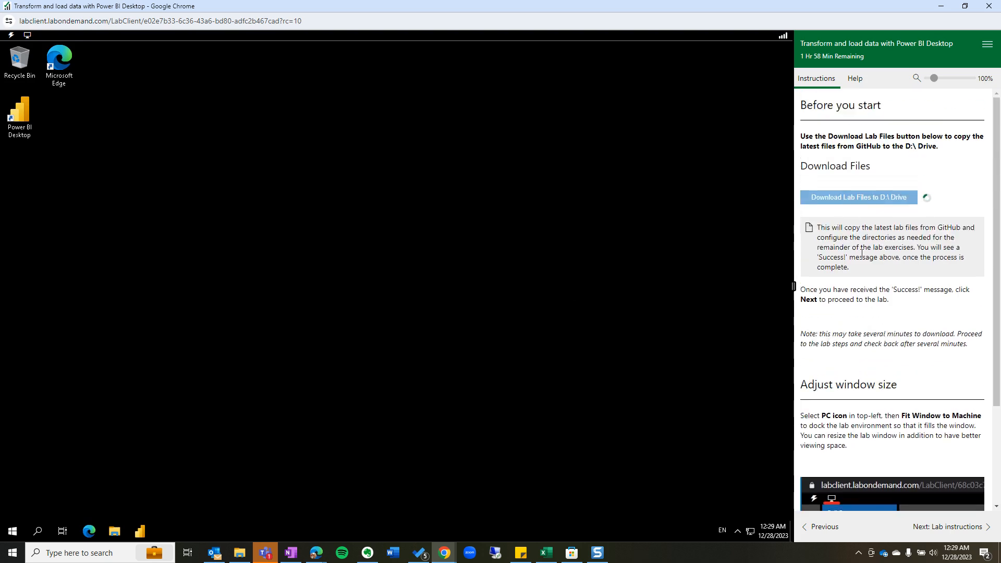
scroll(881, 334, down, 3)
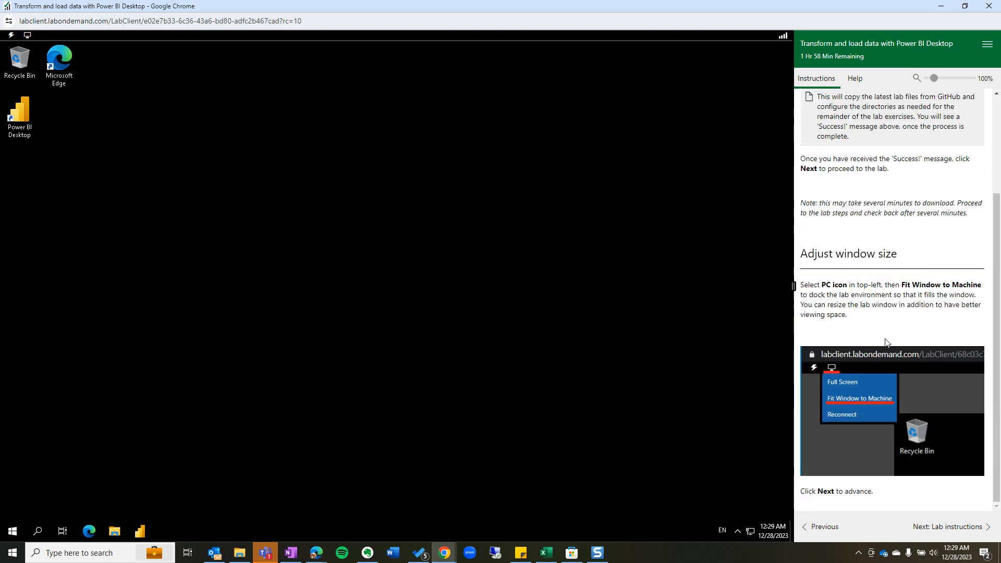
click(929, 527)
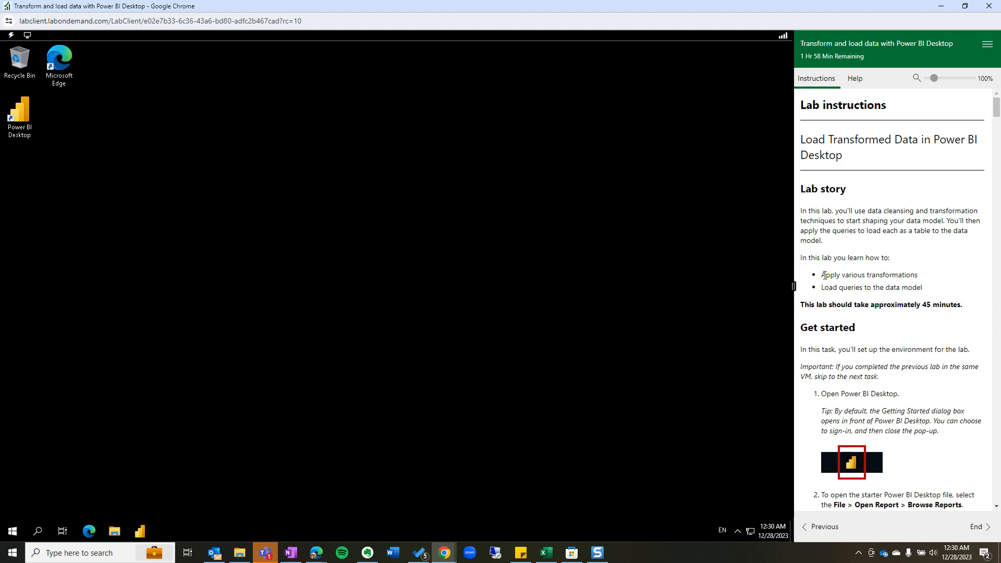
Launch Power BI Desktop from its shortcut on the VM desktop.
drag(820, 281, 946, 285)
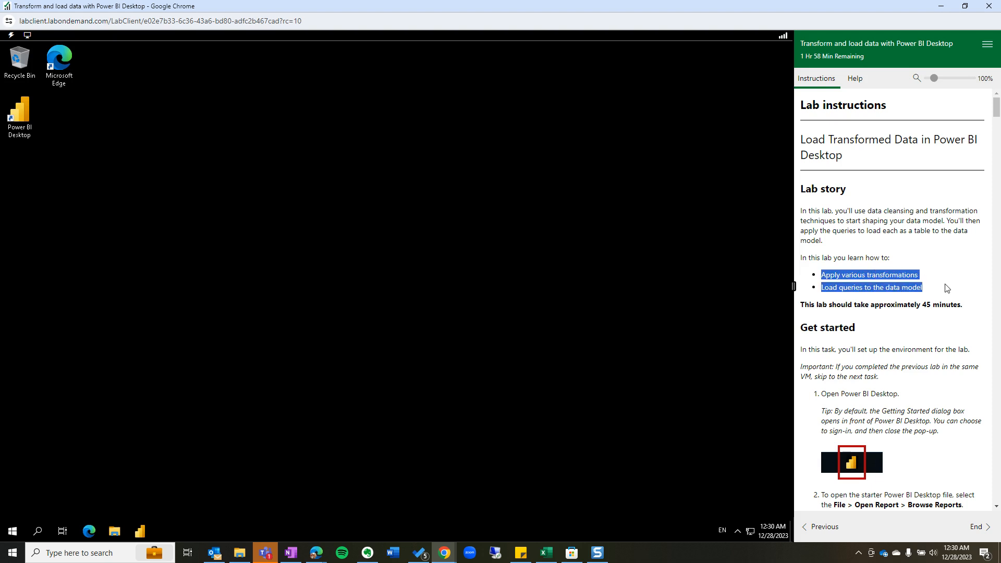
click(933, 290)
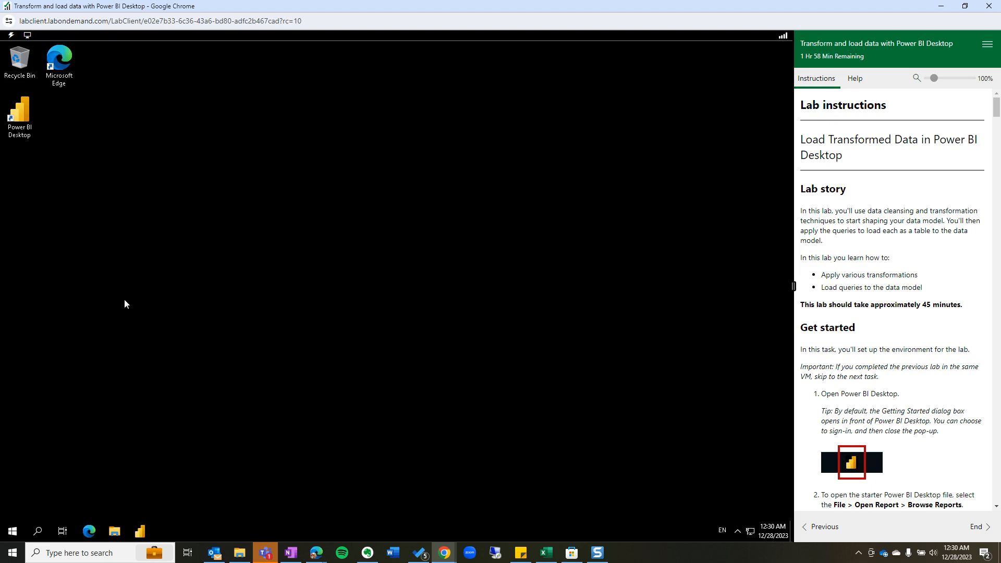
double_click(15, 116)
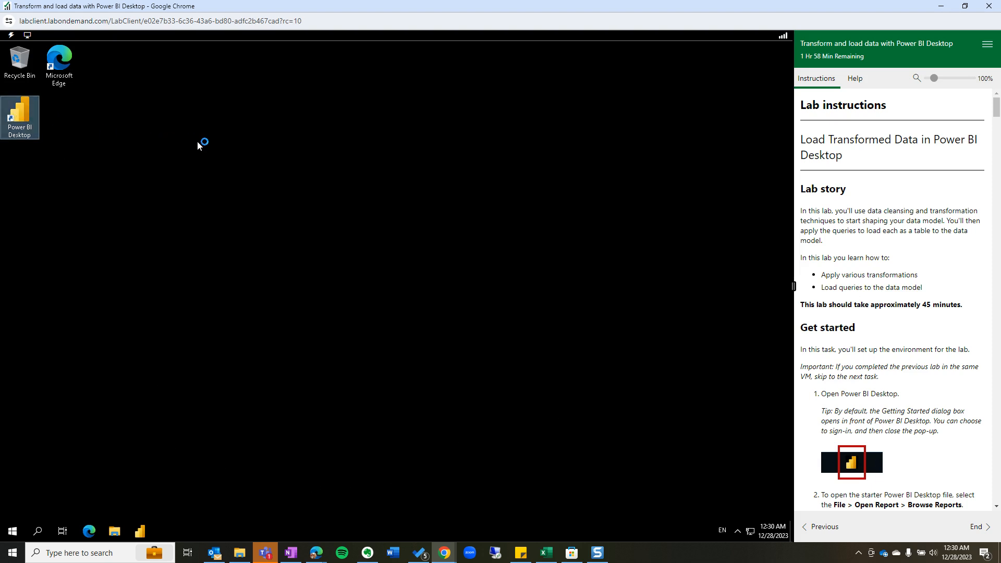
scroll(904, 386, down, 3)
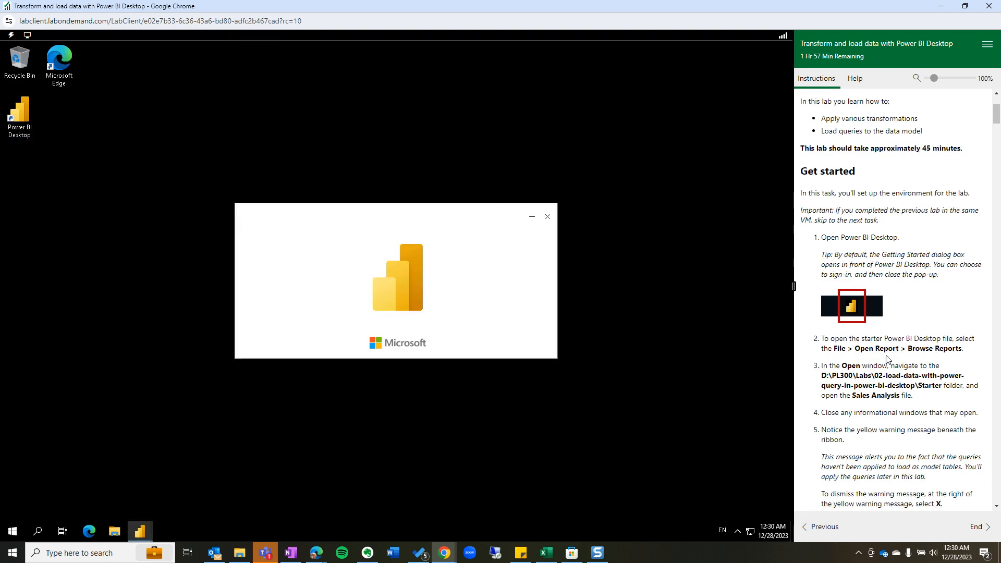
scroll(886, 360, down, 4)
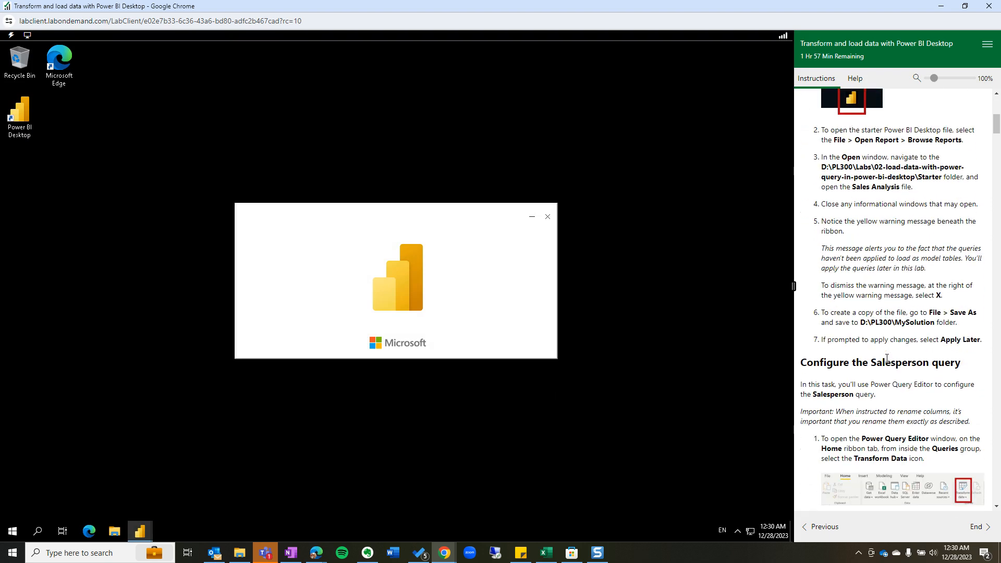
scroll(885, 358, up, 3)
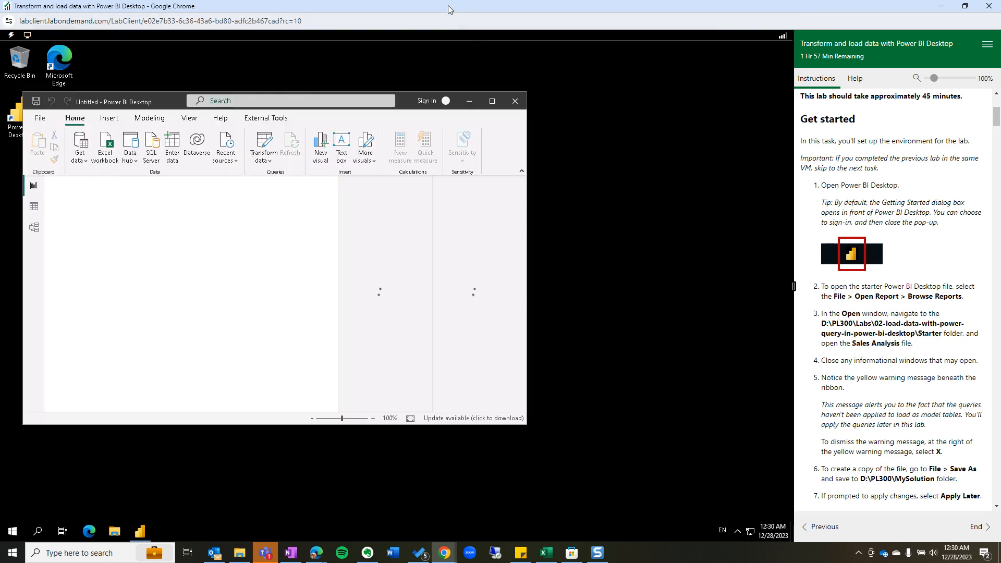
Resize the lab window to fill the screen and close the Getting Started dialog.
drag(448, 5, 564, 201)
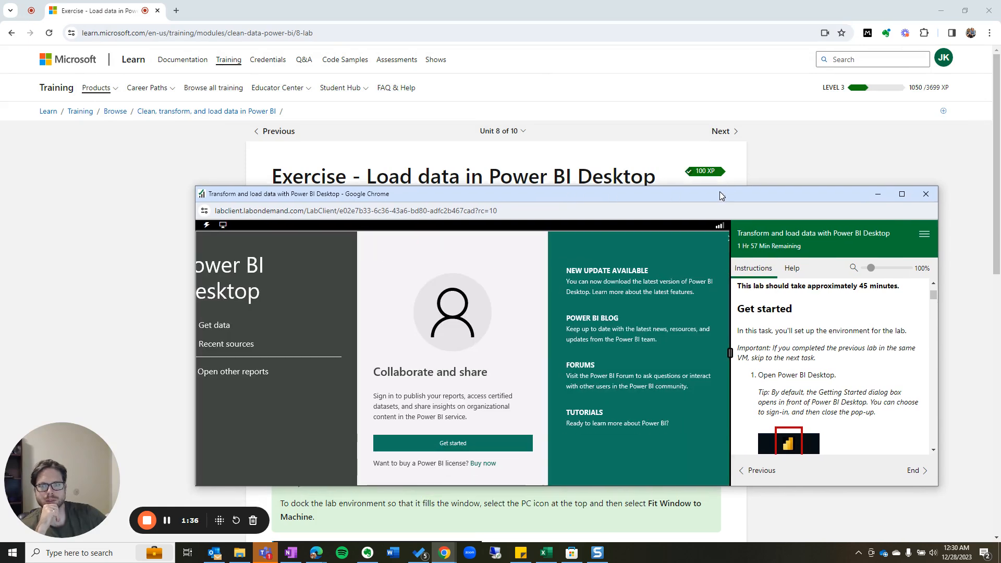
drag(719, 200, 708, 109)
click(715, 151)
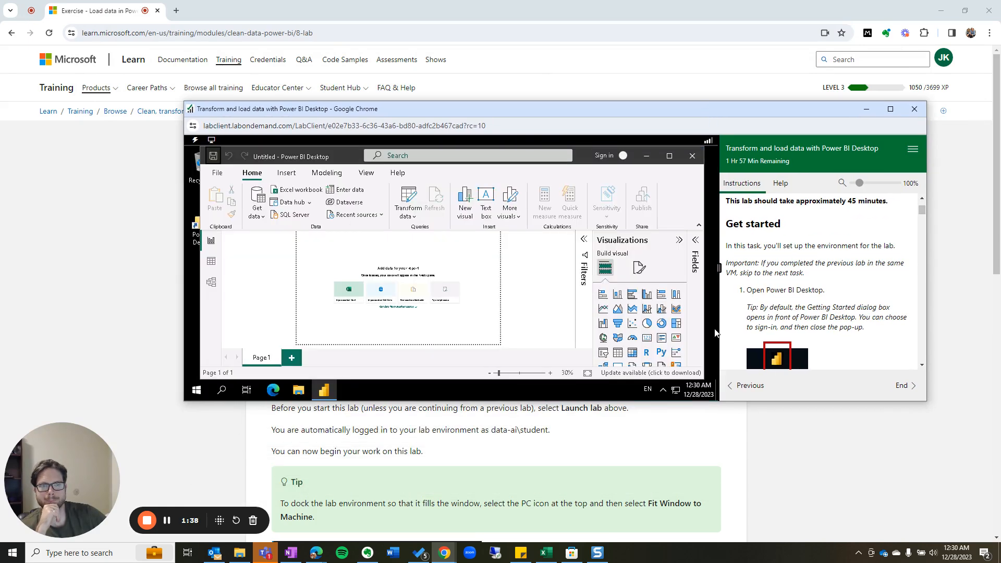
drag(769, 402, 770, 542)
drag(667, 108, 620, 27)
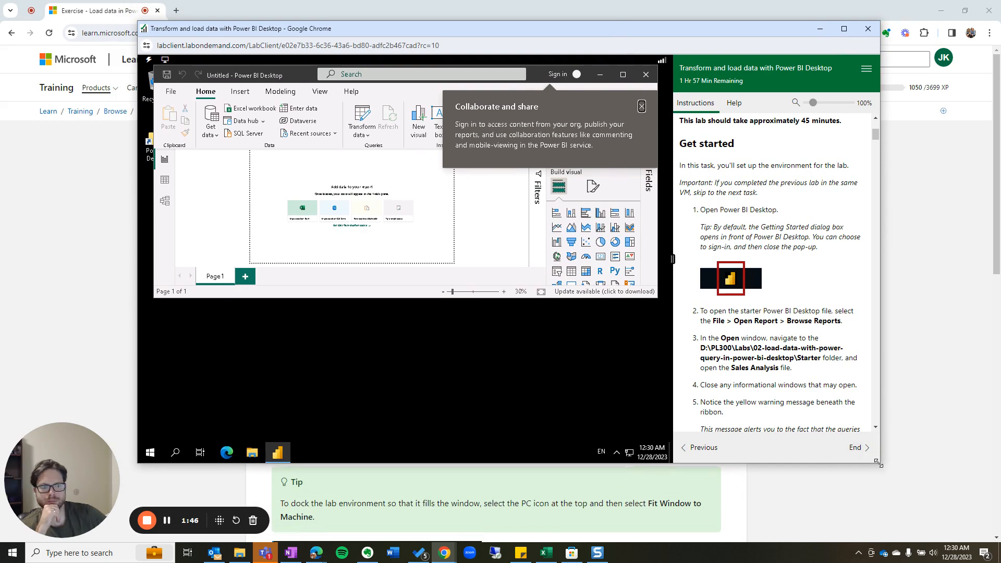
drag(879, 463, 998, 534)
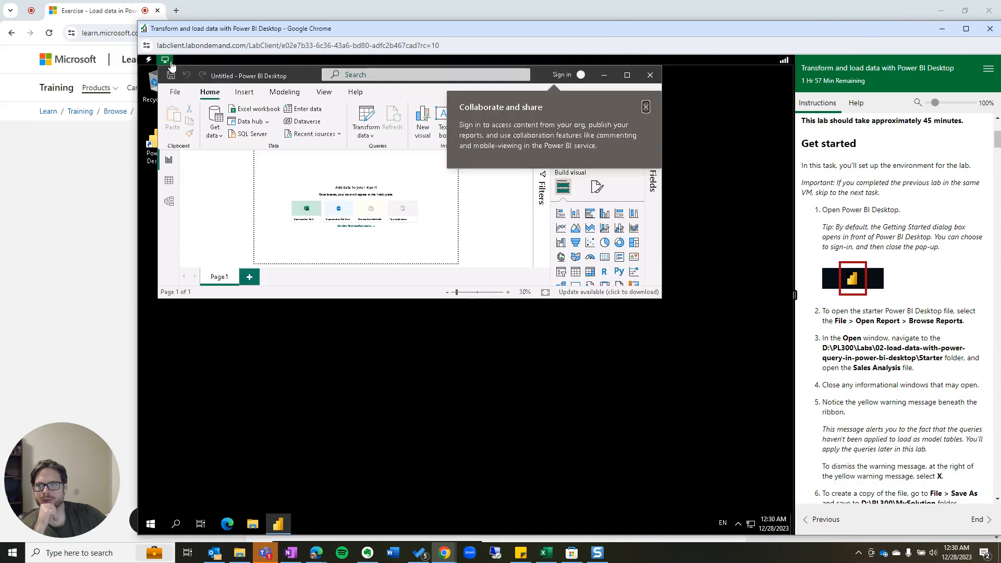
Fit the VM display, dismiss the Collaborate and share callout, and maximize Power BI Desktop.
click(170, 62)
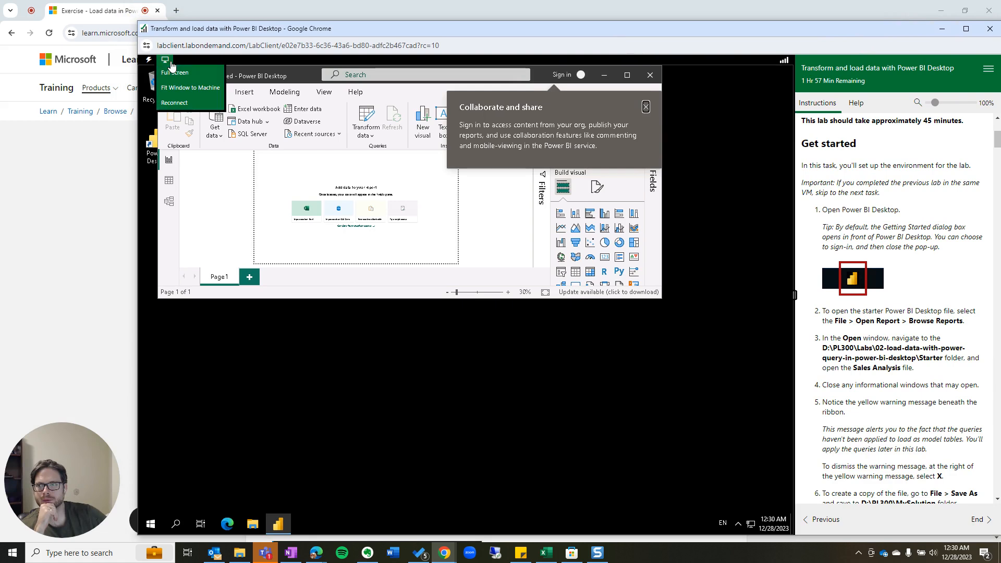
click(187, 88)
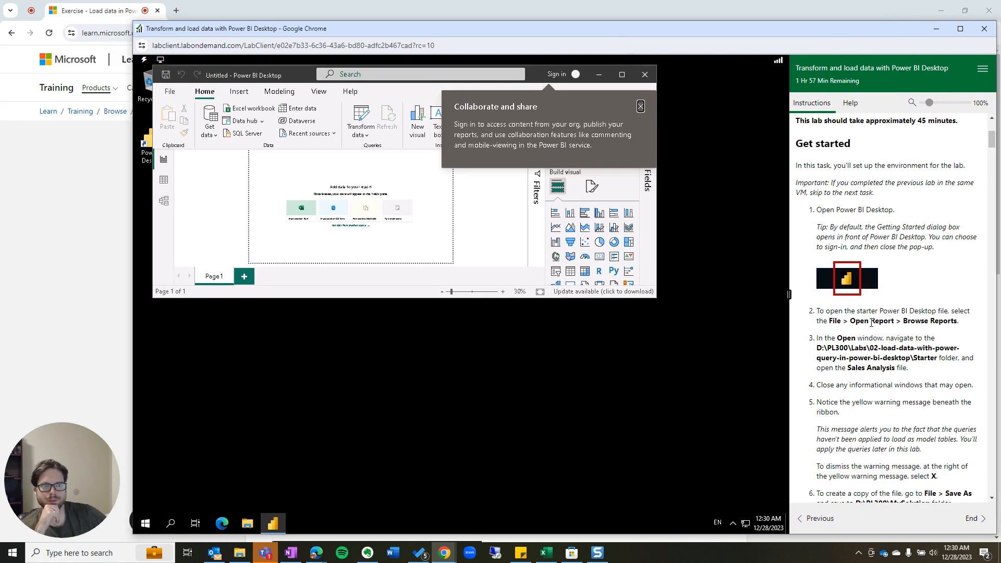
click(621, 76)
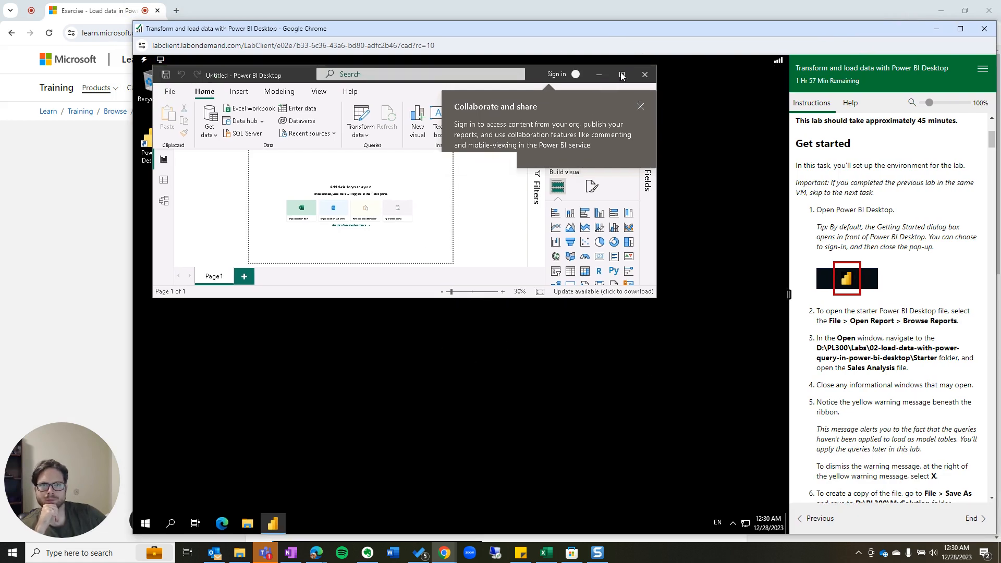
click(621, 76)
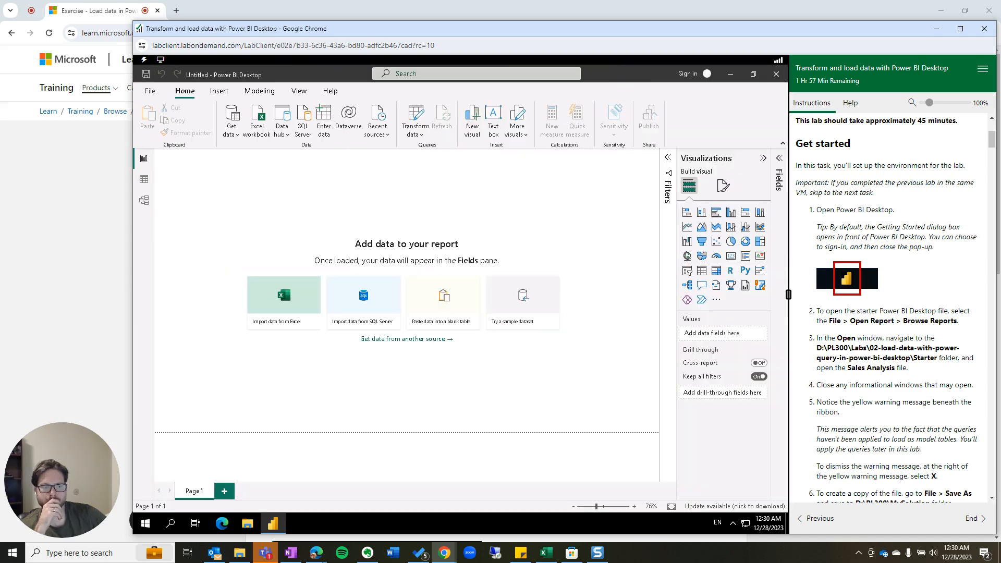
scroll(847, 415, down, 2)
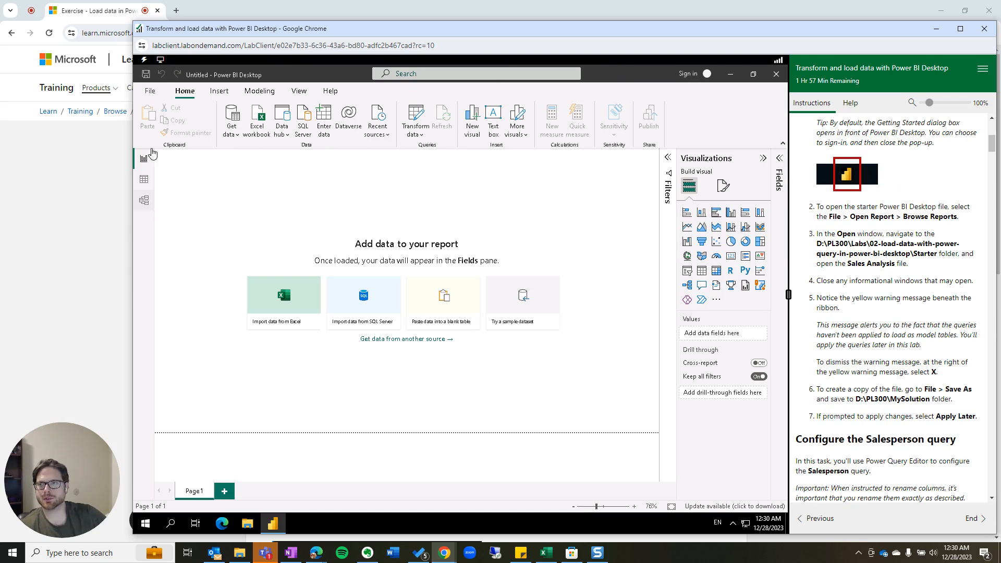
Open Sales Analysis.pbix from D:\PL300\Labs\02-load-data-with-power-query-in-power-bi-desktop\Starter.
click(150, 91)
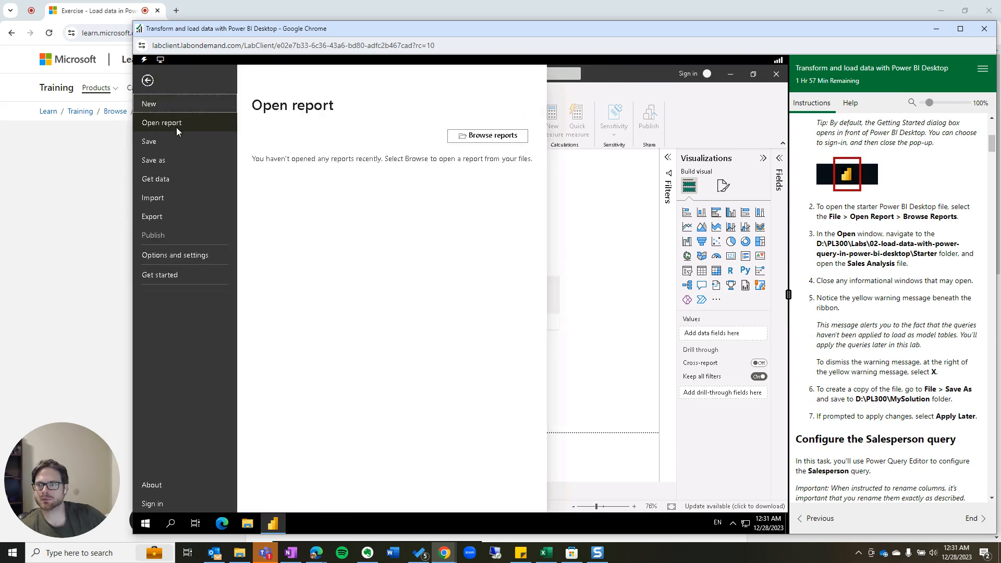
click(506, 135)
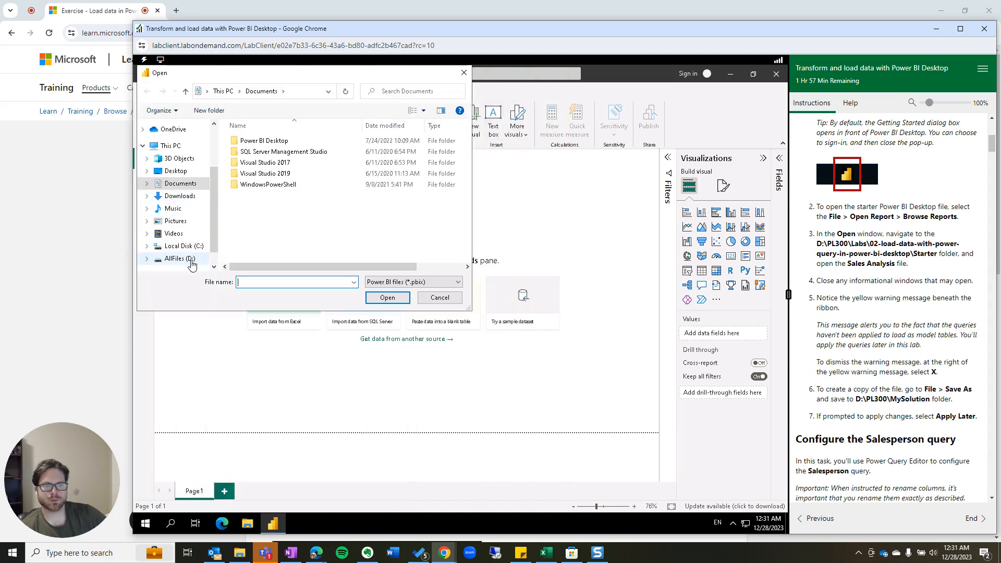
click(190, 261)
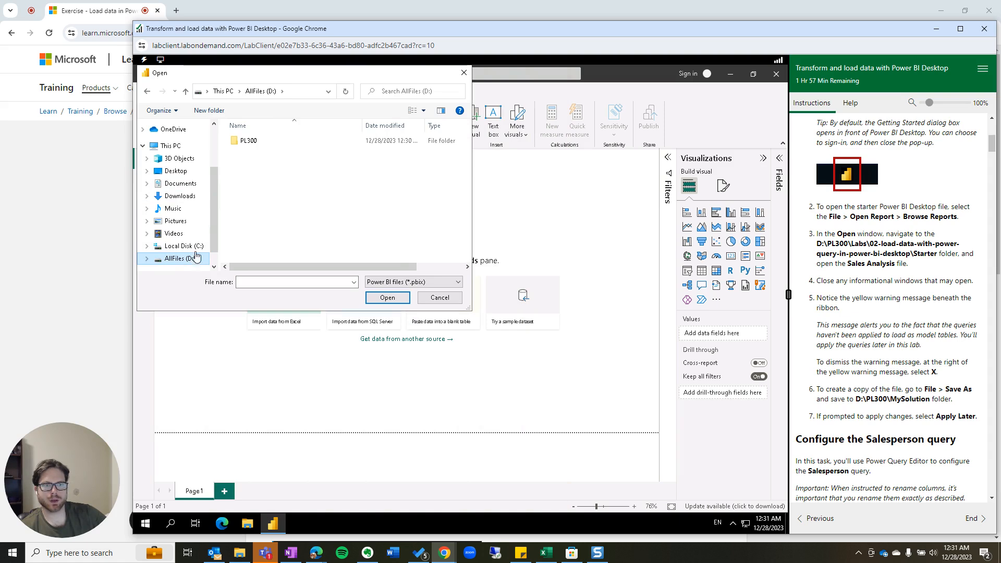
click(253, 146)
double_click(253, 146)
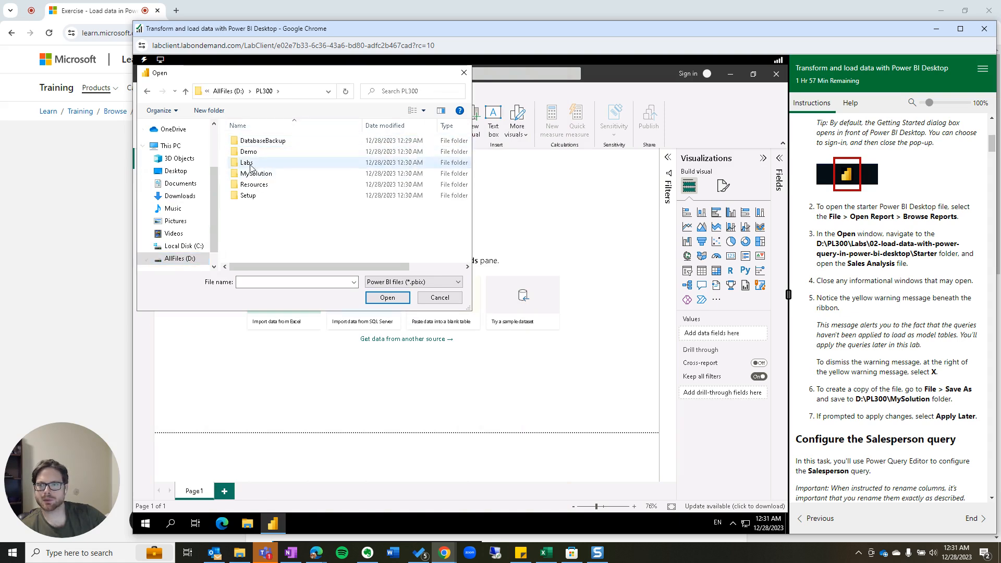
double_click(250, 162)
double_click(251, 153)
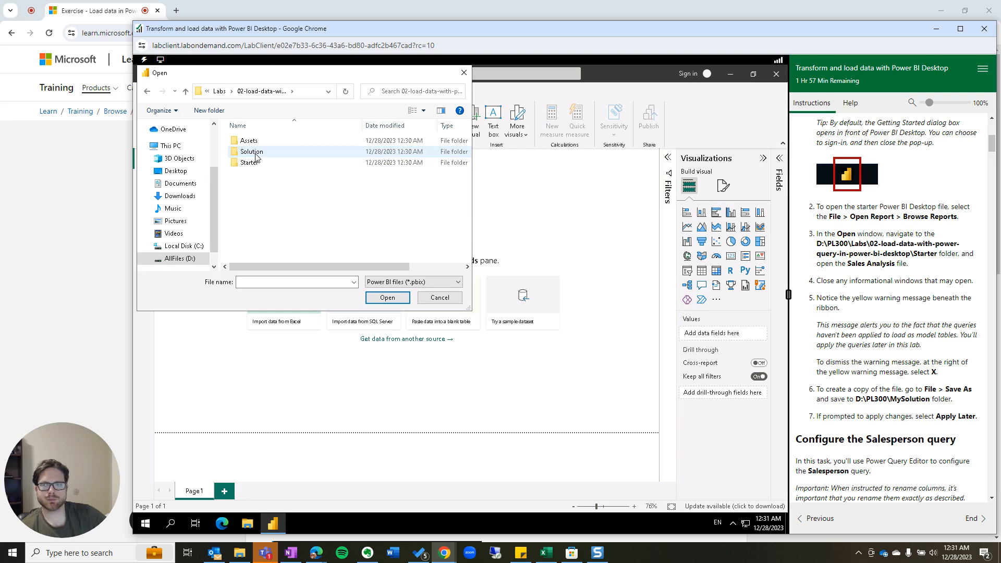
double_click(264, 163)
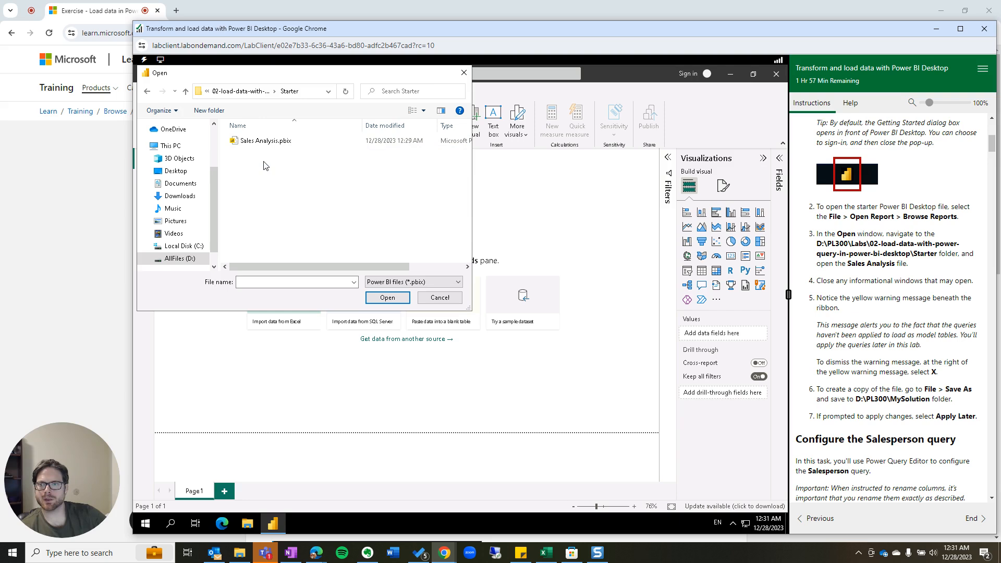
click(267, 143)
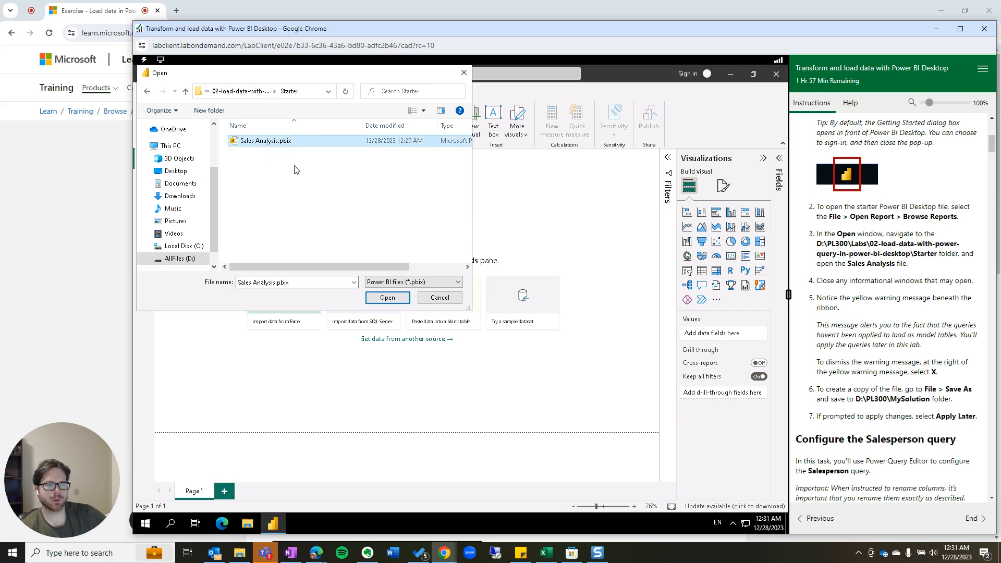
click(395, 299)
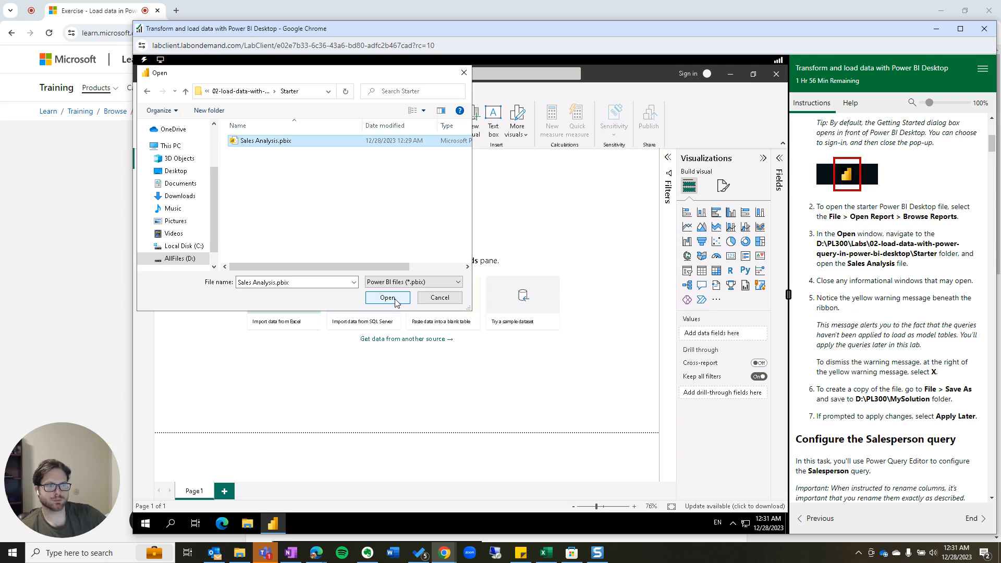
click(395, 299)
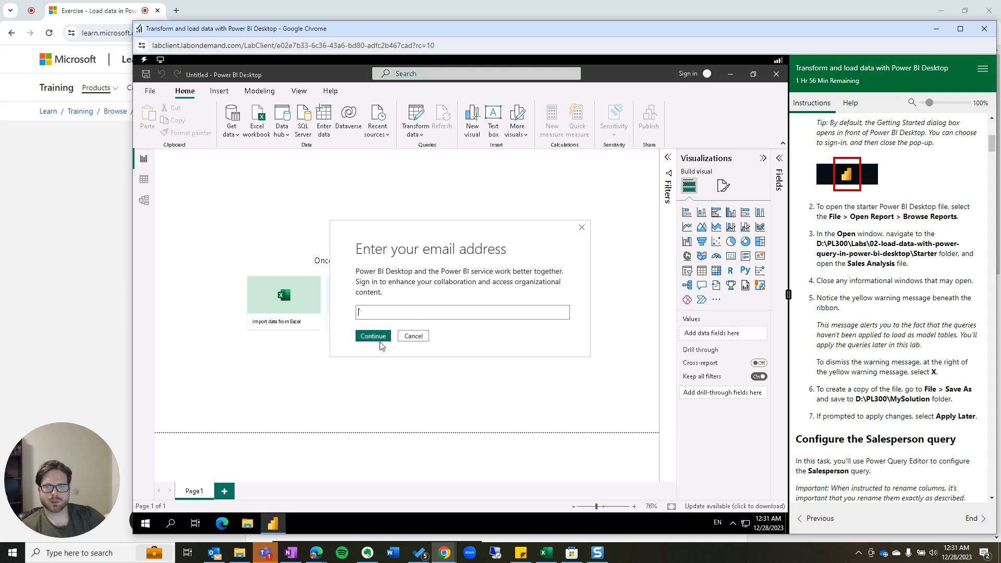
Close the email sign-in prompt and dismiss the pending-changes and sensitivity-label bars.
click(581, 228)
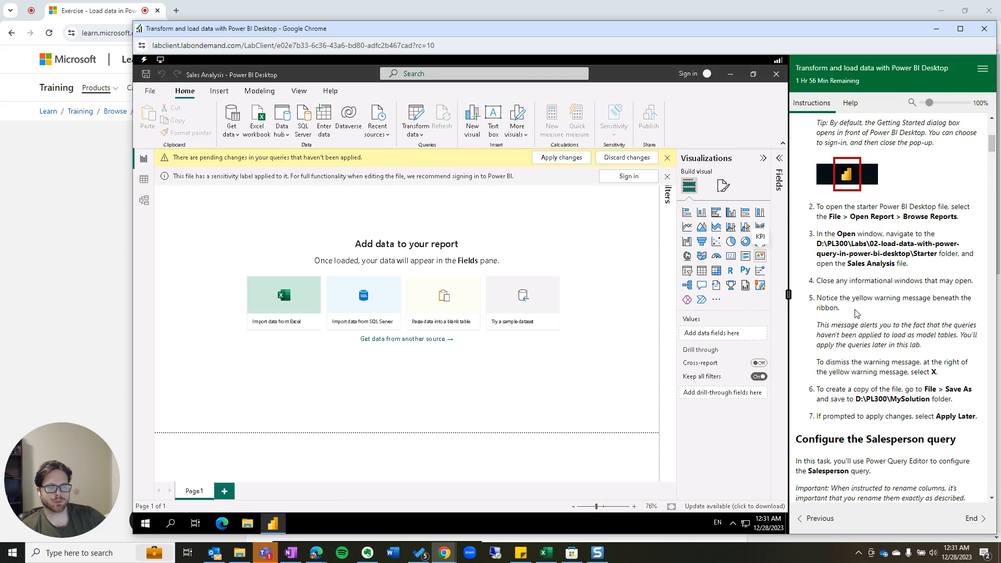
drag(818, 324, 963, 376)
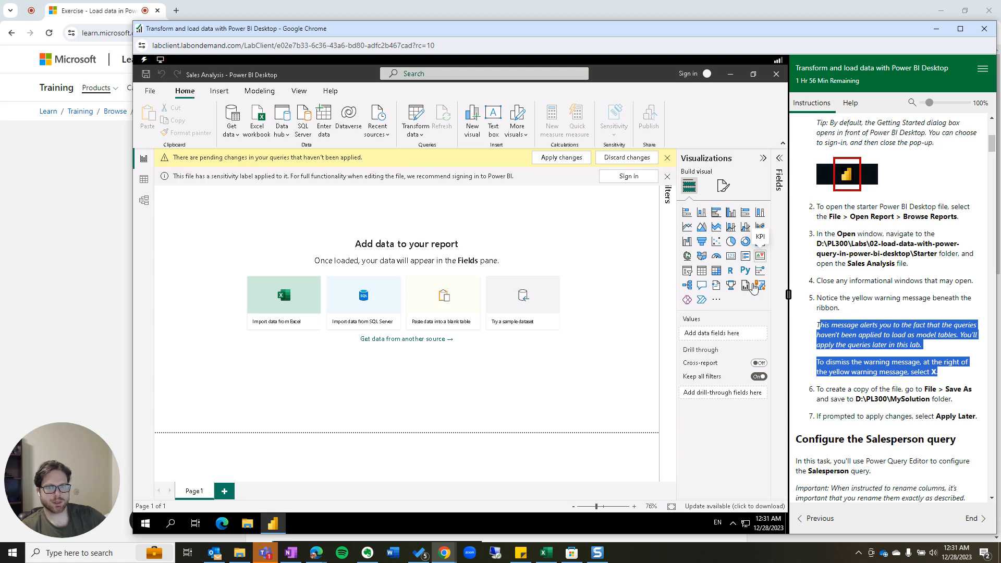
click(667, 159)
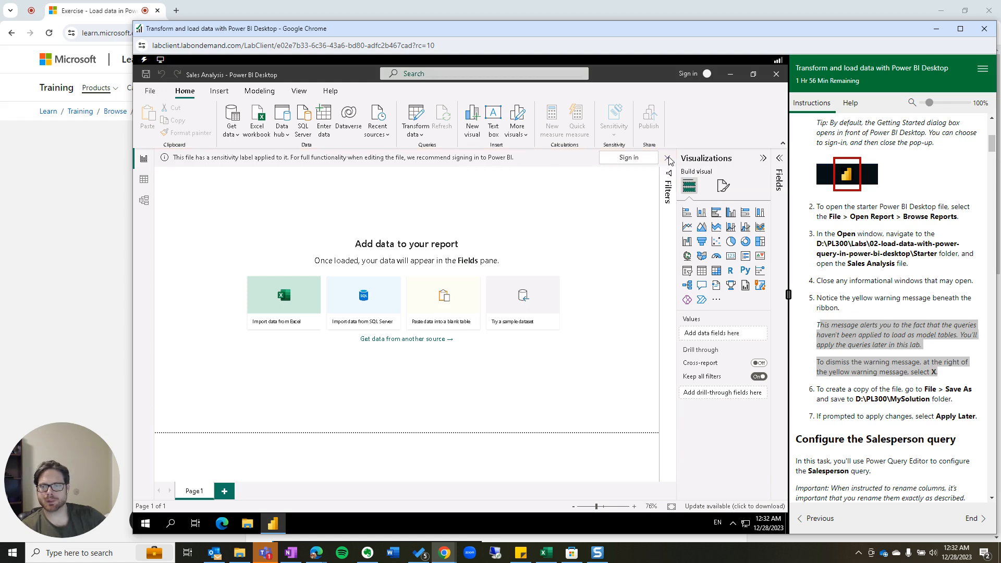
click(668, 158)
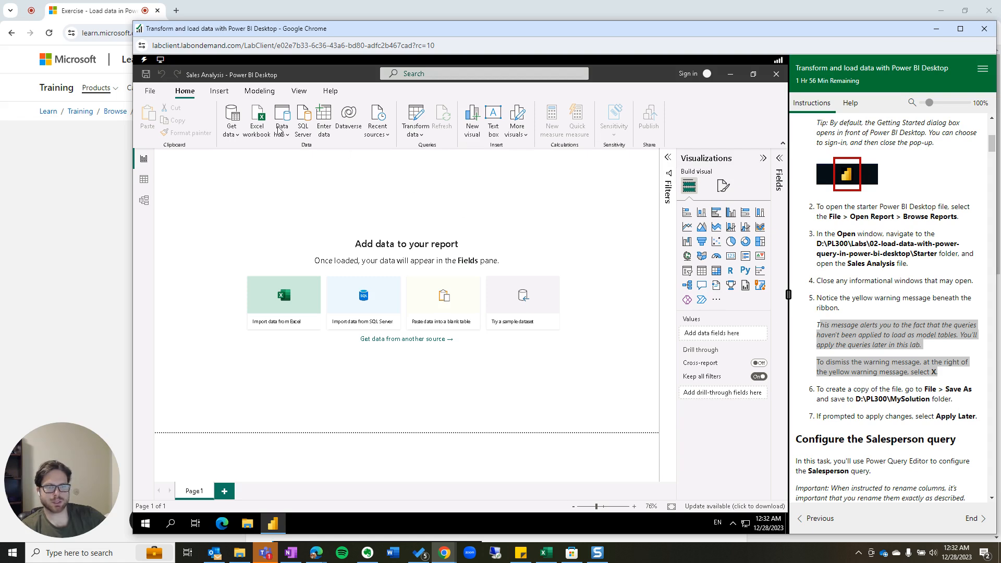
Save a copy of the report in D:\PL300\MySolution, choosing Apply later for pending changes.
click(151, 91)
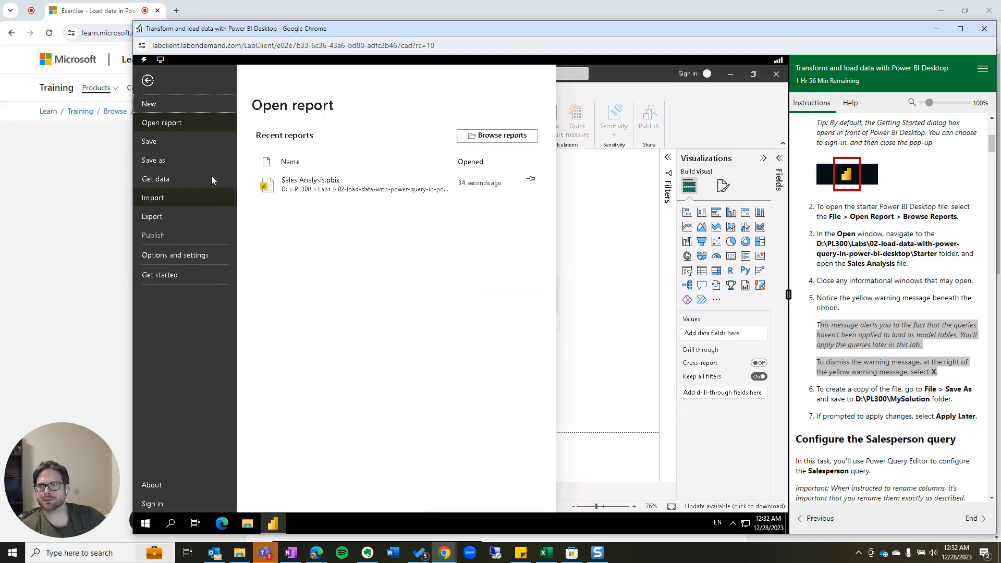
click(183, 162)
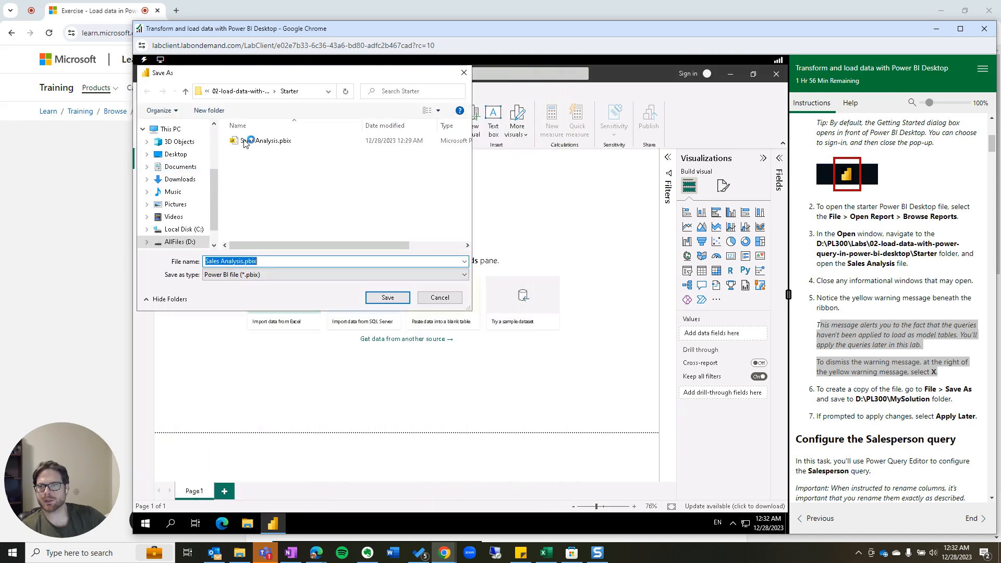
click(243, 97)
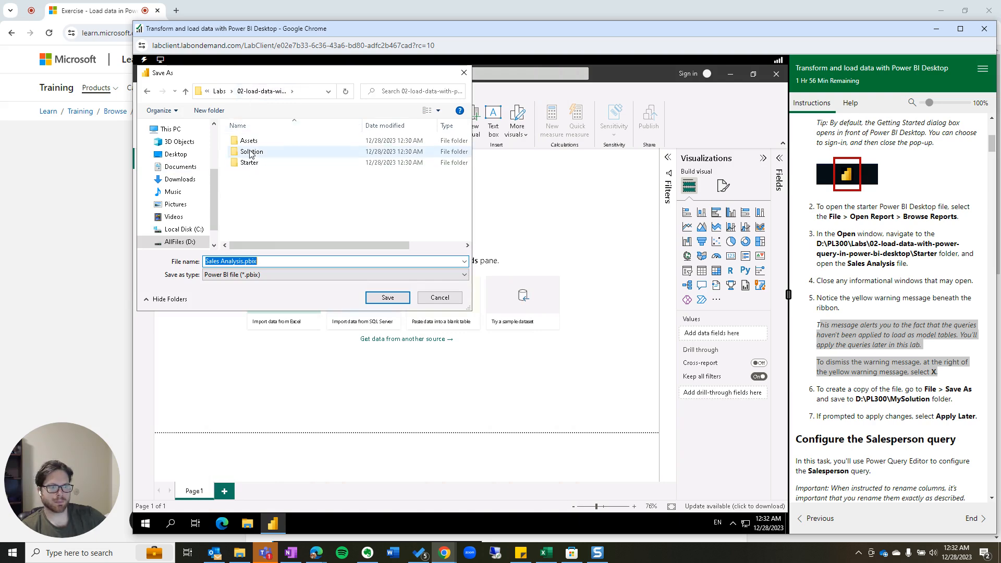
click(221, 94)
click(223, 92)
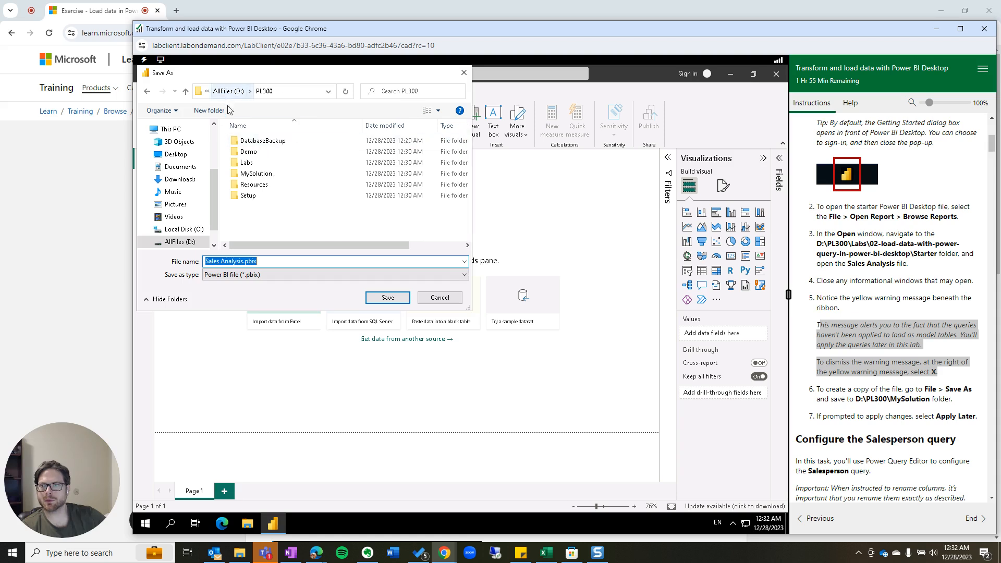
double_click(255, 173)
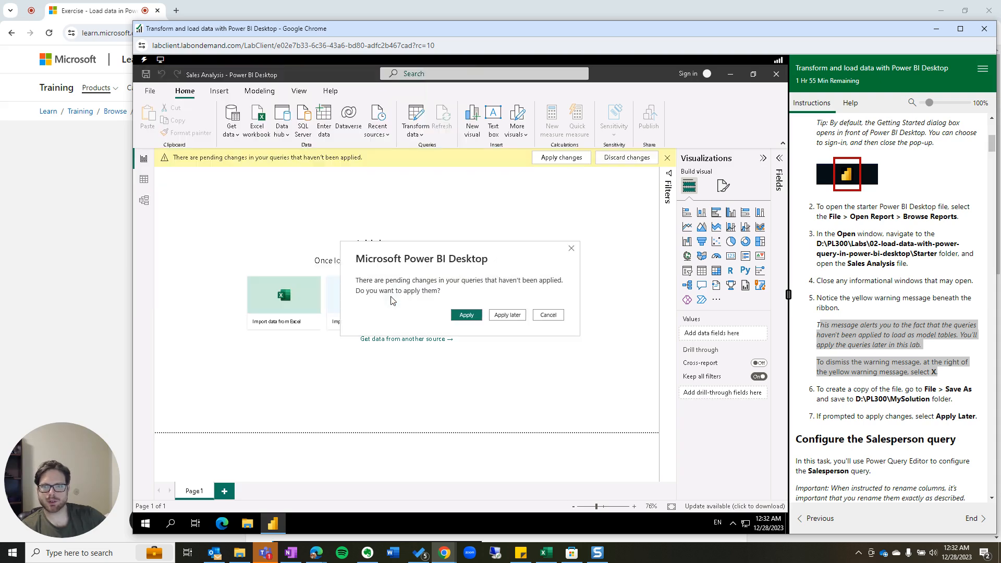
click(509, 316)
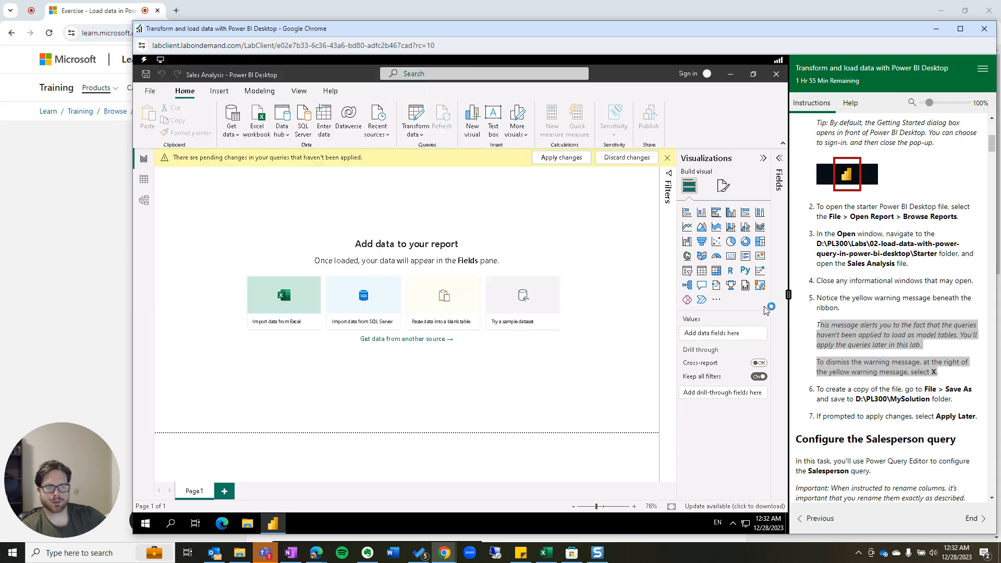
Open Power Query Editor with Transform data and preview DimEmployee (33 columns, 296 rows).
scroll(905, 381, down, 4)
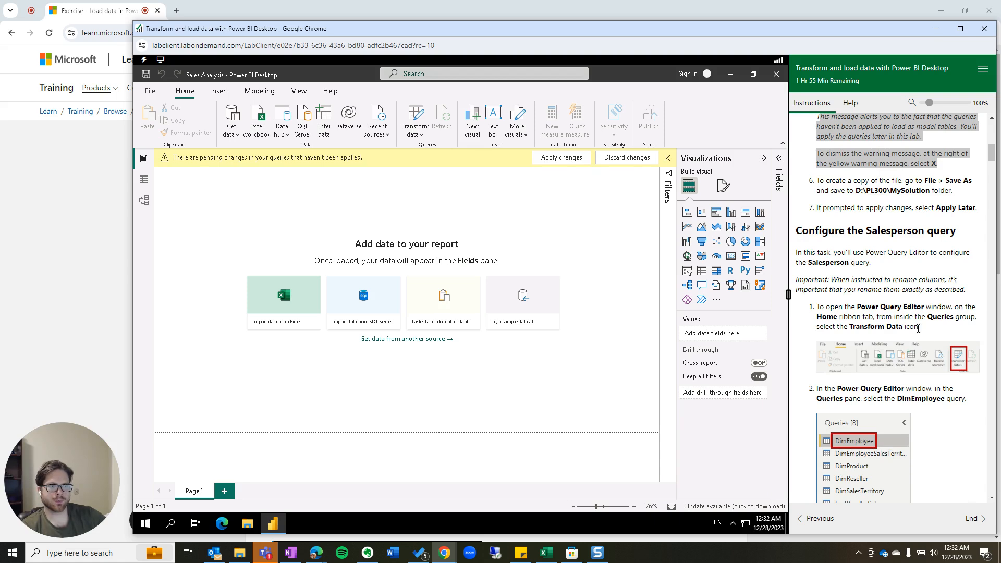
click(416, 115)
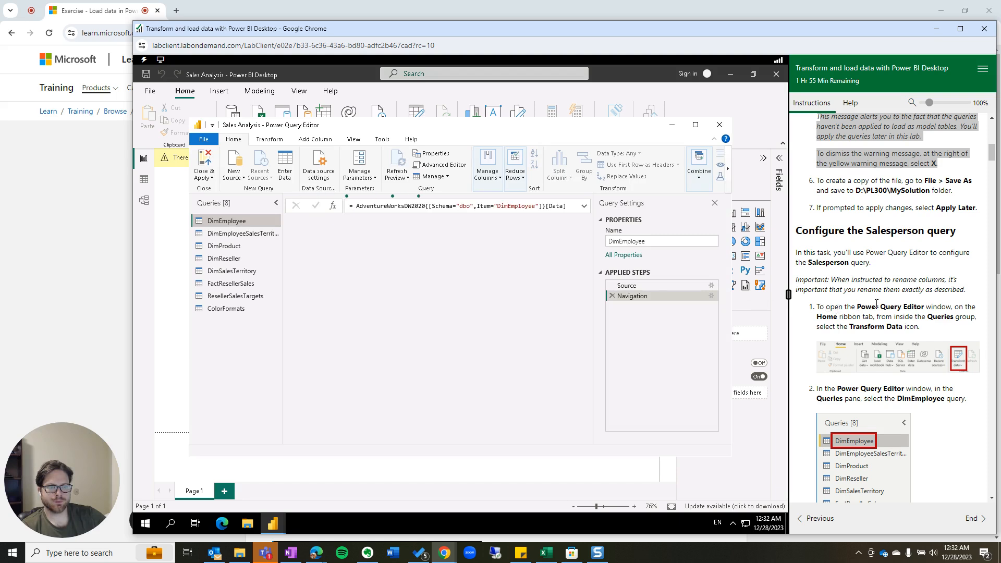
scroll(897, 376, down, 2)
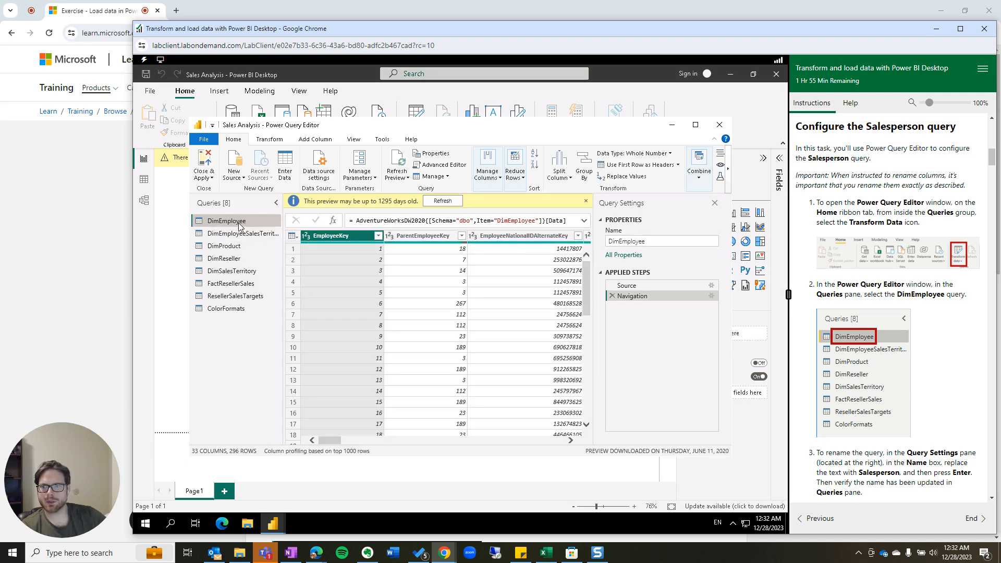
scroll(830, 364, down, 2)
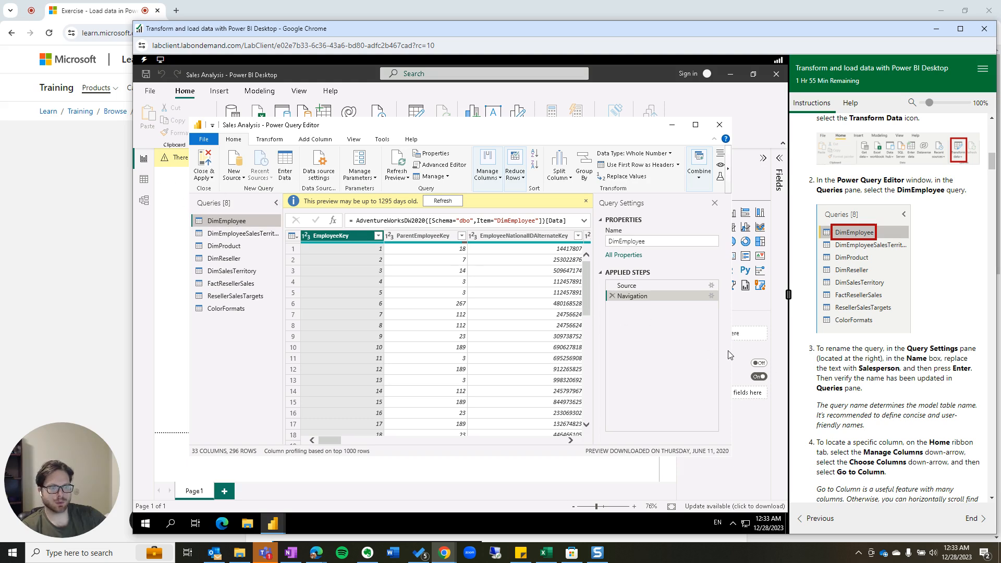
scroll(829, 354, down, 1)
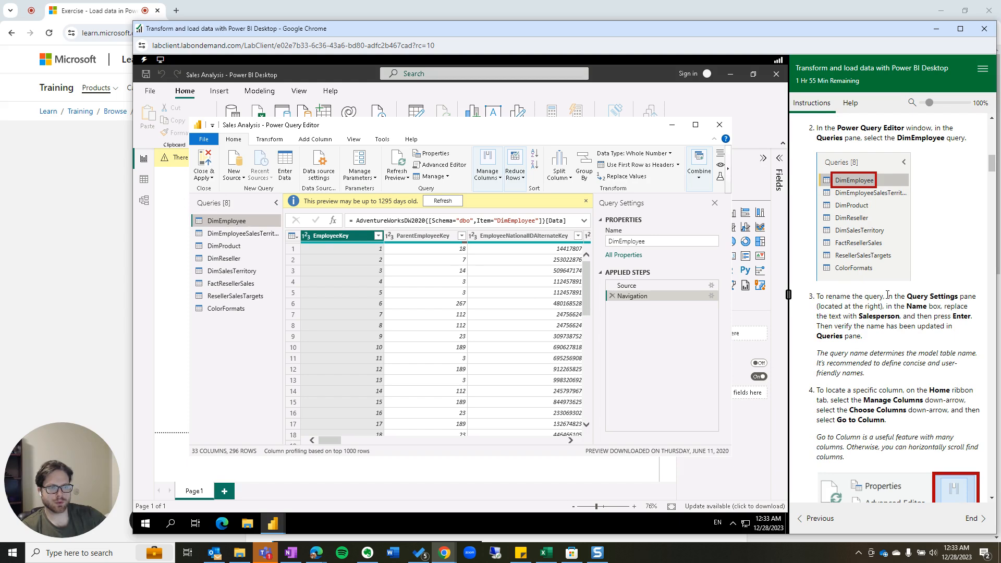
Rename the DimEmployee query to DimEmployeeTEST from the Queries pane.
right_click(231, 221)
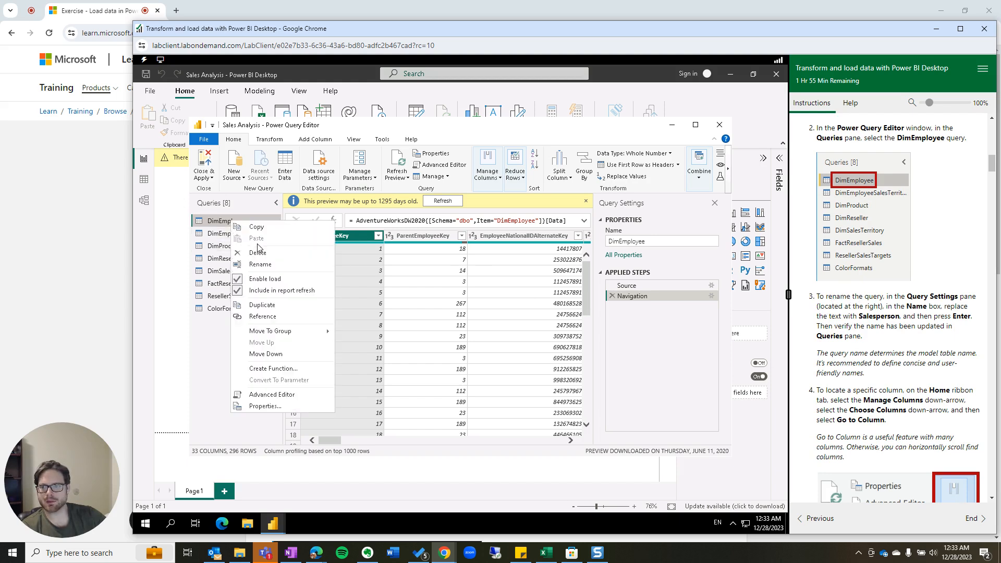
click(260, 264)
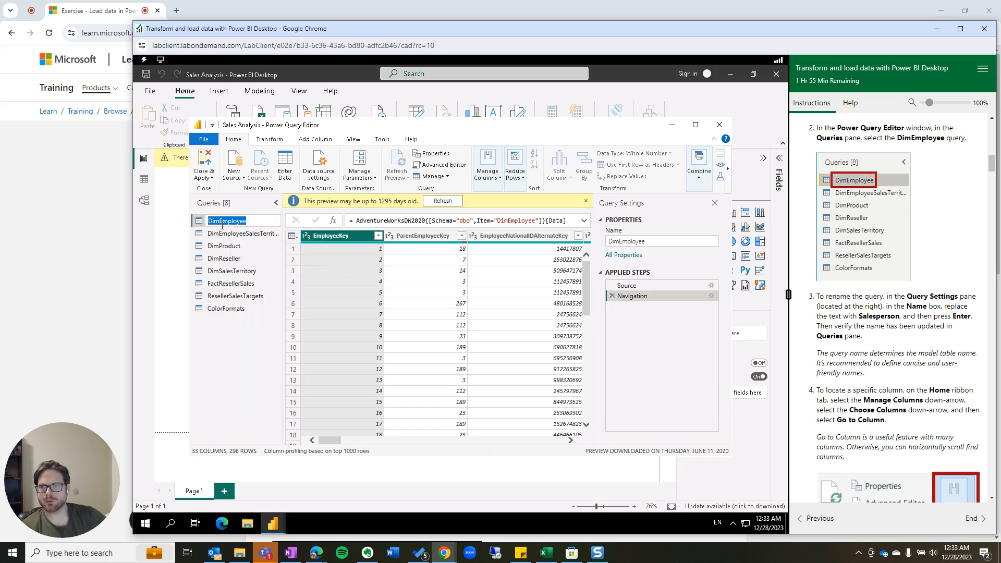
click(257, 223)
text(TES)
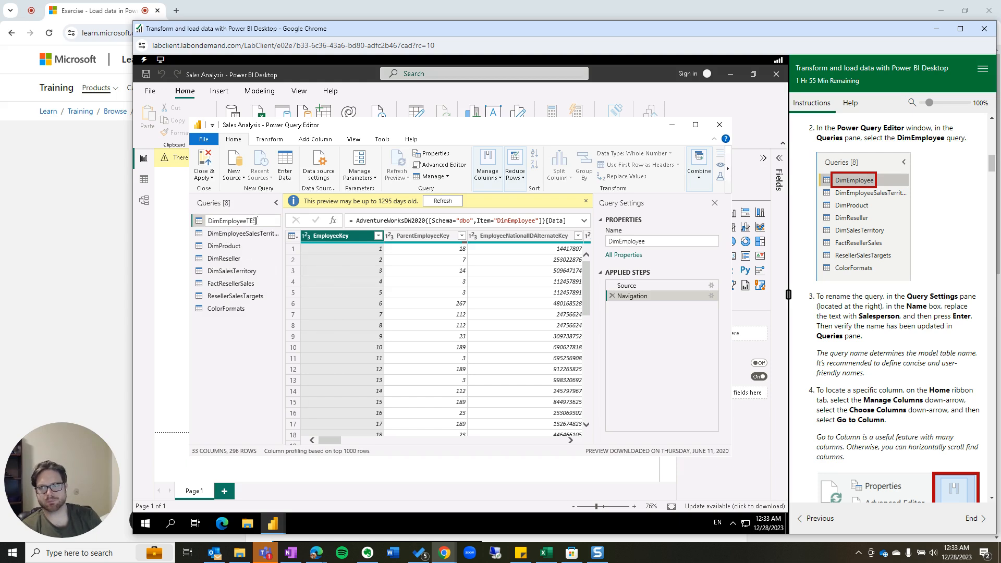
text(T)
key(Return)
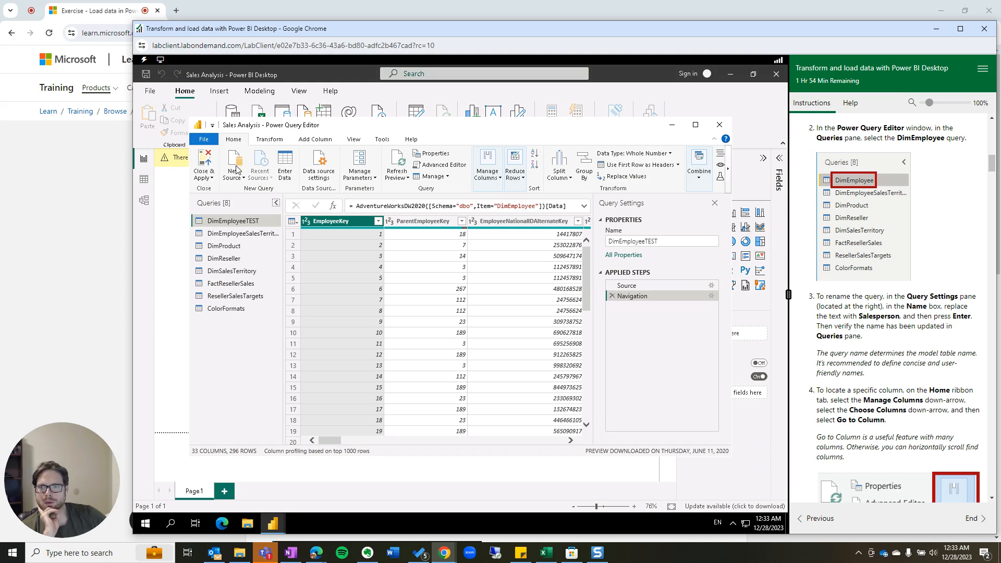
click(495, 180)
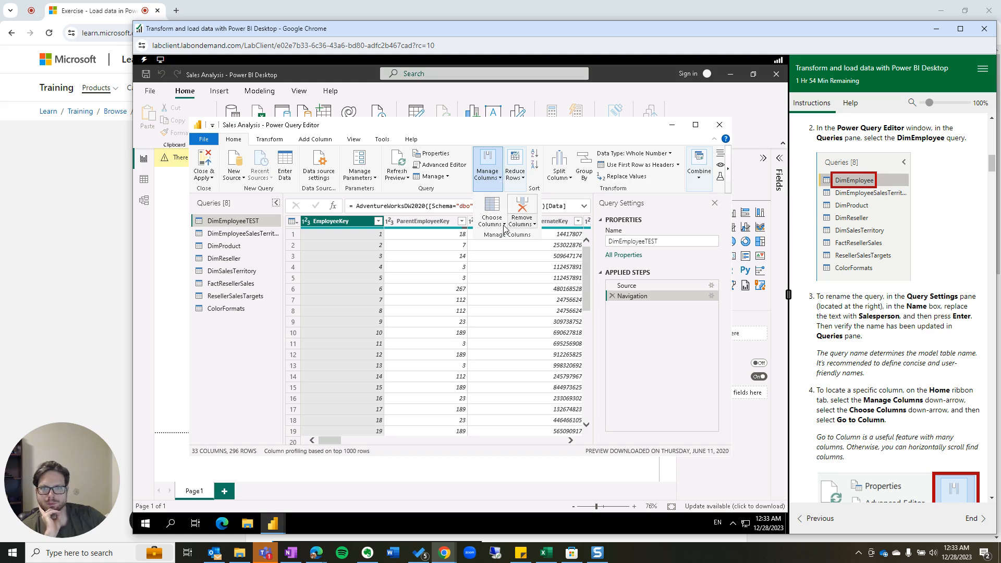
Open the Go to Column list and sort it alphabetically by name.
click(503, 224)
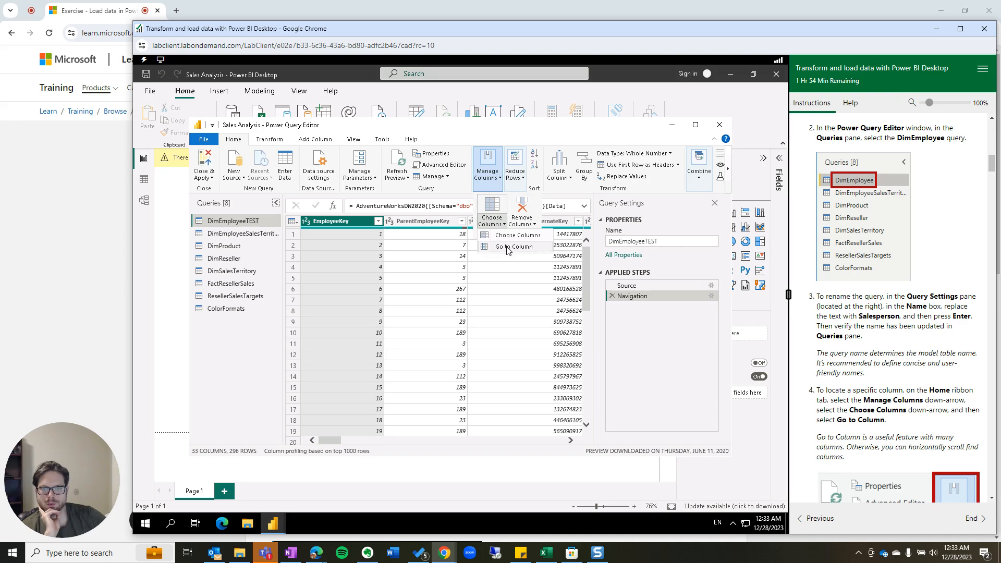
click(509, 246)
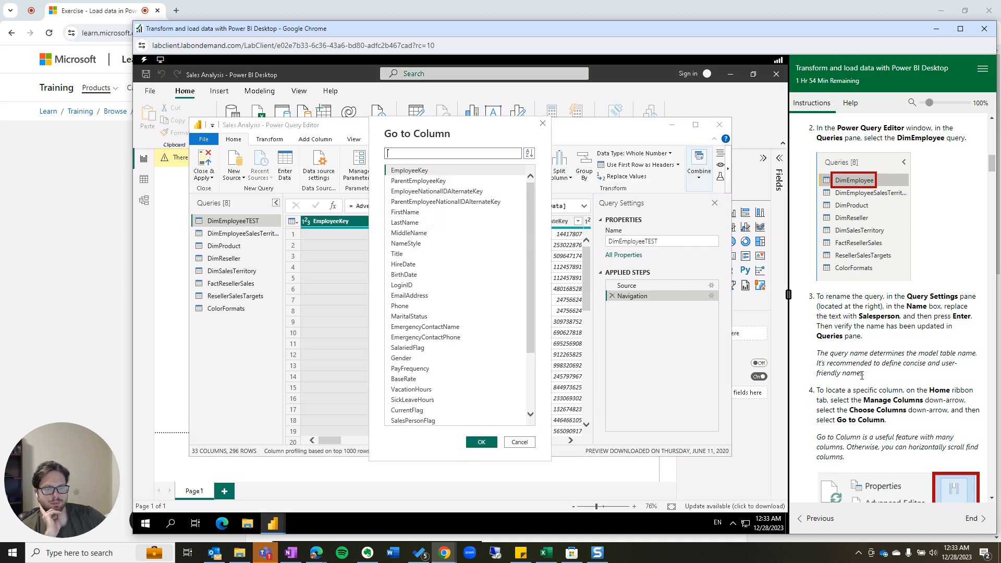
scroll(870, 365, down, 3)
scroll(855, 313, down, 3)
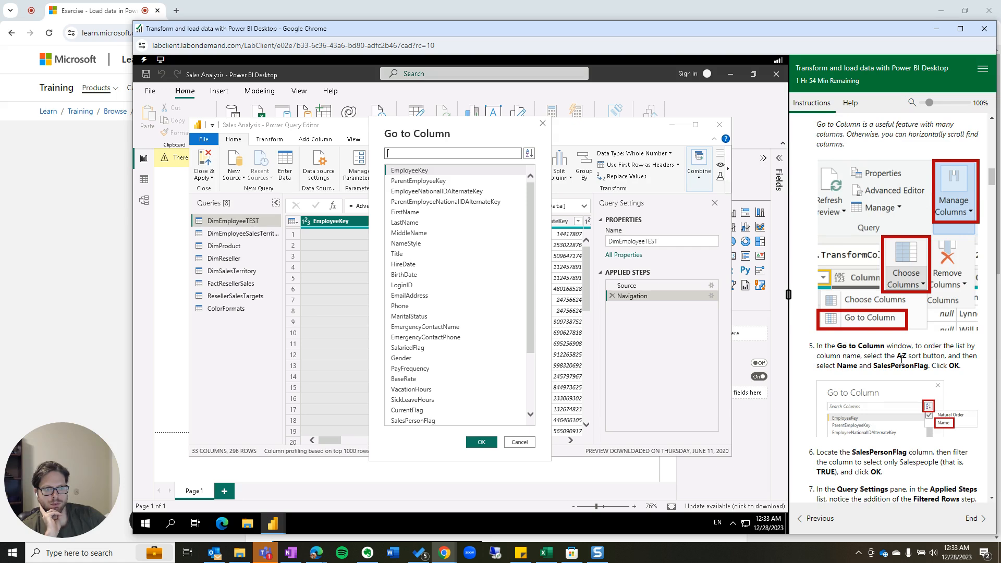
click(529, 154)
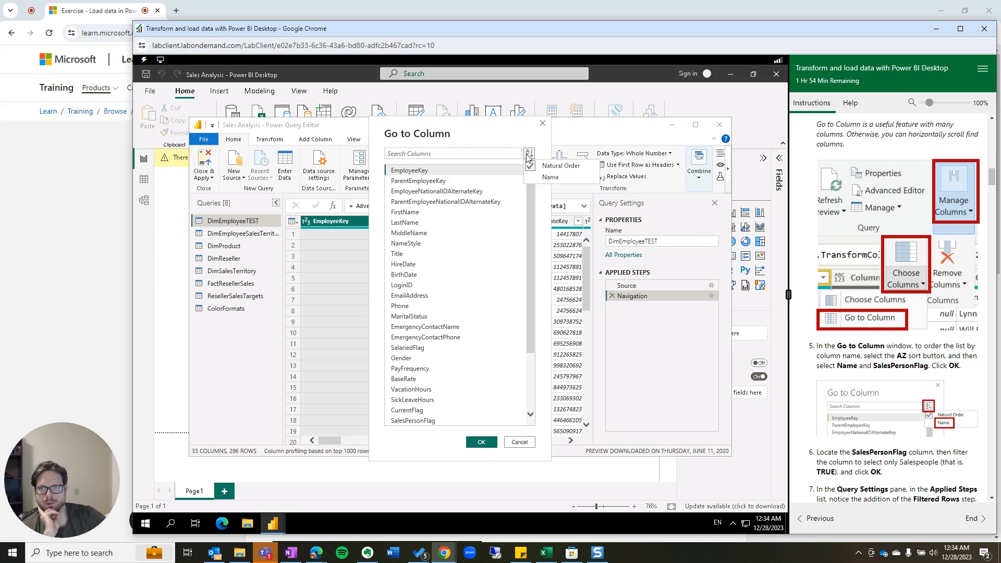
click(545, 177)
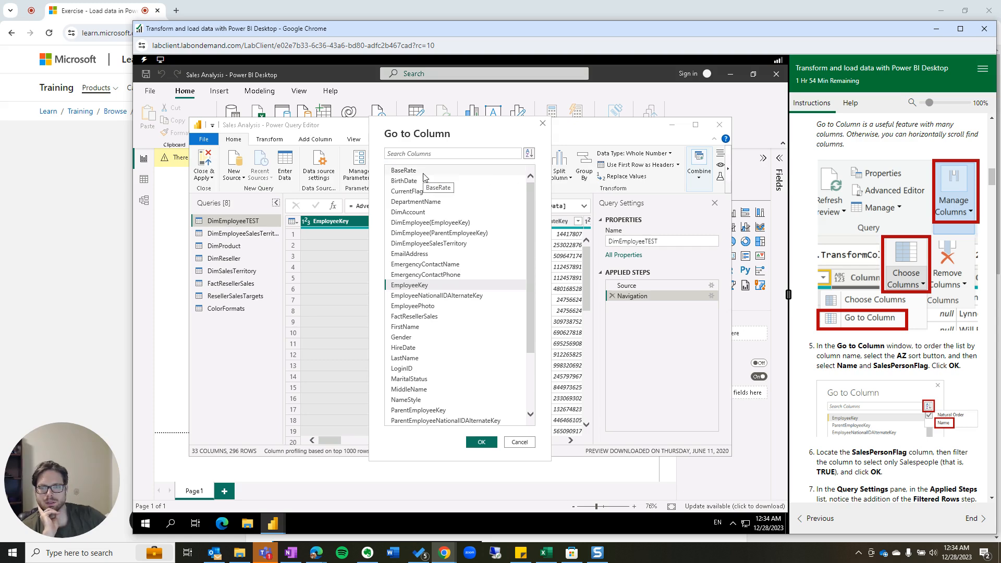
scroll(848, 349, up, 3)
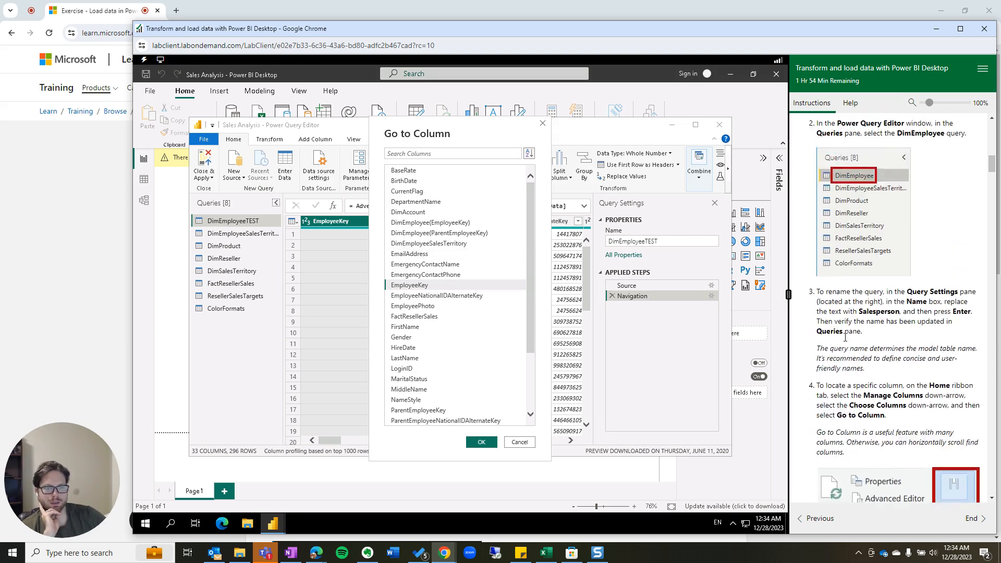
scroll(848, 350, down, 10)
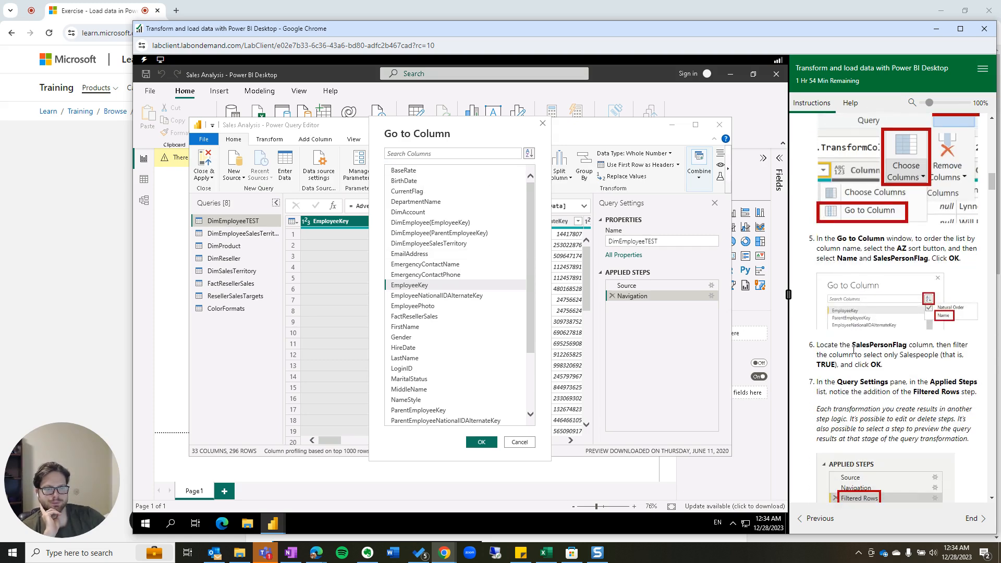
scroll(892, 257, up, 4)
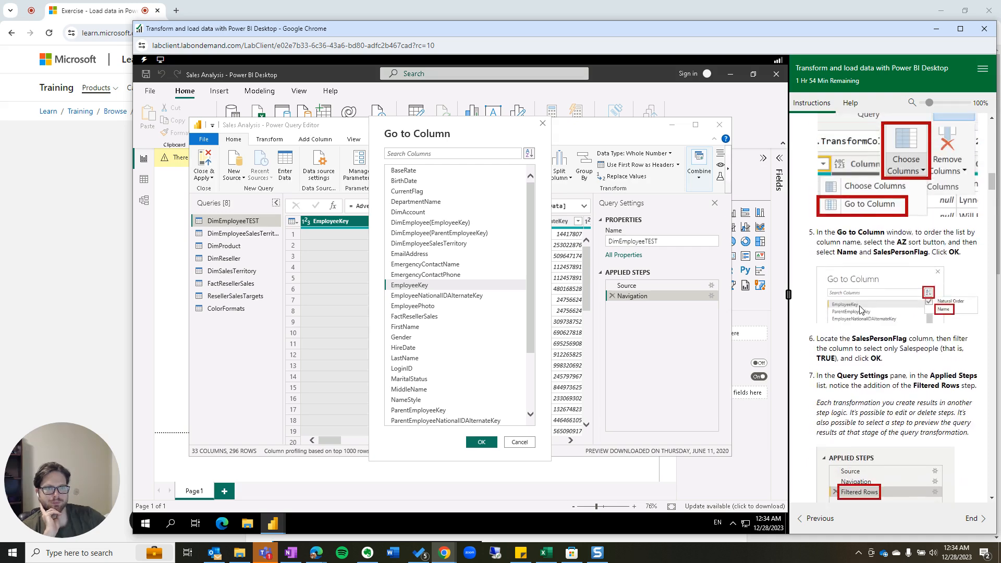
scroll(892, 257, up, 4)
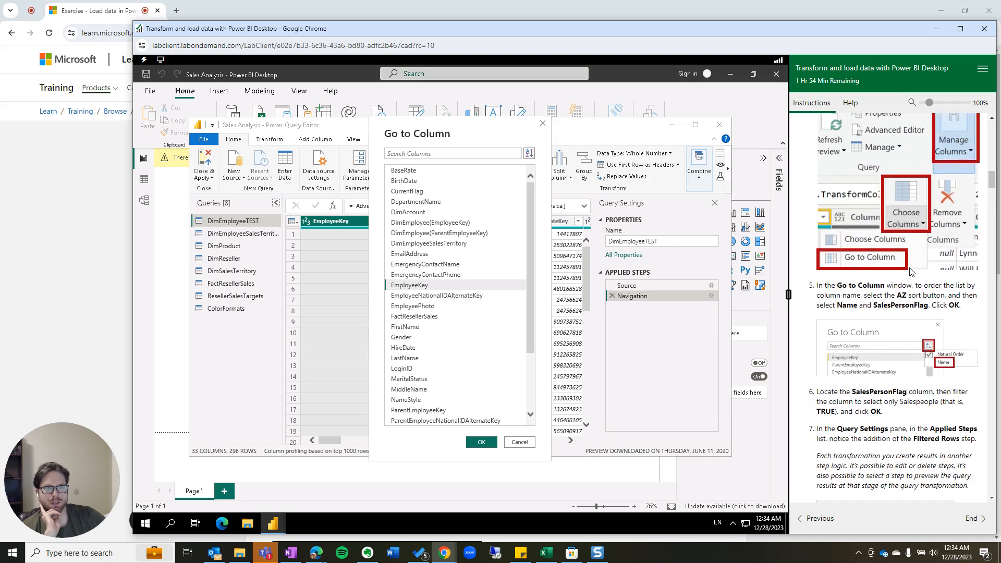
scroll(911, 276, up, 1)
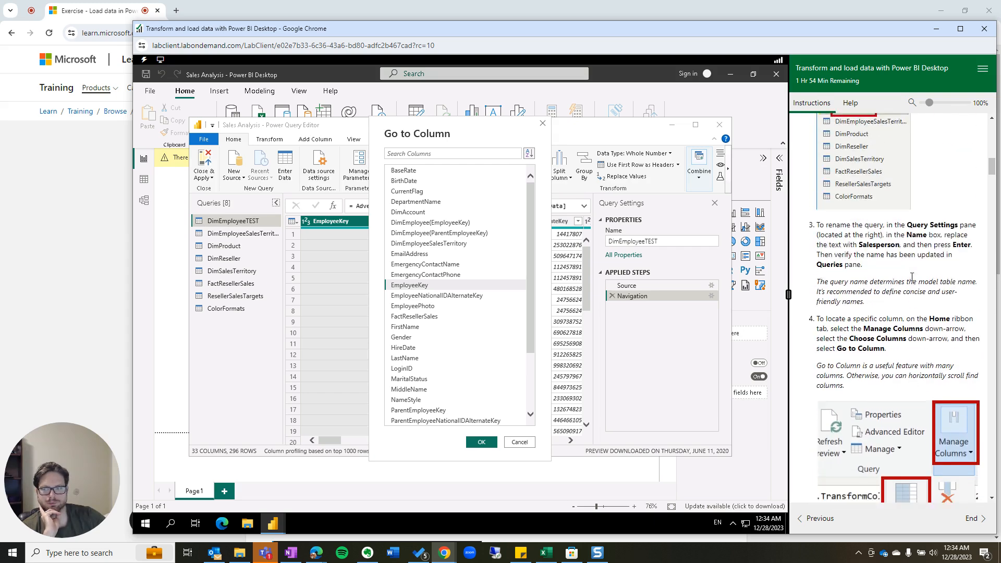
scroll(909, 285, down, 4)
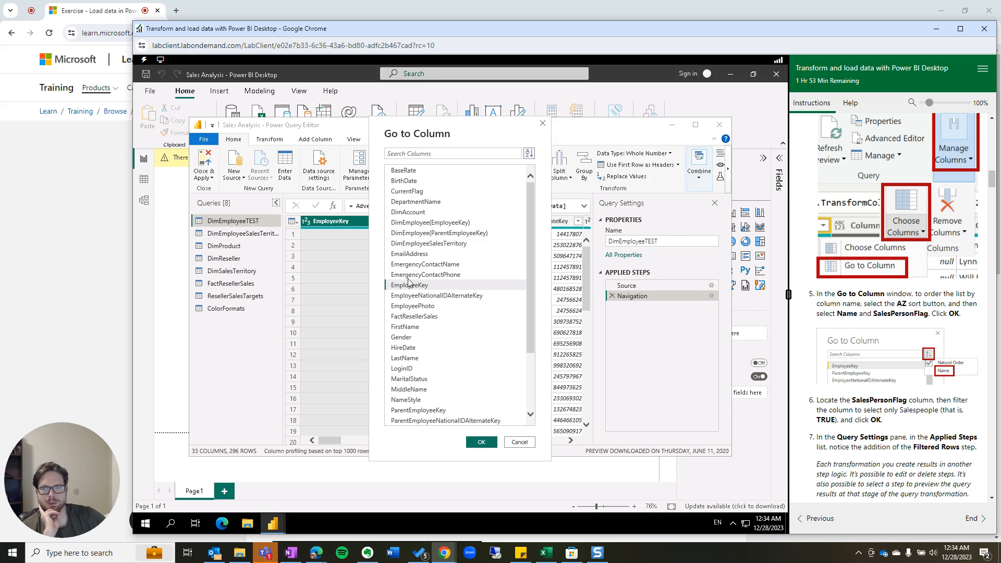
scroll(422, 285, down, 3)
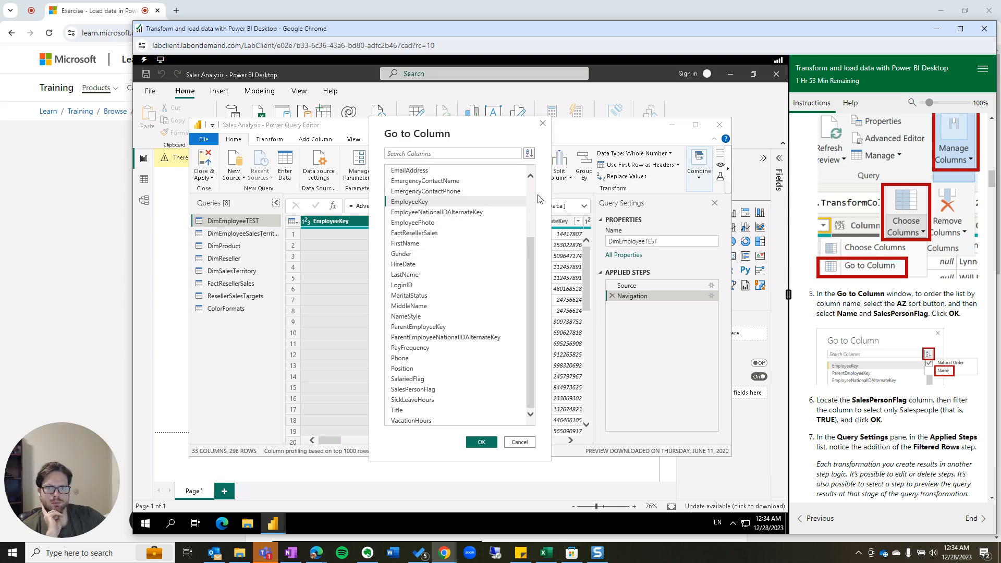
Pick SalesPersonFlag from the name-sorted list and jump to that column.
click(529, 153)
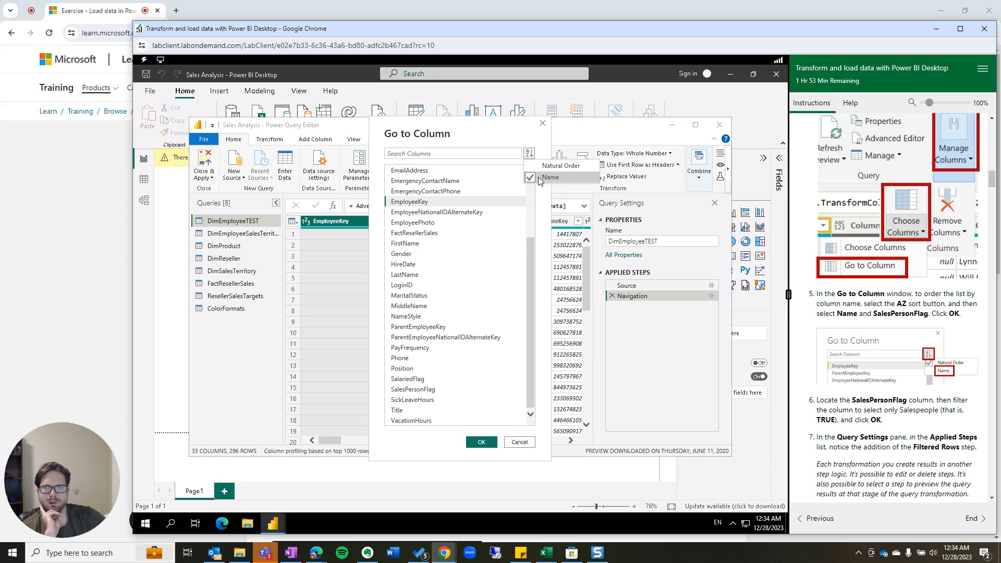
click(520, 180)
click(449, 306)
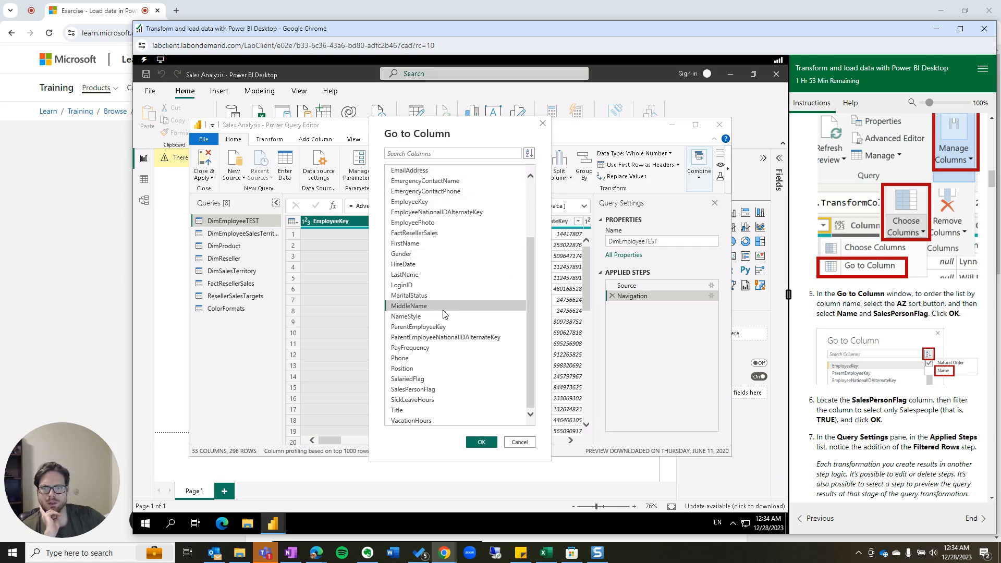
click(431, 391)
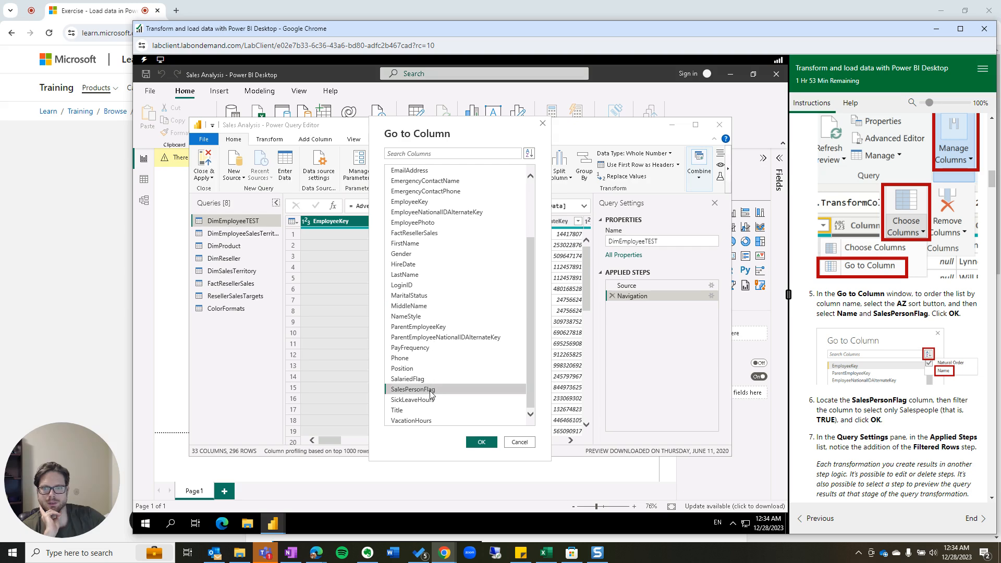
click(481, 442)
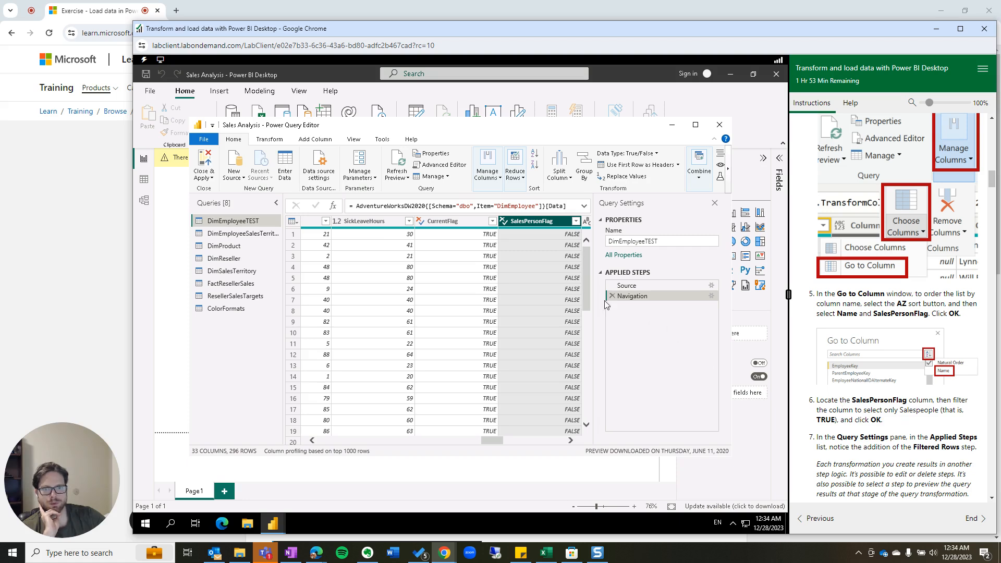
Filter SalesPersonFlag to TRUE only, leaving the 18 salesperson rows in a Filtered Rows step.
click(575, 221)
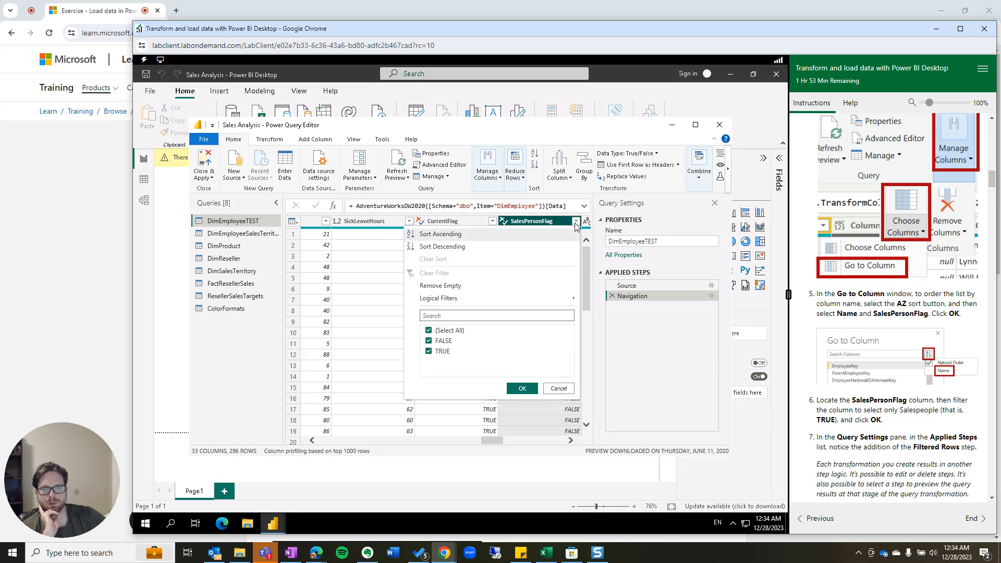
click(429, 341)
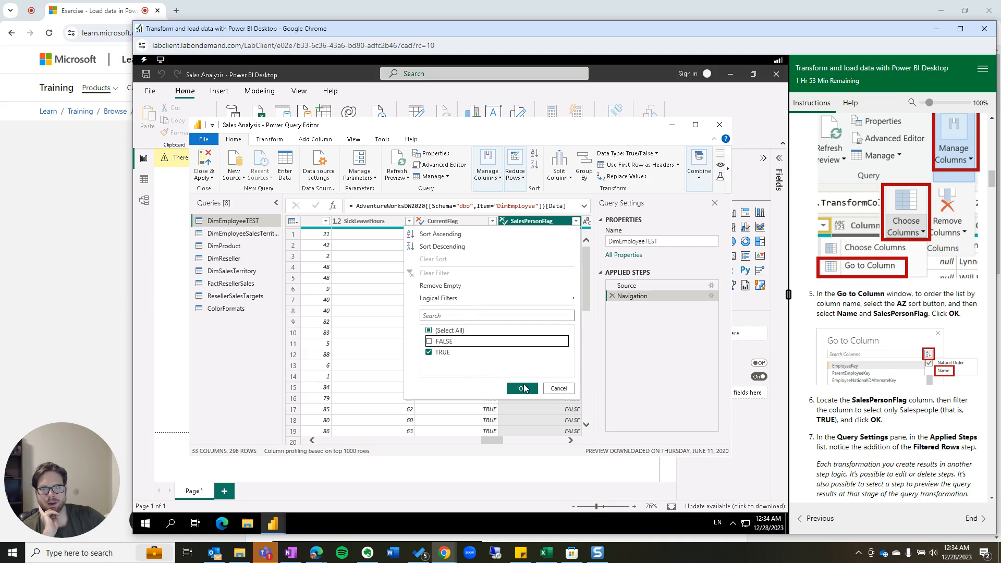
click(522, 389)
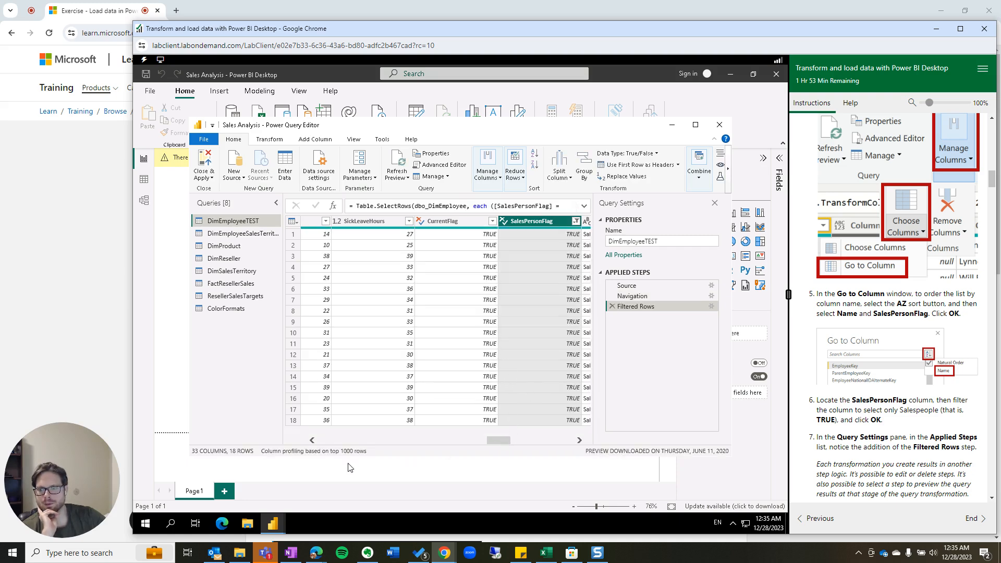
click(576, 221)
click(429, 341)
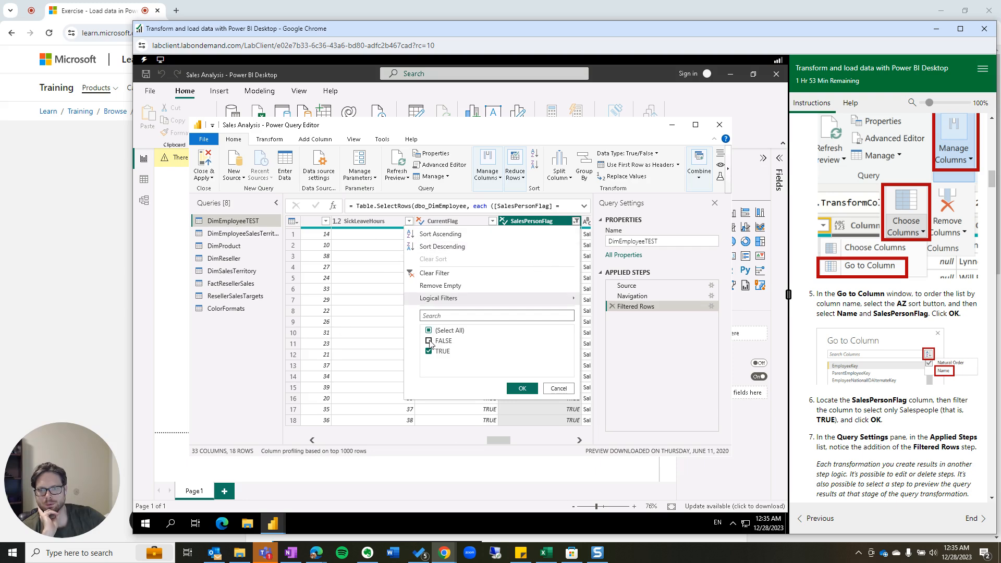
click(513, 388)
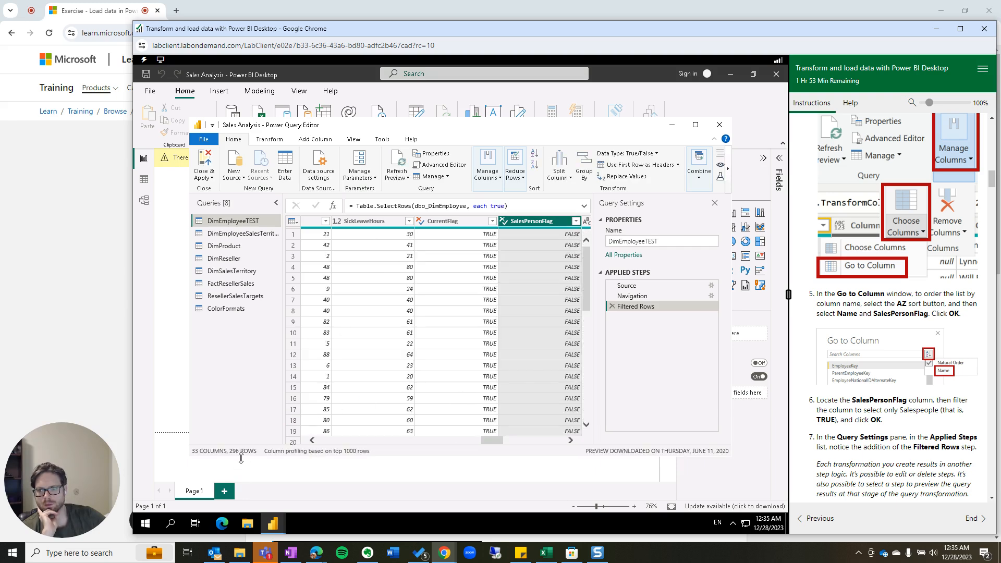
click(575, 221)
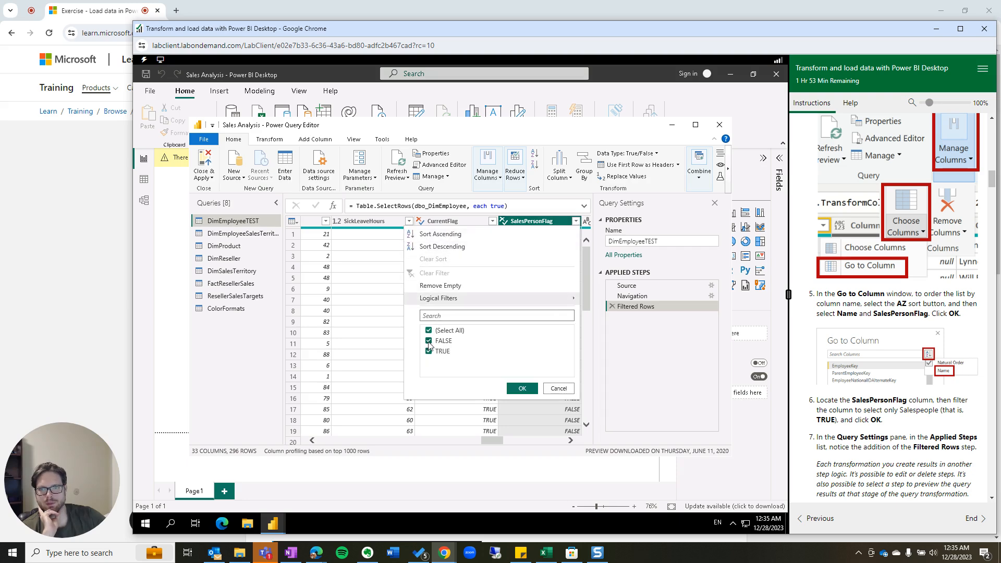
click(428, 341)
click(531, 389)
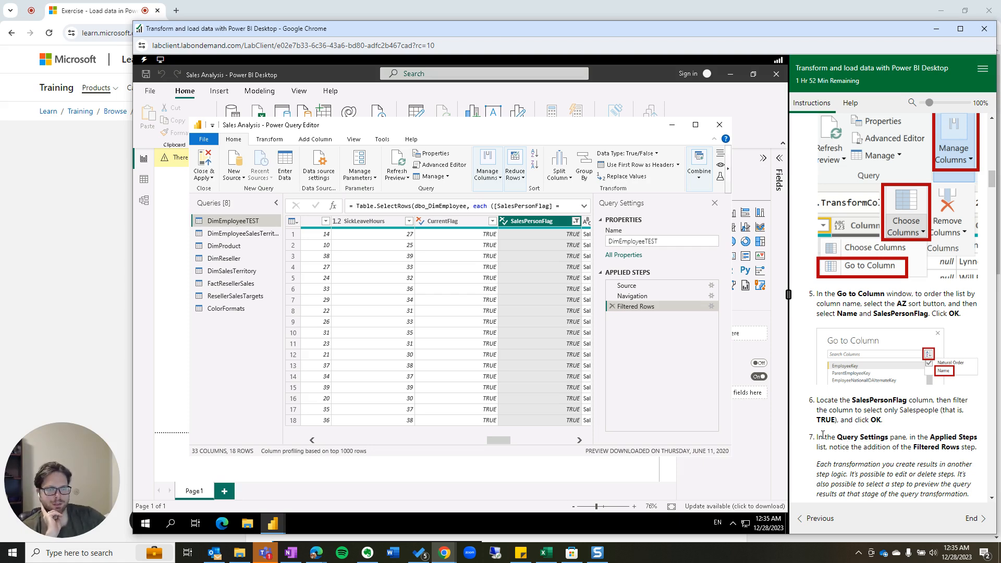
drag(817, 437, 974, 447)
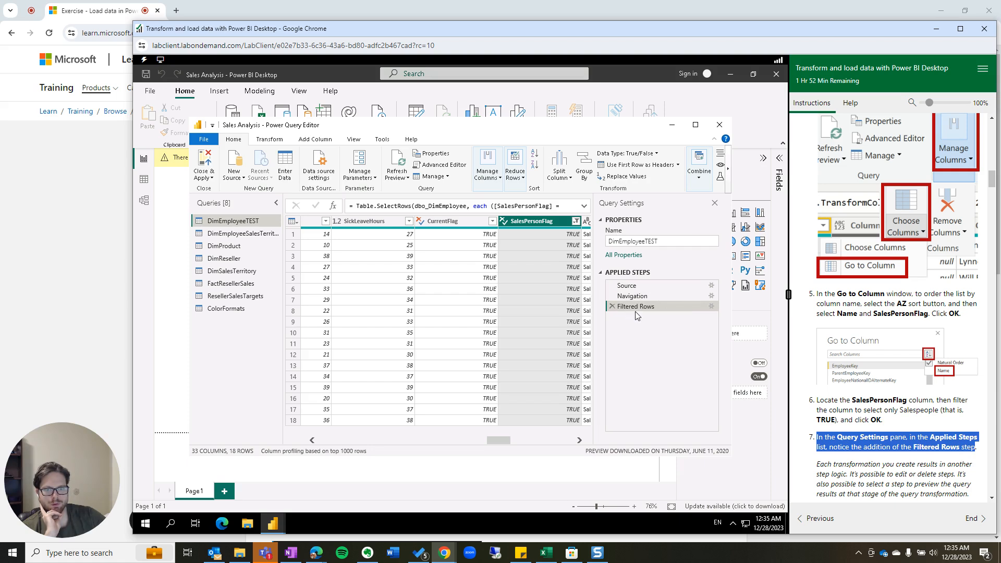
scroll(877, 359, down, 2)
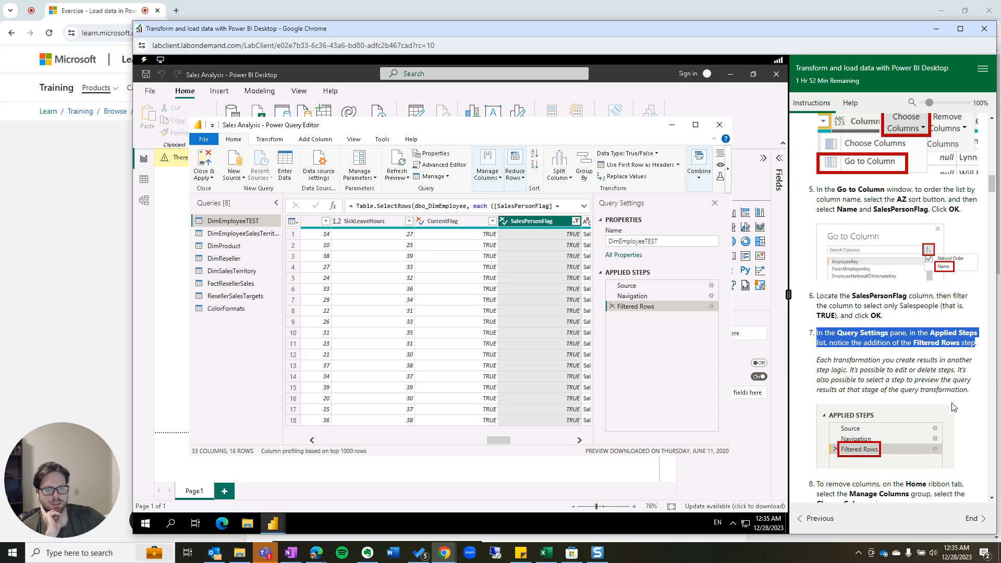
scroll(952, 406, down, 3)
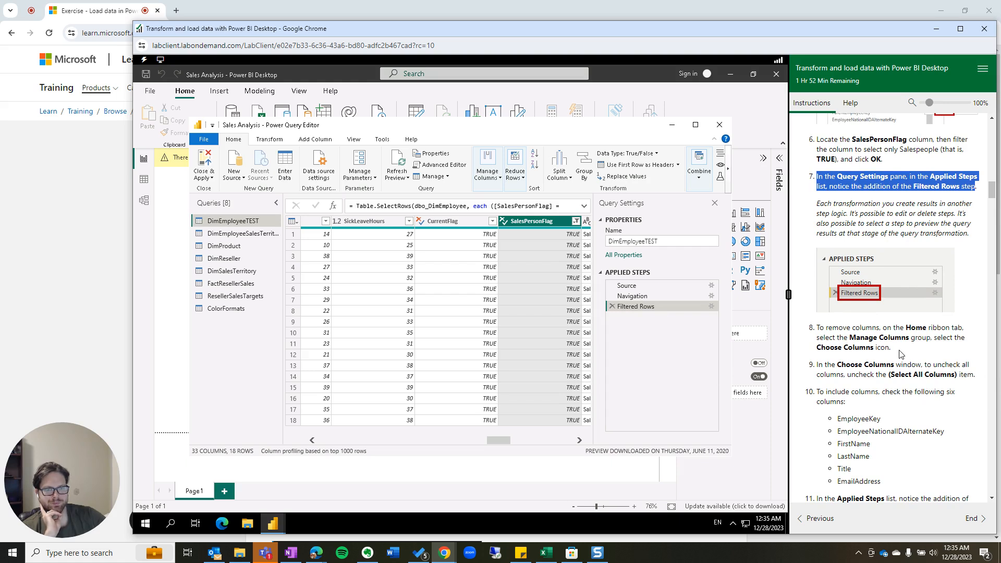
In Choose Columns, clear every column checkbox.
click(489, 176)
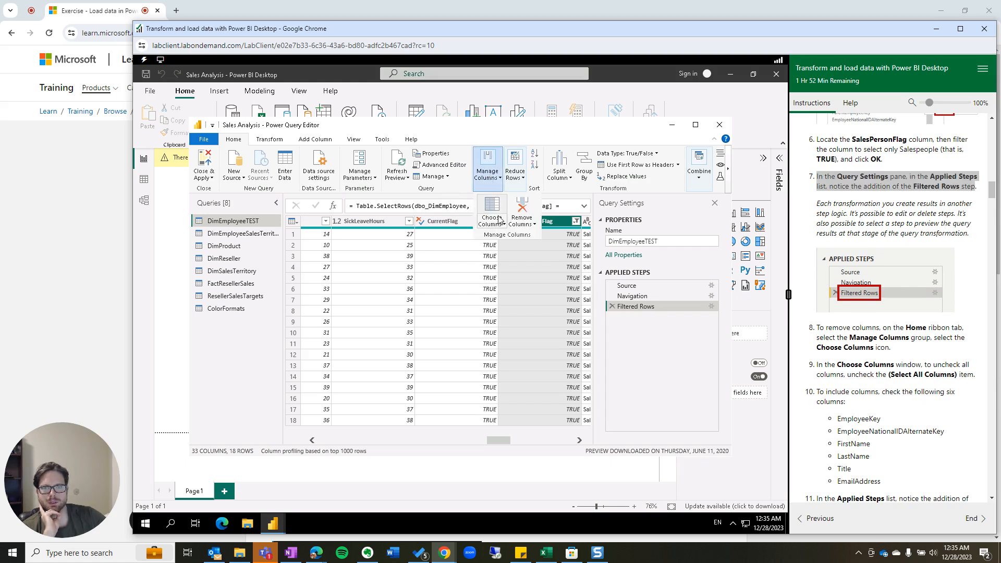
click(498, 221)
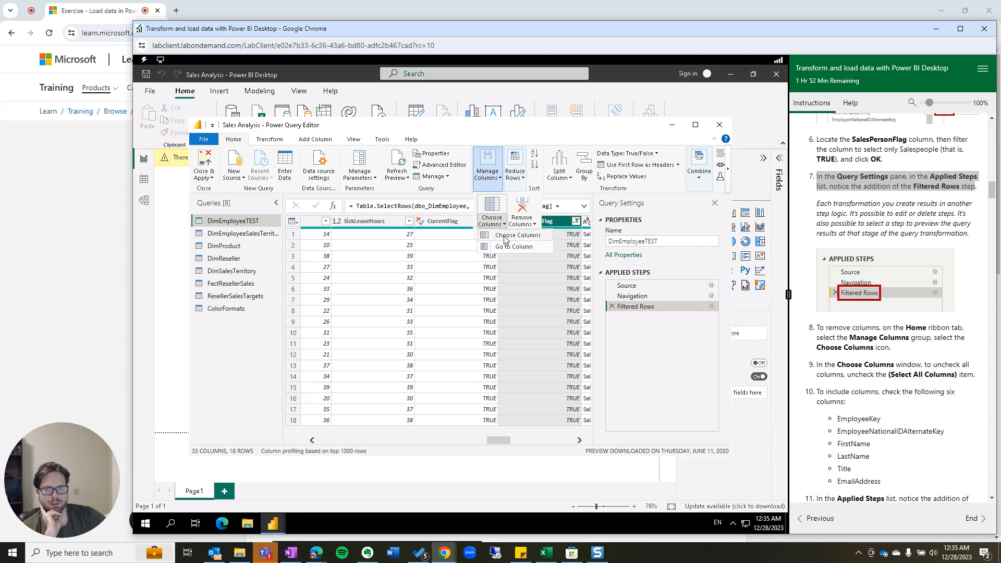
click(504, 239)
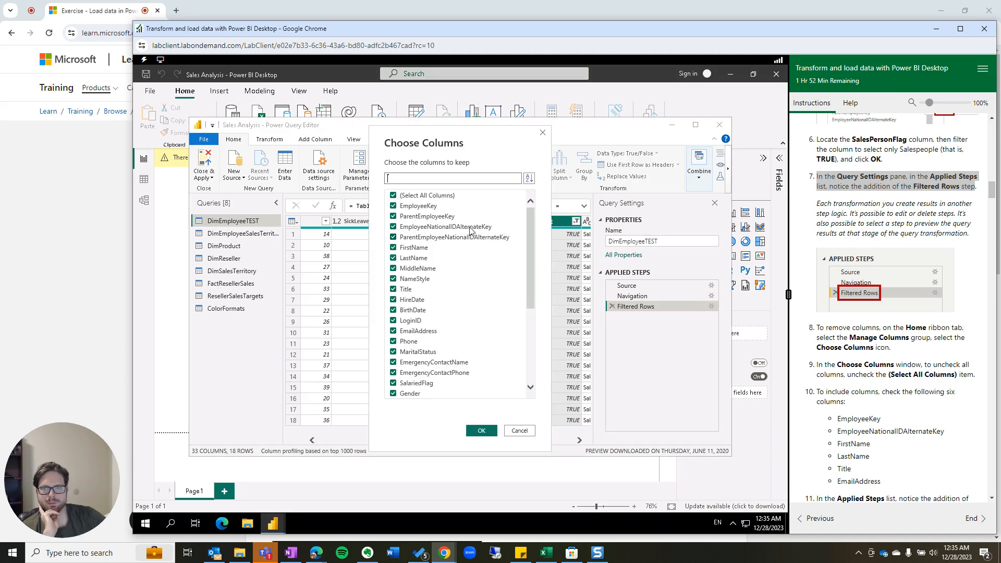
click(394, 195)
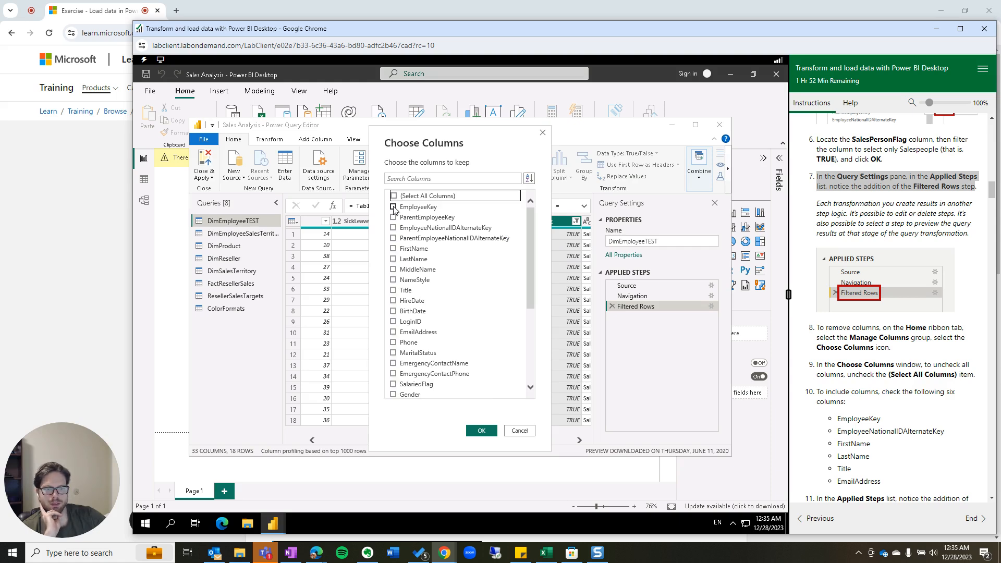
Check EmployeeKey, EmployeeNationalIDAlternateKey, FirstName, LastName, Title and EmailAddress.
click(394, 207)
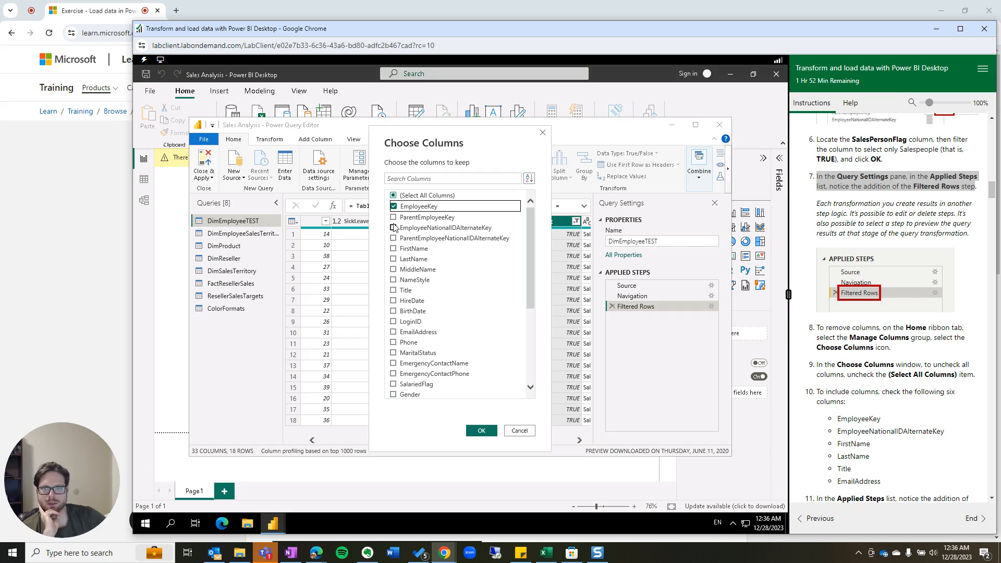
click(394, 227)
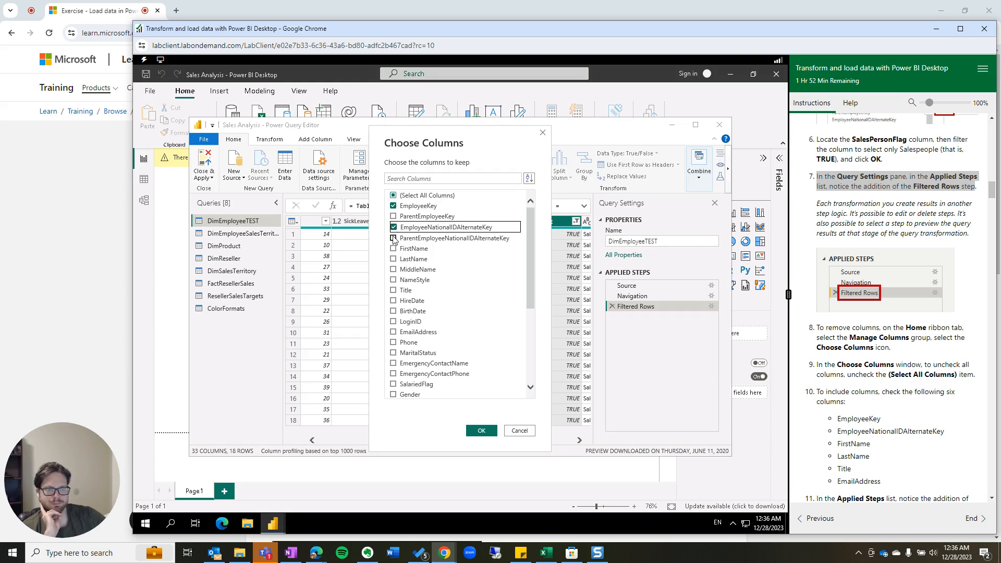
click(393, 248)
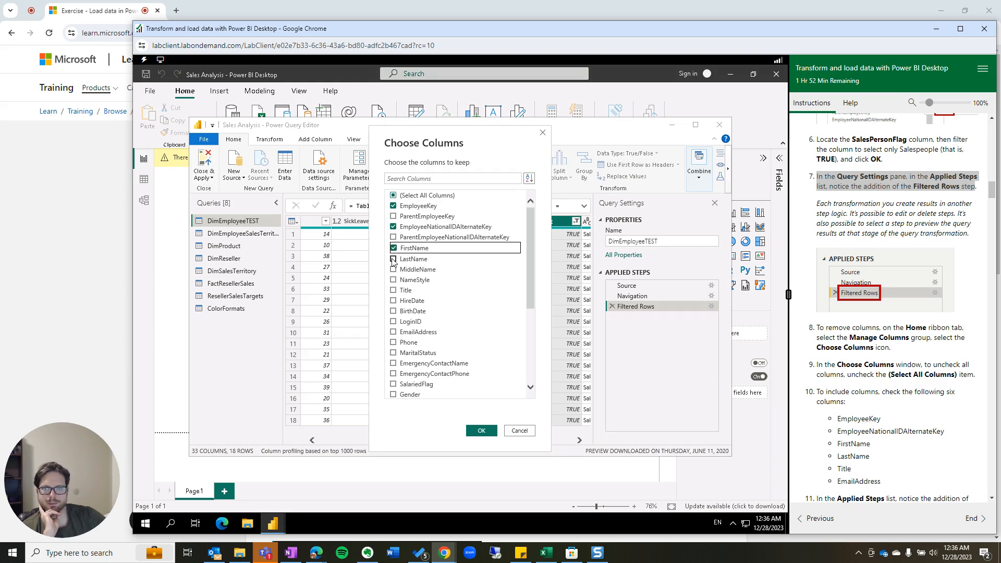
click(393, 259)
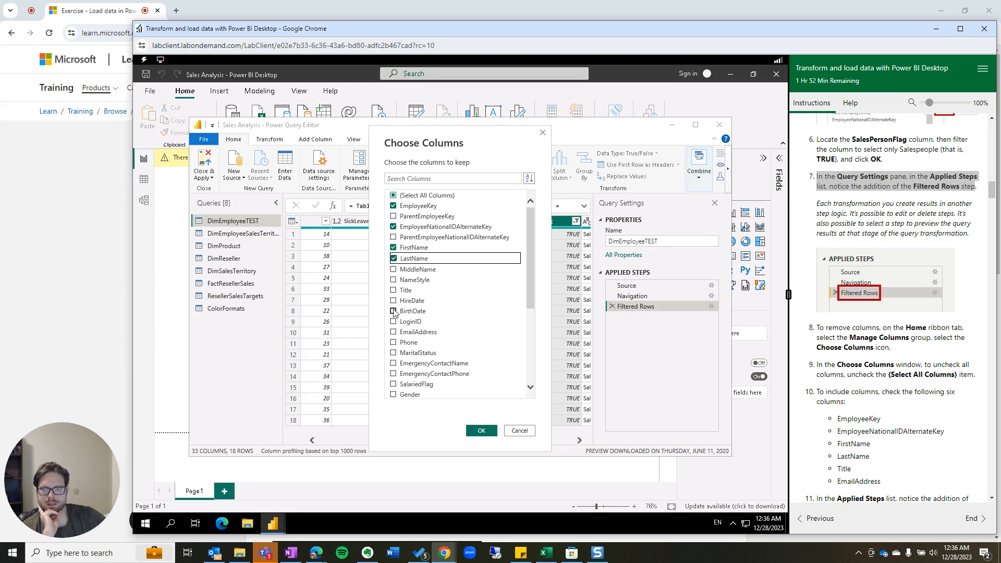
click(394, 290)
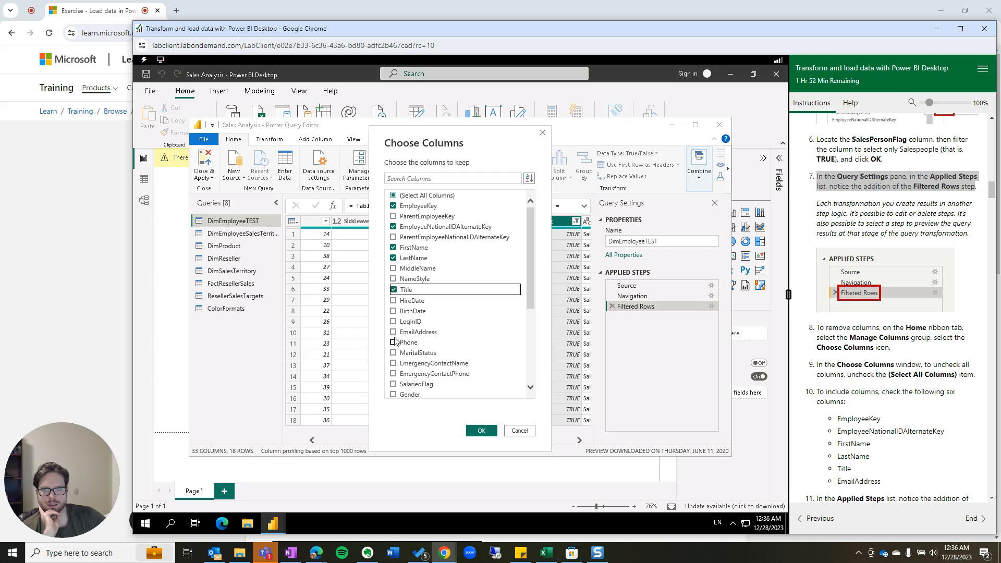
scroll(395, 336, down, 2)
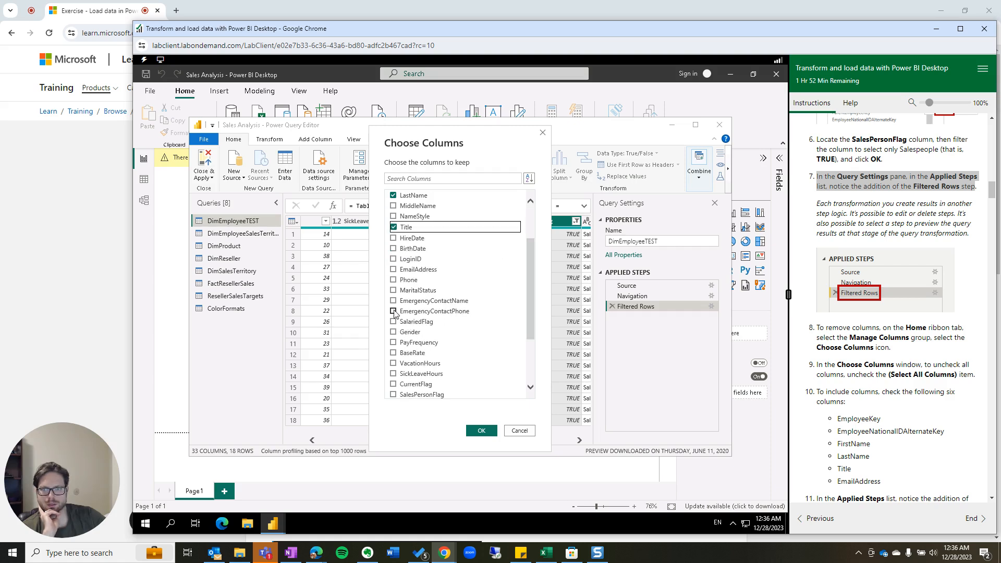
click(394, 269)
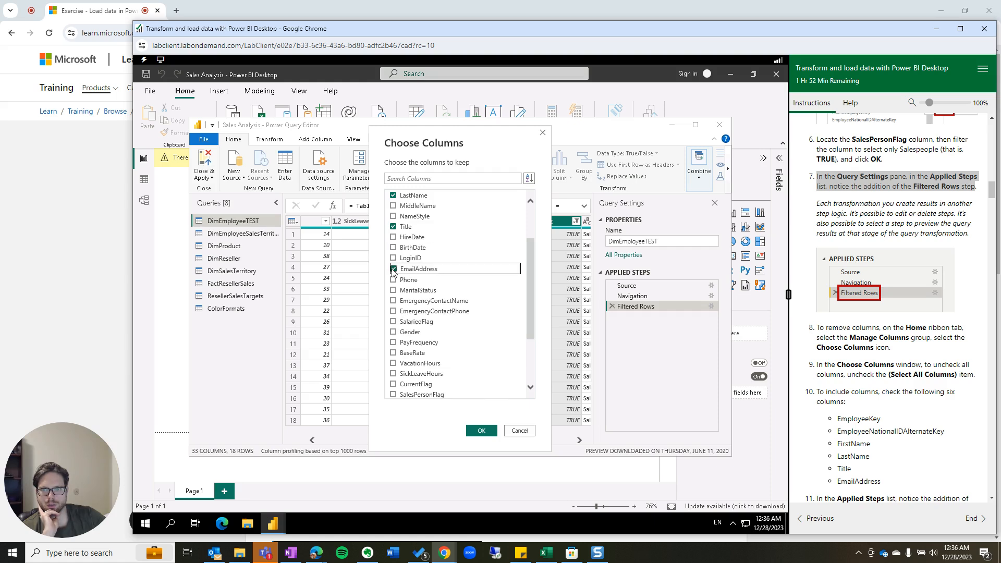
scroll(913, 440, down, 1)
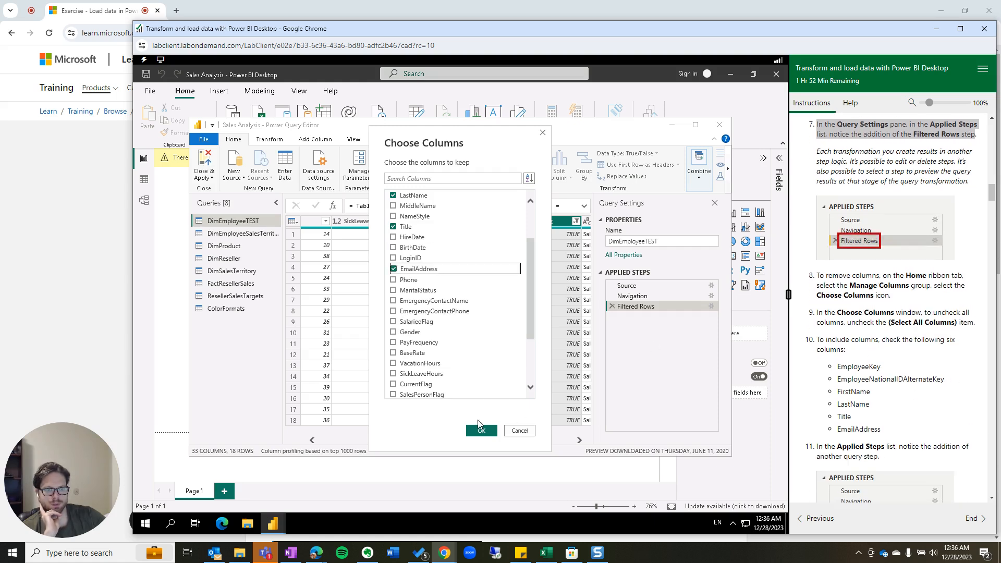
scroll(888, 396, down, 2)
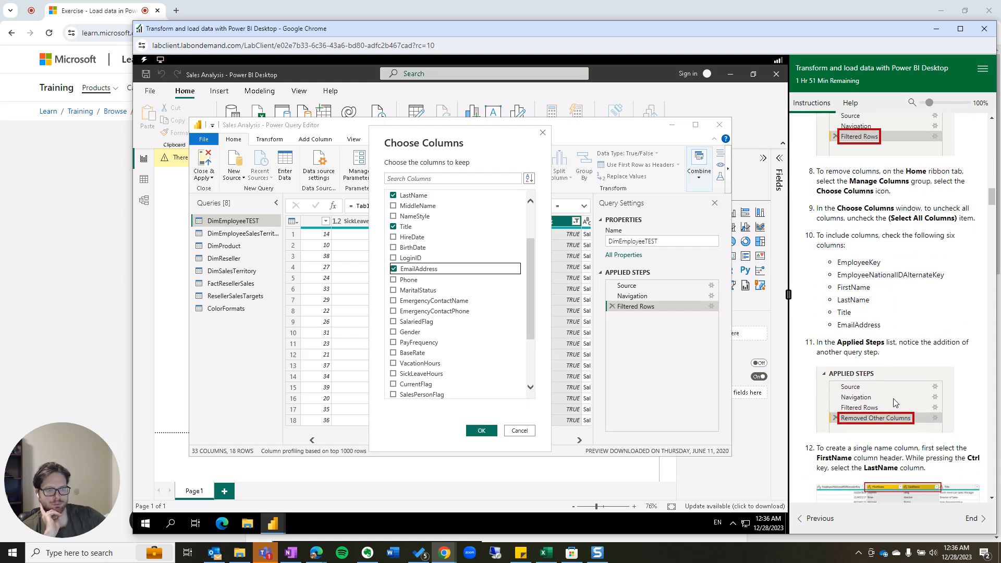
Apply the column choice, leaving DimEmployeeTEST with 6 columns and 18 rows.
click(483, 430)
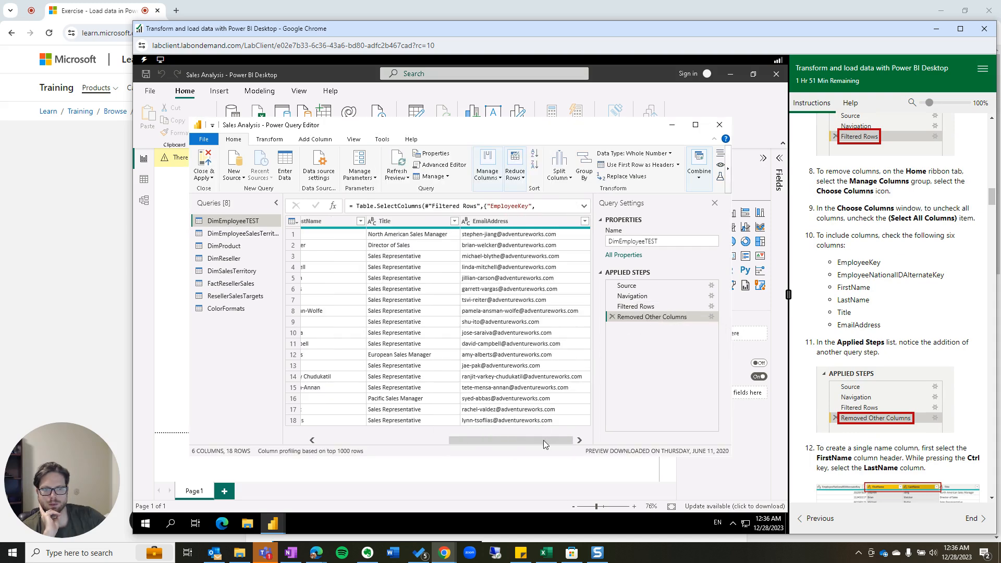
scroll(544, 440, left, 2)
drag(552, 438, 572, 439)
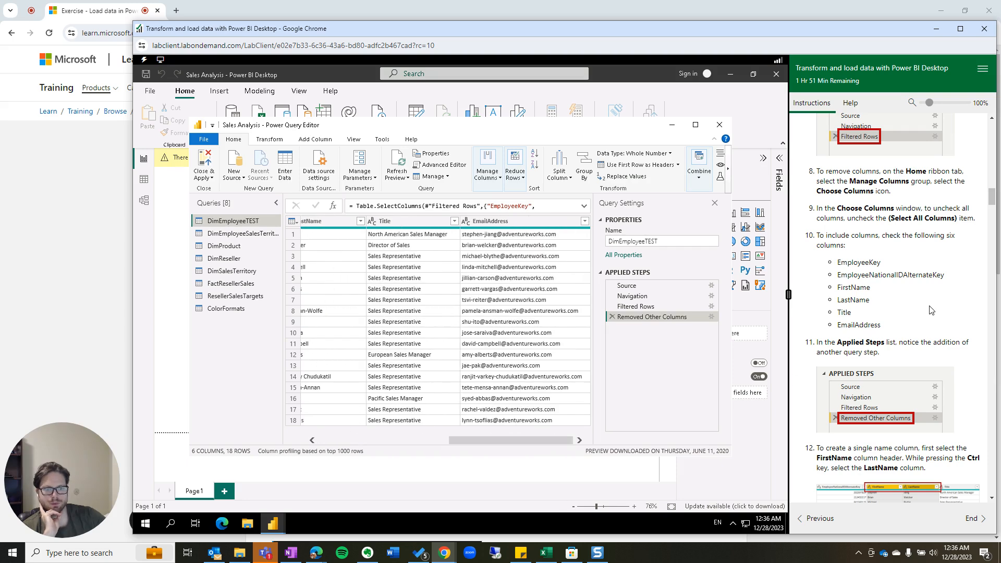
scroll(924, 316, down, 2)
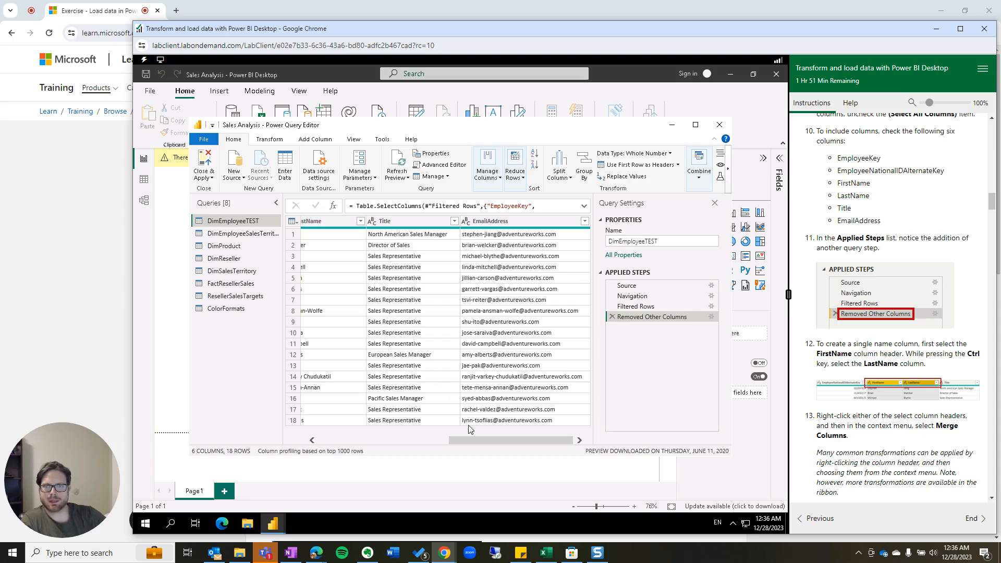
drag(473, 442, 391, 441)
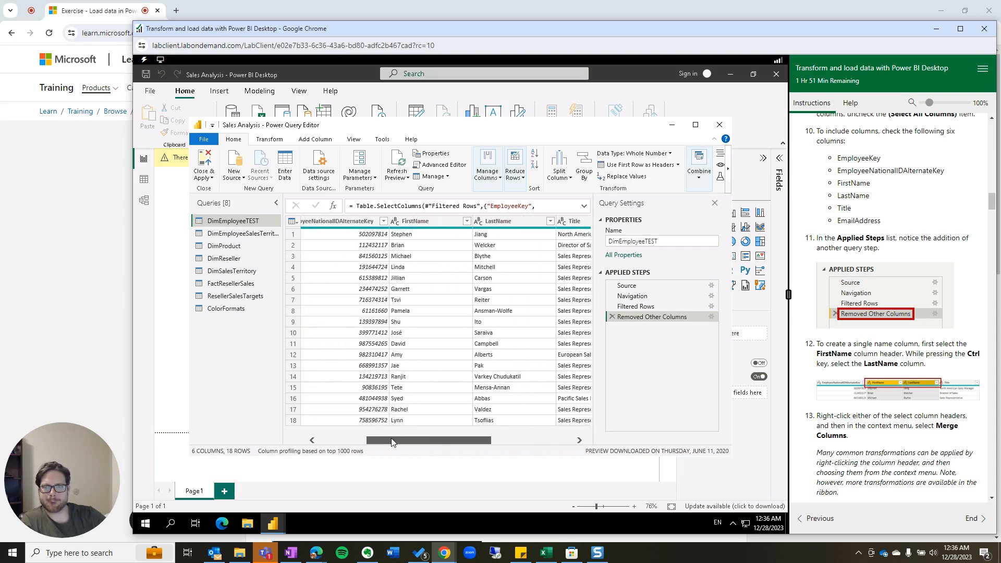
Select the FirstName and LastName columns together.
click(446, 221)
ctrl+click(520, 223)
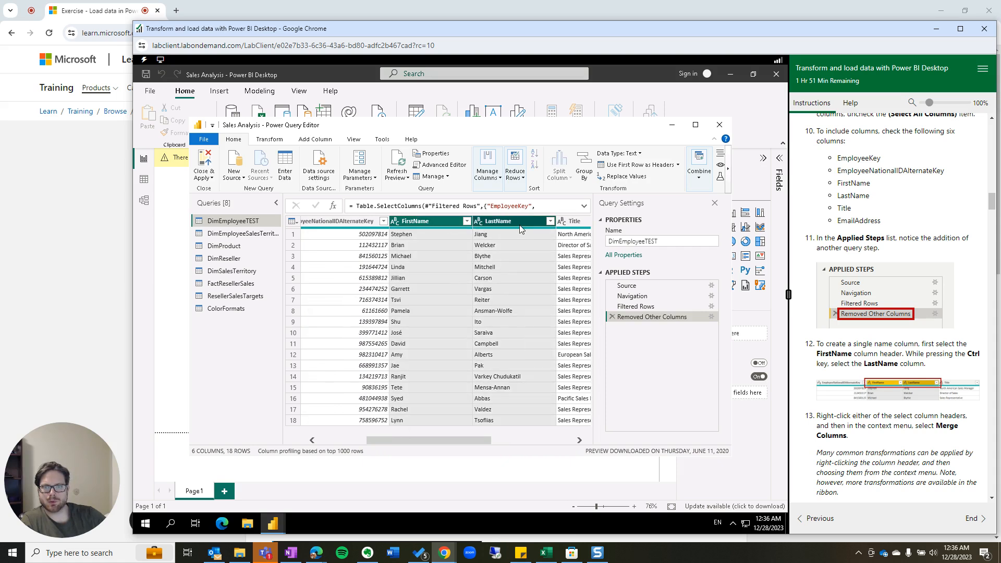
click(436, 220)
click(510, 222)
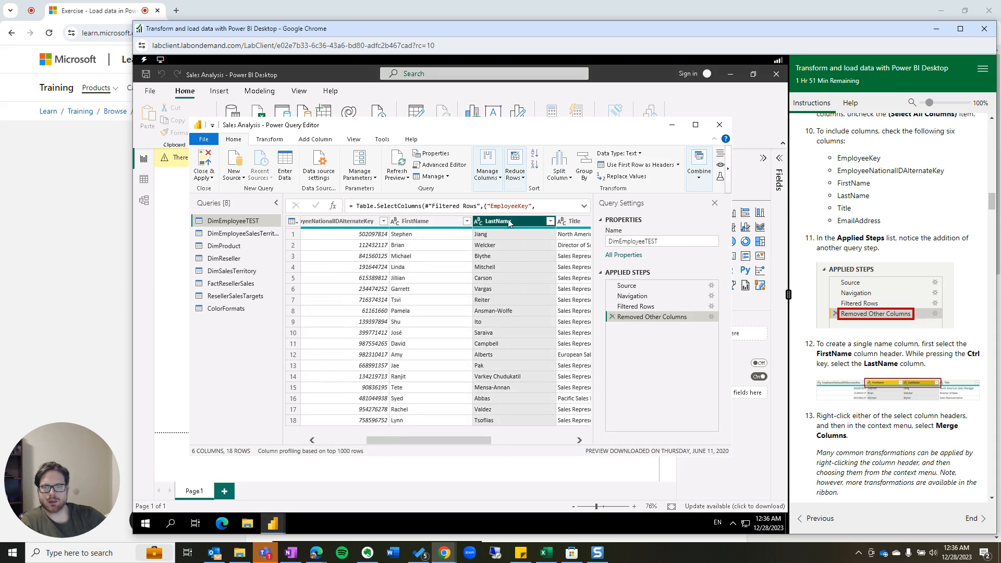
click(437, 219)
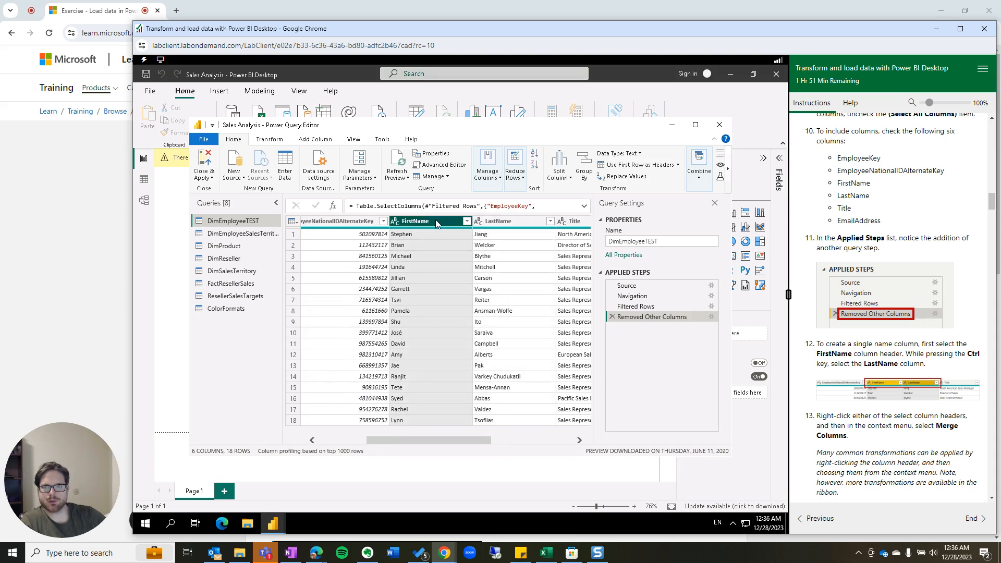
ctrl+click(505, 228)
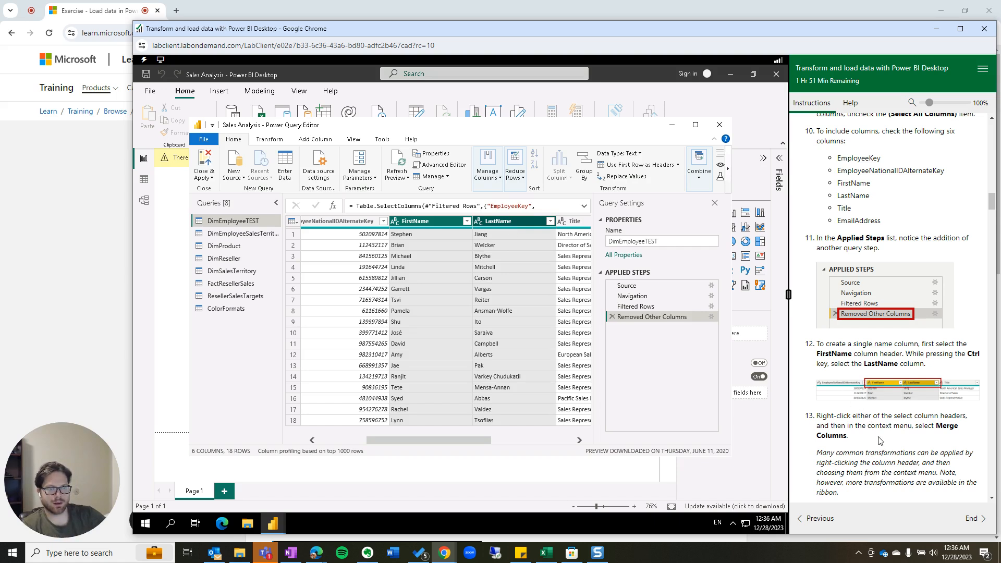
Merge FirstName and LastName into a new column named FullName with no separator.
right_click(503, 225)
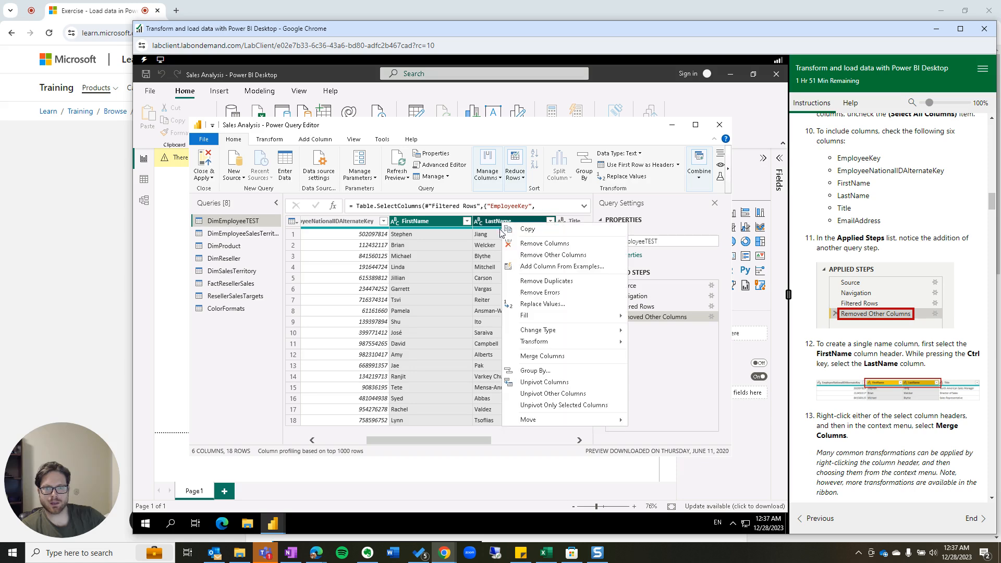
click(528, 356)
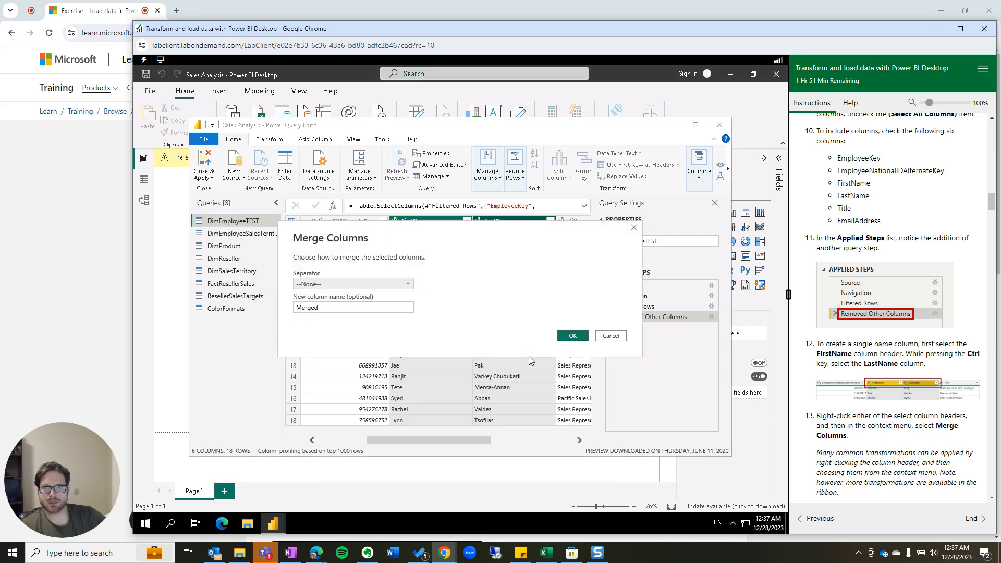
click(336, 309)
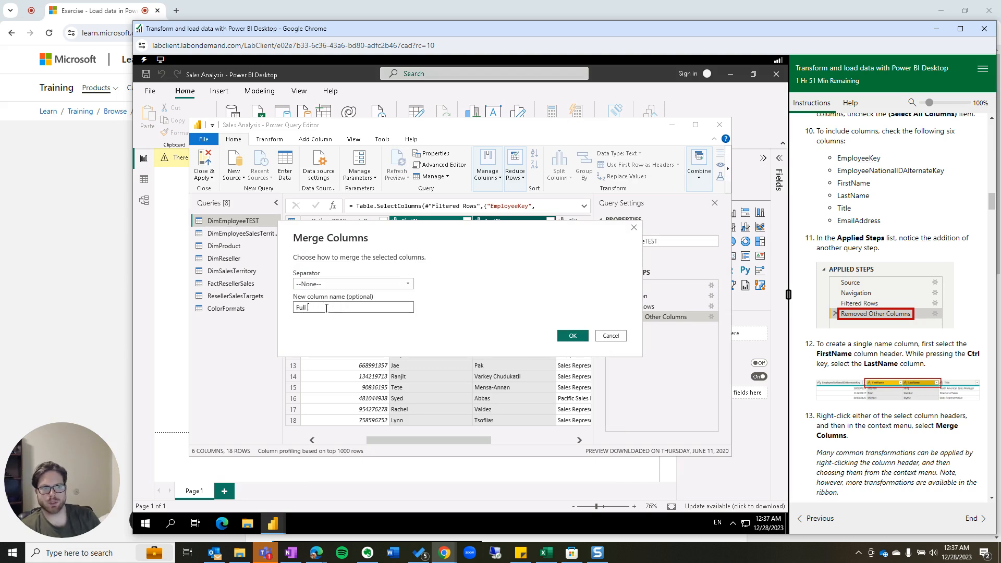
text(FullN)
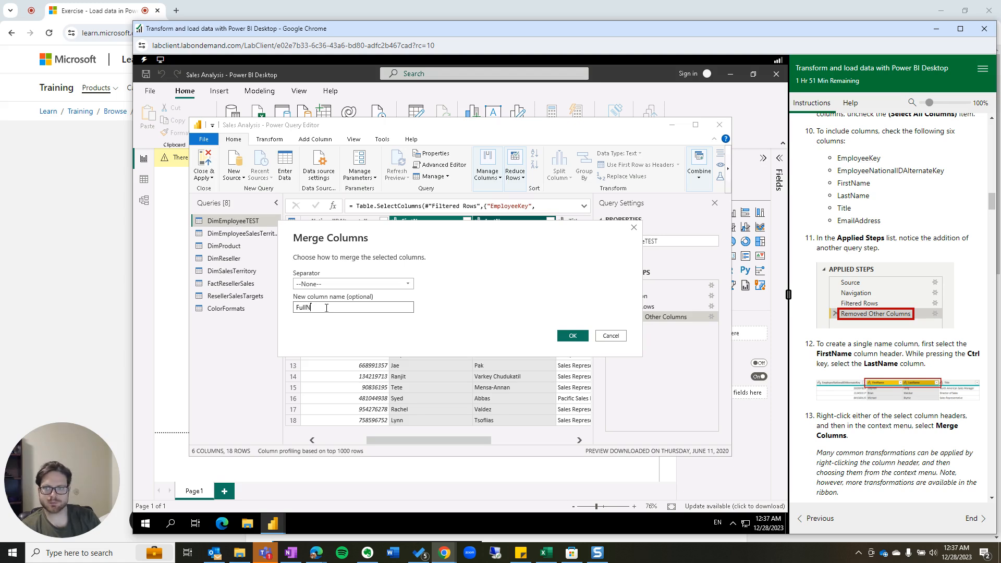
text(ame)
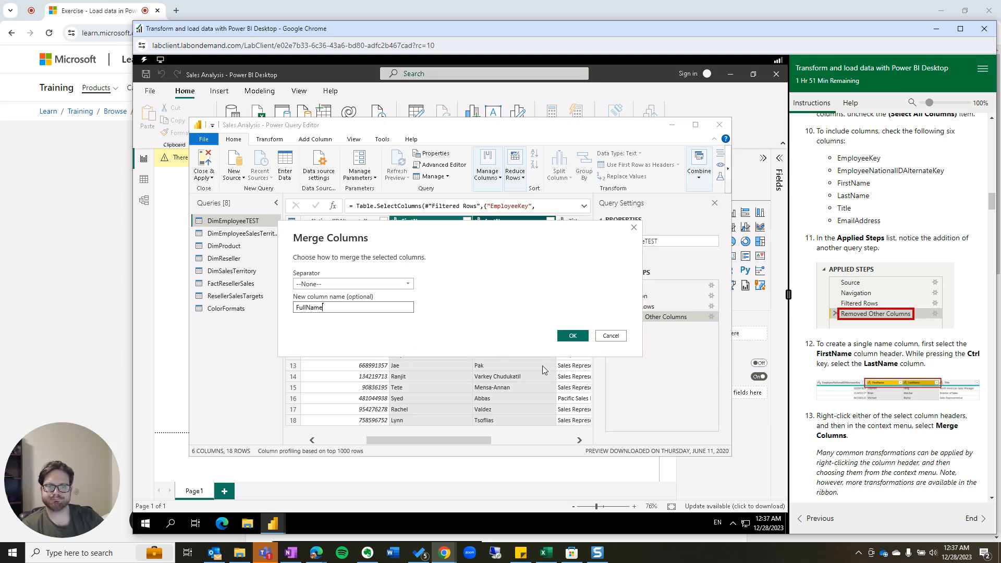
click(573, 337)
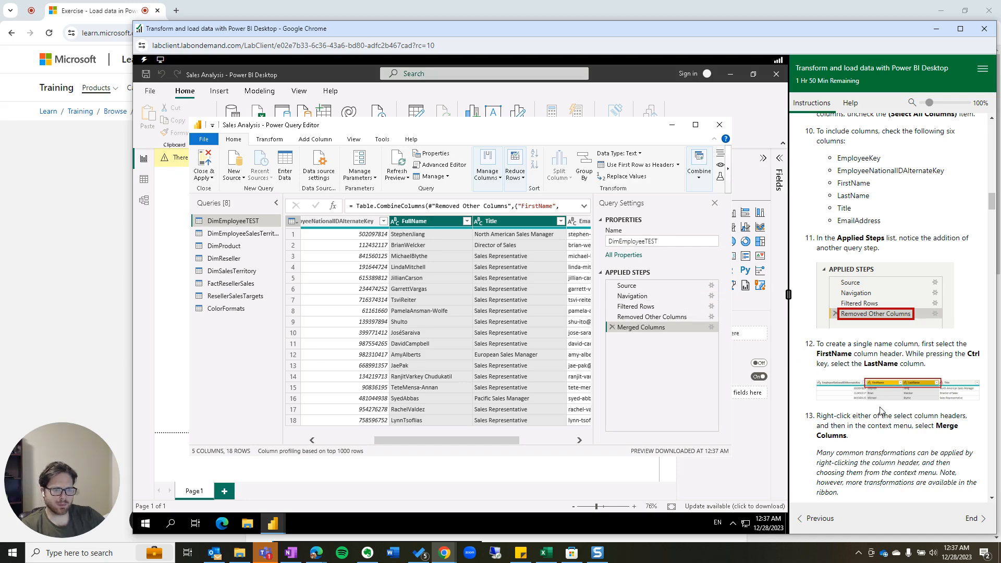
scroll(863, 431, down, 1)
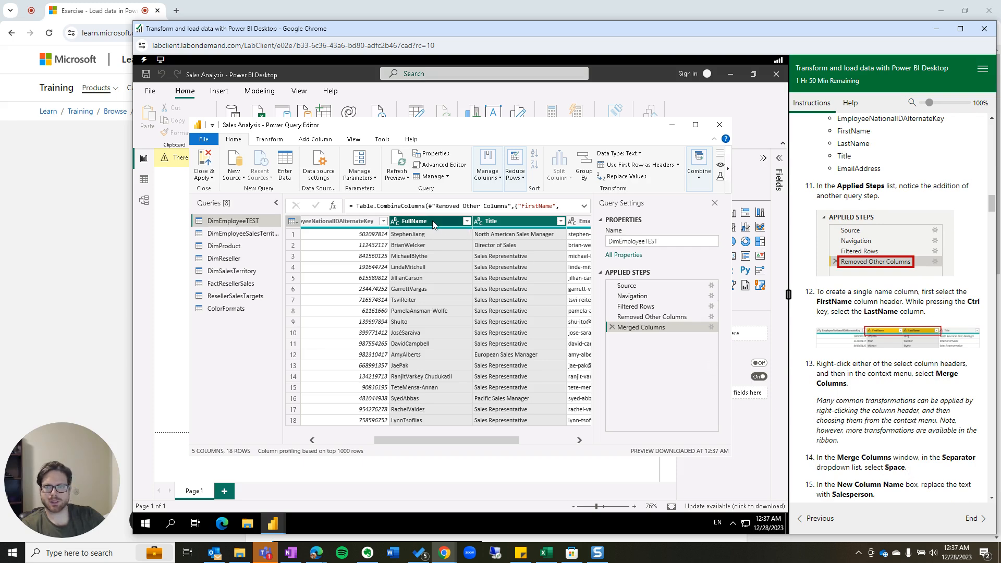
Delete the separator-less merge step and reselect FirstName and LastName.
click(612, 328)
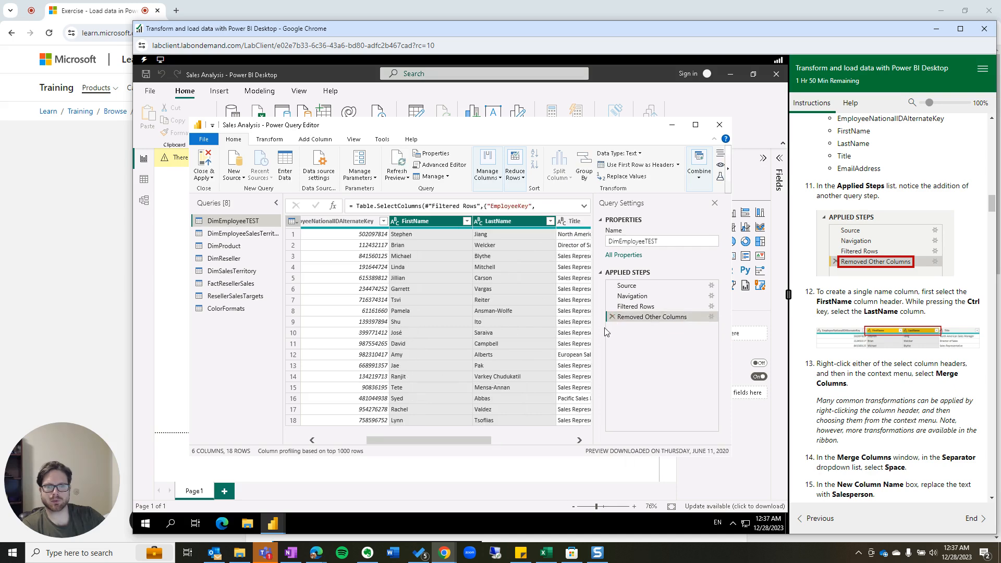
click(417, 223)
ctrl+click(512, 223)
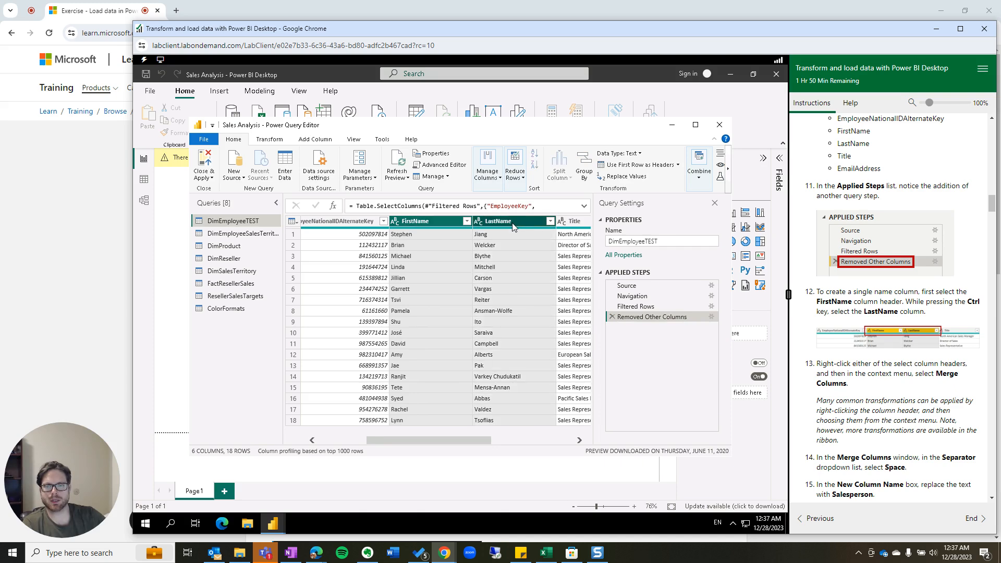
right_click(512, 223)
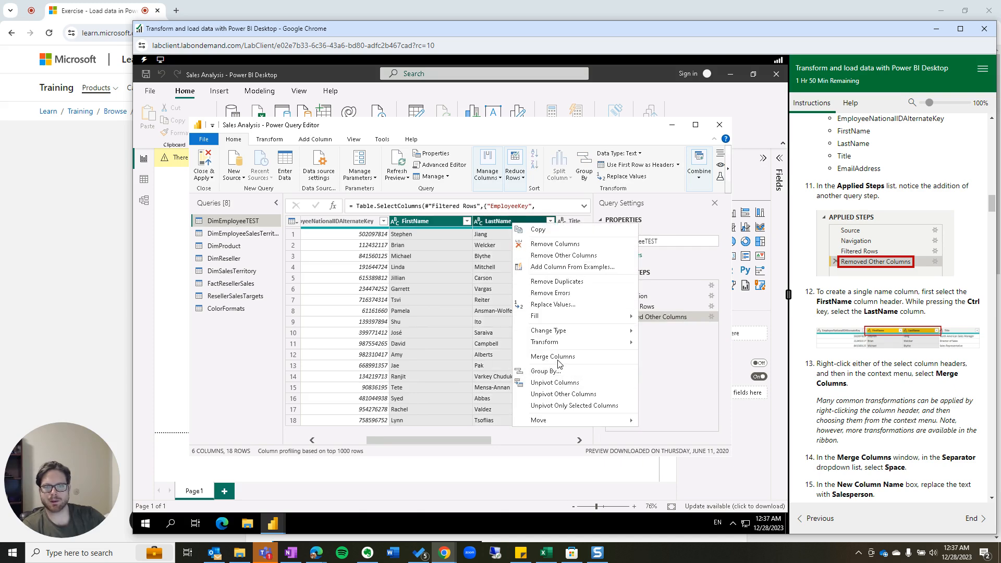
Merge the two name columns again with a Space separator into FullName.
click(553, 357)
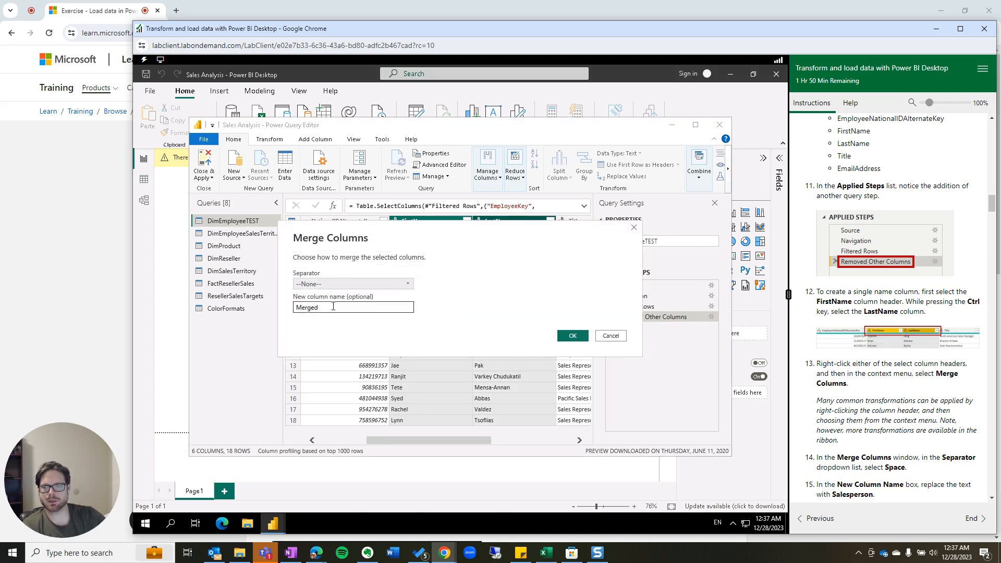
click(335, 285)
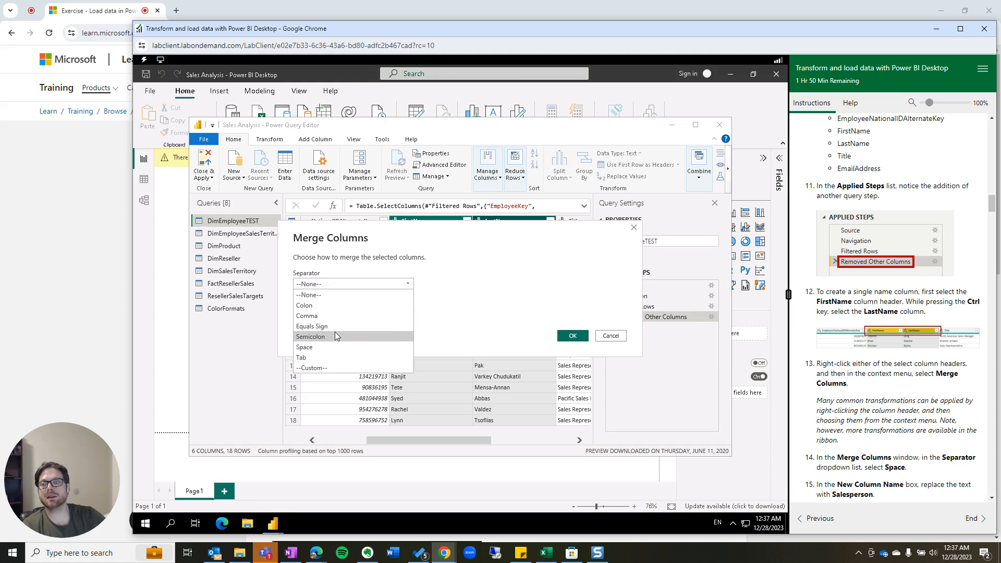
click(336, 349)
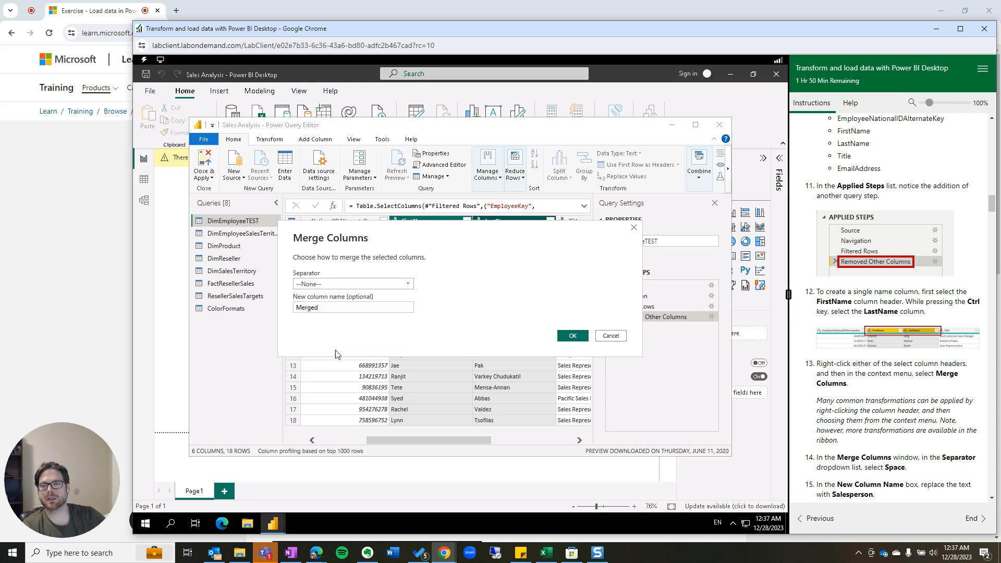
click(335, 308)
double_click(336, 307)
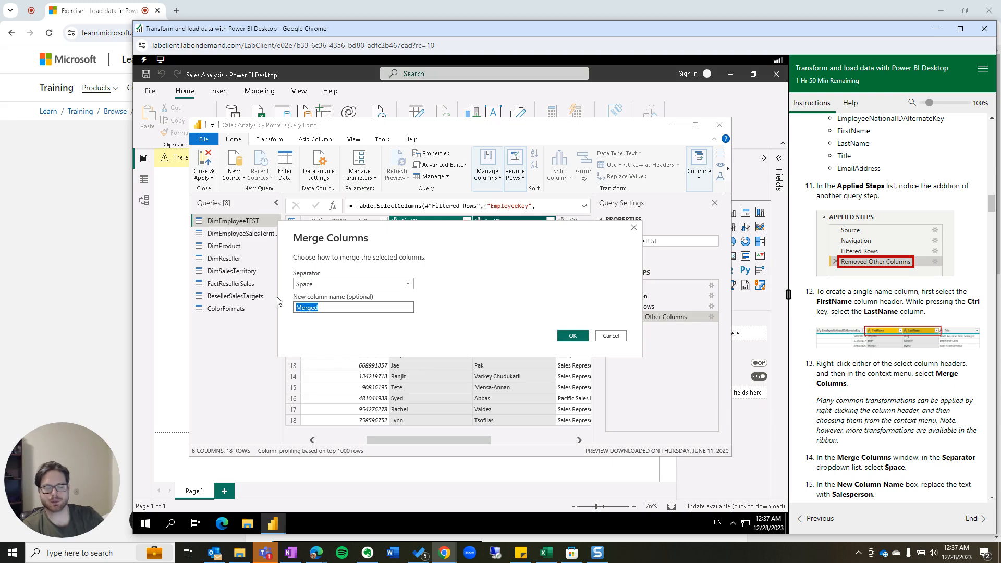
text(FullName)
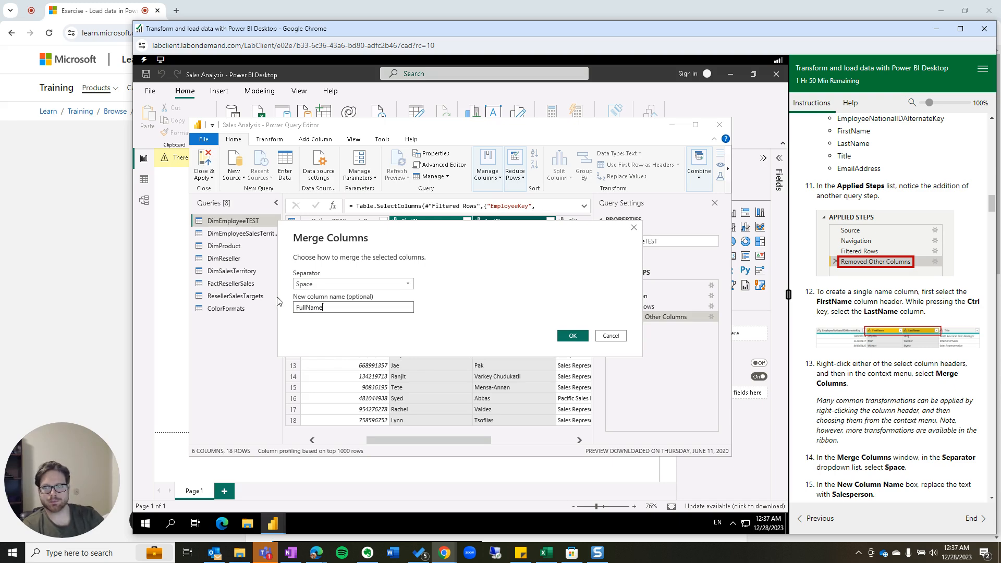
click(572, 336)
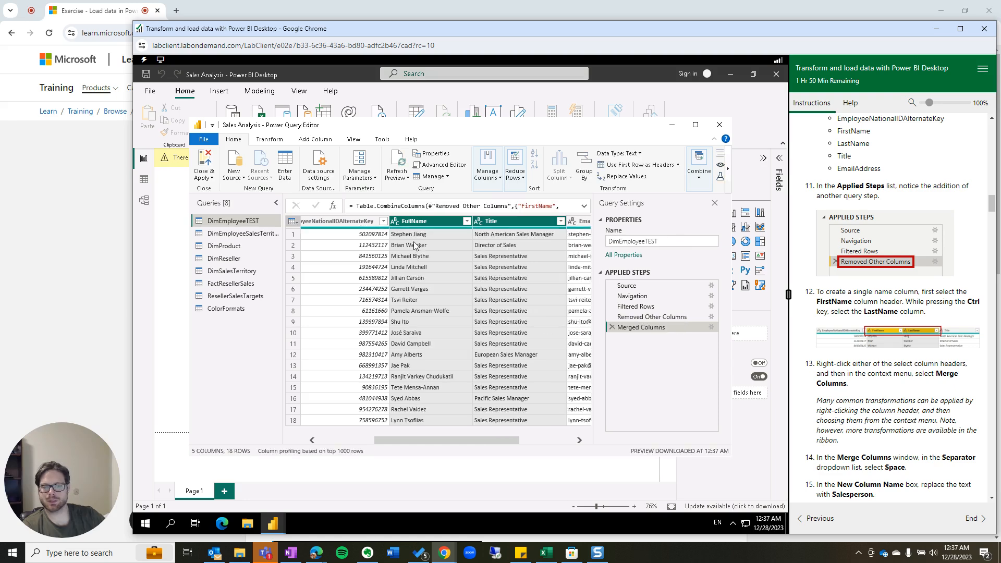
scroll(885, 412, down, 2)
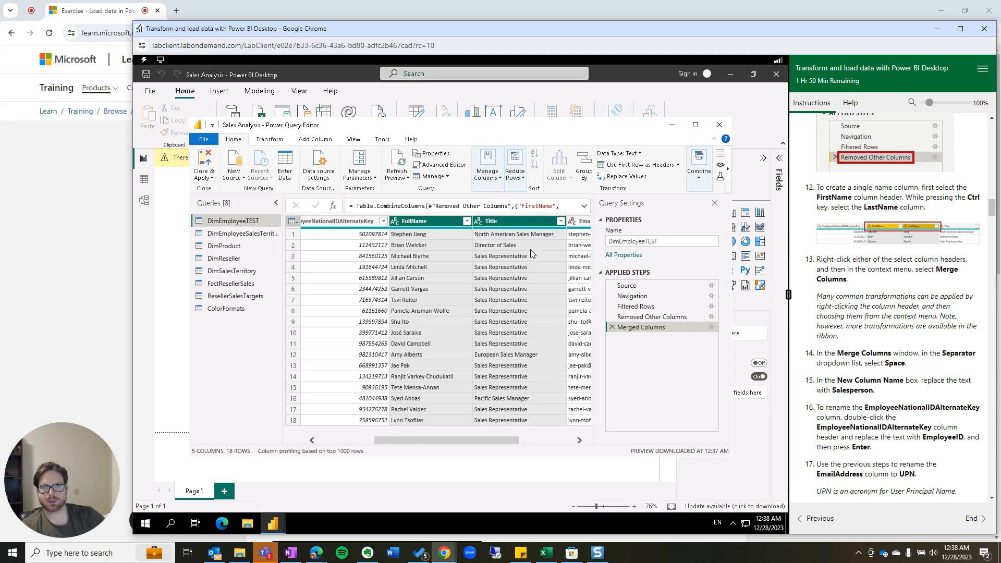
Change the merged column's name from FullName to Salesperson in the merge settings.
right_click(420, 224)
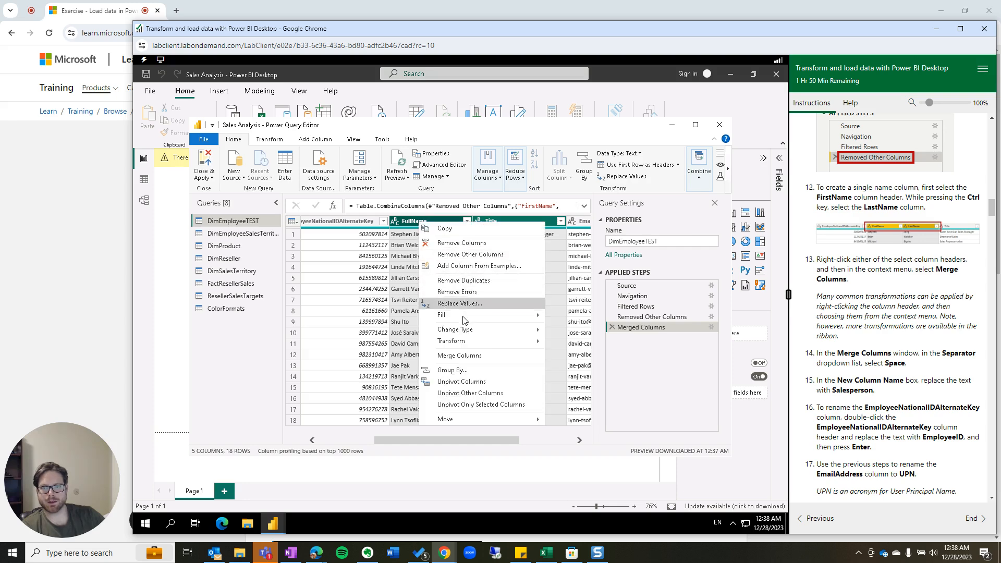
click(712, 327)
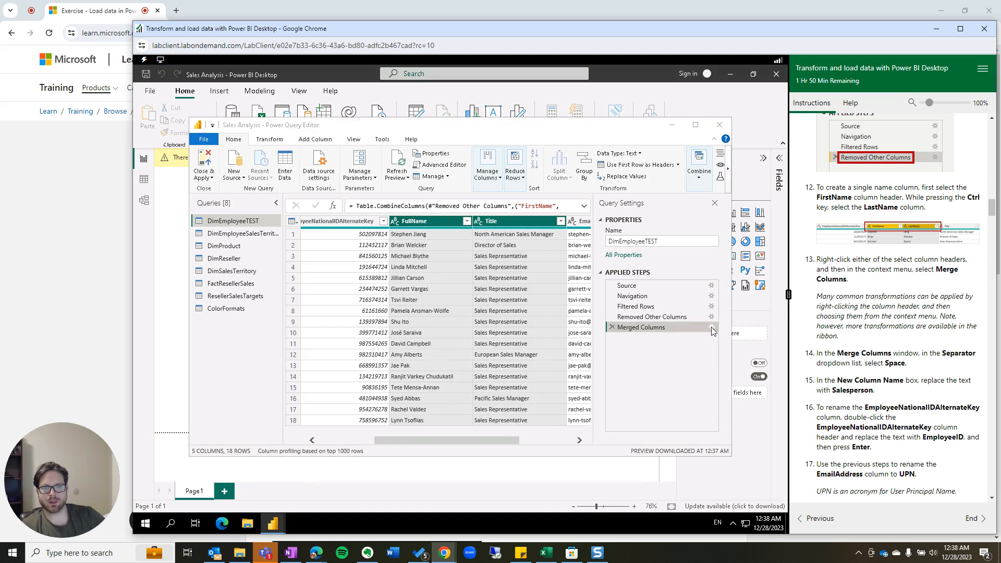
click(338, 308)
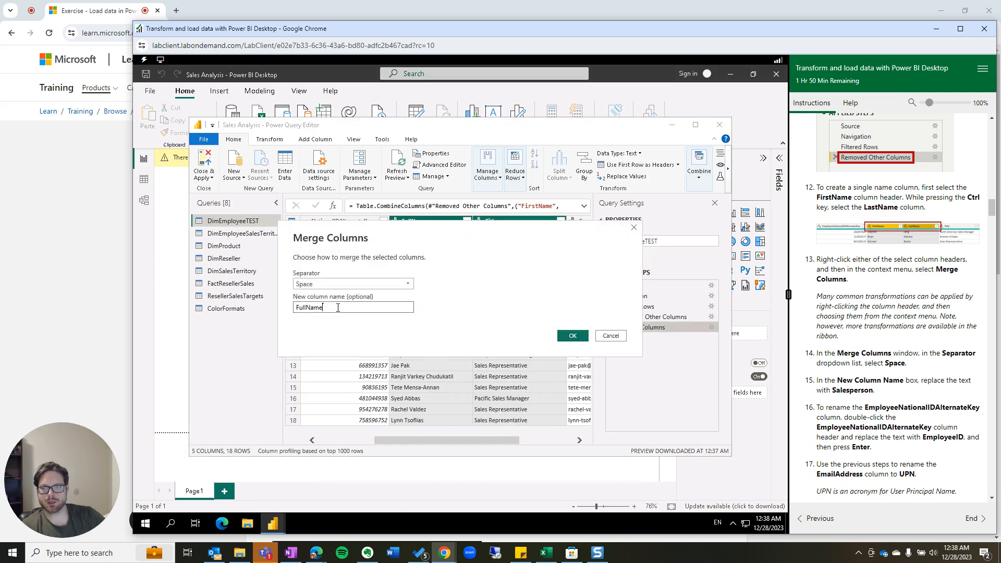
double_click(338, 307)
click(621, 338)
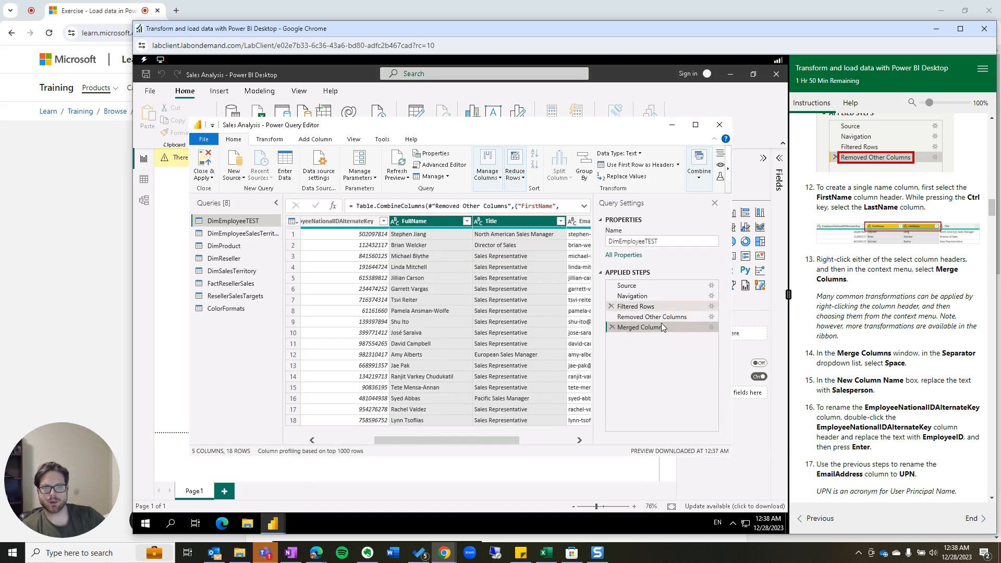
click(711, 327)
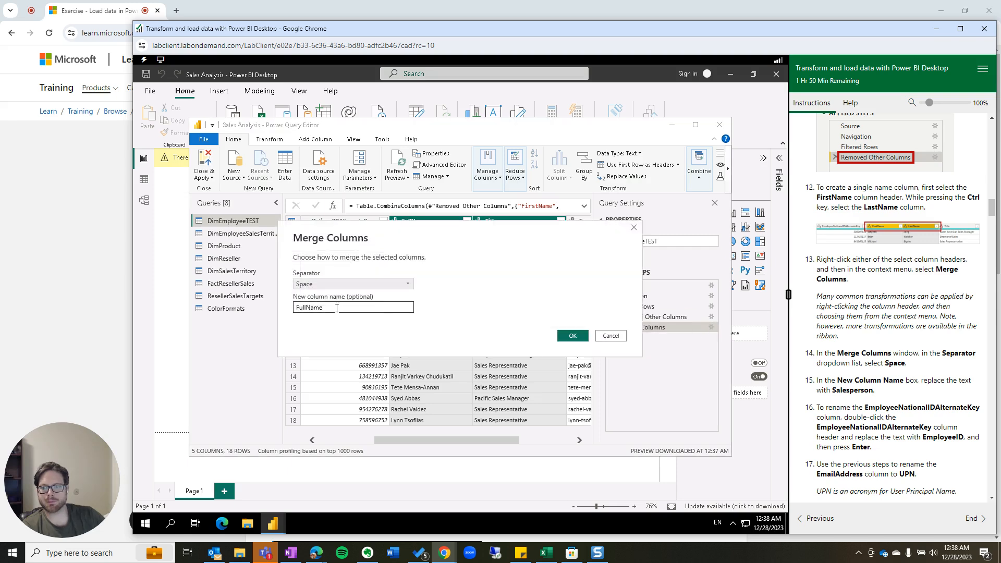
click(338, 308)
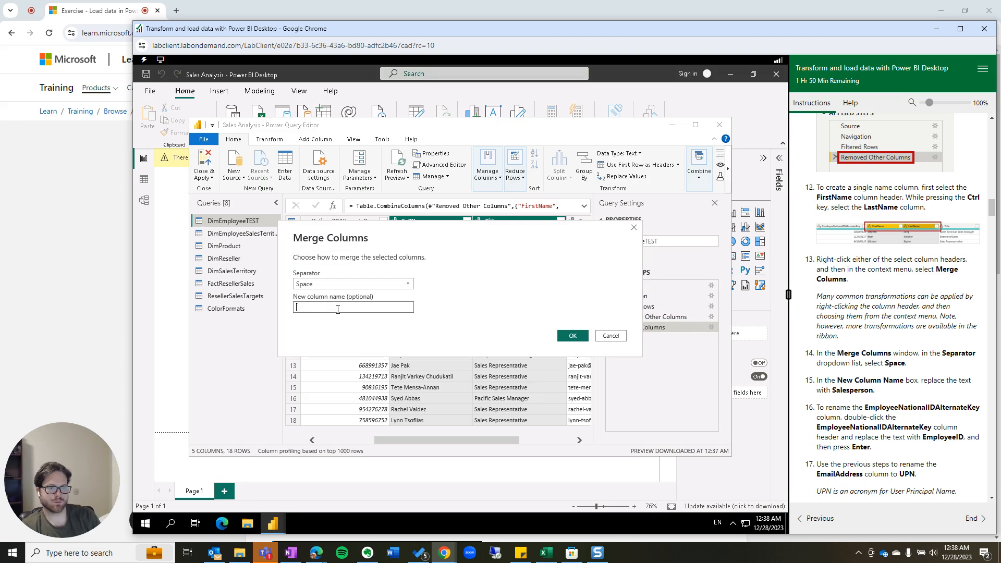
text(Sale)
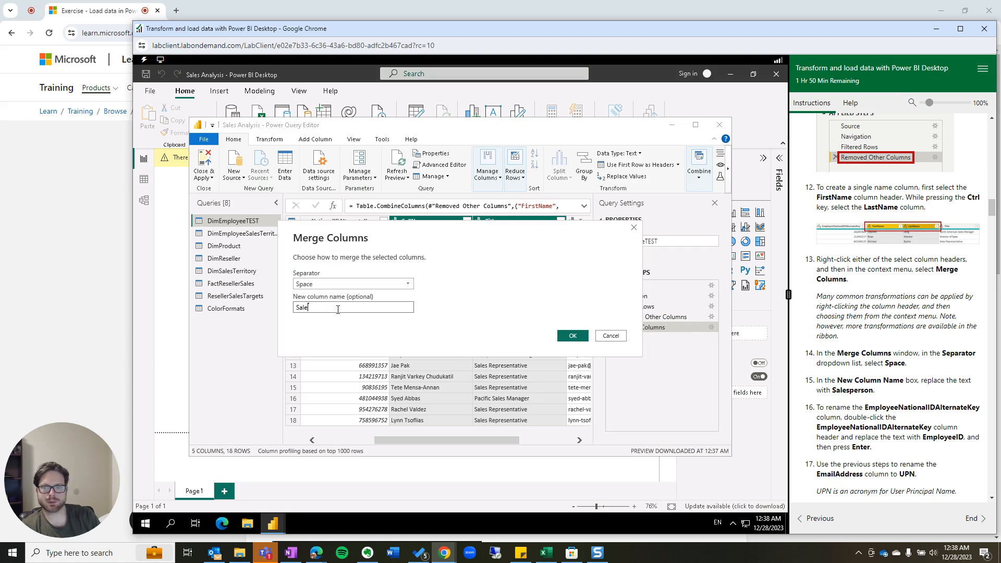
text(sperson)
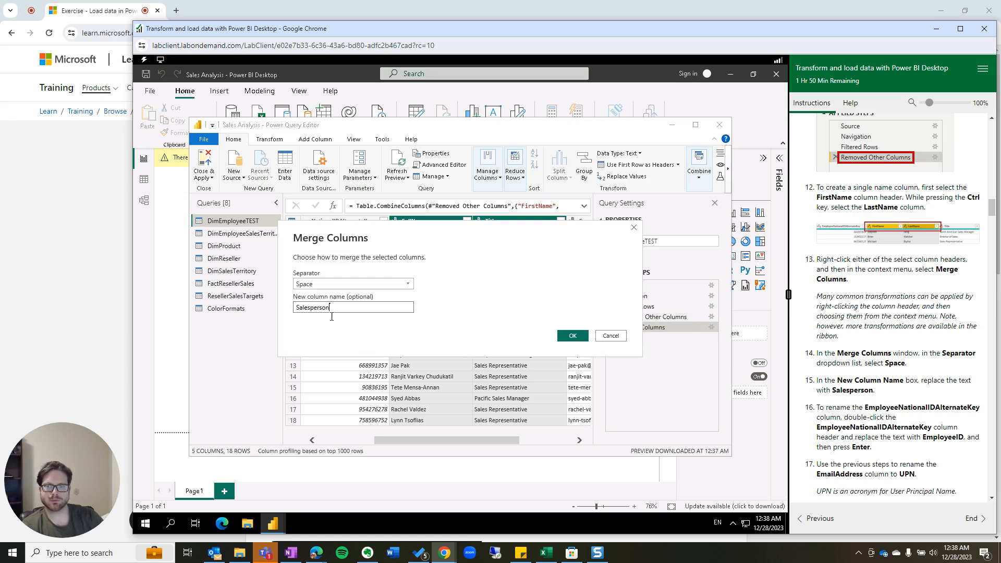
click(570, 337)
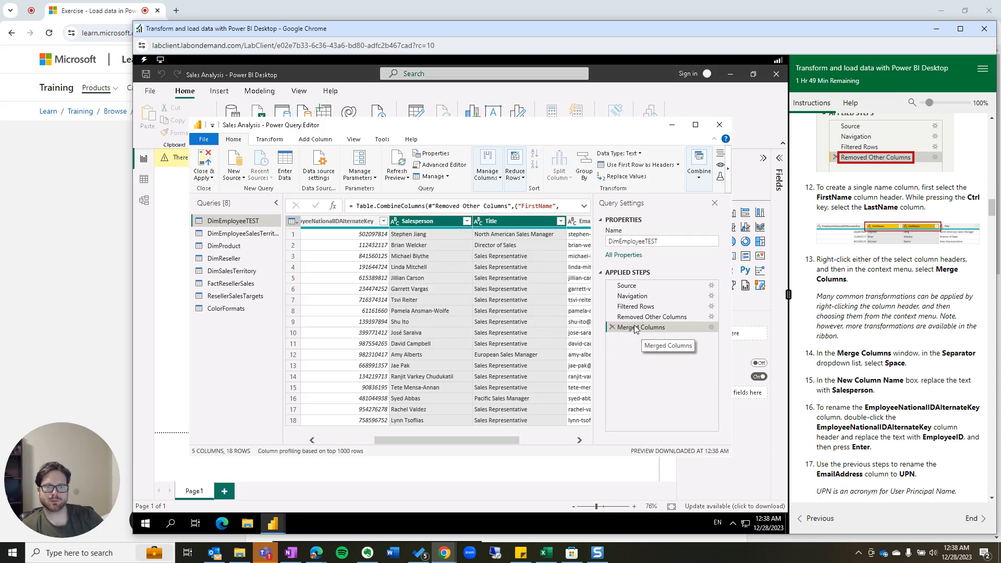
Rename the Merged Columns step to Merged First/Last Name.
right_click(644, 328)
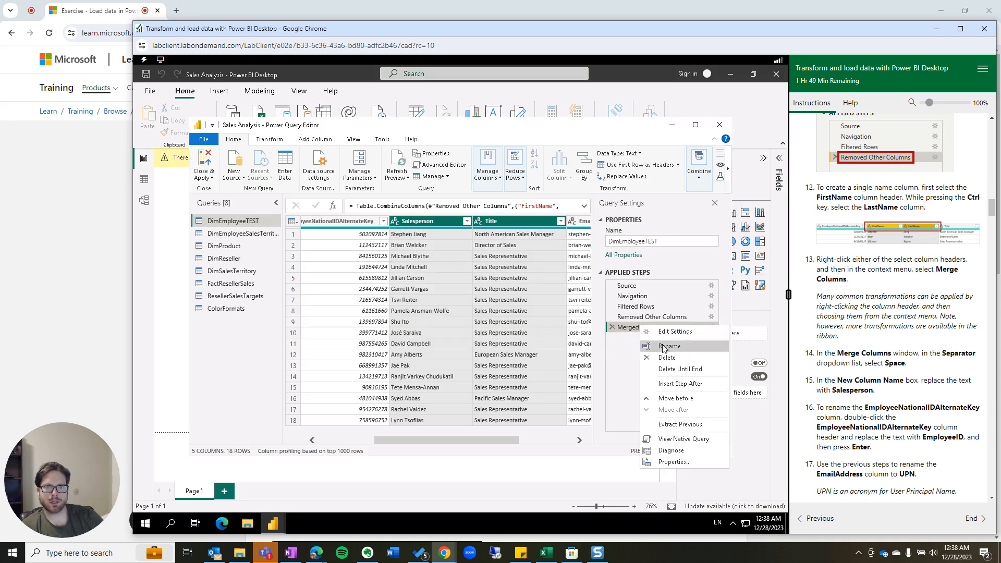
click(663, 347)
click(654, 327)
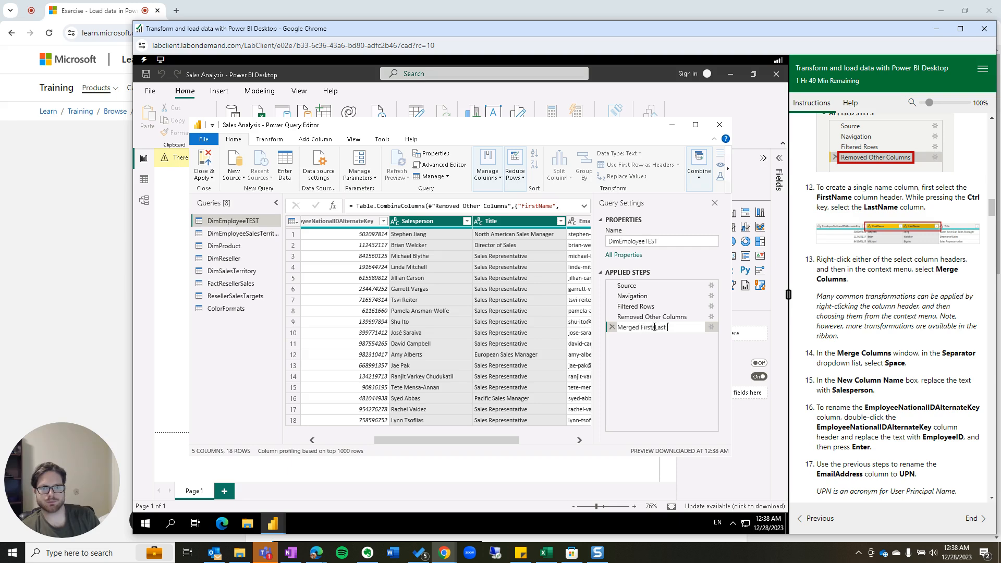
text(e)
key(Return)
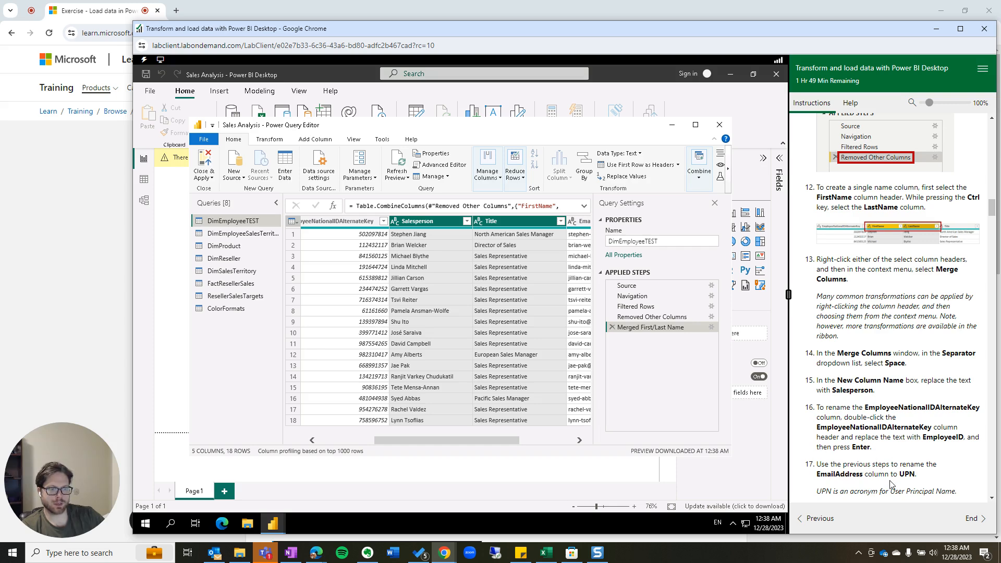
Rename the EmailAddress column to UPN.
drag(506, 440, 559, 440)
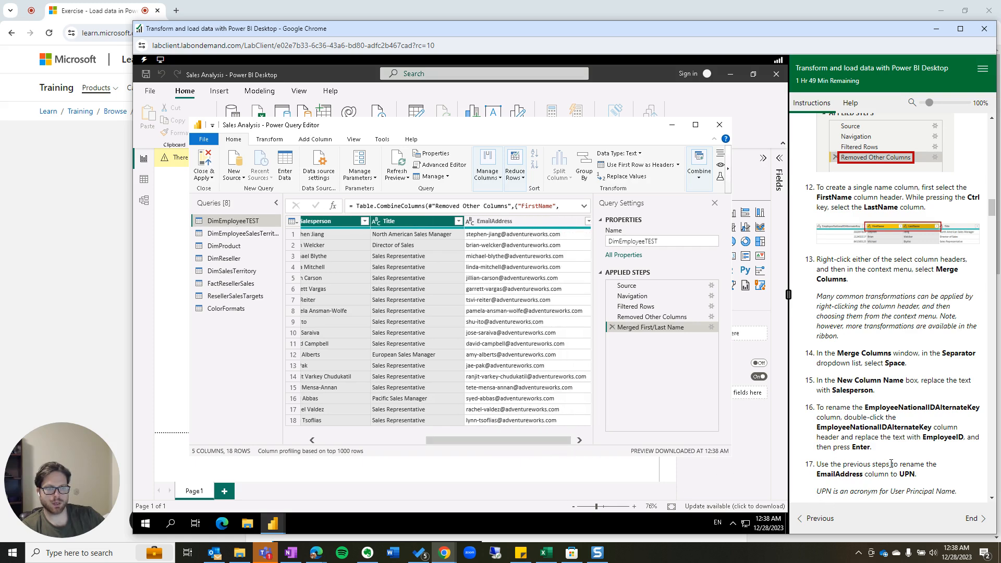
scroll(891, 464, down, 1)
click(503, 223)
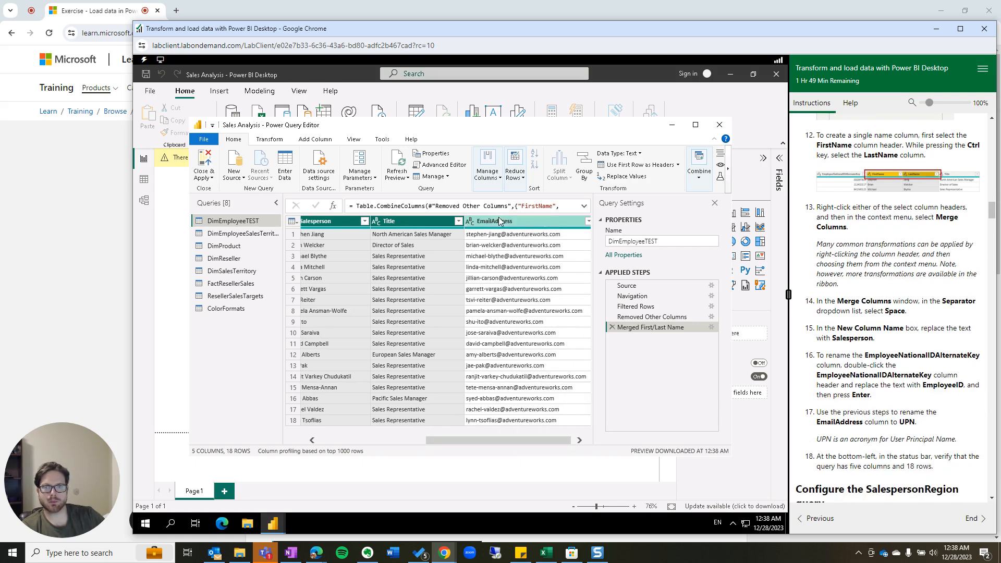
right_click(500, 225)
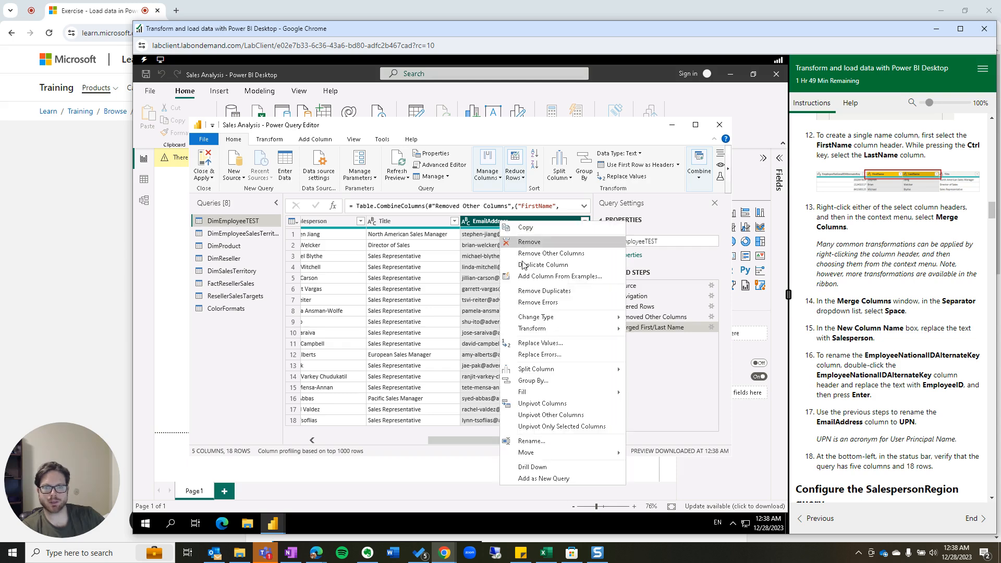
mouse_move(550, 332)
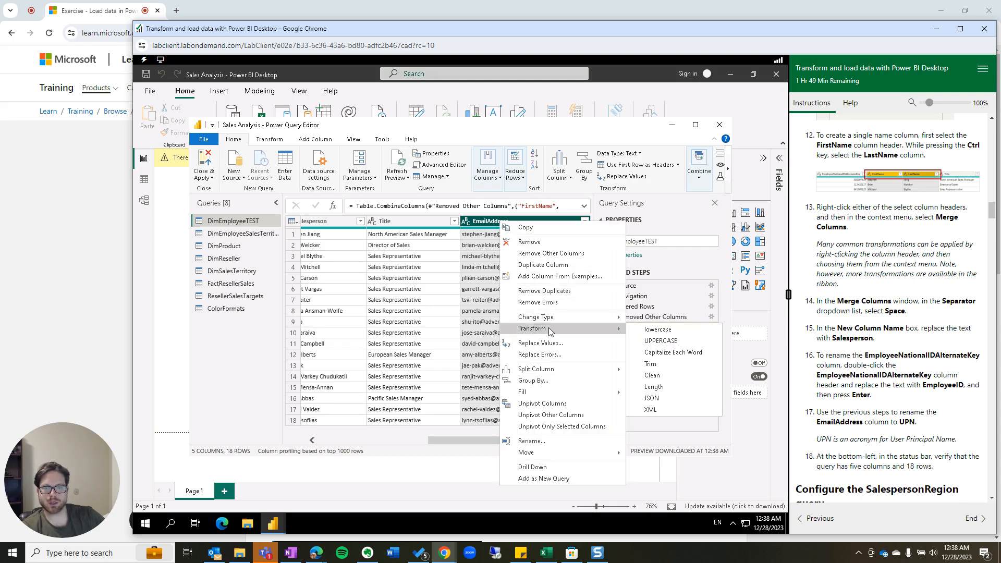
click(556, 441)
text(U)
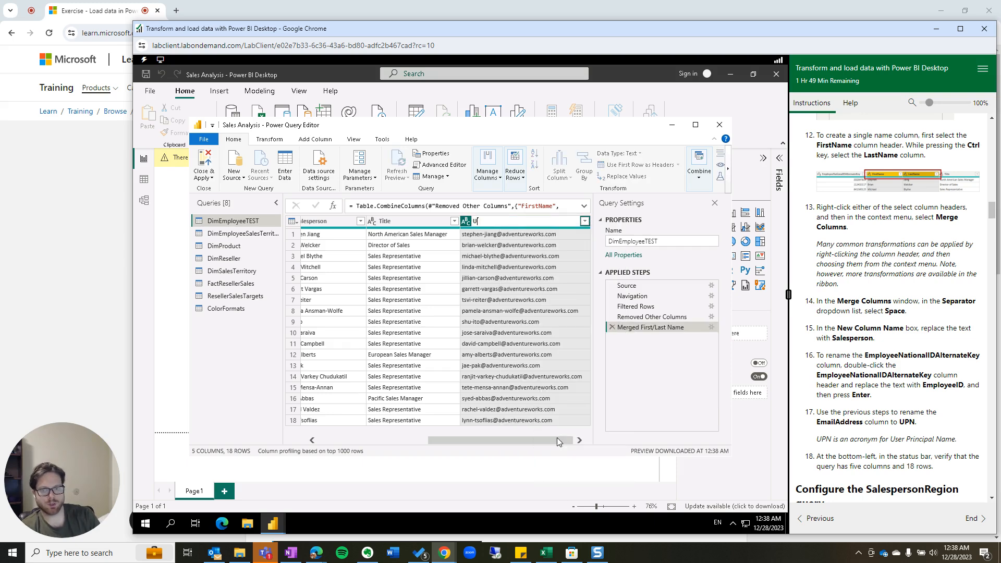
text(PN)
key(Return)
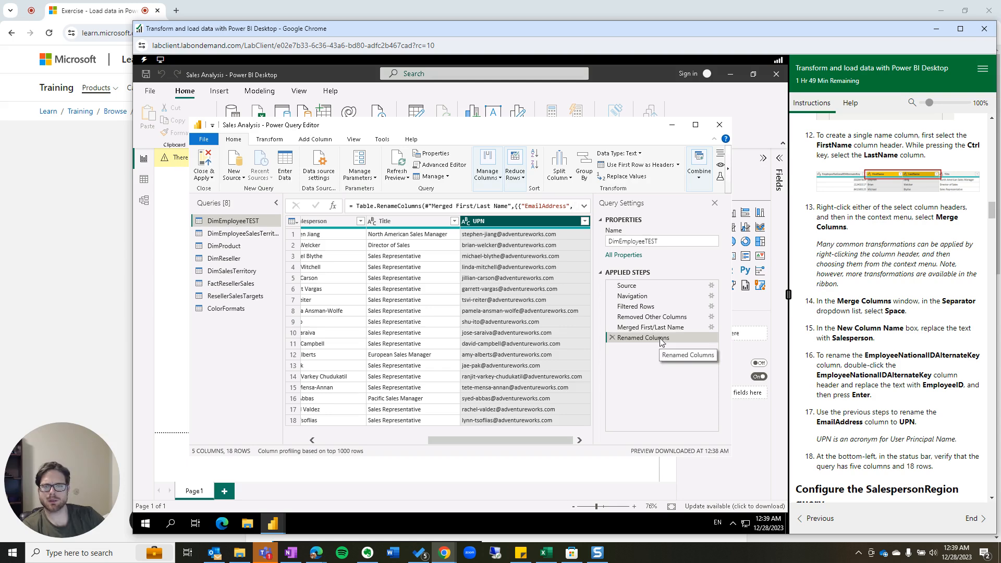
Check the 5-column, 18-row result and preview a Title cell value.
scroll(889, 424, down, 2)
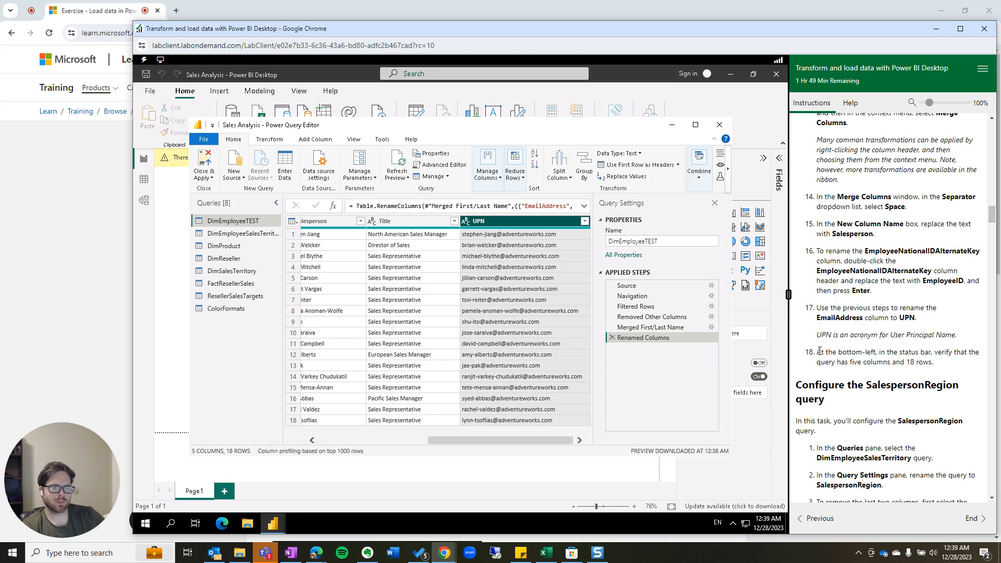
drag(817, 351, 933, 362)
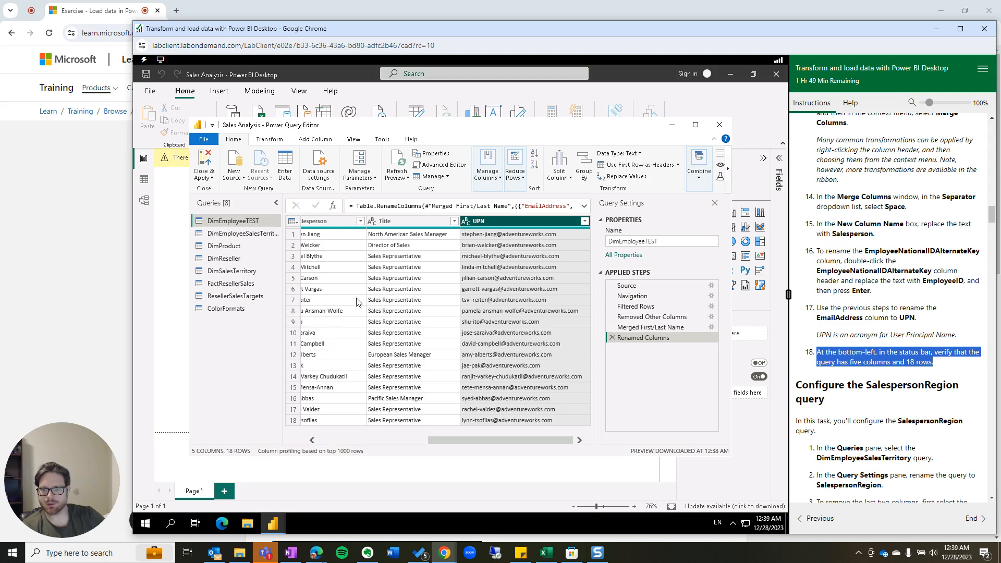
click(392, 290)
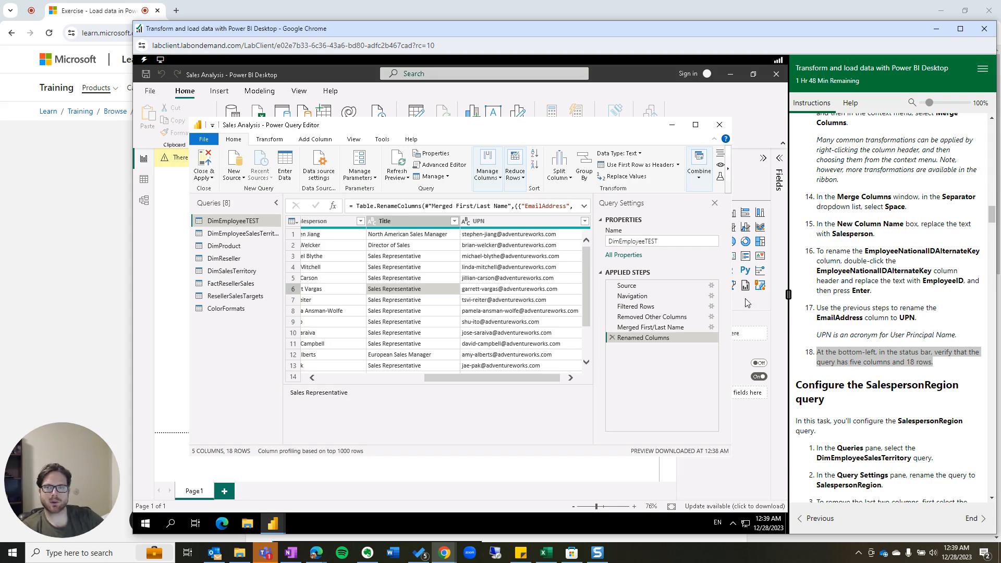
scroll(886, 360, down, 2)
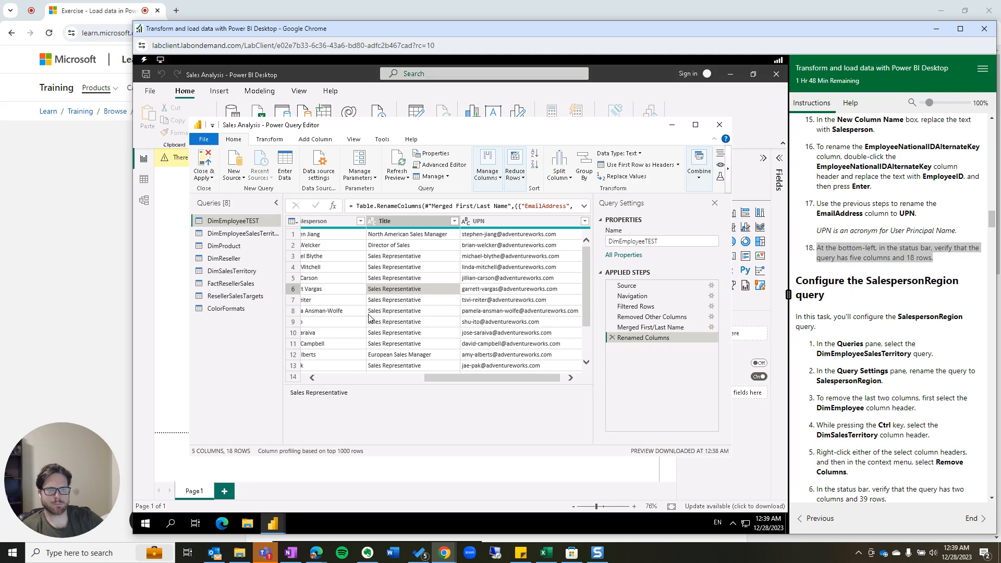
Rename the DimSalesTerritory query to SalespersonRegion in Query Settings.
click(229, 275)
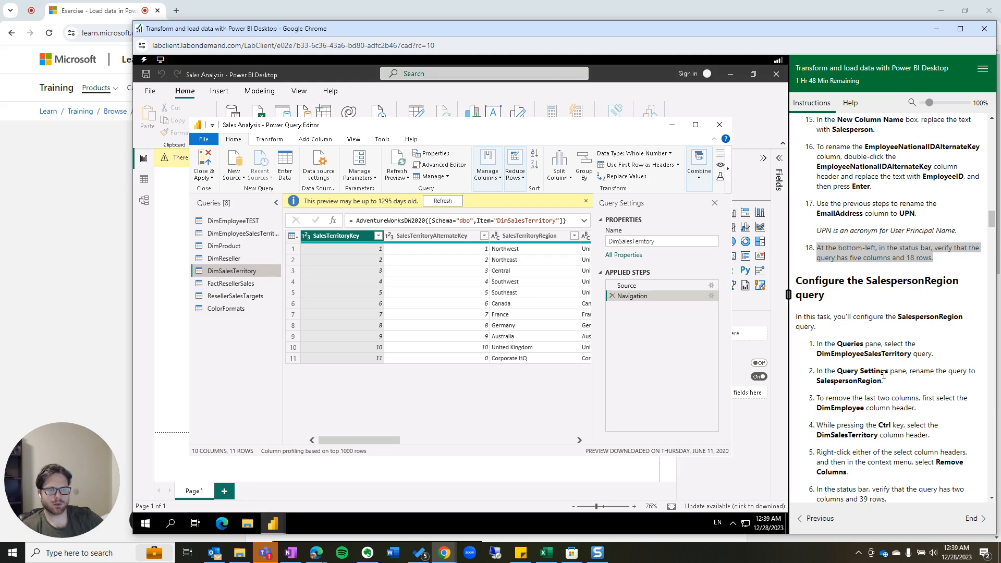
double_click(662, 243)
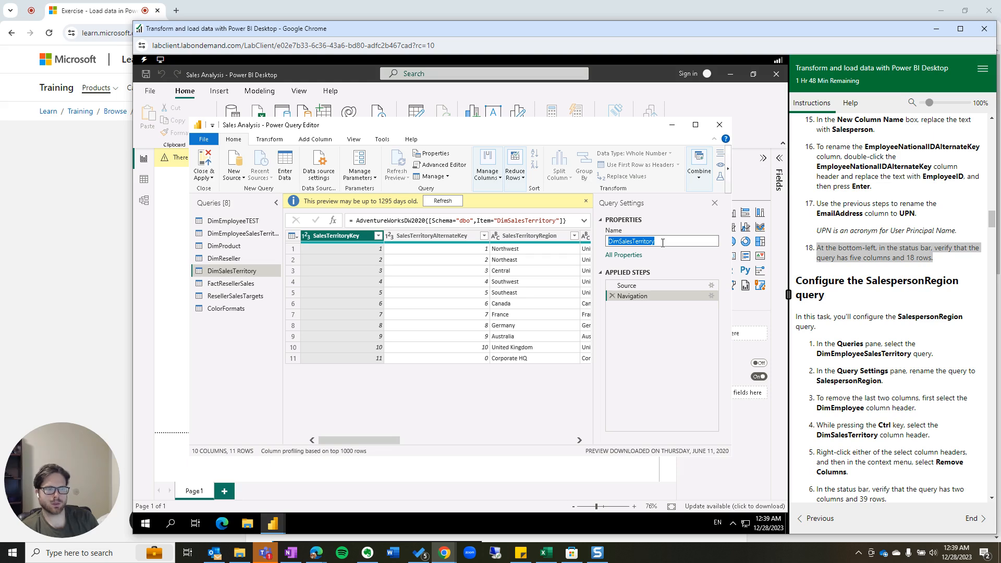
text(Salesperso)
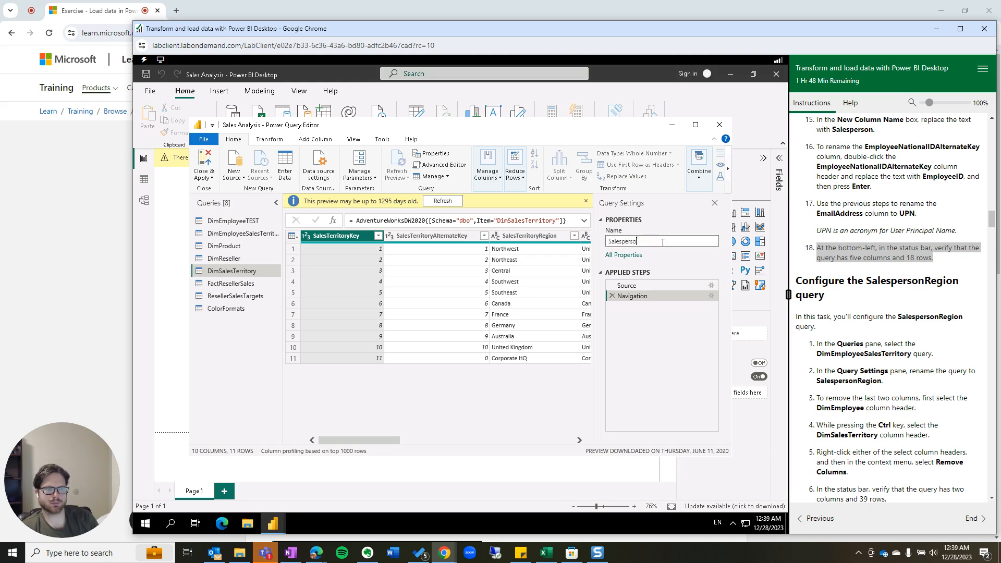
text(nRegion)
key(Return)
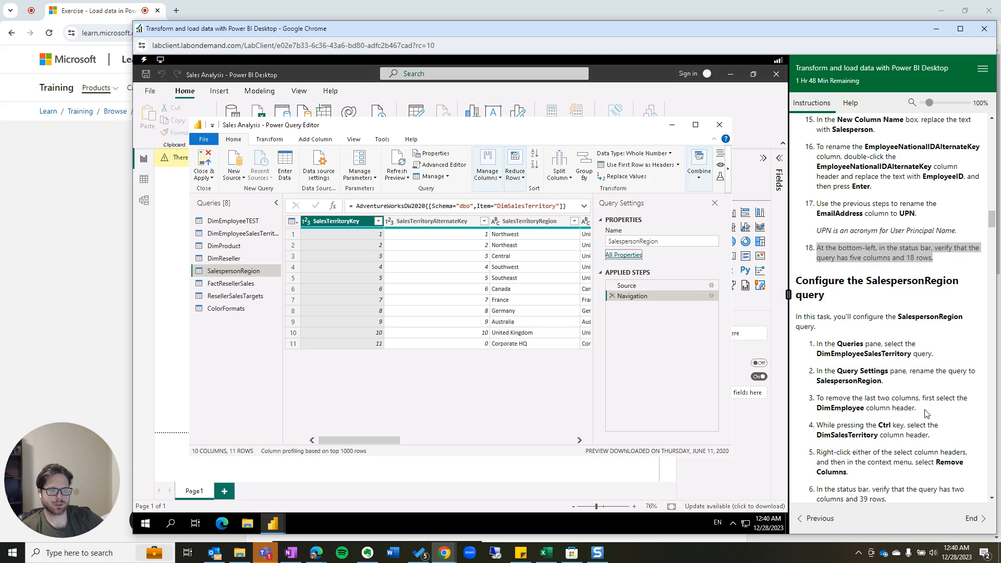
click(919, 412)
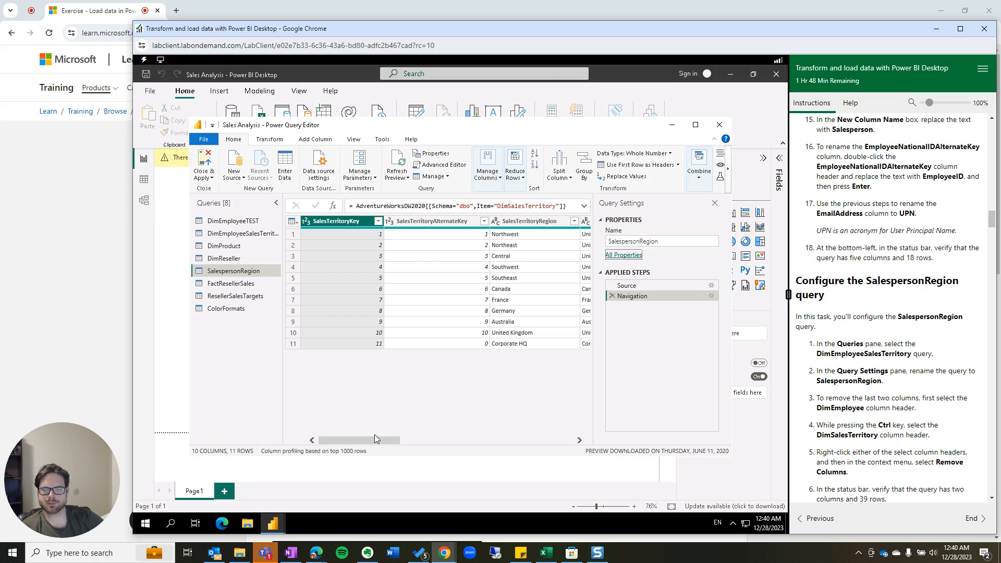
drag(374, 439, 605, 448)
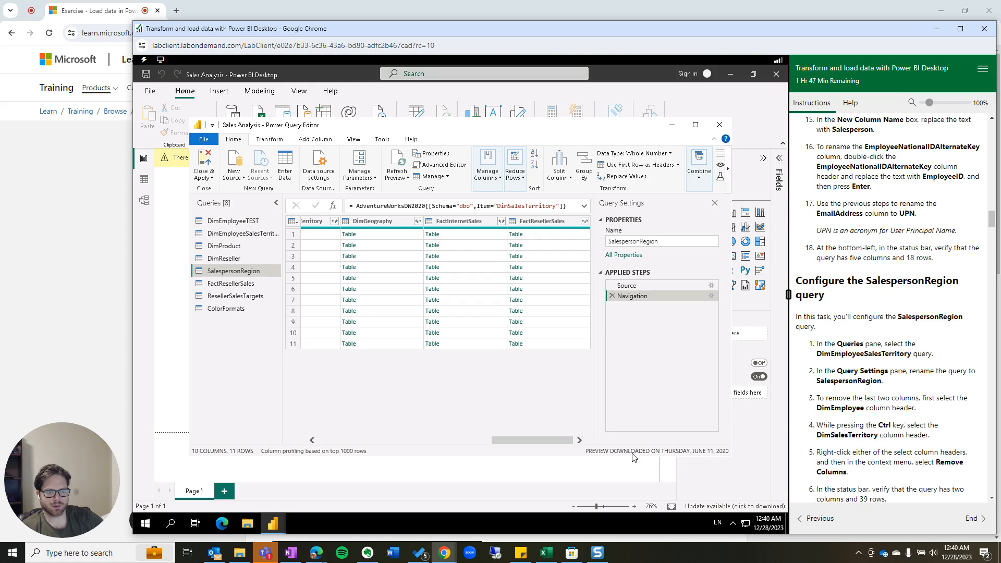
scroll(867, 439, down, 1)
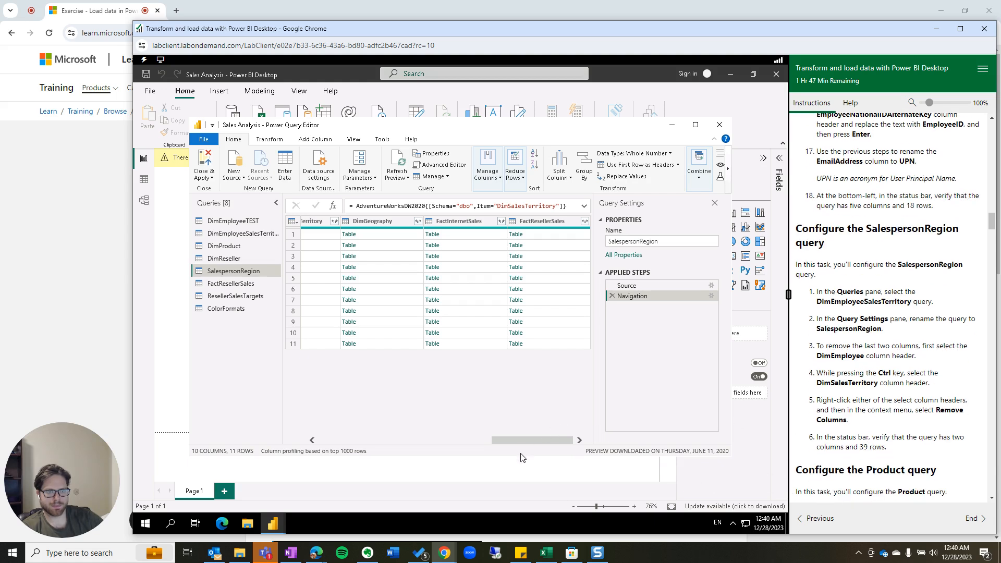
drag(530, 441, 522, 440)
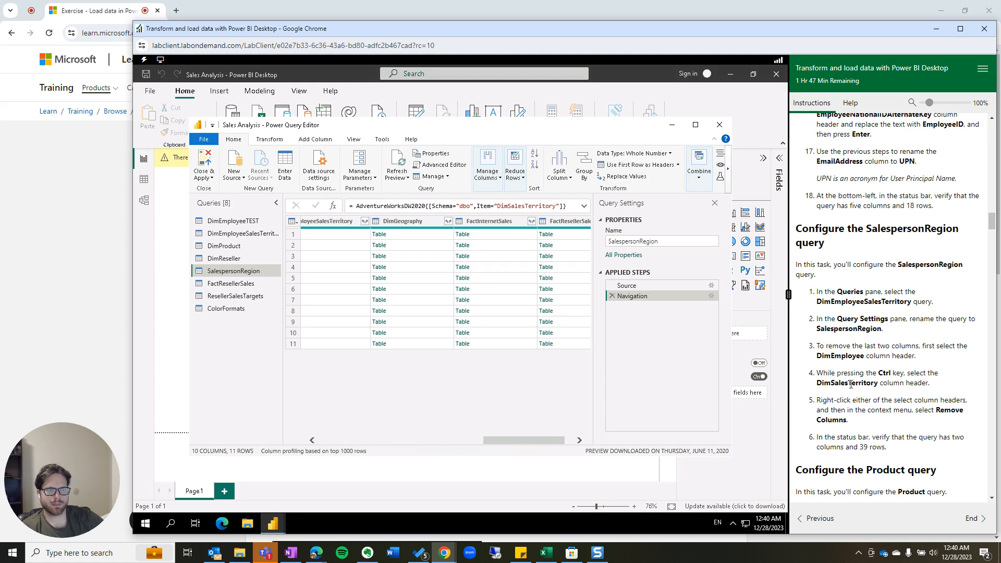
drag(527, 440, 312, 443)
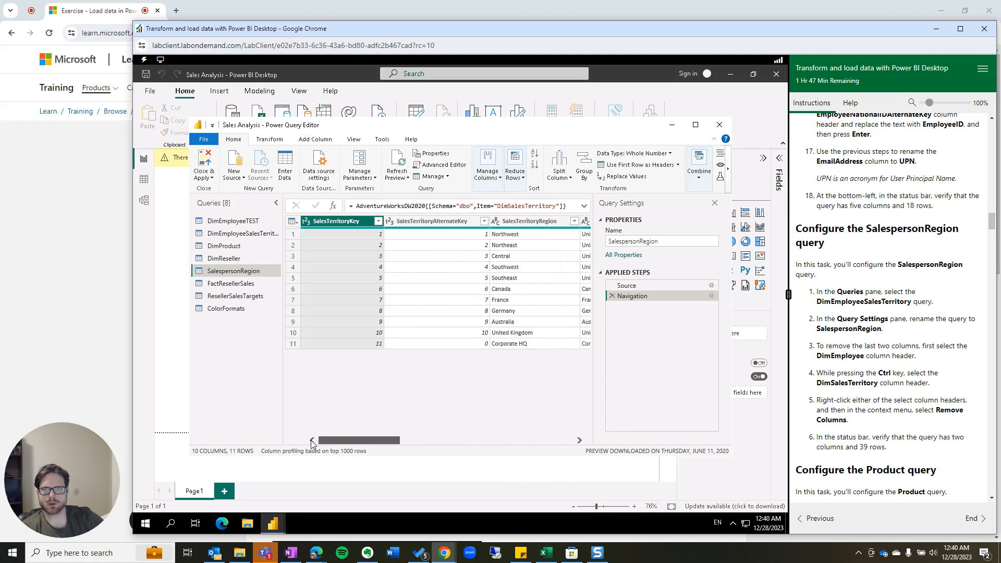
click(578, 440)
click(578, 440)
click(578, 441)
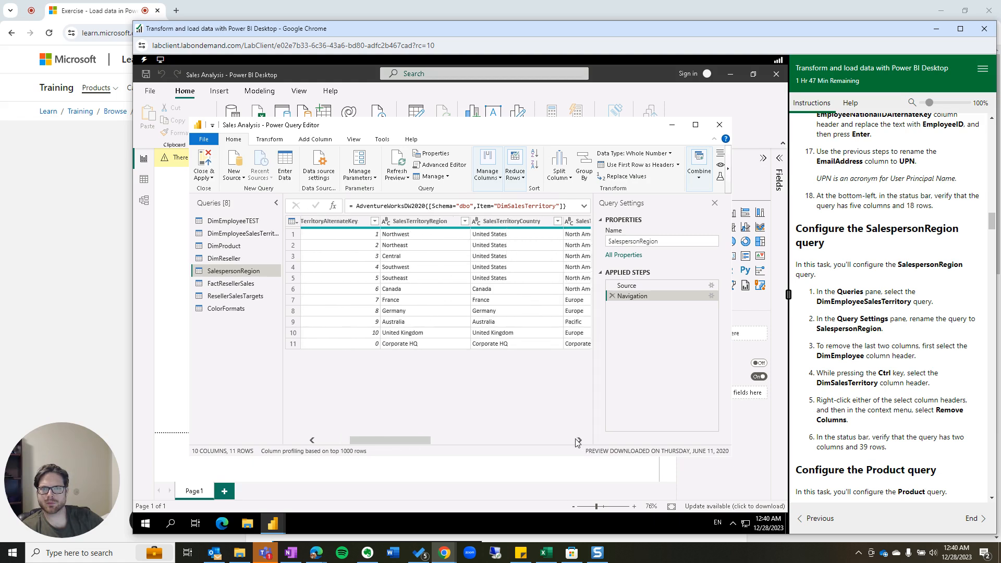
click(578, 441)
click(578, 441)
click(578, 441)
click(579, 440)
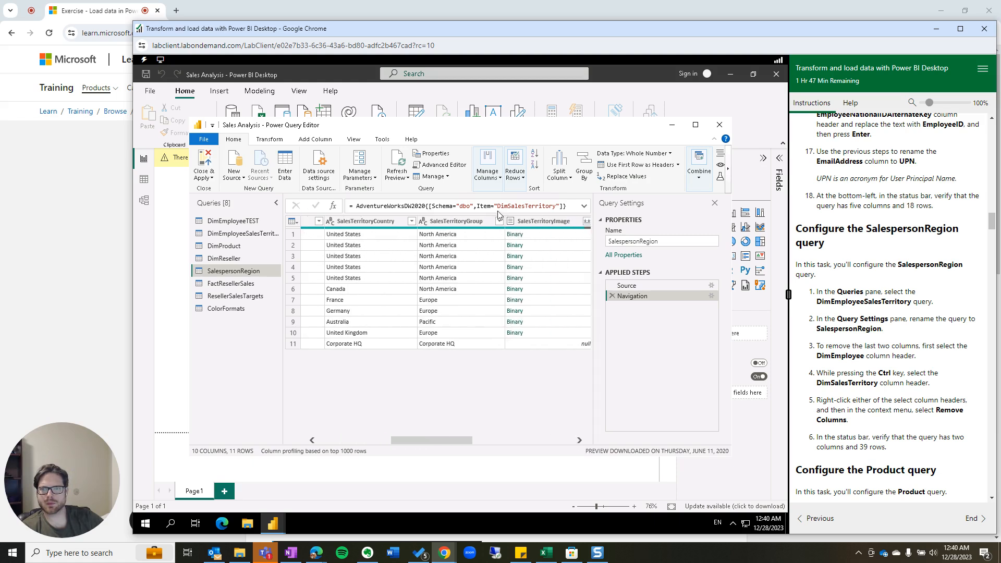
click(488, 175)
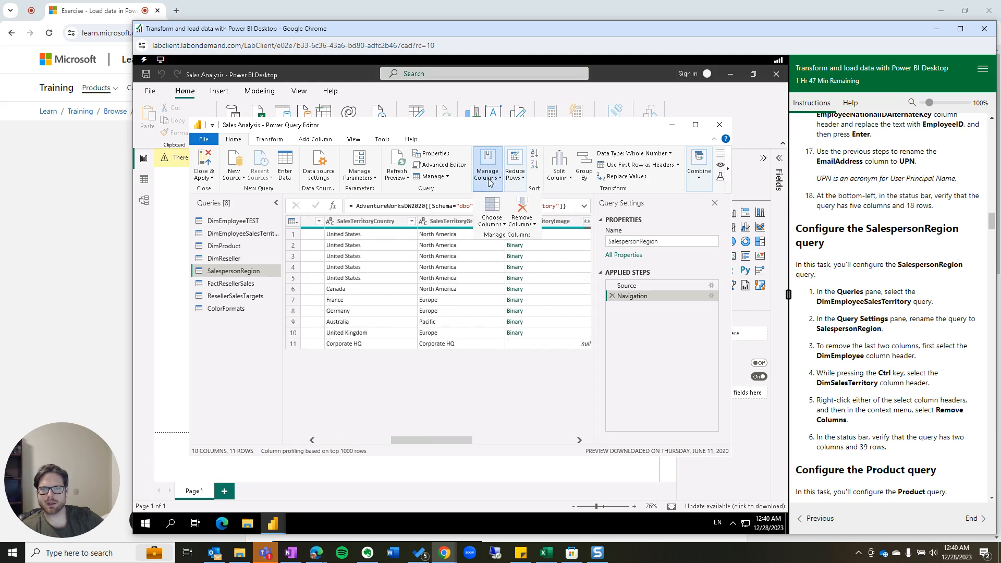
click(493, 223)
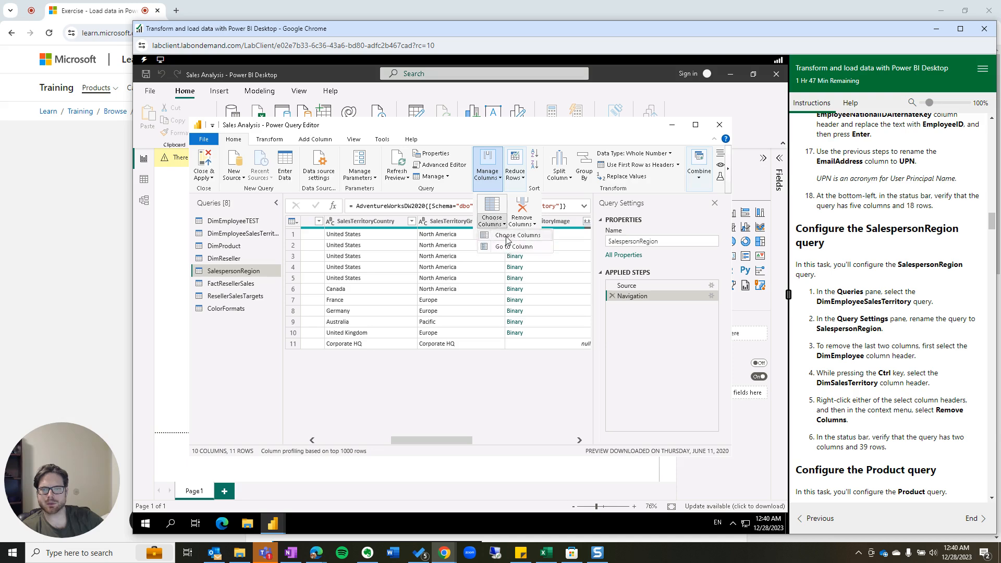
click(511, 235)
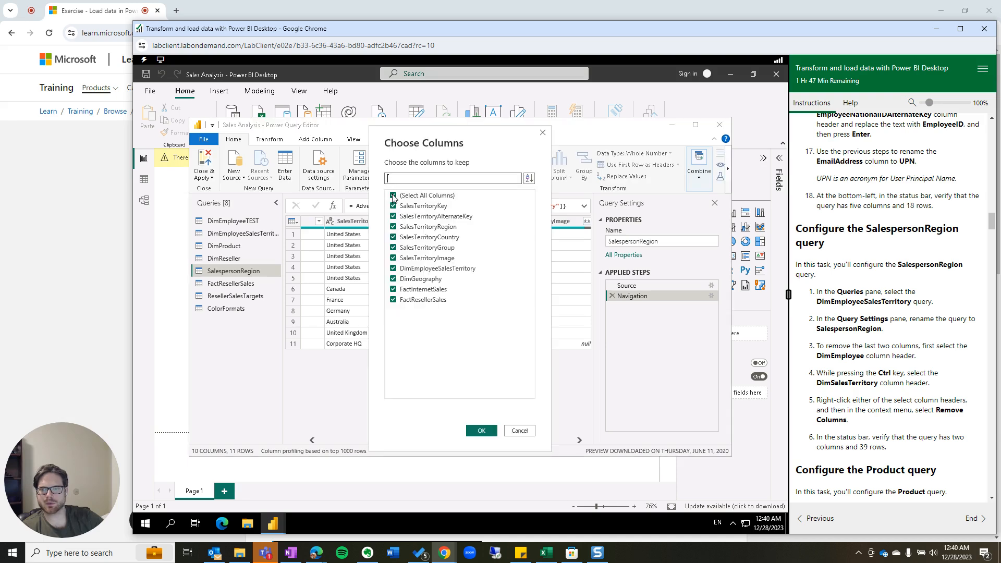
click(393, 196)
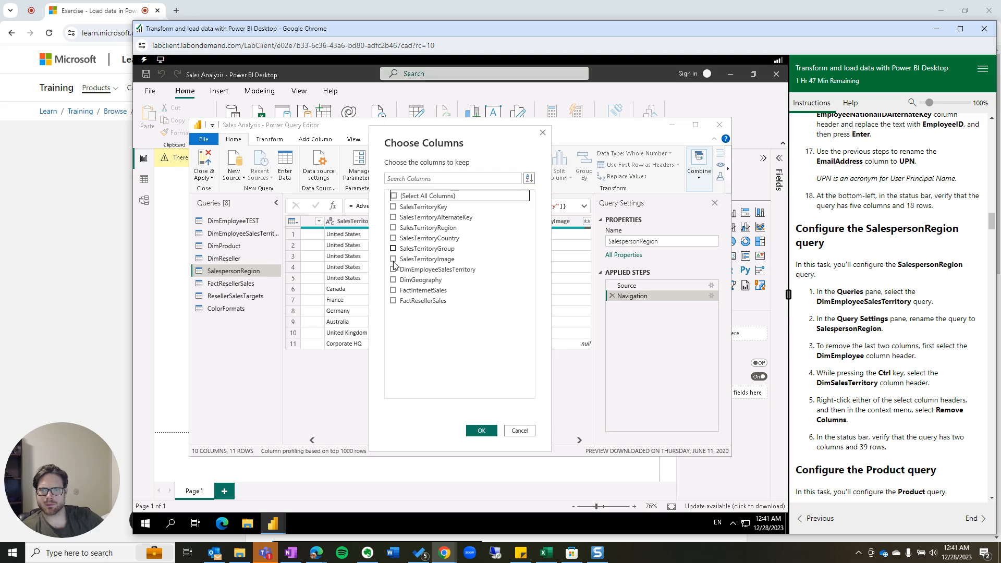
click(519, 431)
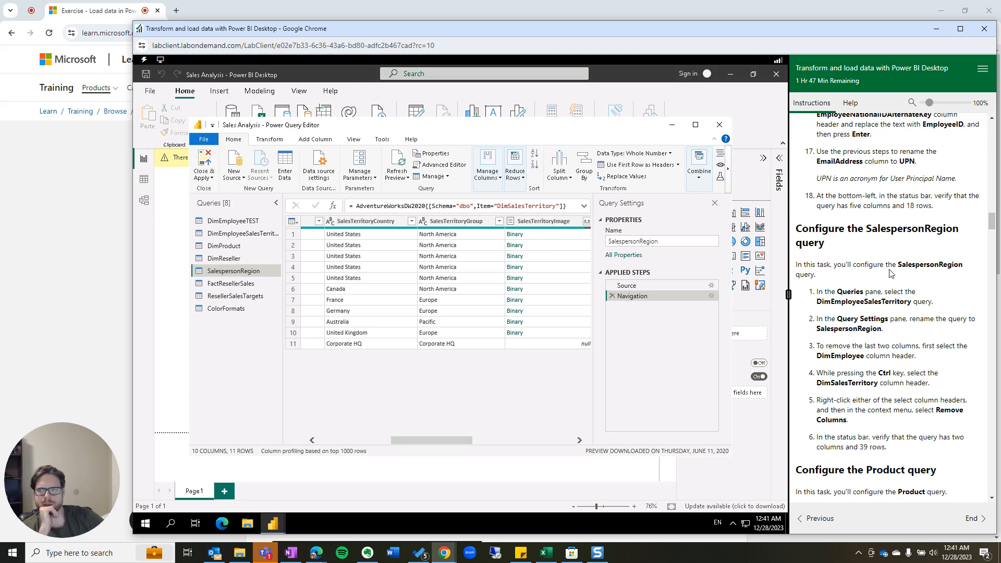
Copy DimSalesTerritory from the formula bar and restore it as the query name.
click(625, 285)
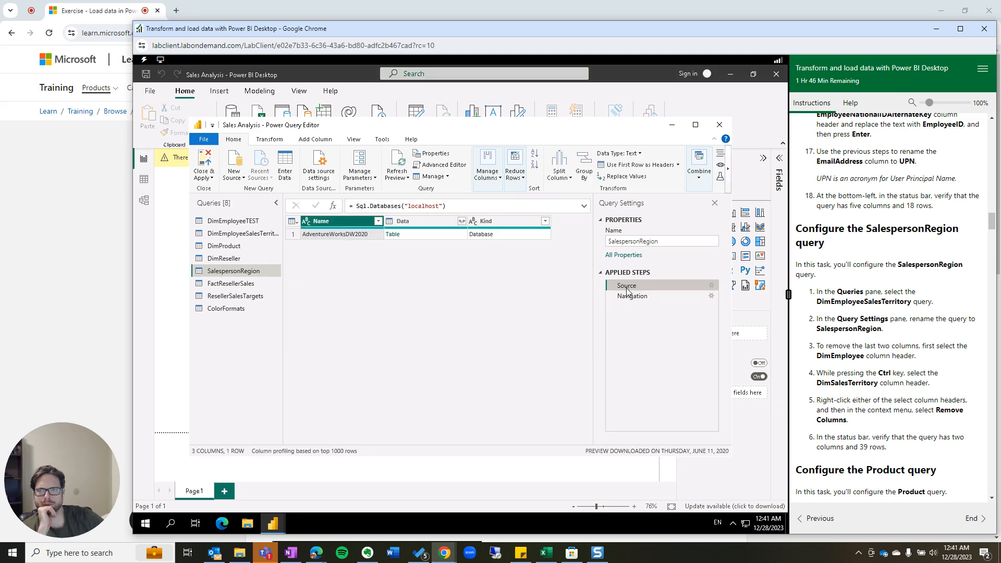
click(632, 297)
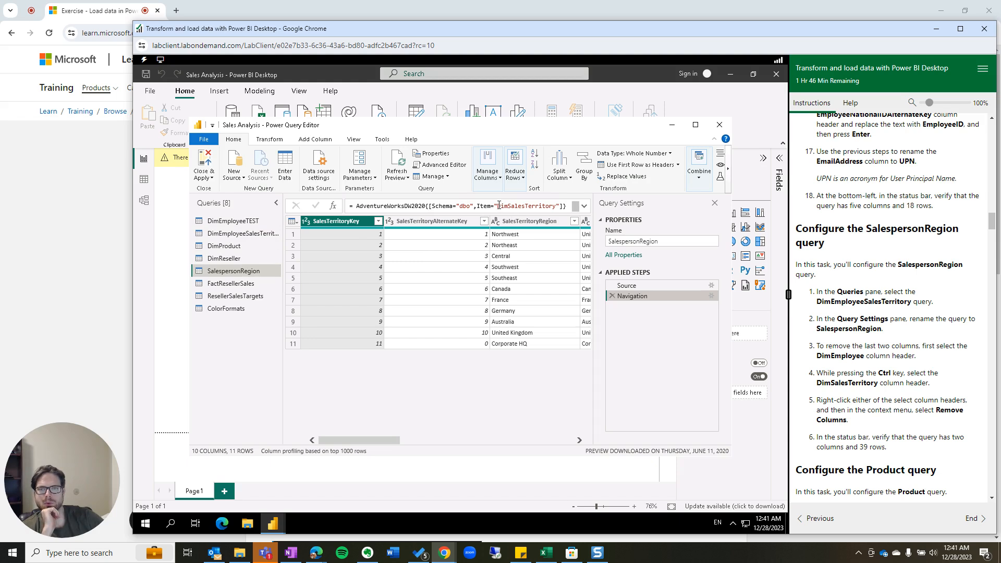
drag(497, 206, 558, 206)
key(ctrl+c)
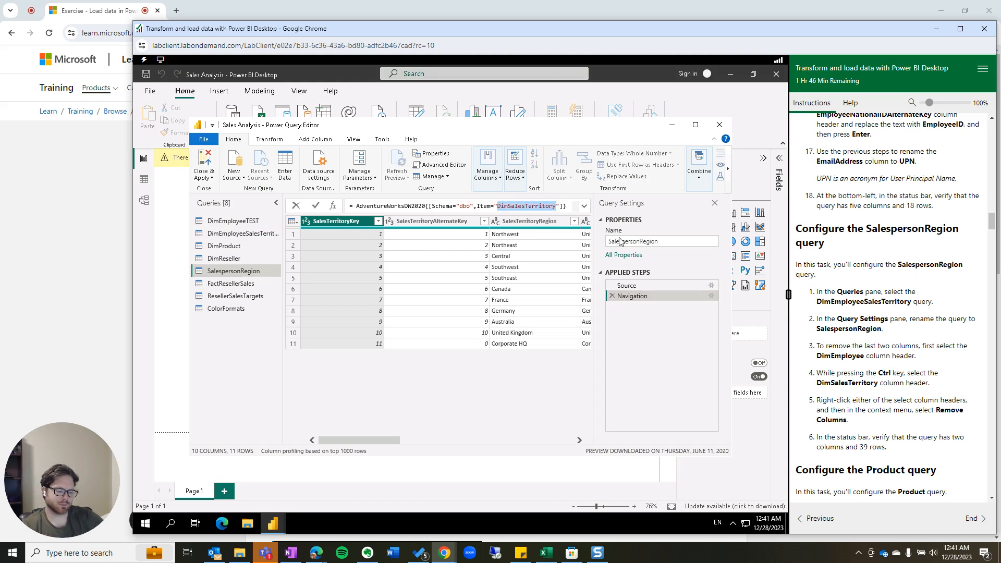
click(676, 241)
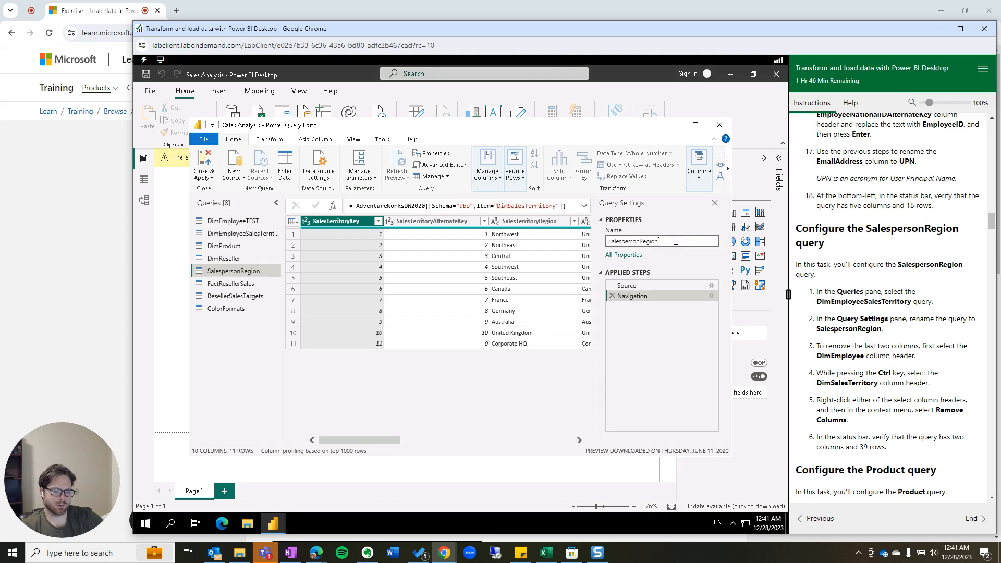
key(ctrl+a)
key(ctrl+v)
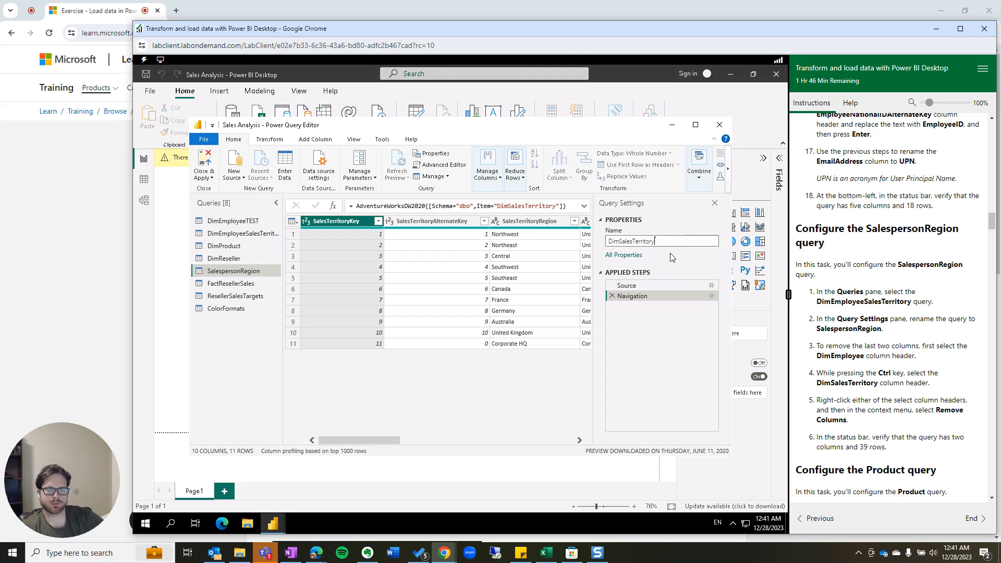
key(Return)
Open the DimEmployeeSalesTerritory query, showing 4 columns and 39 rows.
click(645, 287)
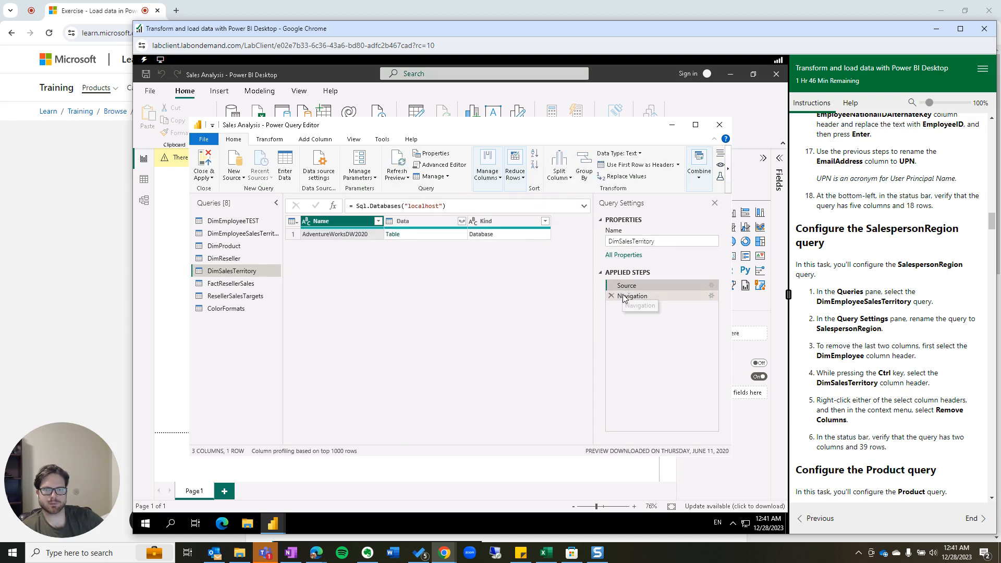
click(631, 296)
click(237, 233)
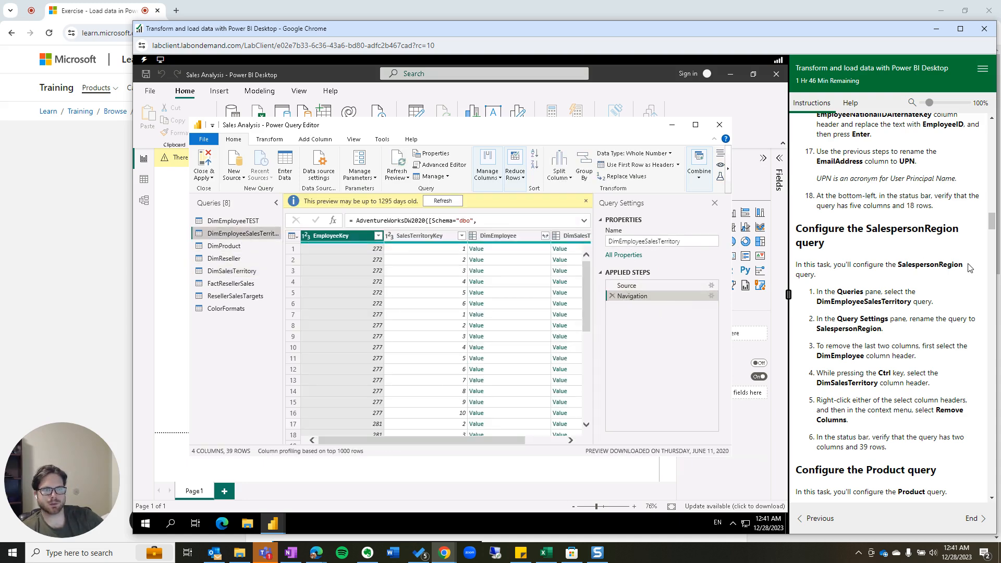
Rename the DimEmployeeSalesTerritory query to SalespersonRegion.
drag(963, 265, 954, 267)
click(880, 306)
drag(881, 330, 816, 331)
key(ctrl+c)
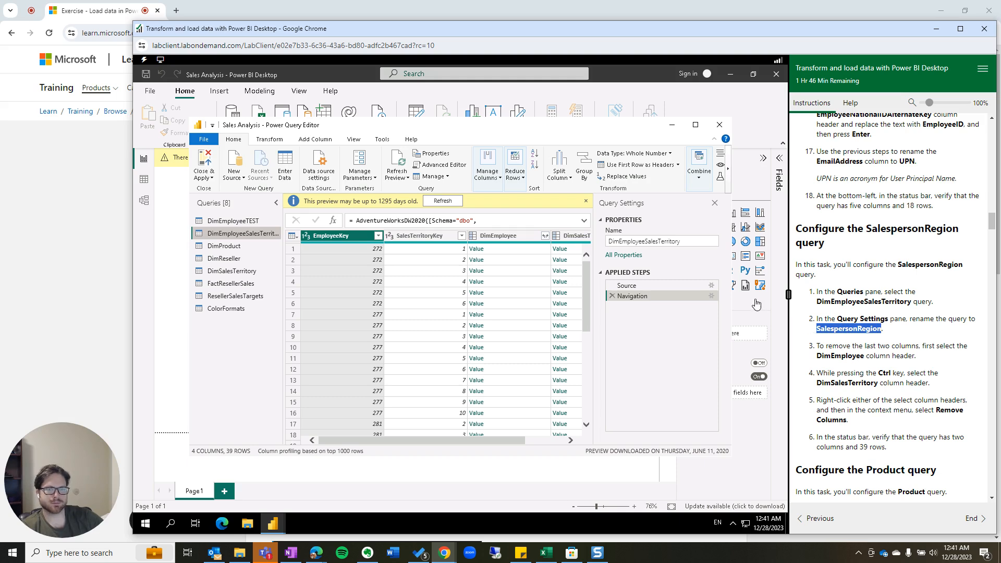
double_click(677, 239)
key(ctrl+v)
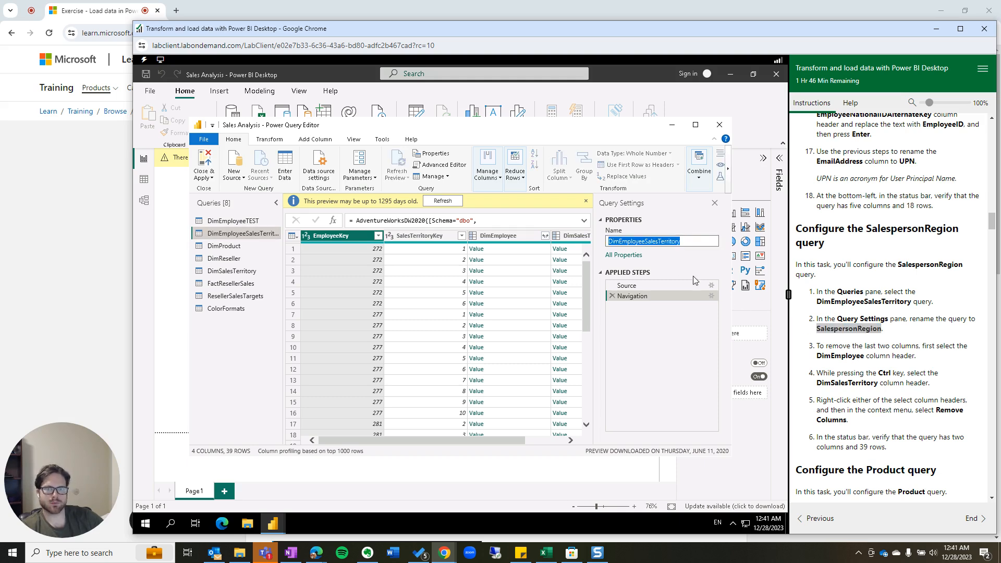
key(Tab)
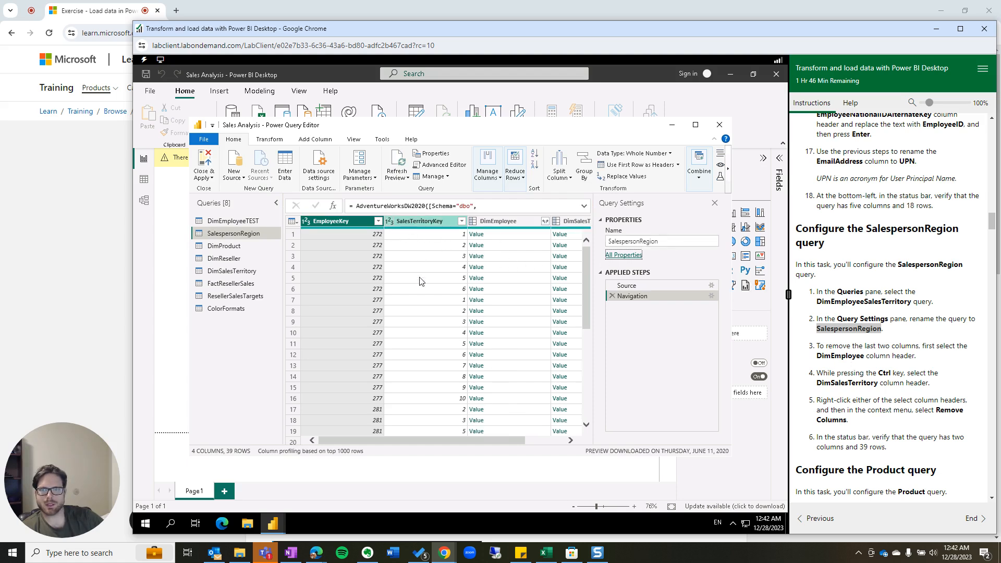
Remove the DimEmployee and DimSalesTerritory columns, keeping EmployeeKey and SalesTerritoryKey.
click(498, 221)
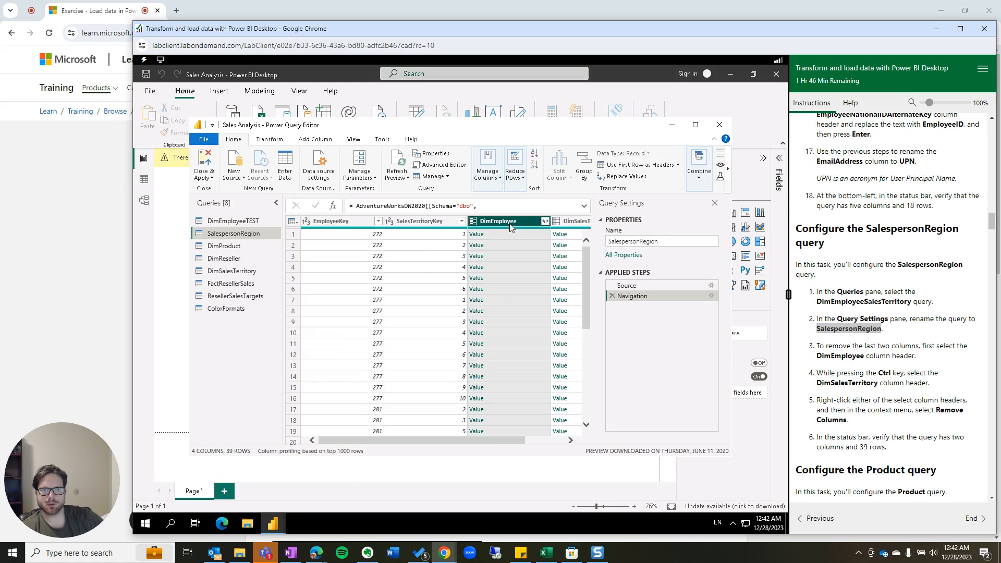
drag(483, 442, 523, 442)
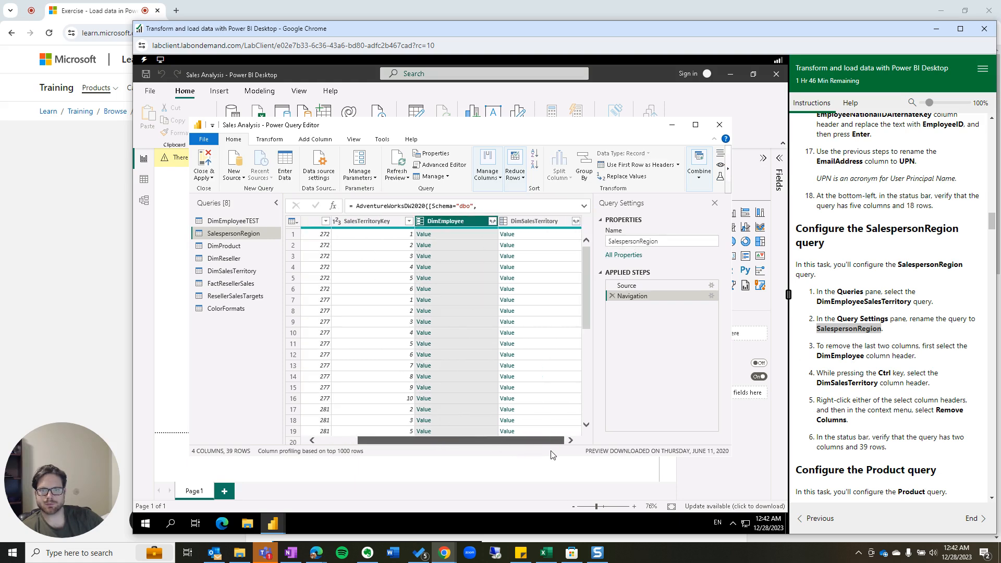
ctrl+click(550, 226)
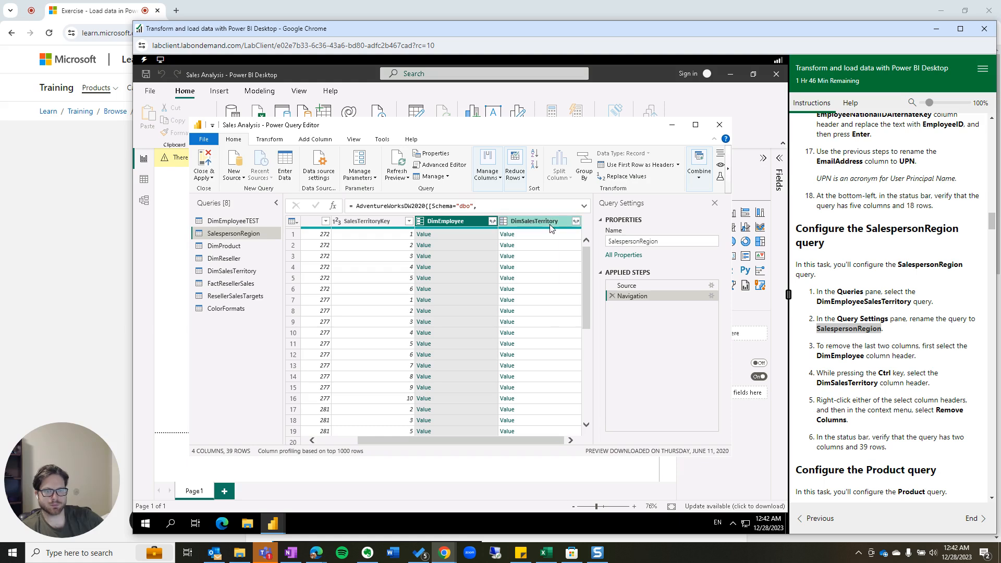
ctrl+click(539, 221)
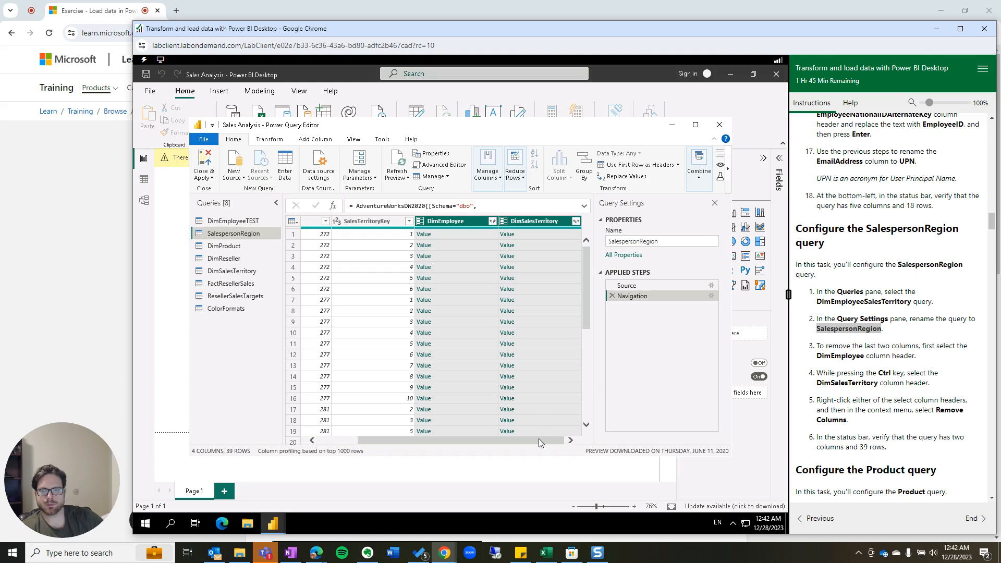
drag(539, 443, 436, 438)
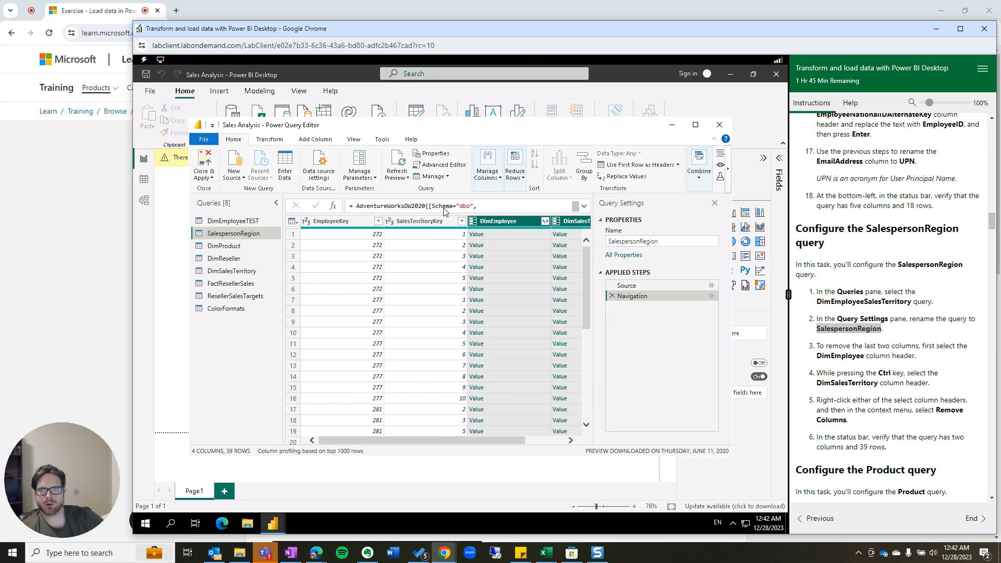
right_click(512, 223)
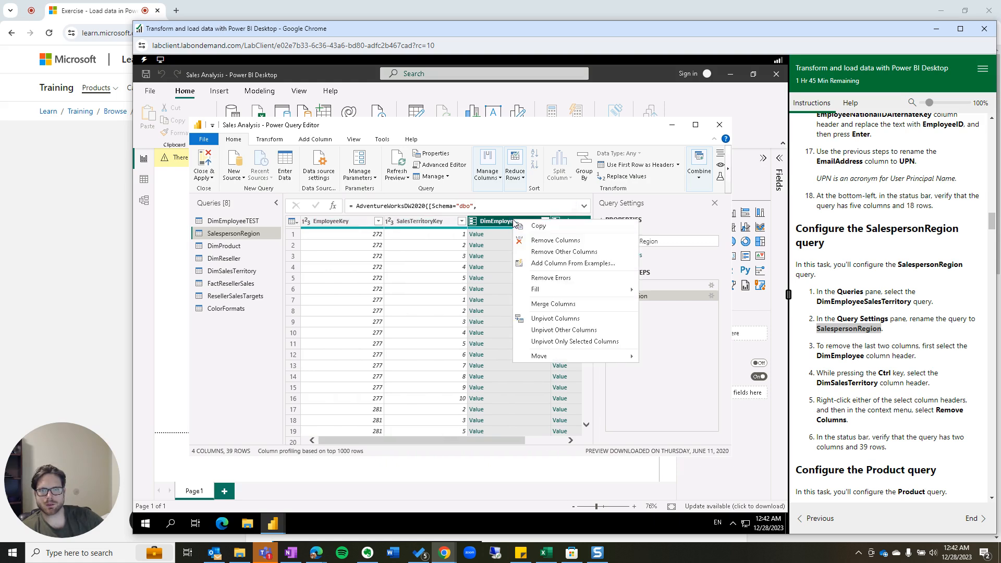
click(559, 241)
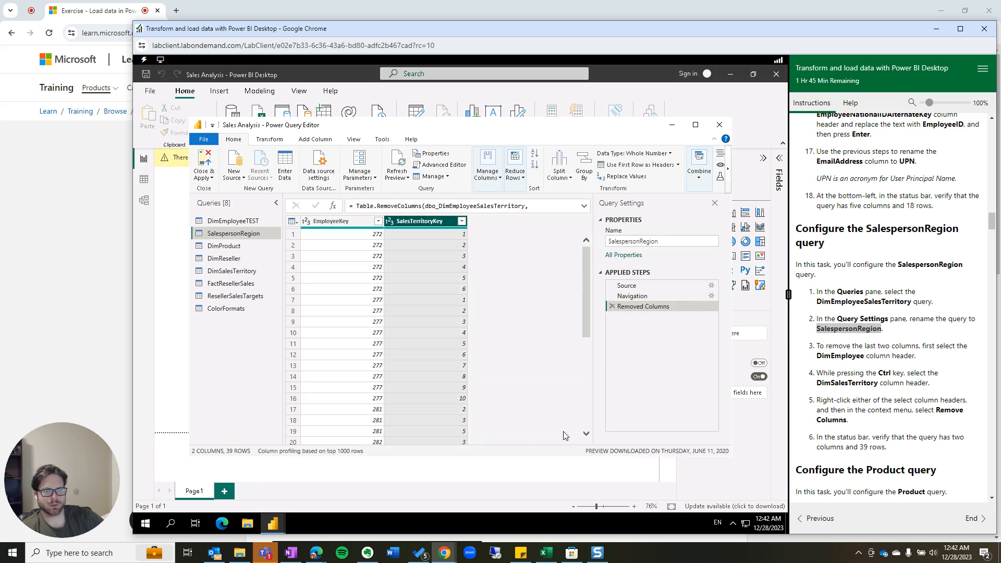
scroll(863, 376, down, 1)
scroll(863, 376, down, 4)
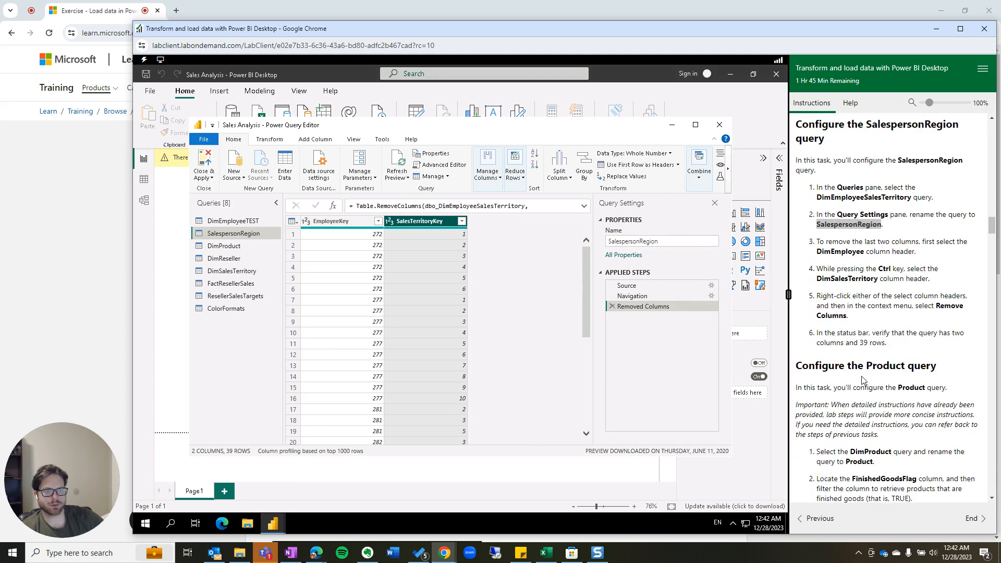
scroll(859, 283, down, 1)
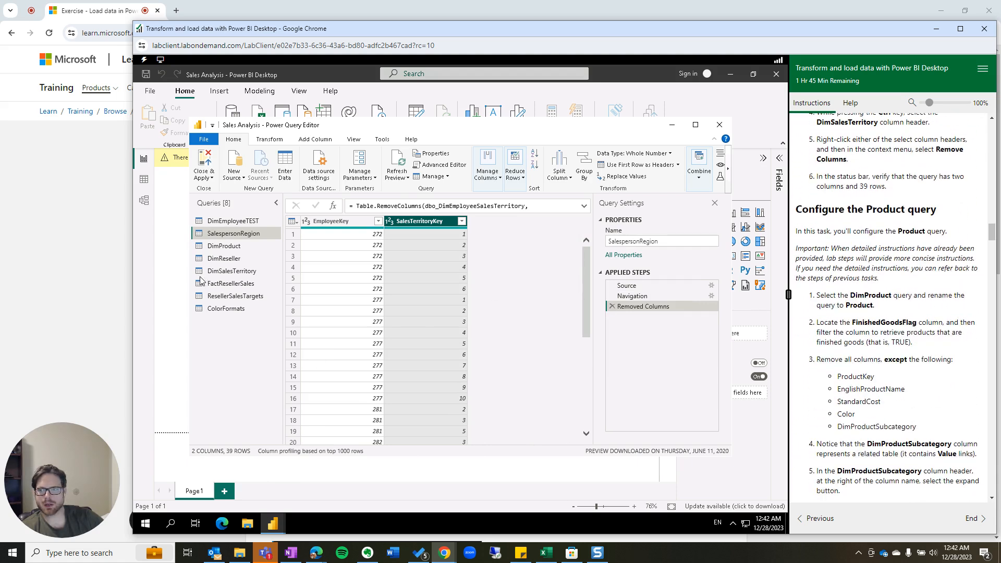
Rename the DimProduct query to Product by deleting the Dim prefix in Query Settings.
click(228, 247)
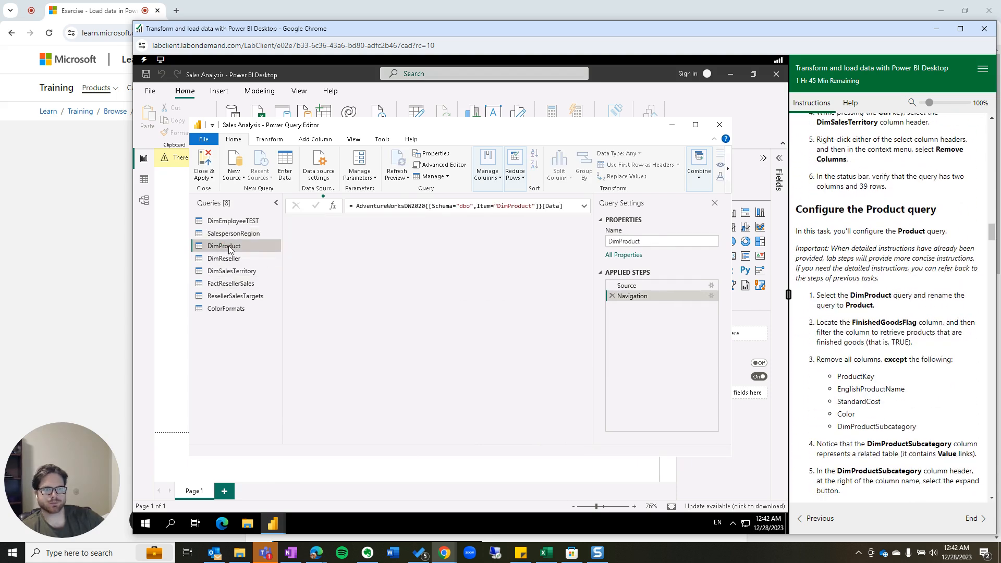
click(656, 241)
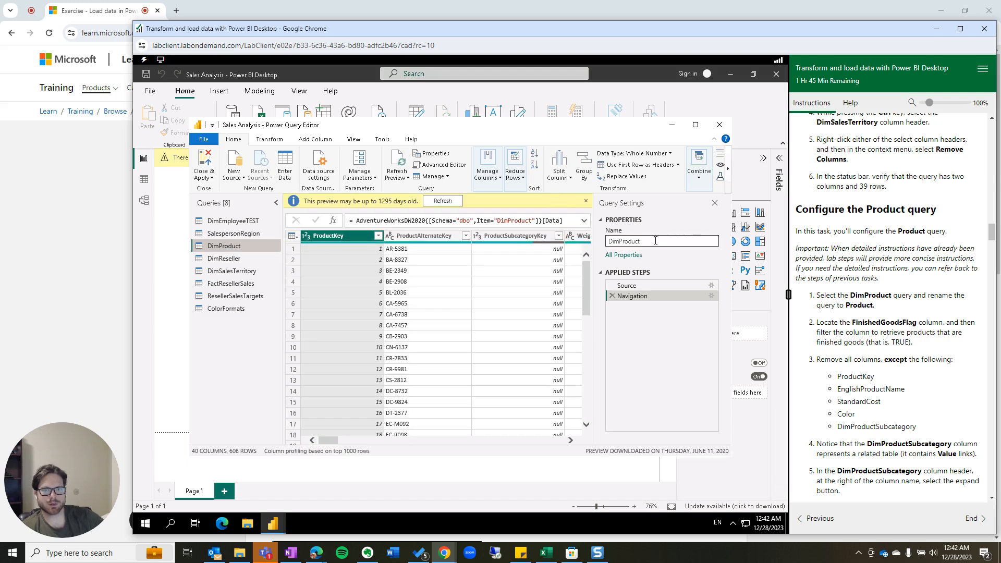
key(Home)
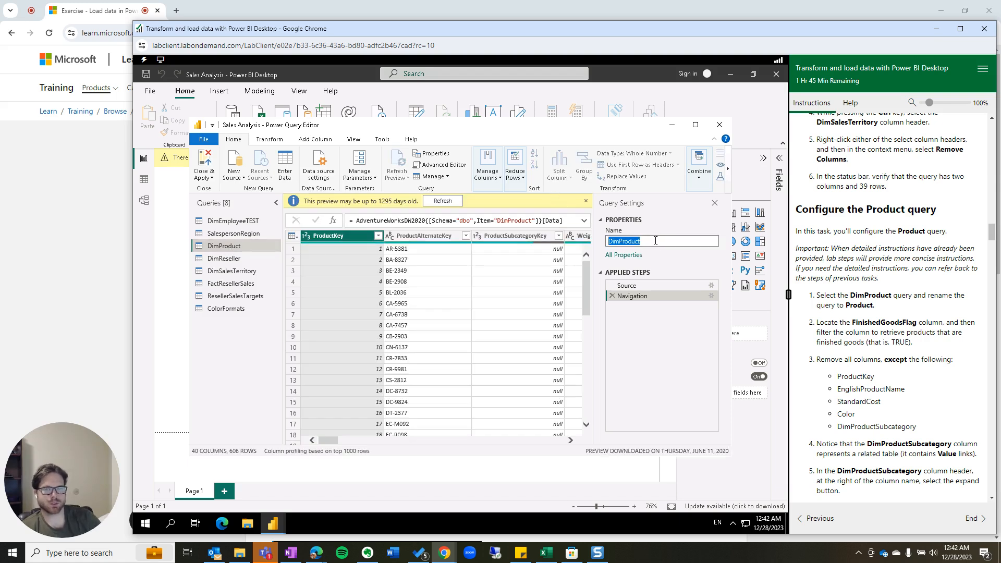
key(Delete)
key(Delete)
key(Delete)
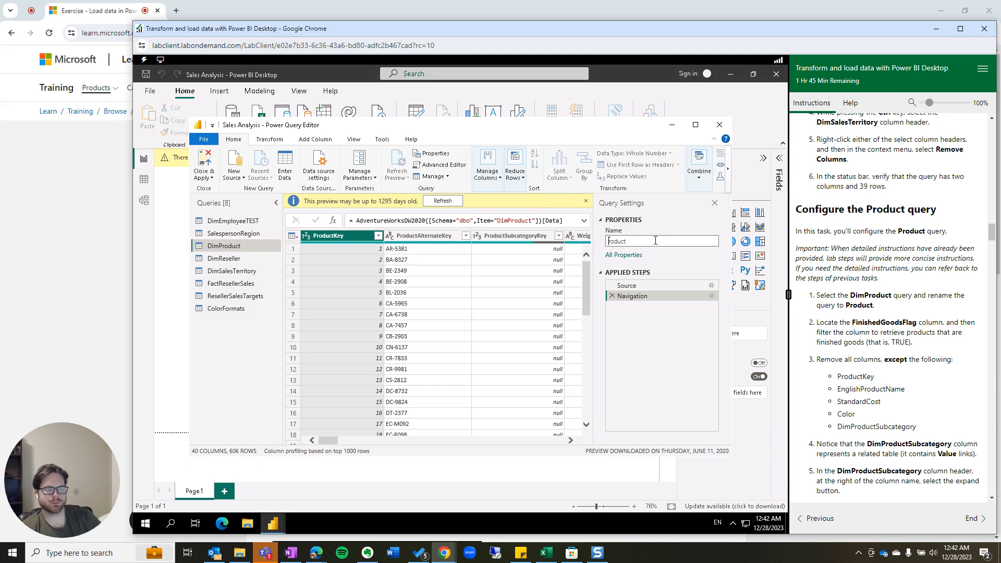
key(Right)
key(Tab)
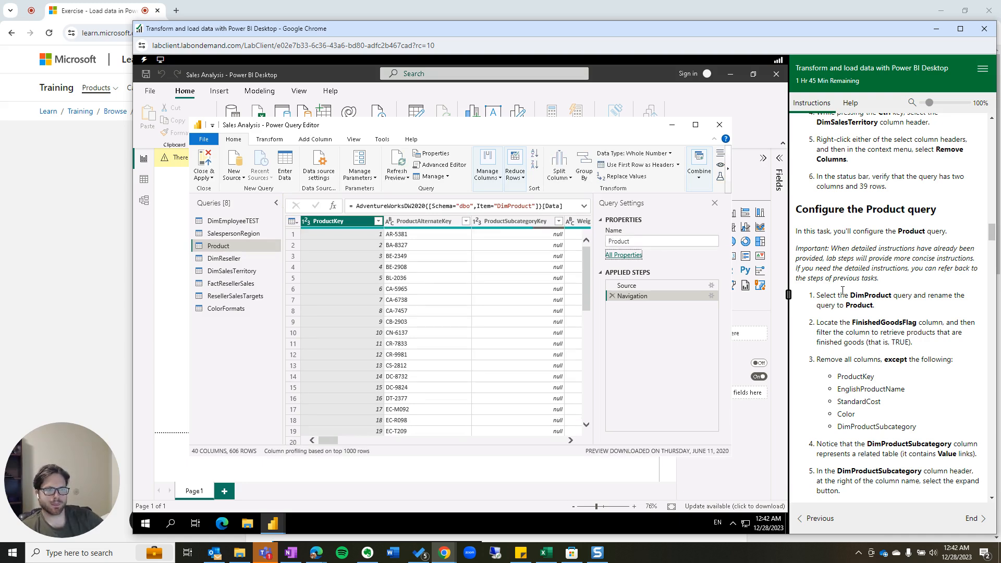
Filter the FinishedGoodsFlag column to TRUE only, leaving 397 rows.
click(571, 442)
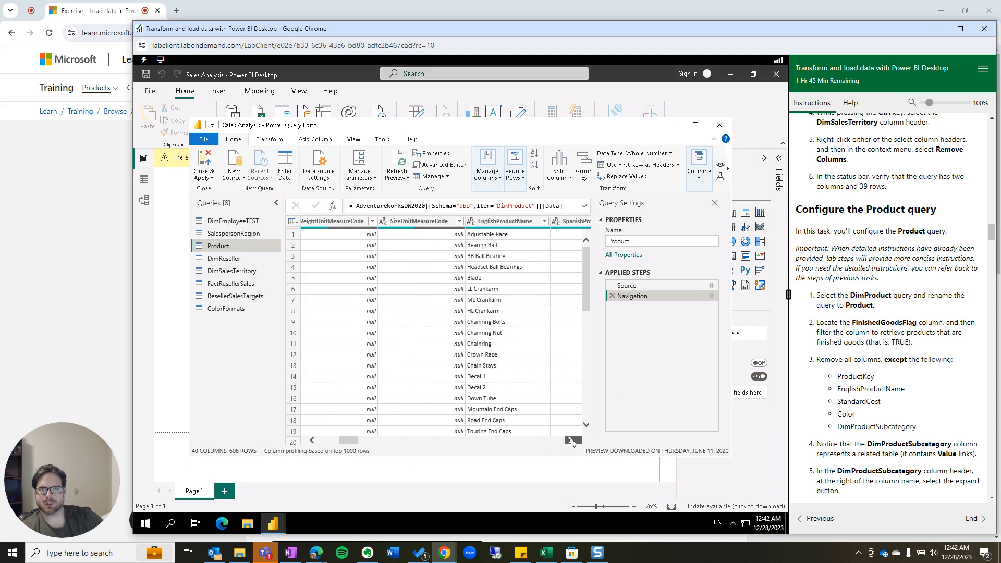
click(571, 442)
click(571, 442)
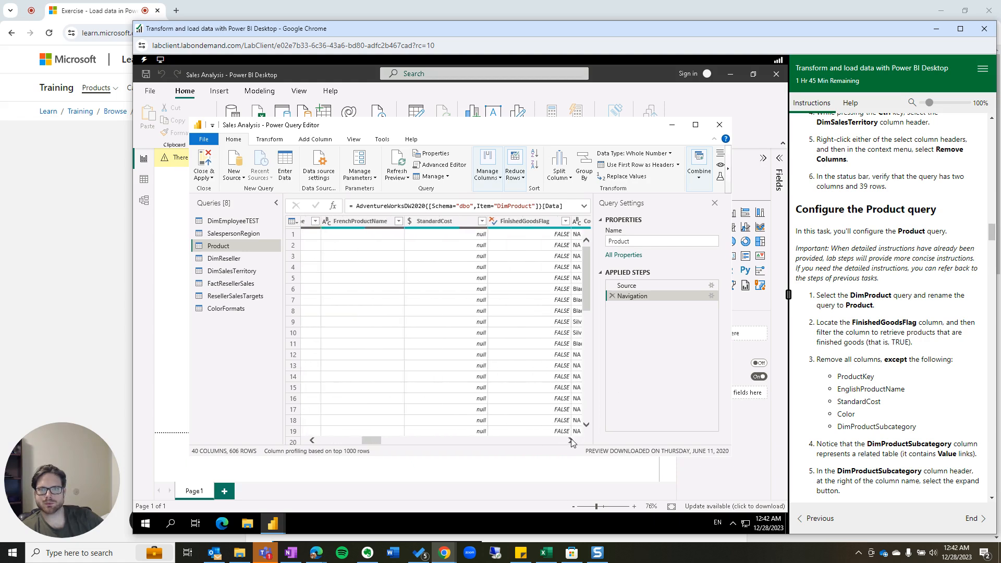
click(571, 442)
click(571, 442)
click(495, 221)
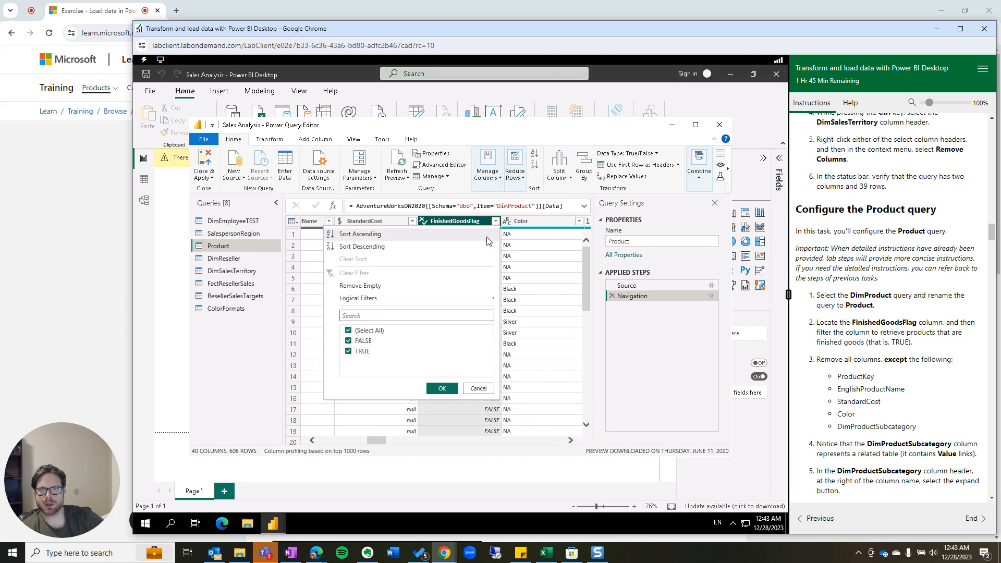
click(349, 352)
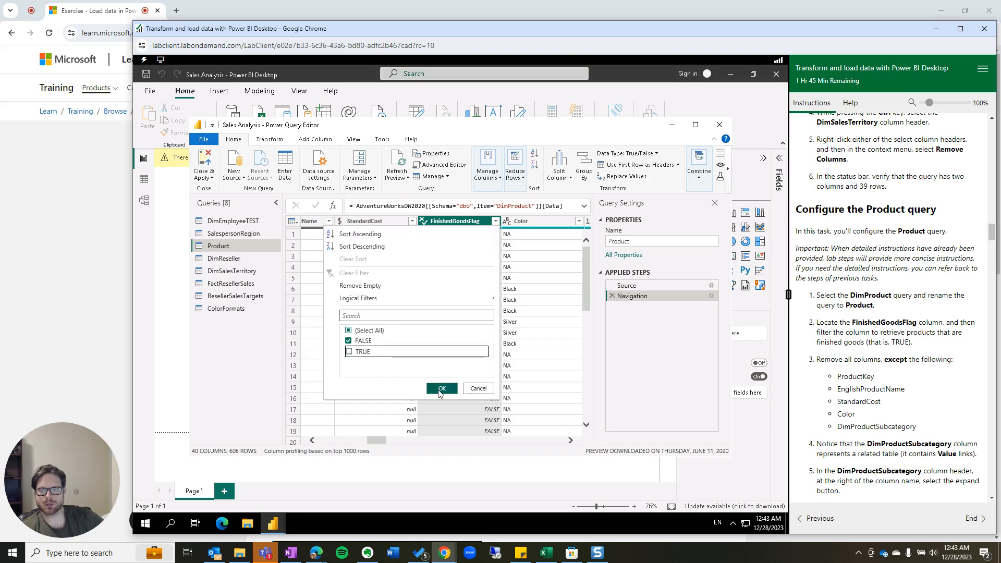
click(349, 341)
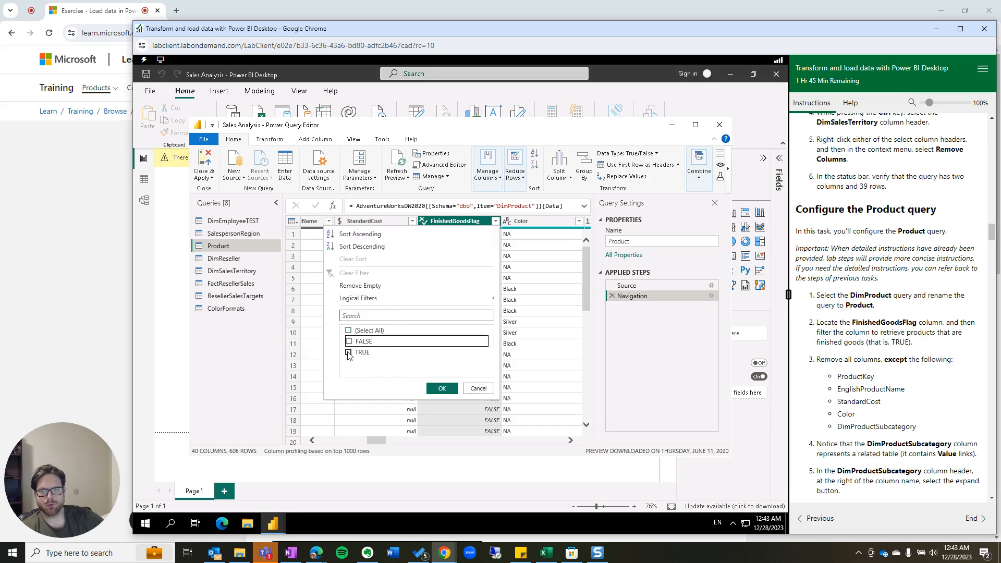
click(348, 353)
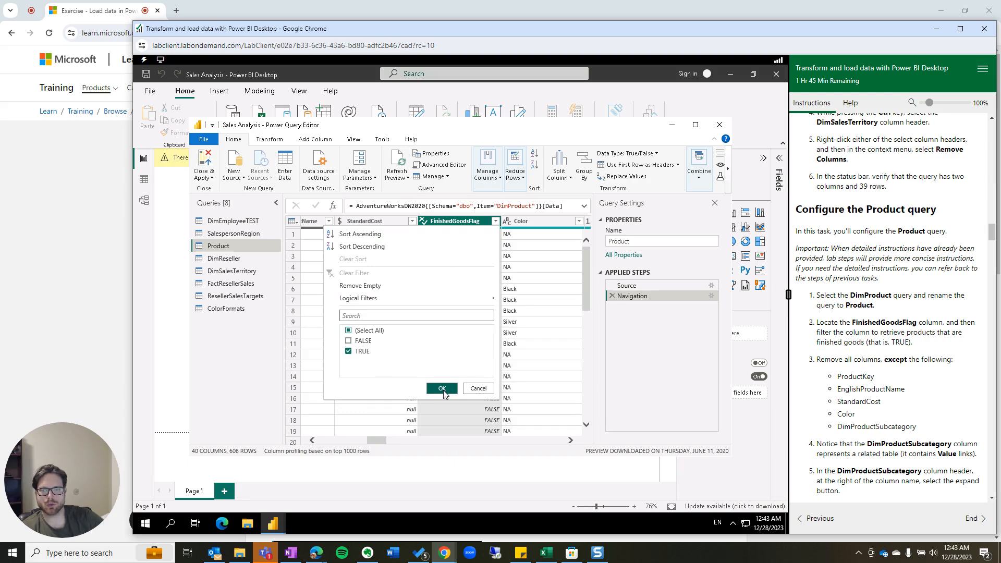
click(442, 388)
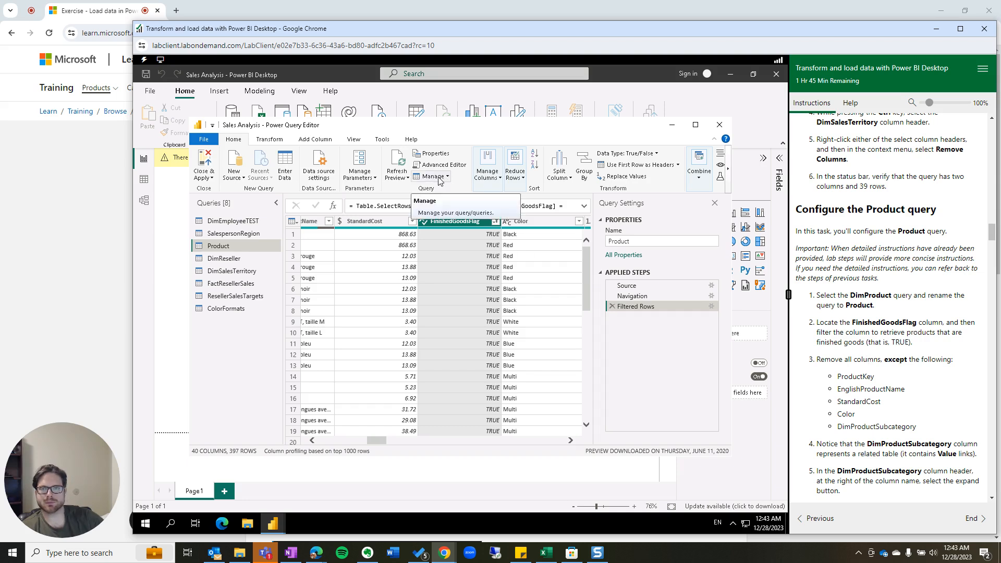
In Choose Columns, clear all and tick ProductKey, EnglishProductName, StandardCost and Color.
click(492, 175)
click(491, 208)
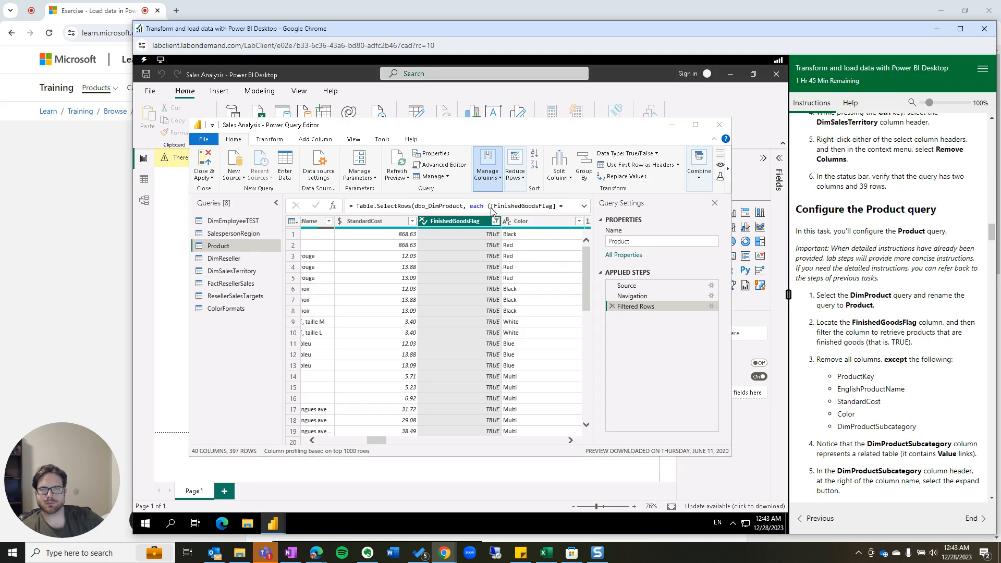
click(393, 196)
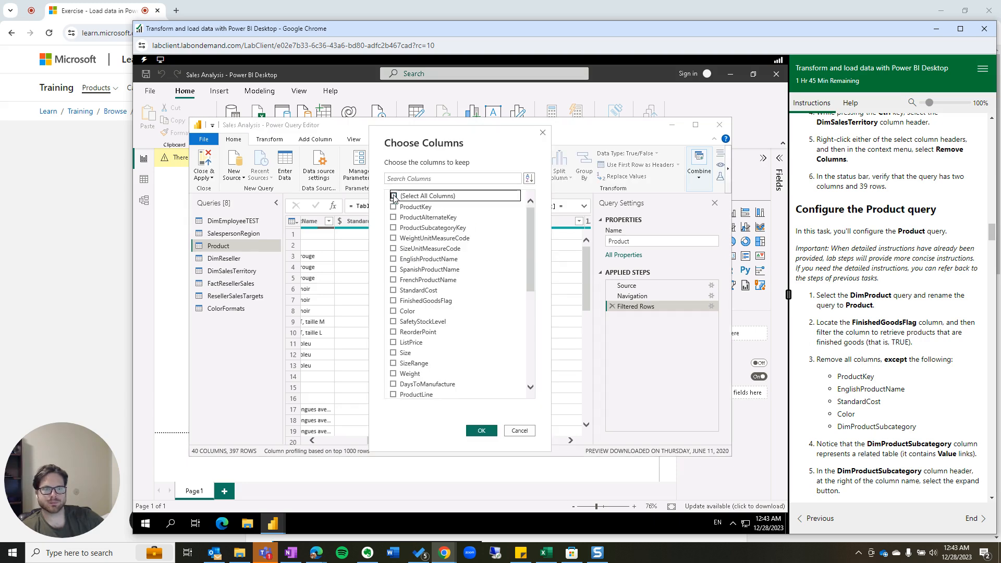
click(394, 207)
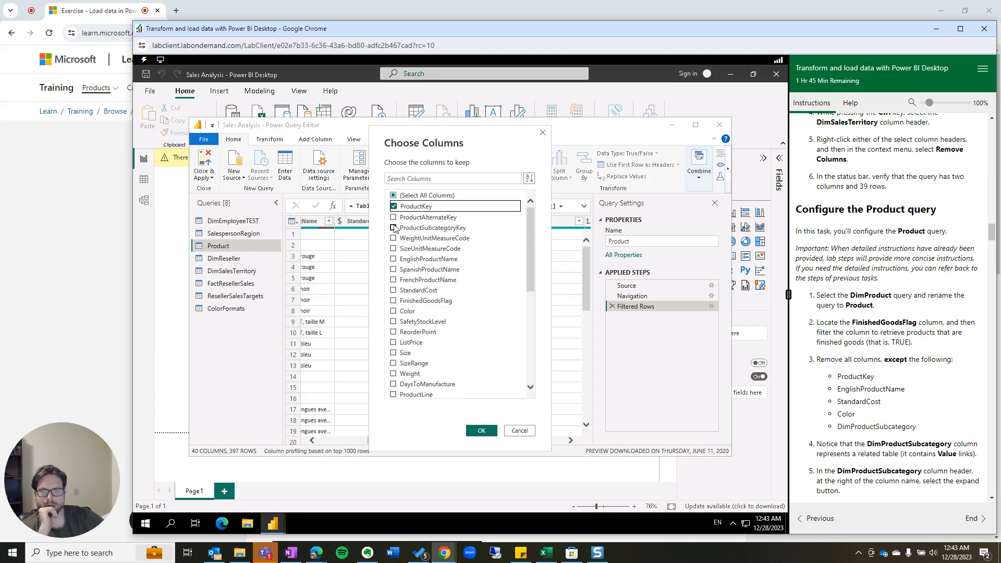
click(394, 259)
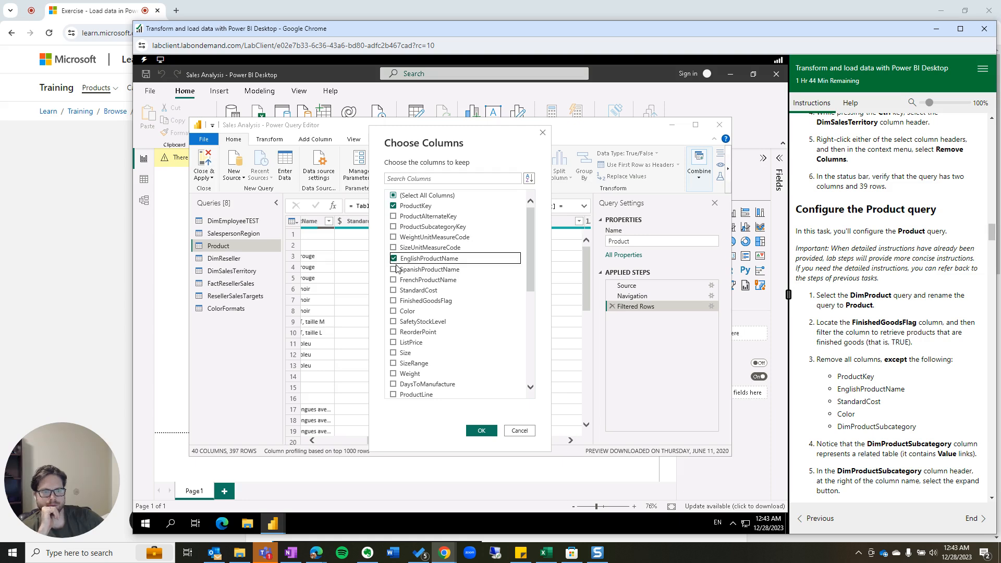
click(394, 291)
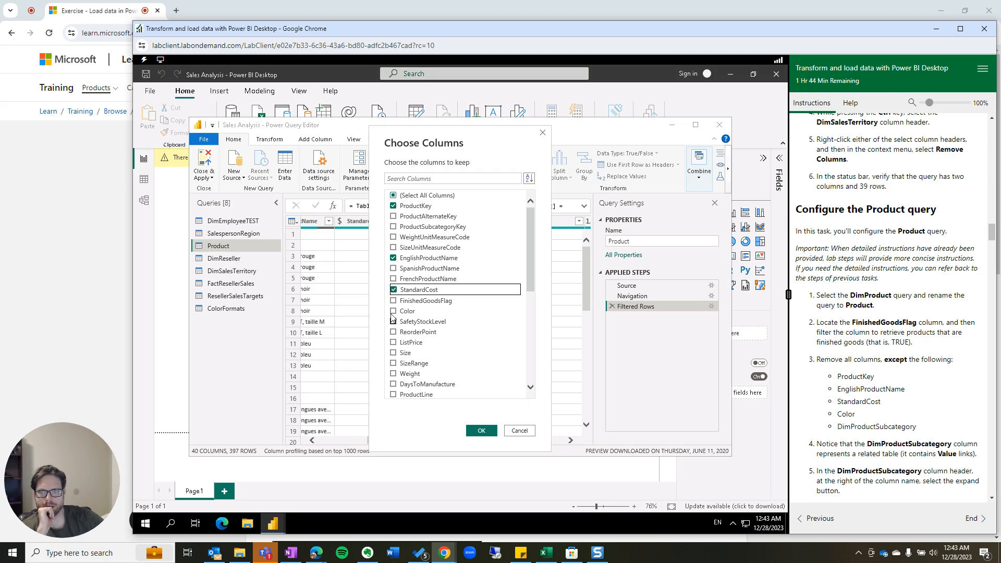
click(394, 312)
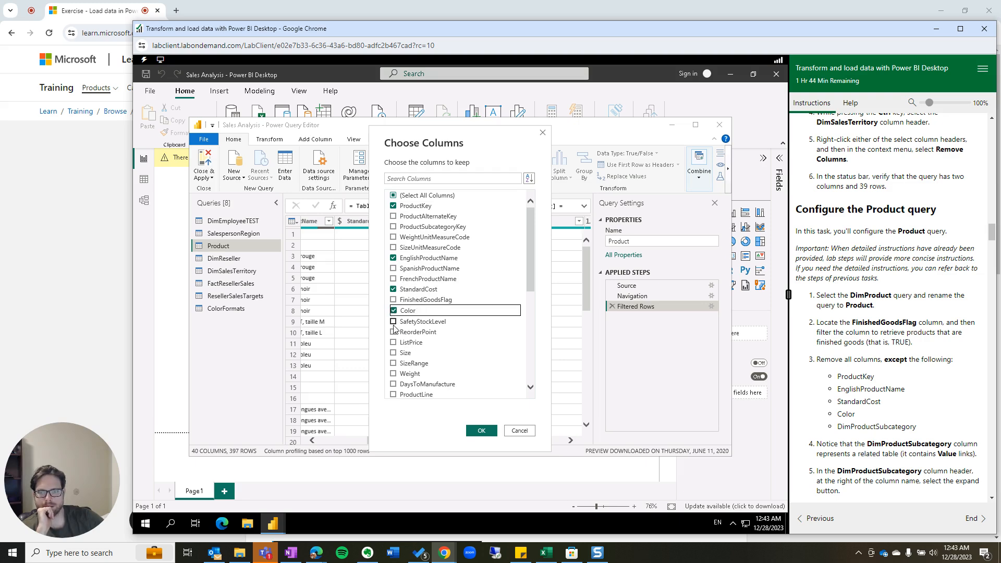
Sort the column list by name, also tick DimProductSubcategory, and confirm the five-column selection.
scroll(418, 286, down, 4)
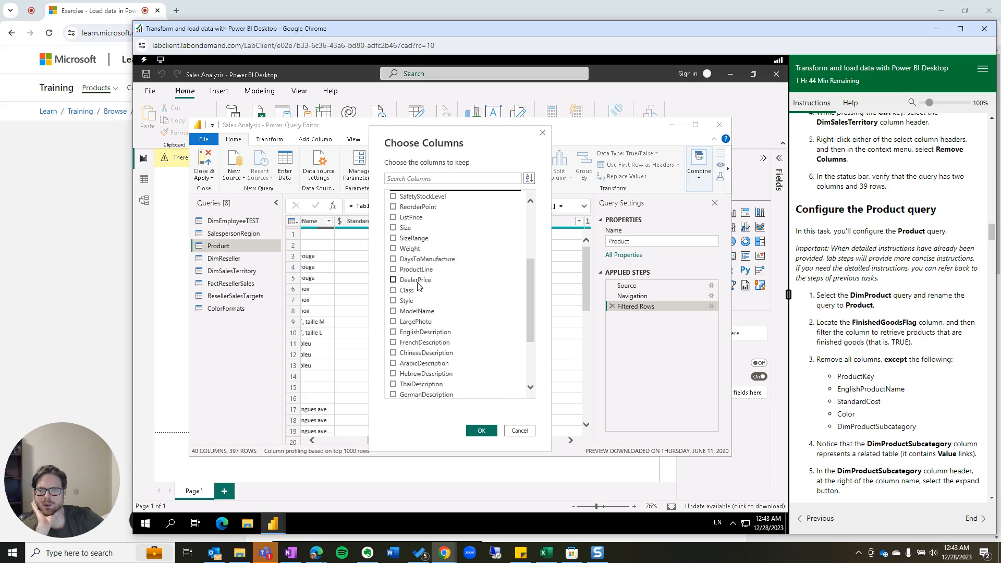
scroll(417, 286, down, 3)
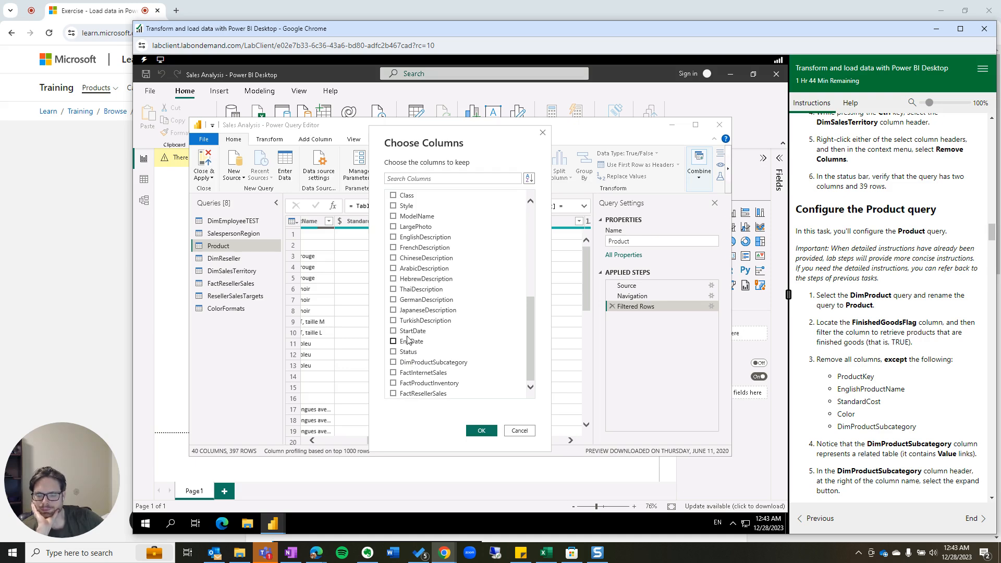
scroll(416, 343, up, 7)
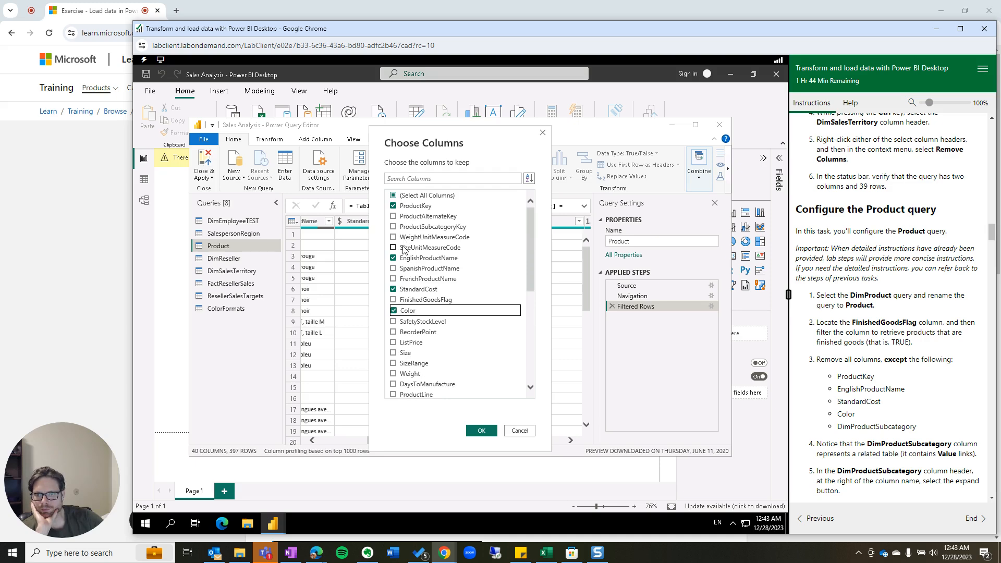
click(529, 178)
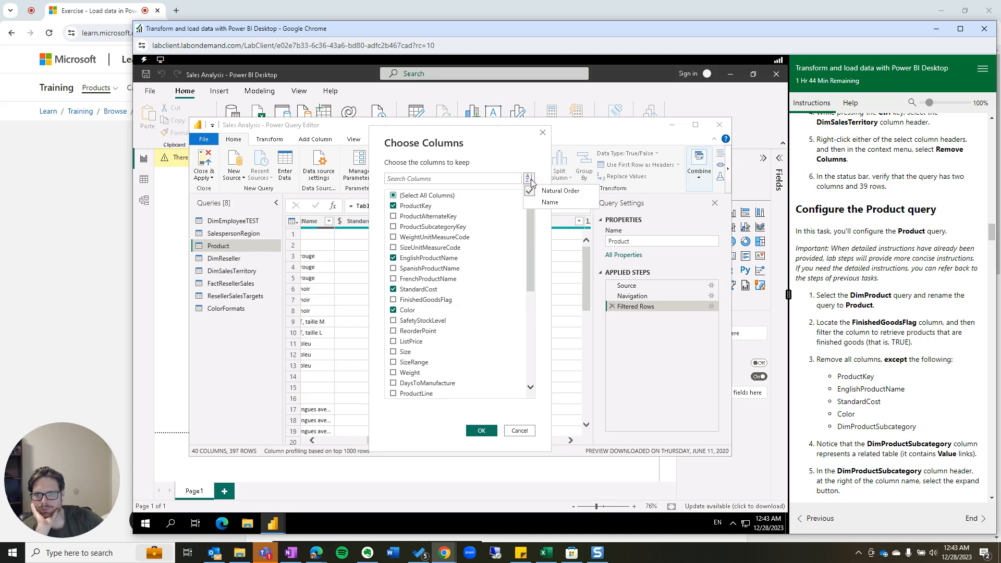
click(533, 202)
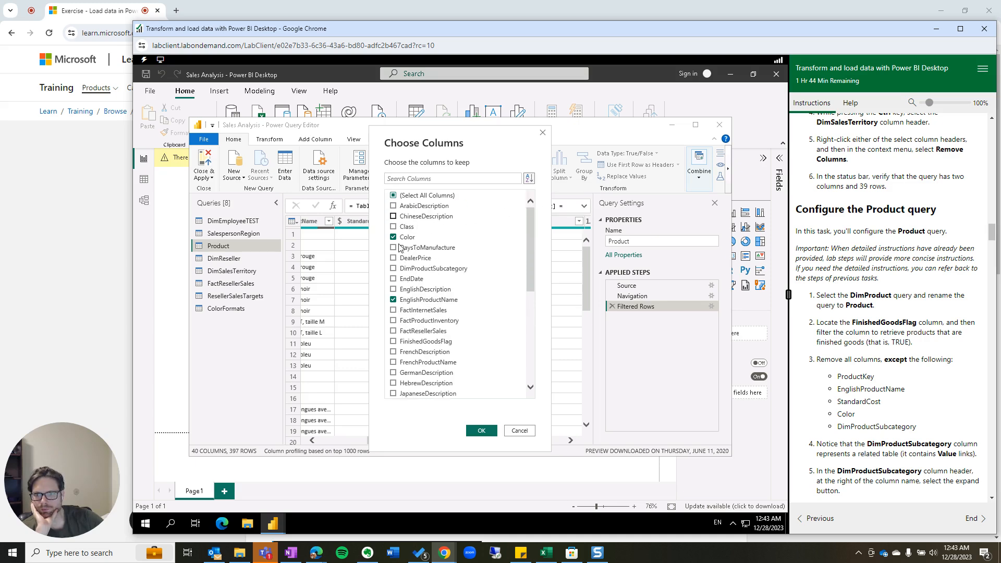
click(394, 268)
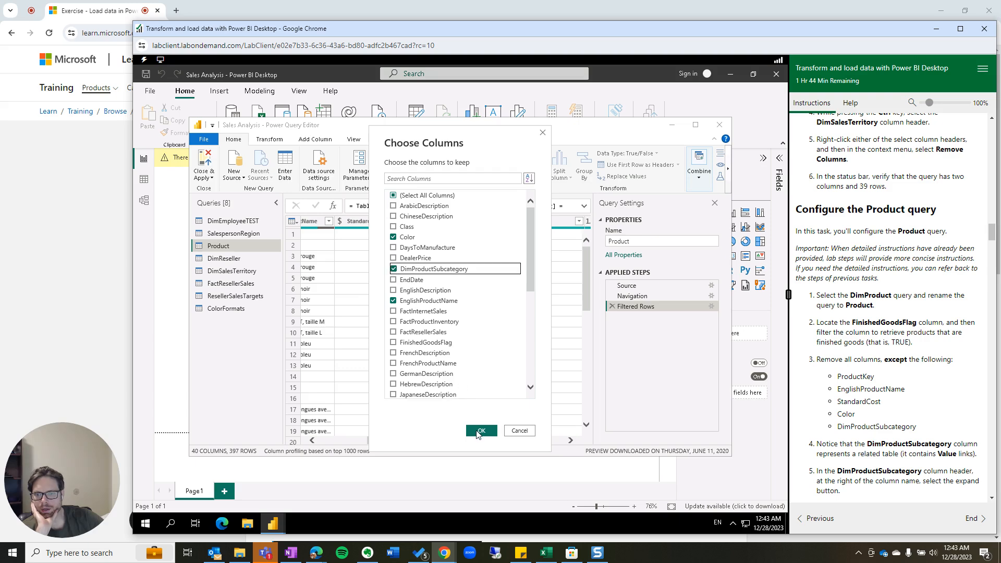
click(481, 431)
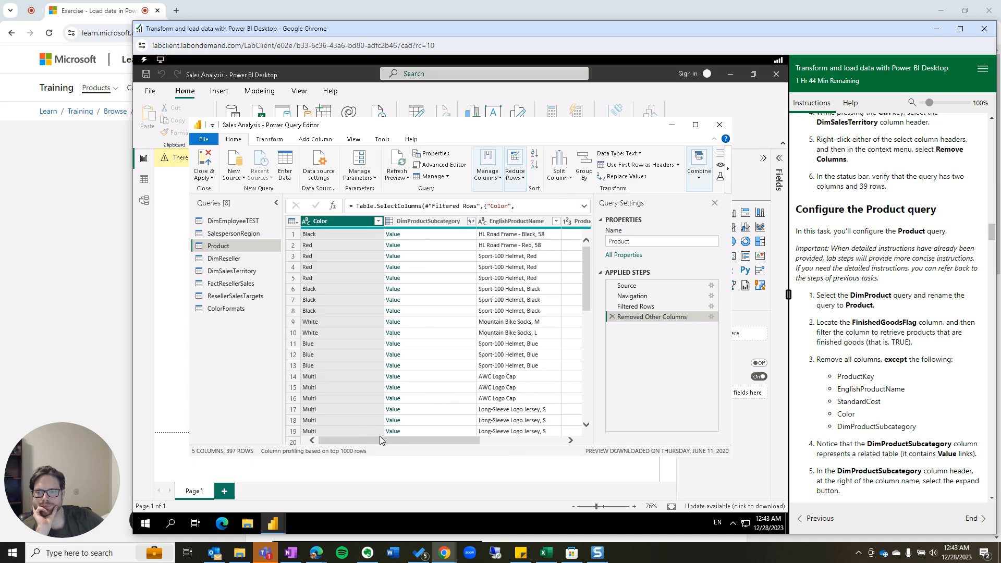
Open the DimProductSubcategory expand list and clear all its fields.
drag(379, 440, 464, 439)
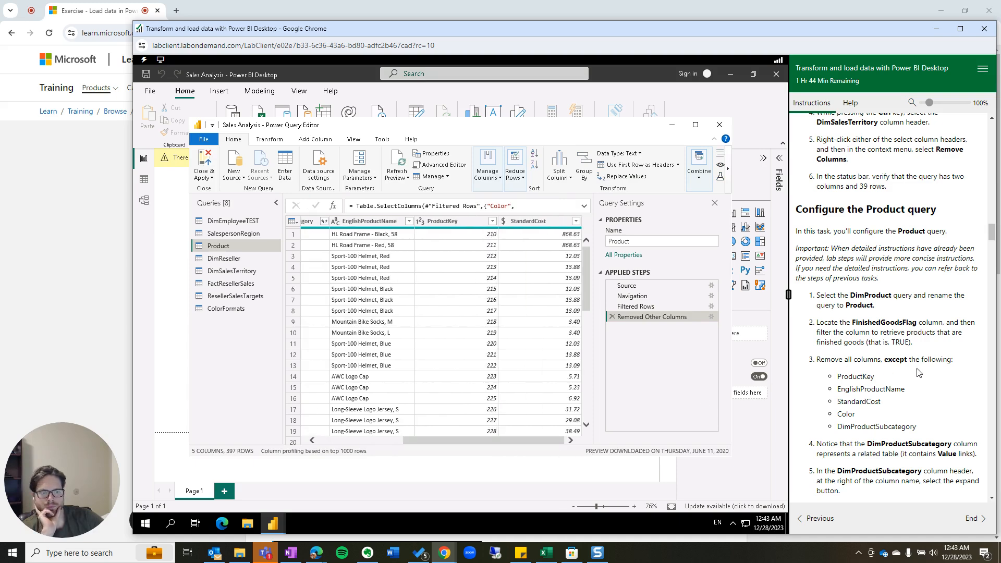
scroll(919, 372, down, 2)
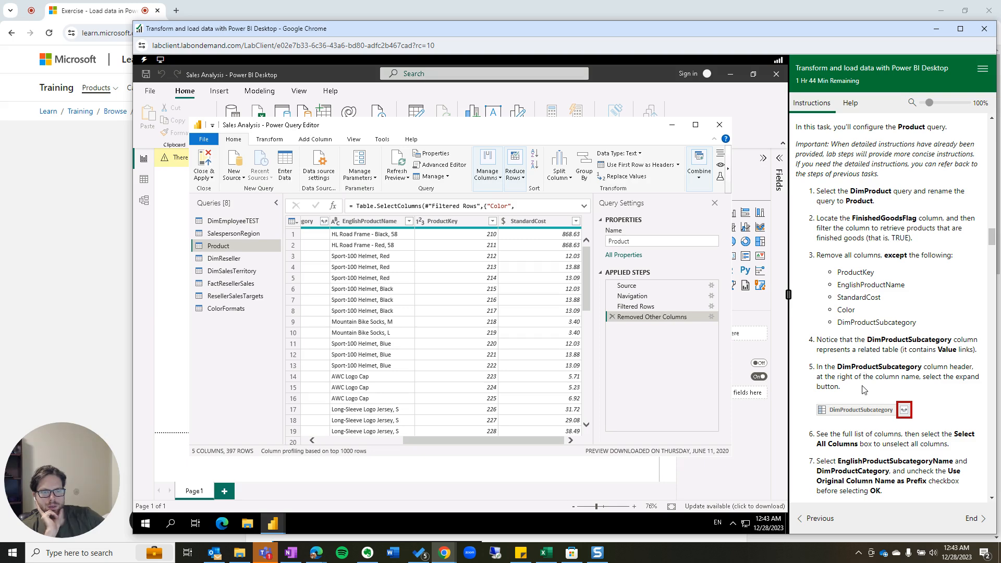
drag(474, 444, 389, 441)
click(471, 221)
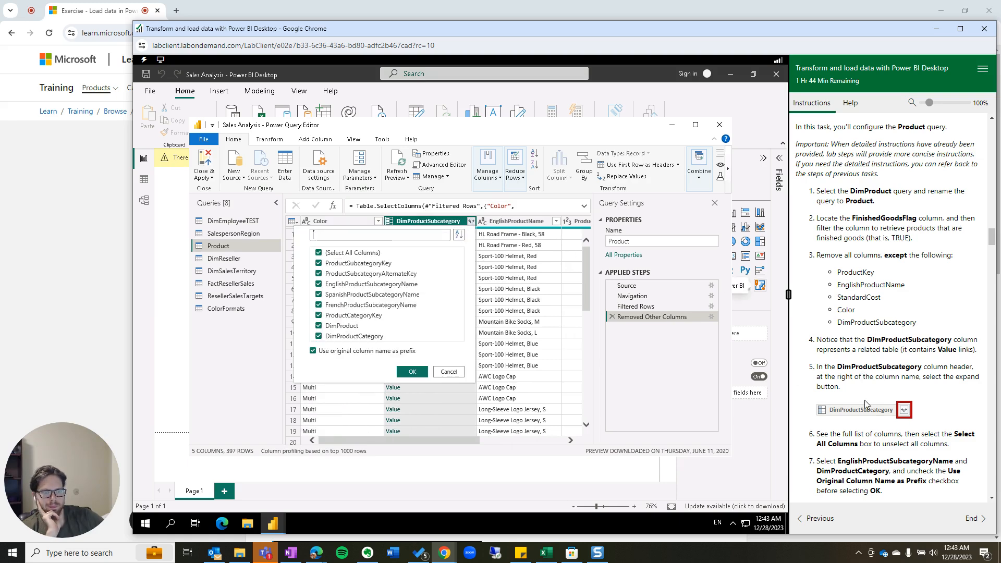
scroll(870, 411, down, 1)
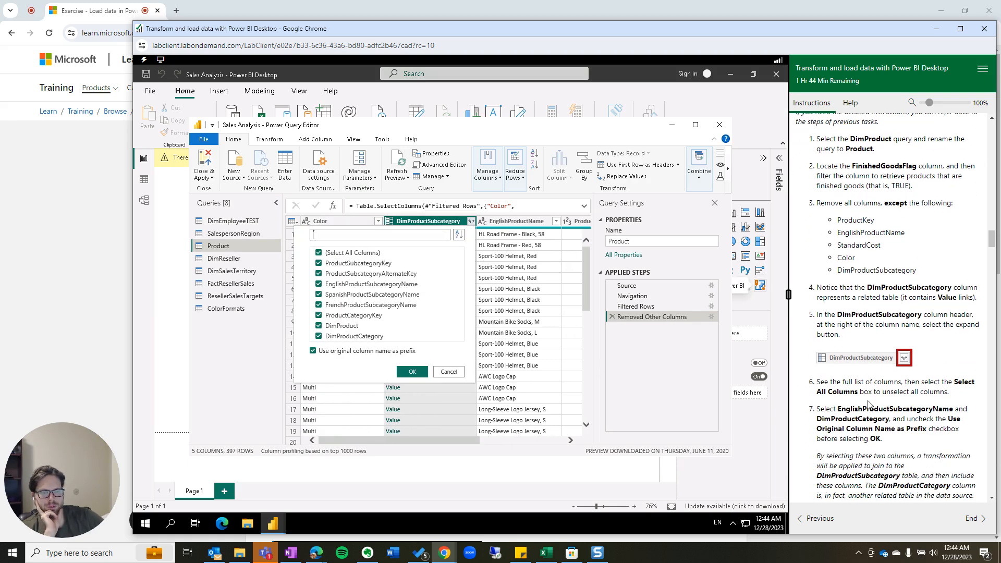
scroll(840, 370, down, 2)
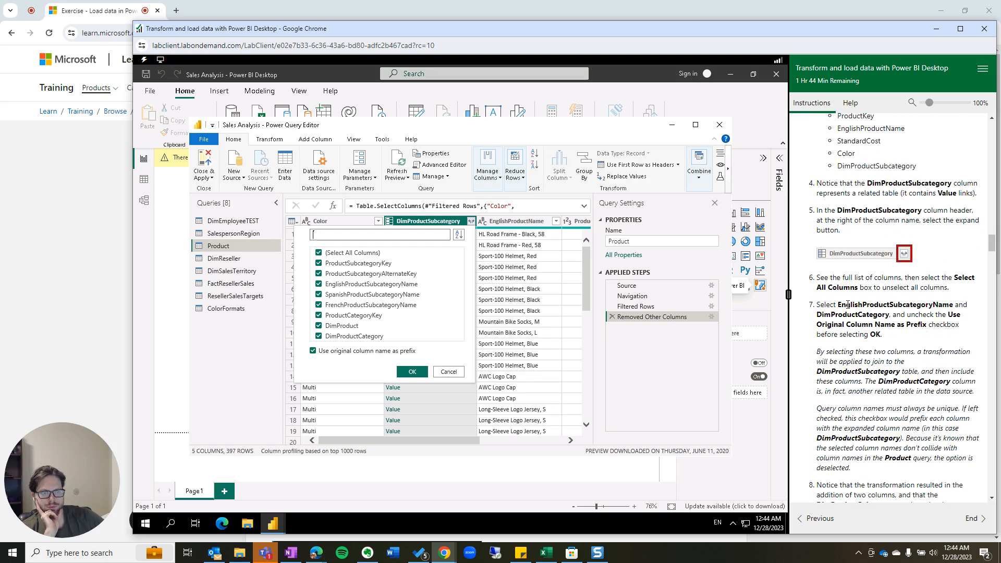
click(319, 254)
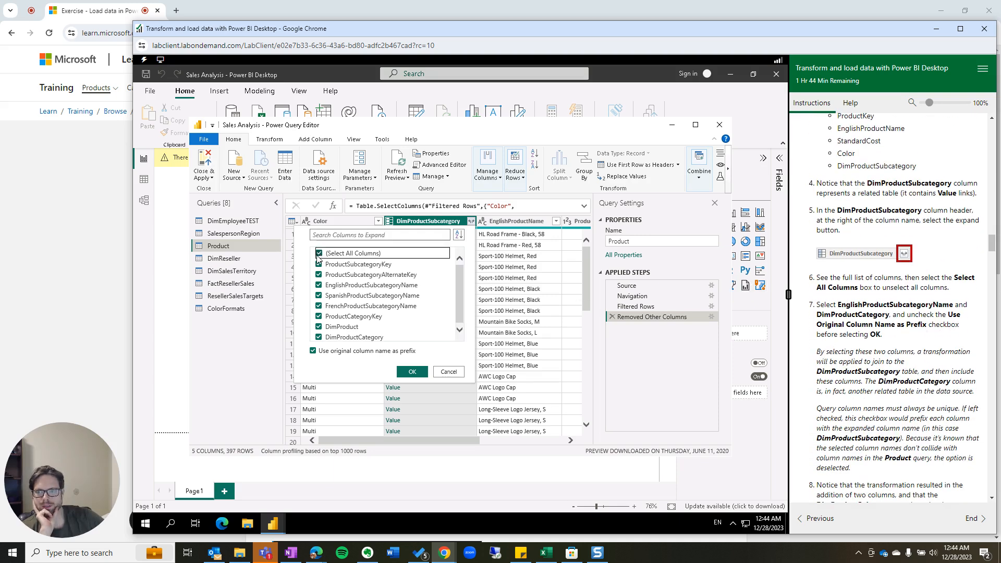
click(319, 254)
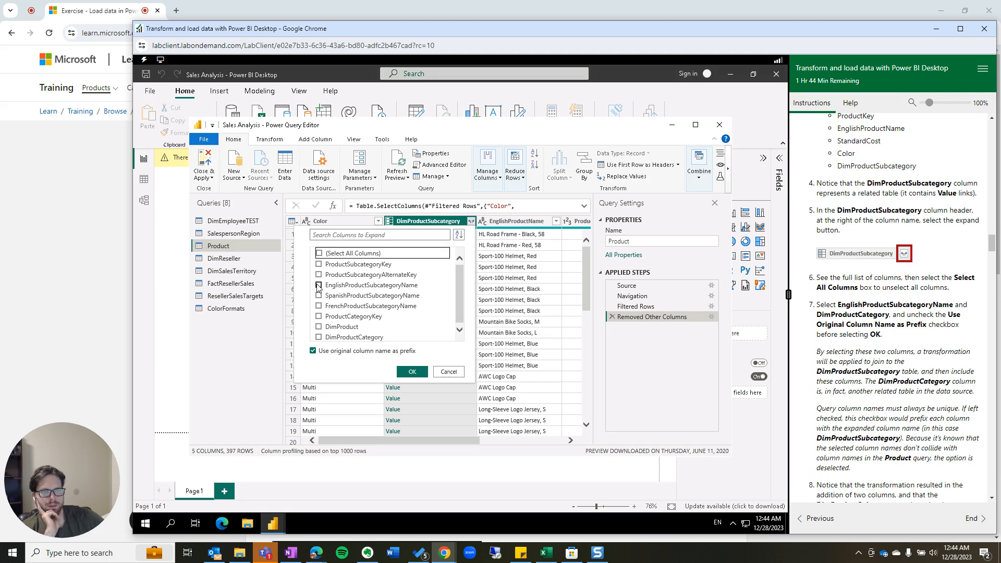
Expand only EnglishProductSubcategoryName and DimProductCategory, without the original-name prefix.
click(318, 285)
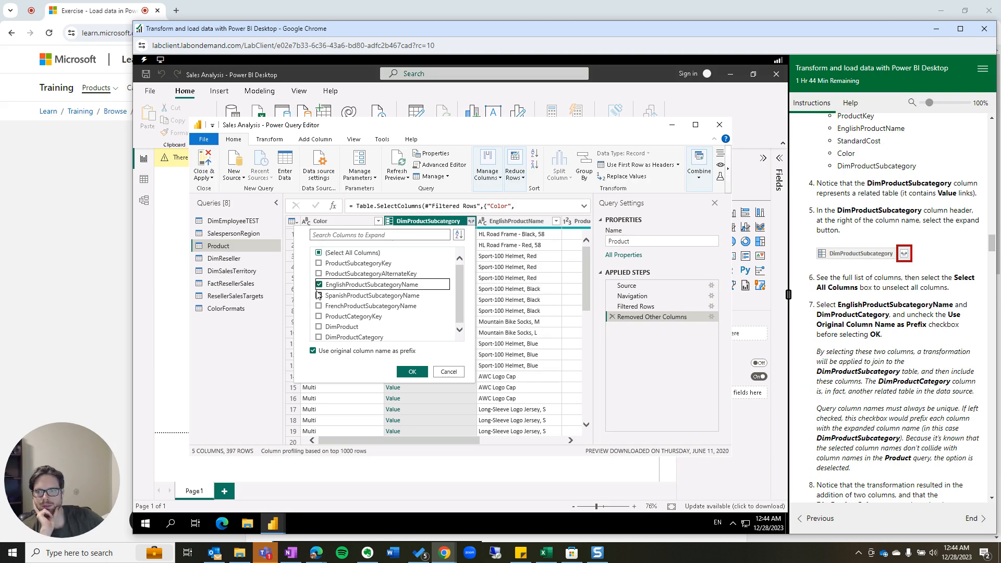
click(319, 337)
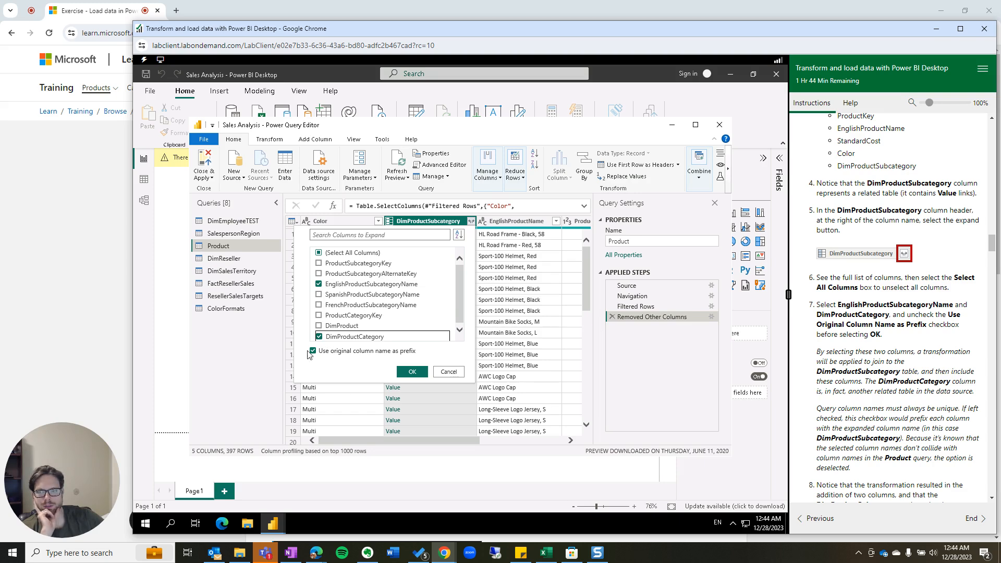
click(312, 352)
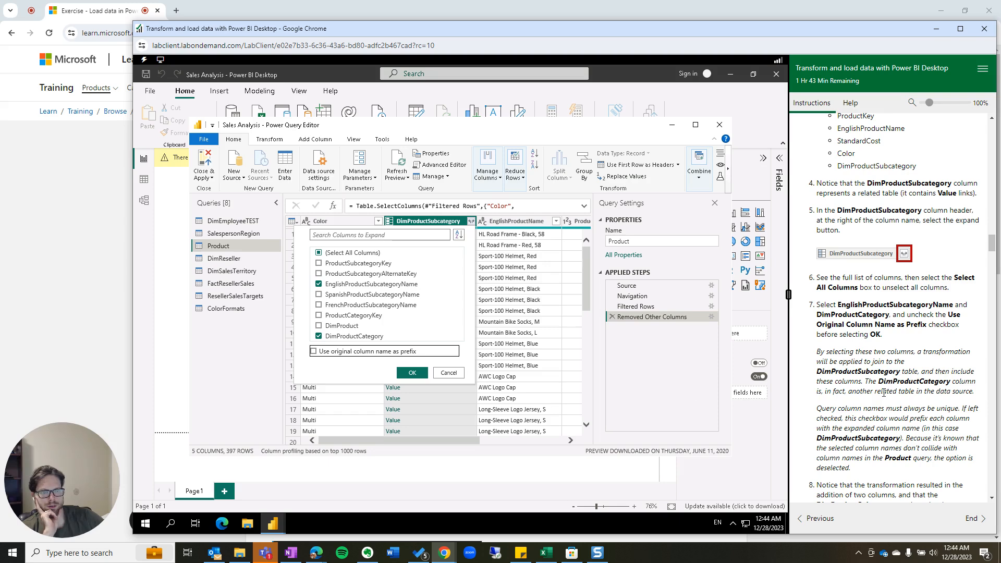
scroll(884, 393, down, 1)
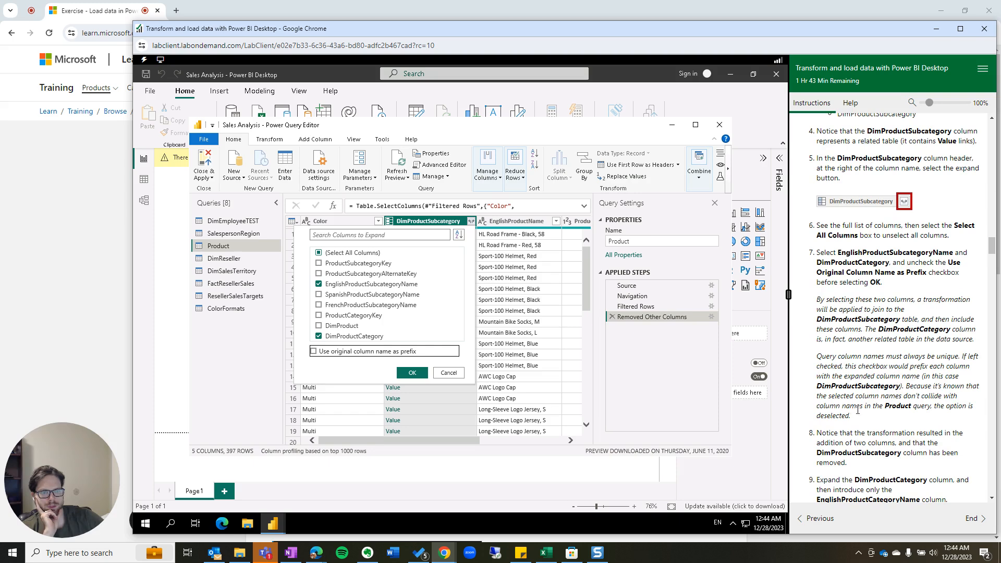
scroll(866, 417, down, 1)
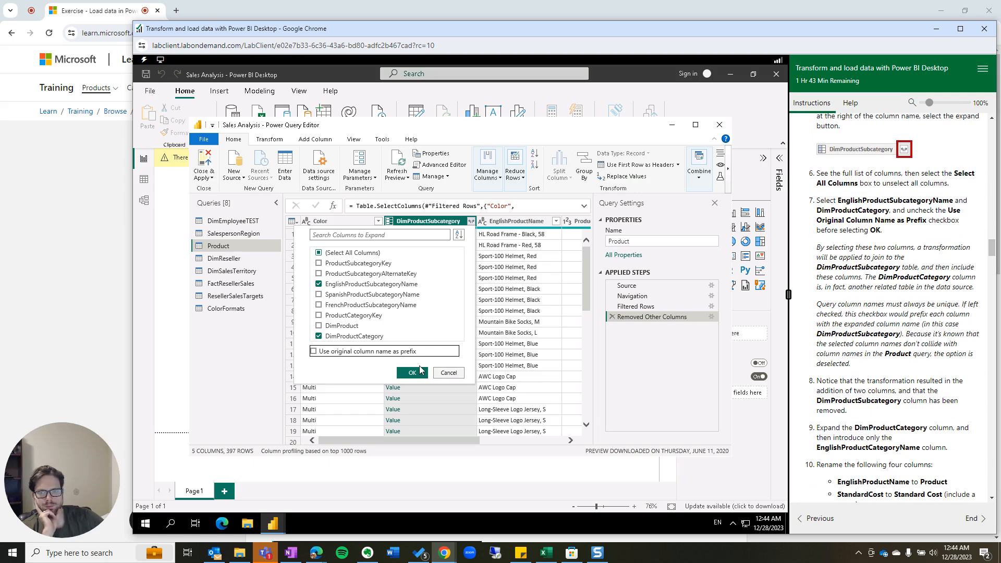
click(415, 370)
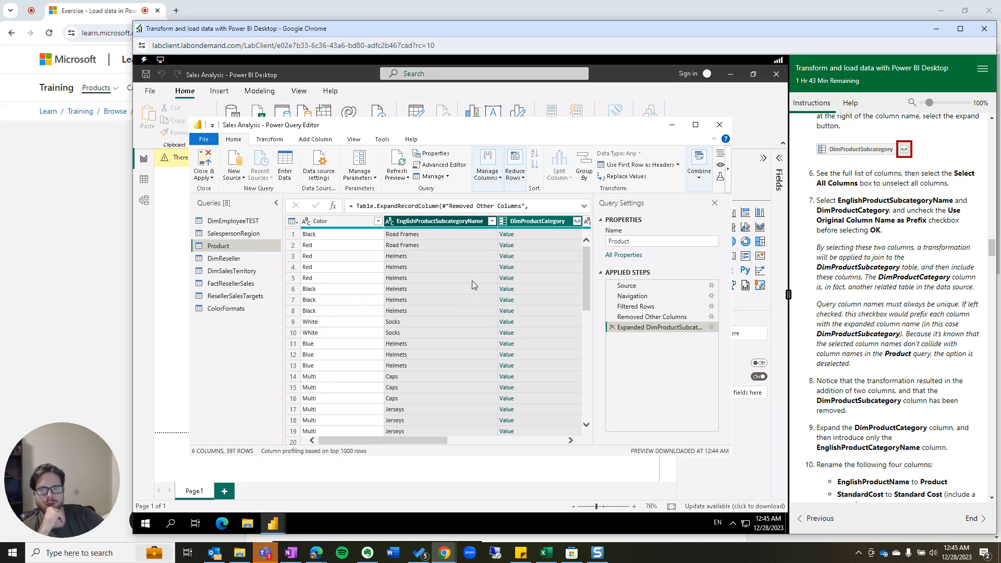
Rename the EnglishProductSubcategoryName column to Subcategory.
scroll(904, 386, down, 1)
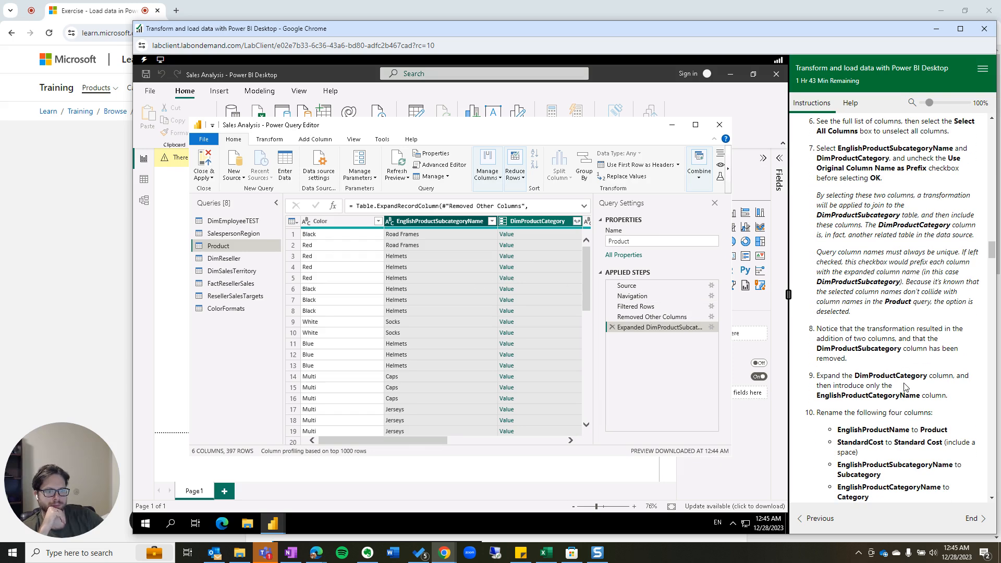
scroll(878, 416, down, 2)
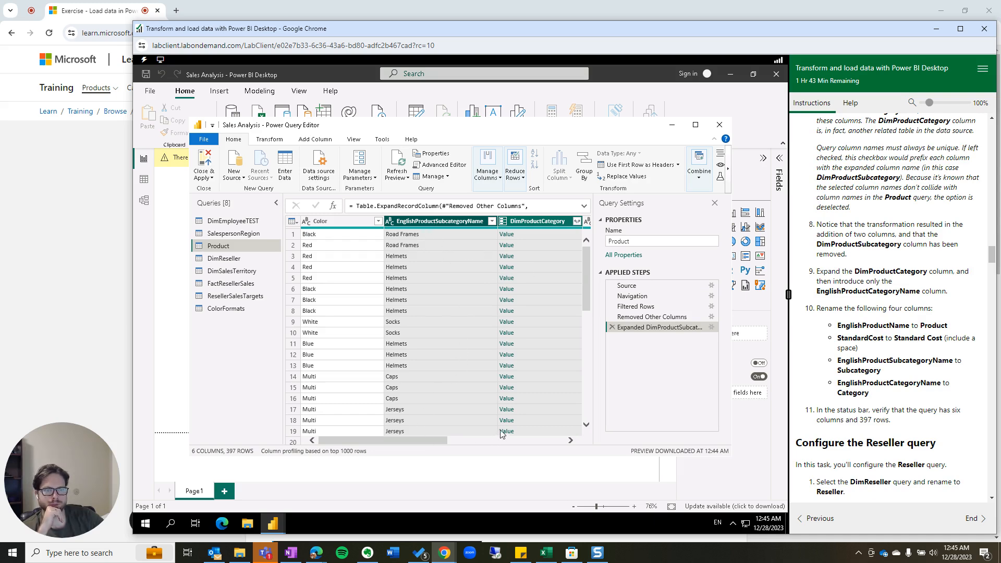
right_click(427, 224)
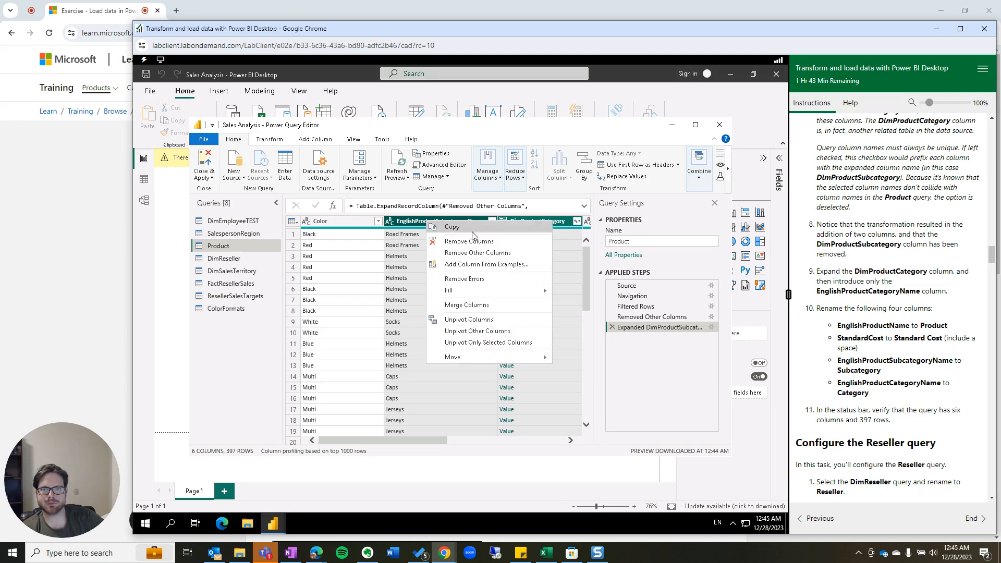
click(408, 223)
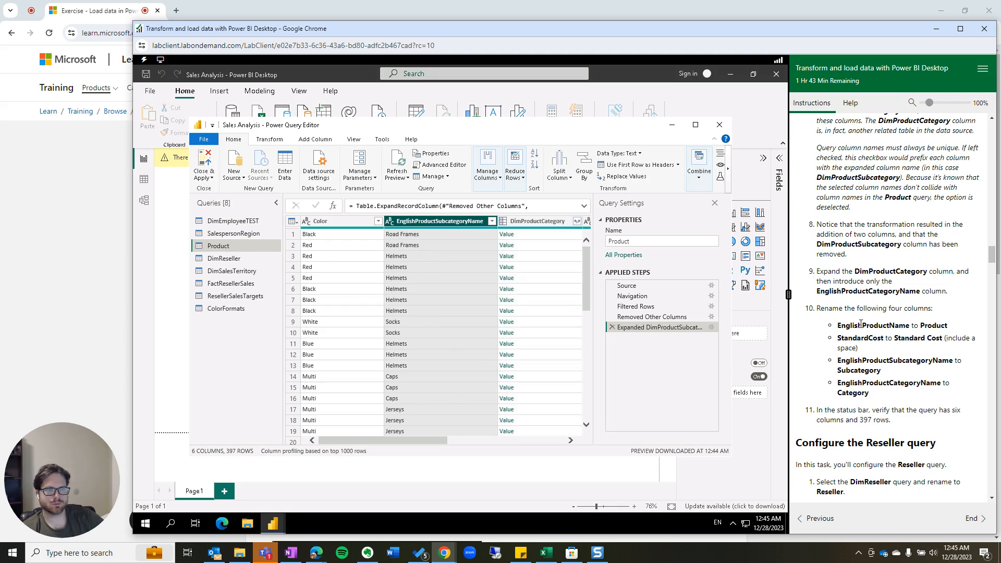
right_click(444, 224)
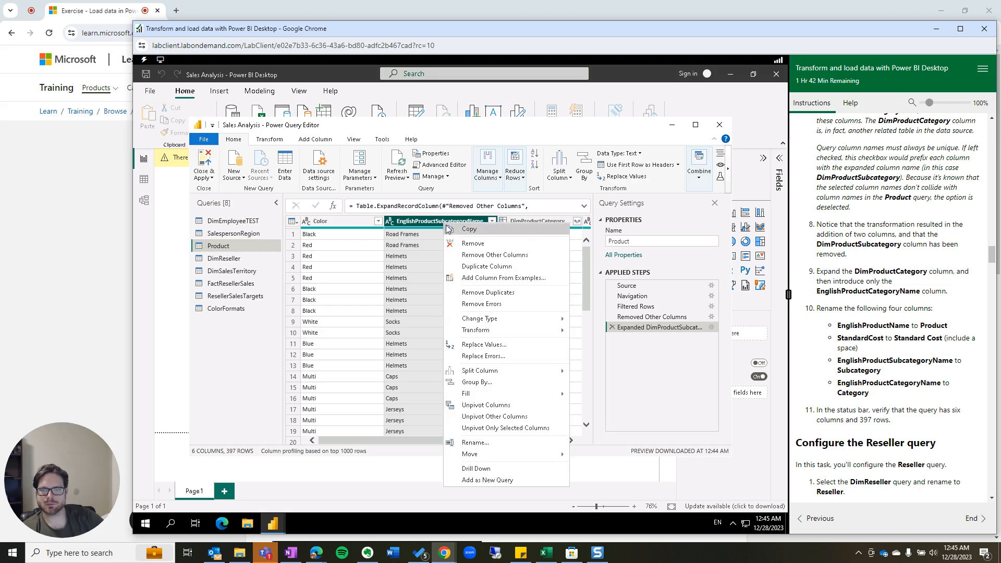
click(433, 226)
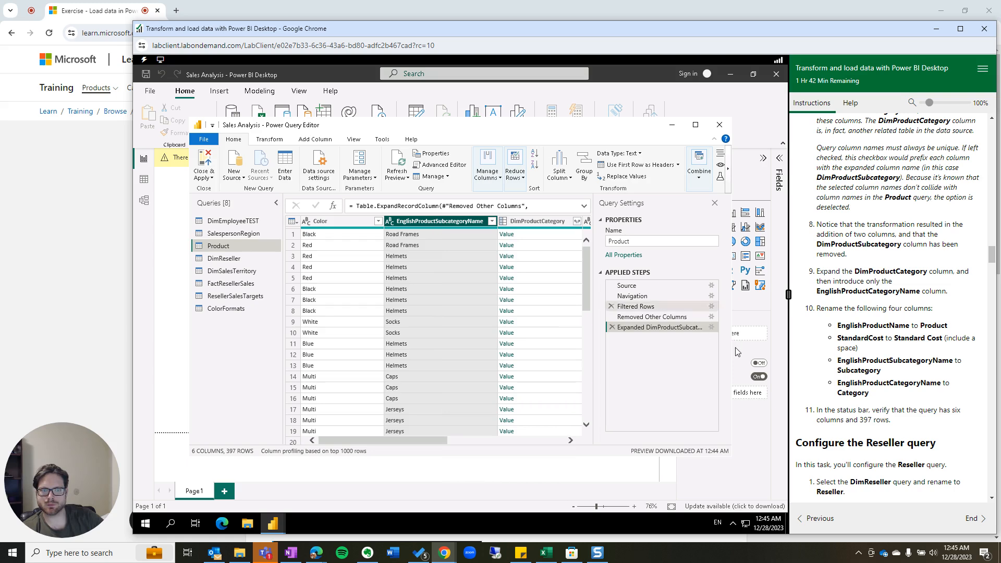
click(711, 327)
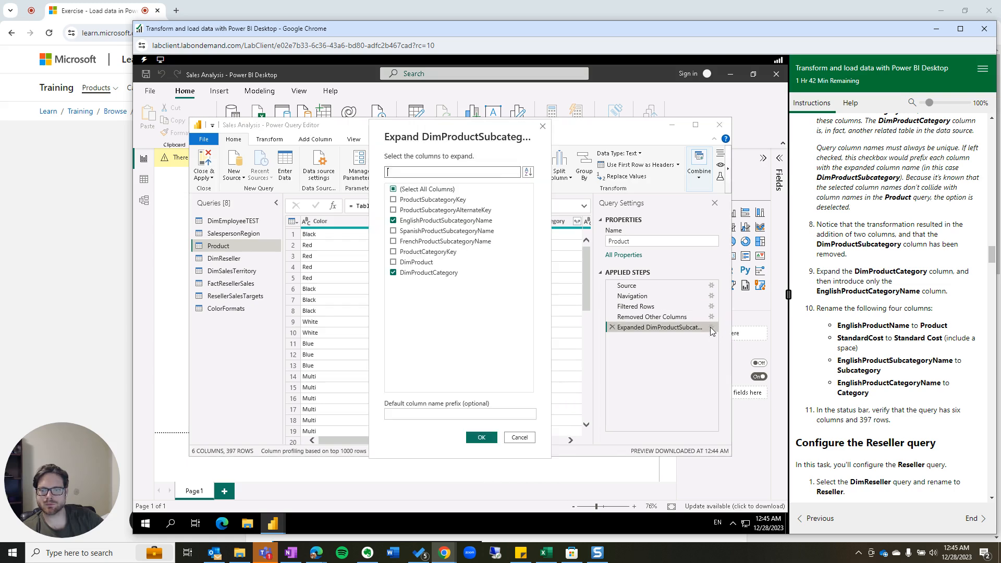
click(520, 438)
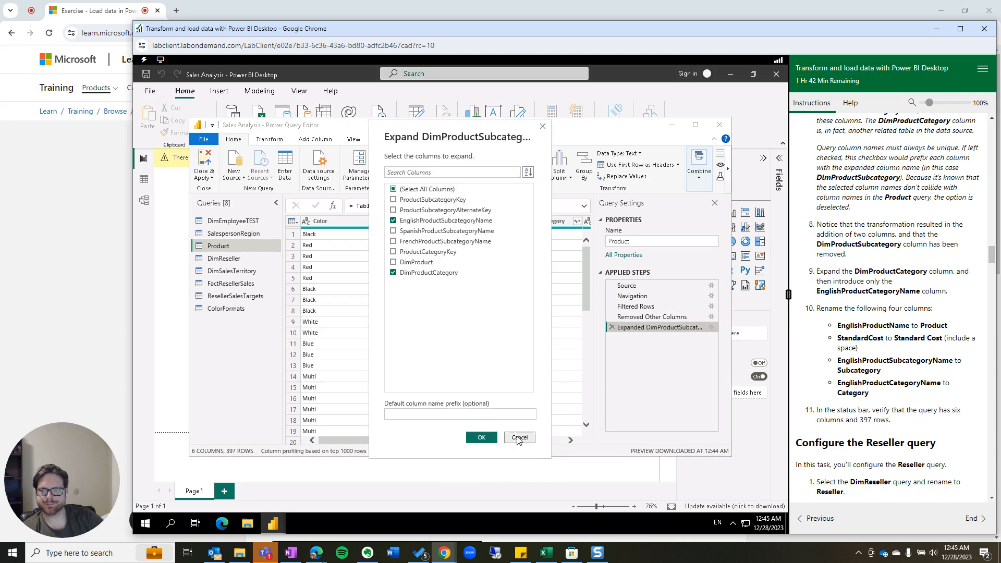
right_click(436, 223)
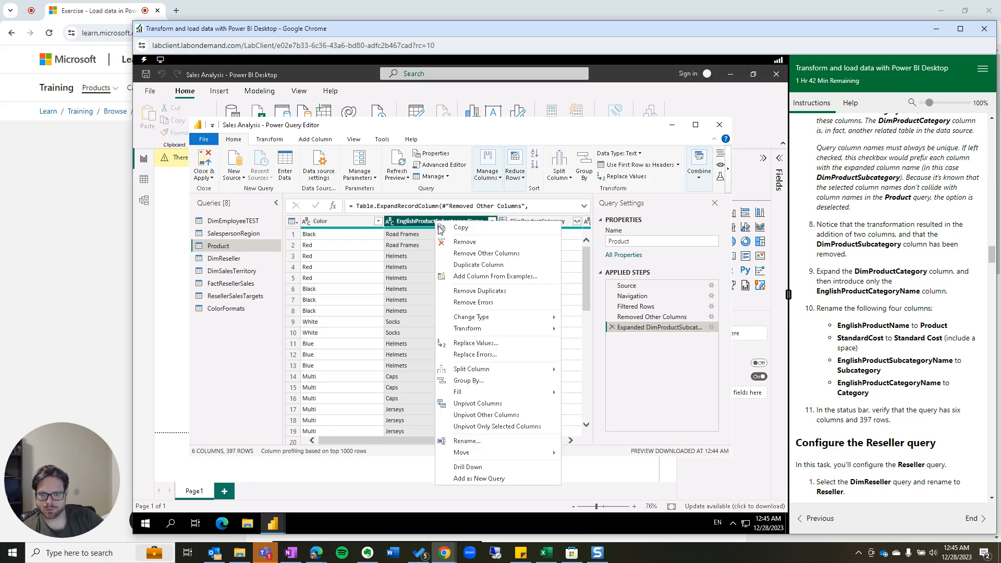
key(Escape)
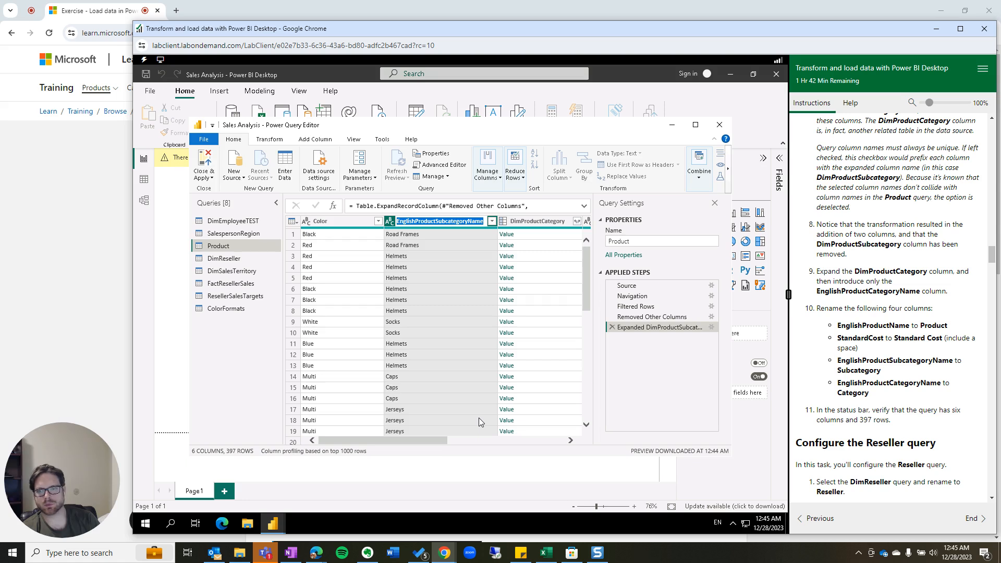
text(Subcategory)
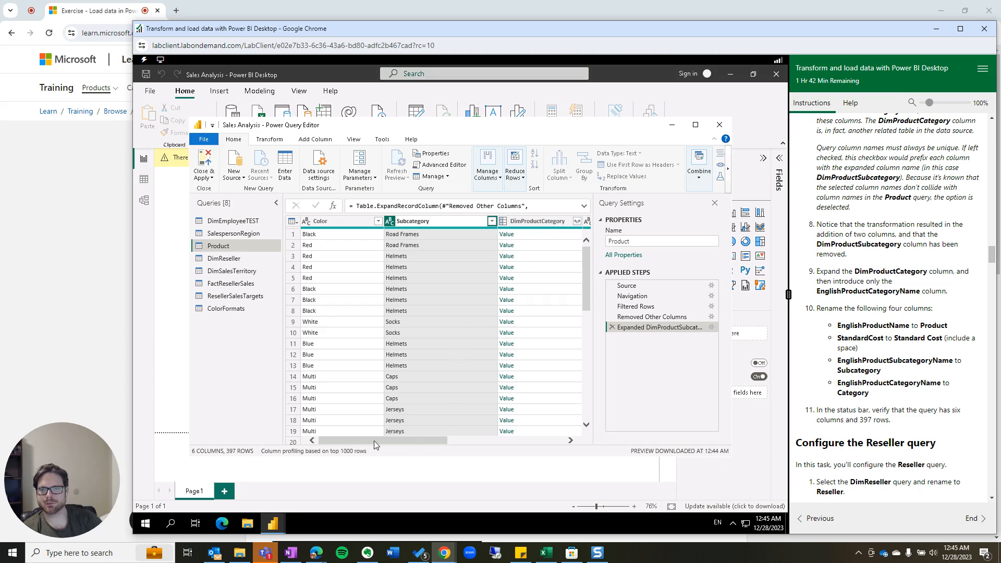
key(Return)
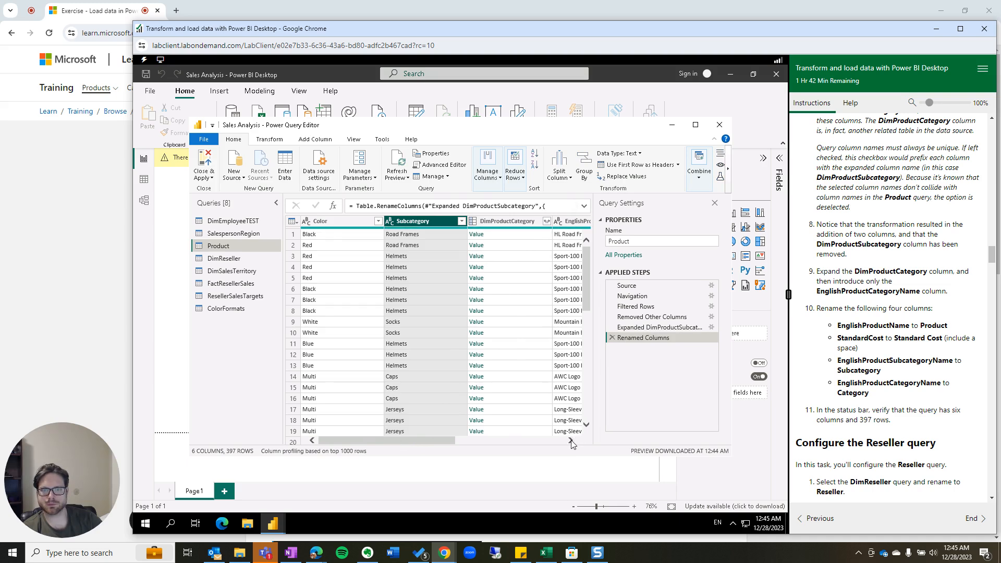
Rename the EnglishProductName column to Product.
click(571, 441)
click(571, 441)
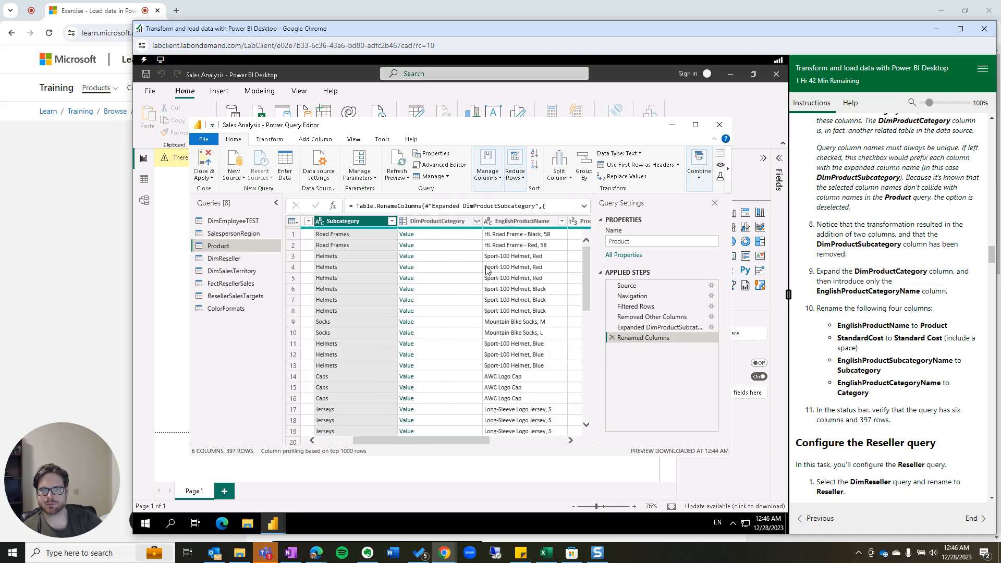
click(514, 221)
right_click(514, 221)
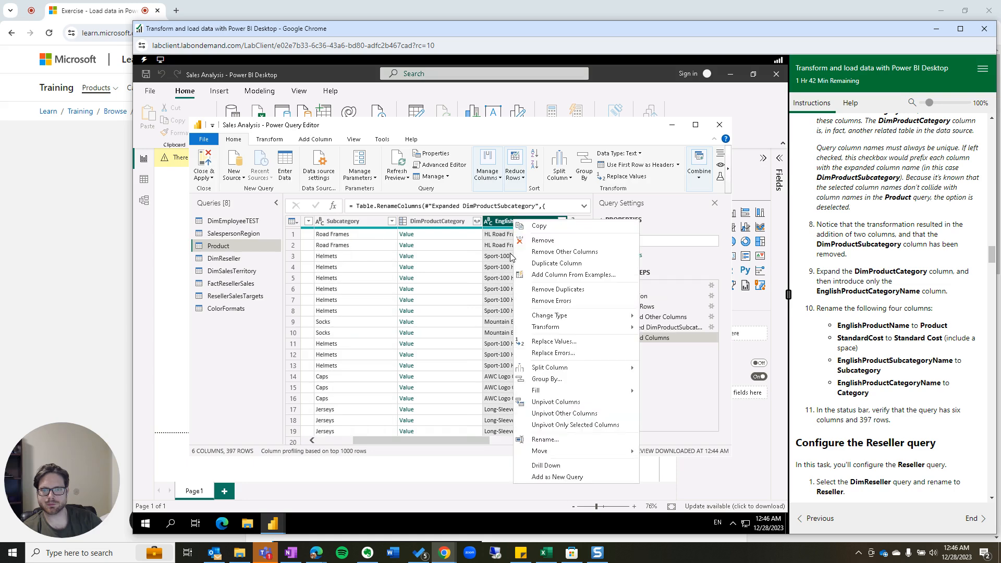
click(544, 440)
text(Ca)
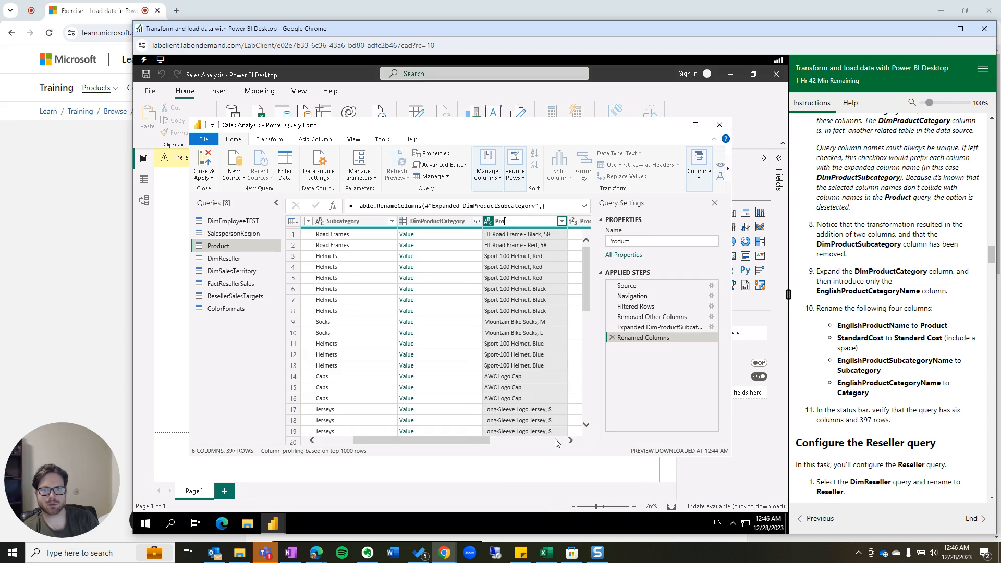
text(Product)
key(Return)
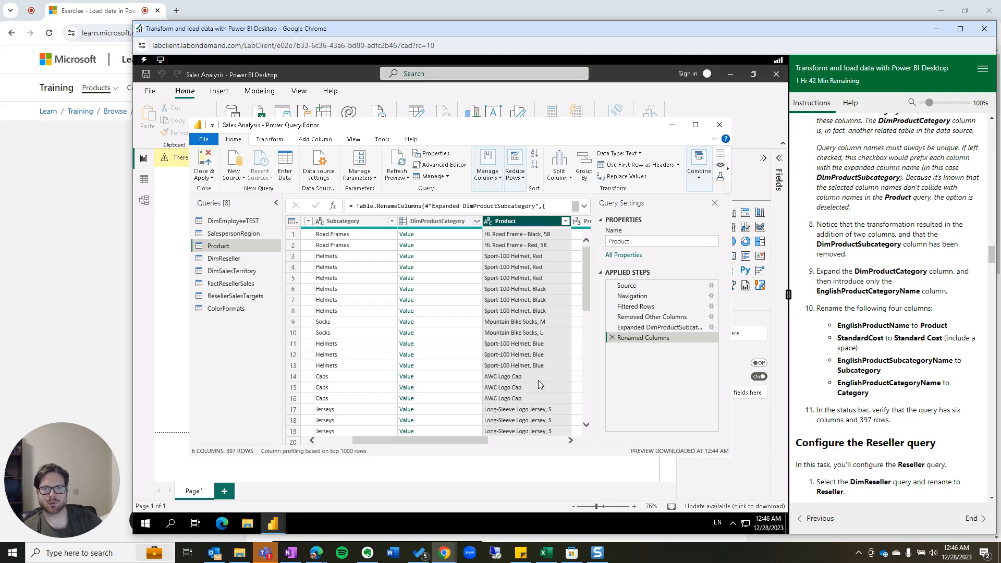
Rename the StandardCost column to Standard Cost.
click(570, 441)
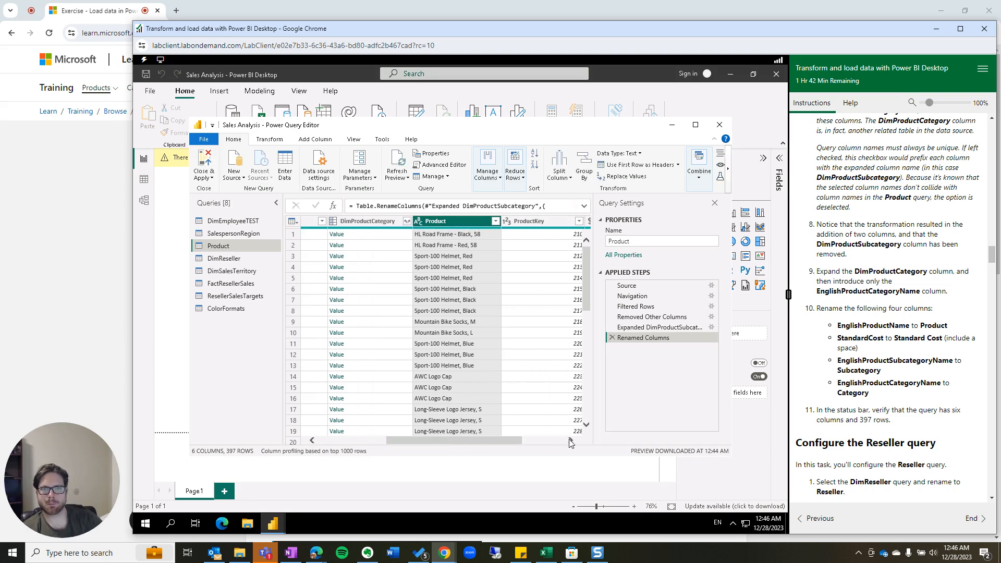
click(570, 441)
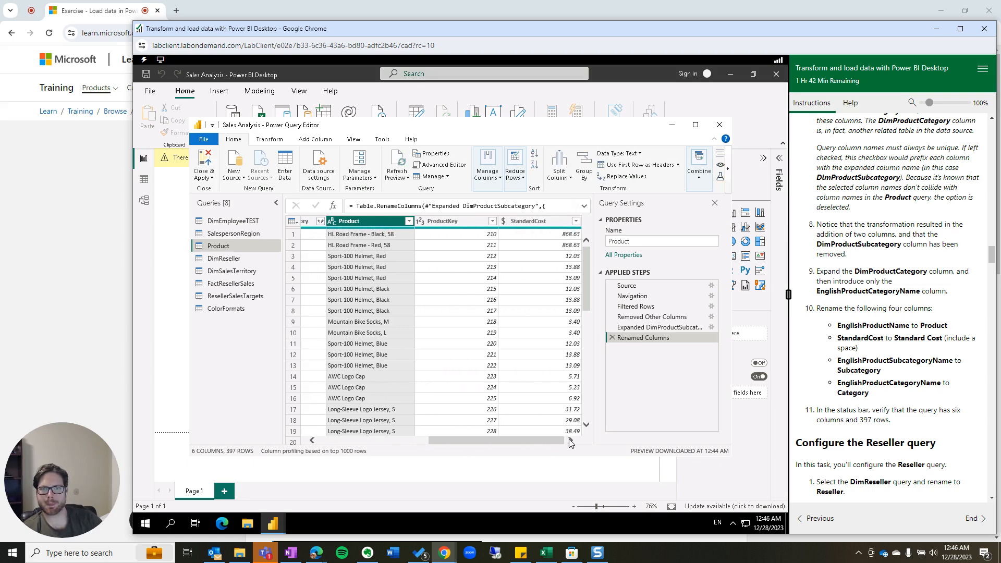
click(537, 228)
right_click(535, 225)
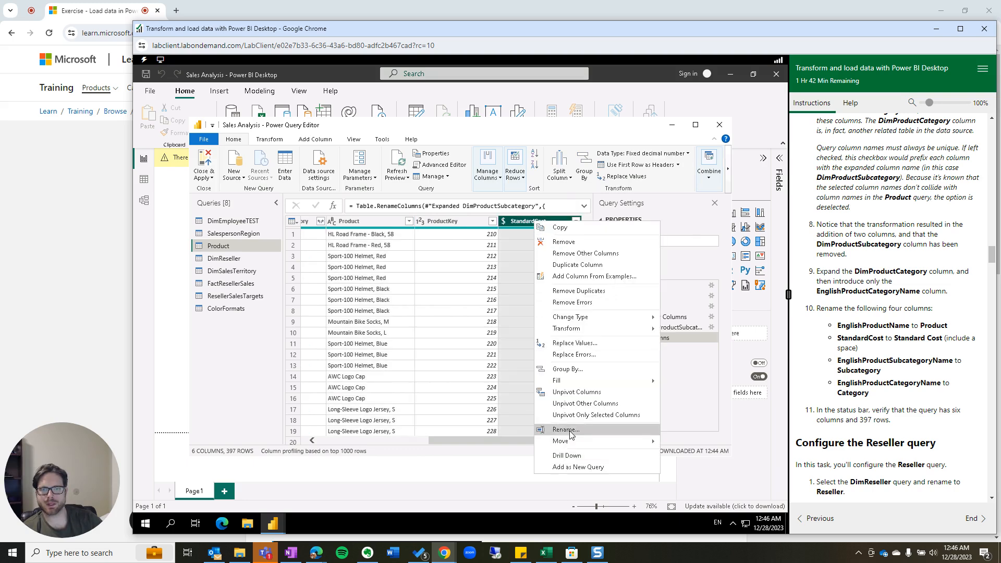
click(566, 430)
click(535, 221)
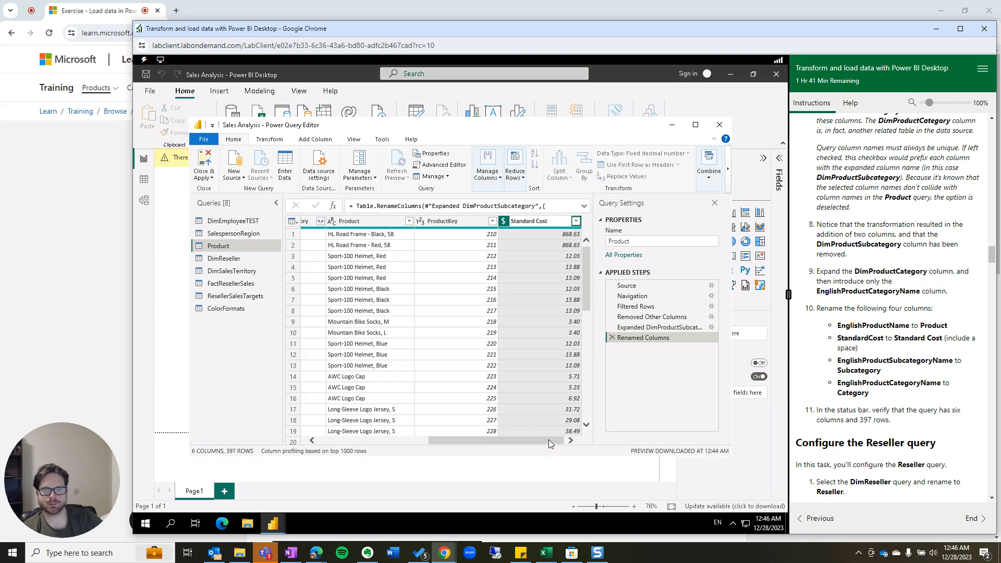
key(Return)
click(441, 279)
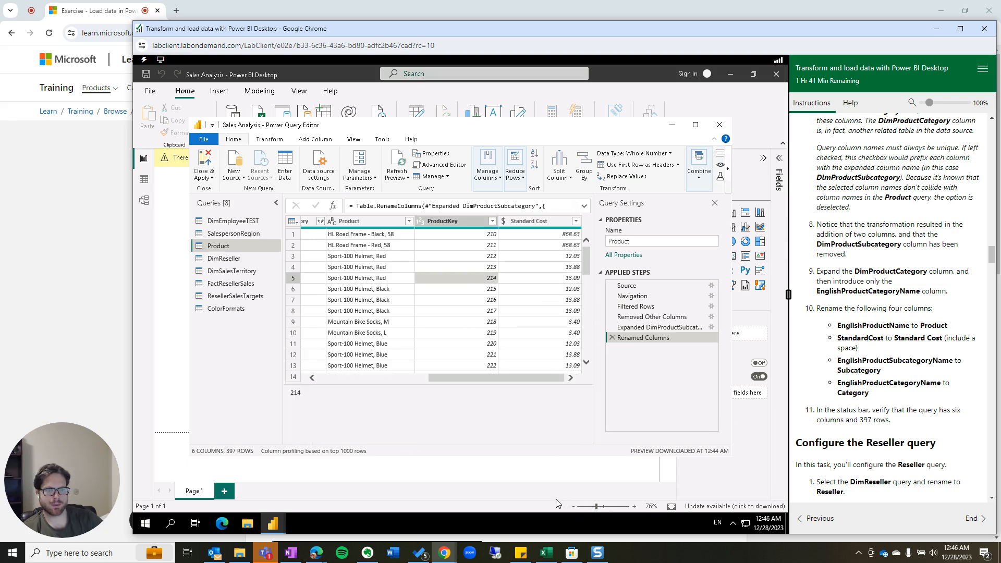
Scroll the Product preview grid back to the left and down.
click(502, 374)
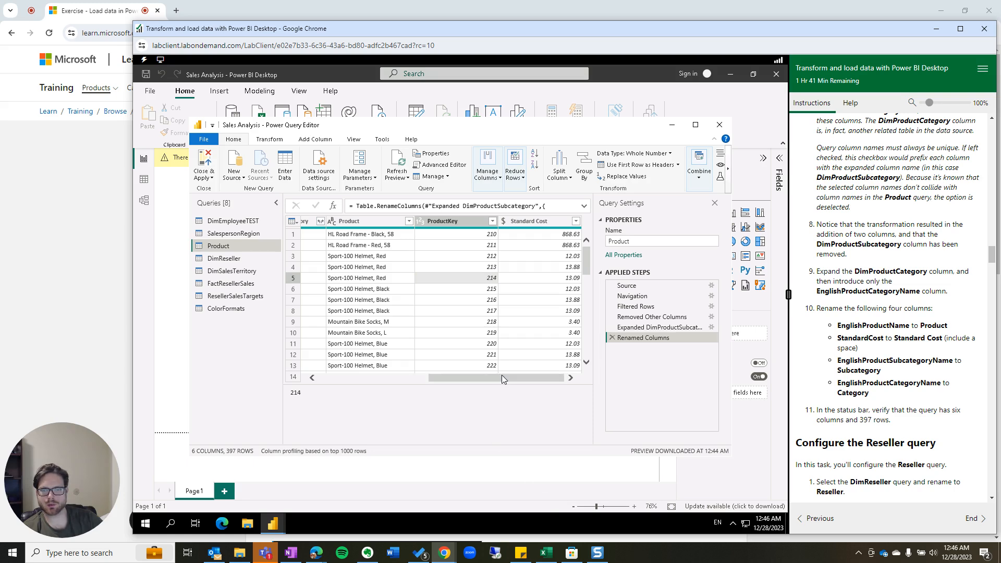
drag(502, 377, 353, 385)
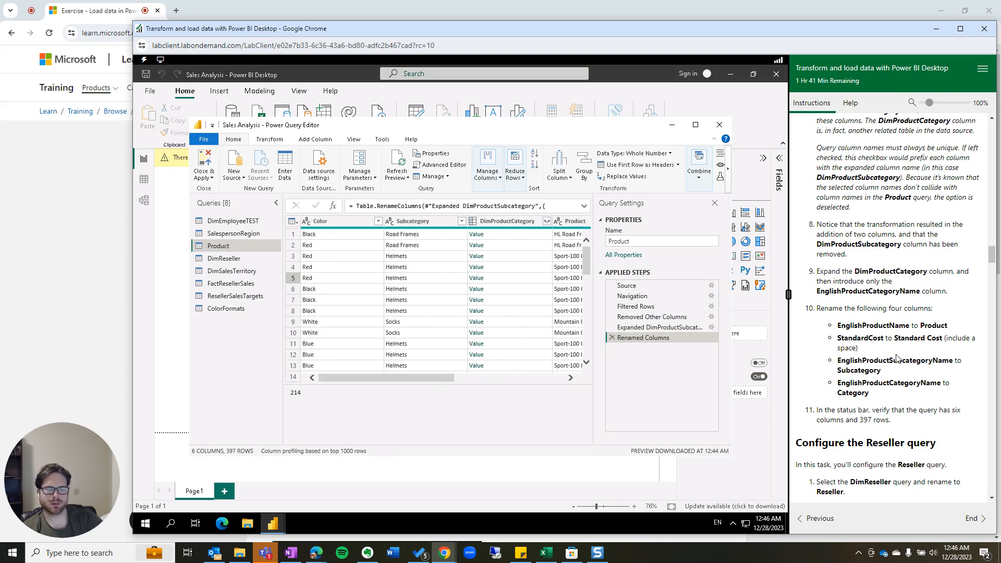
scroll(897, 365, down, 1)
scroll(897, 366, down, 2)
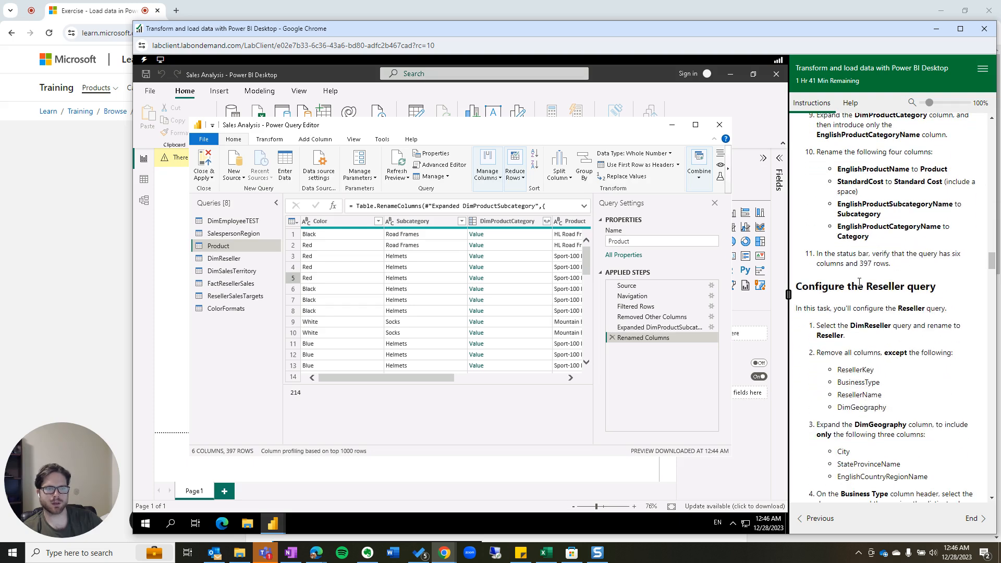
Rename the DimReseller query to Reseller in Query Settings.
click(240, 257)
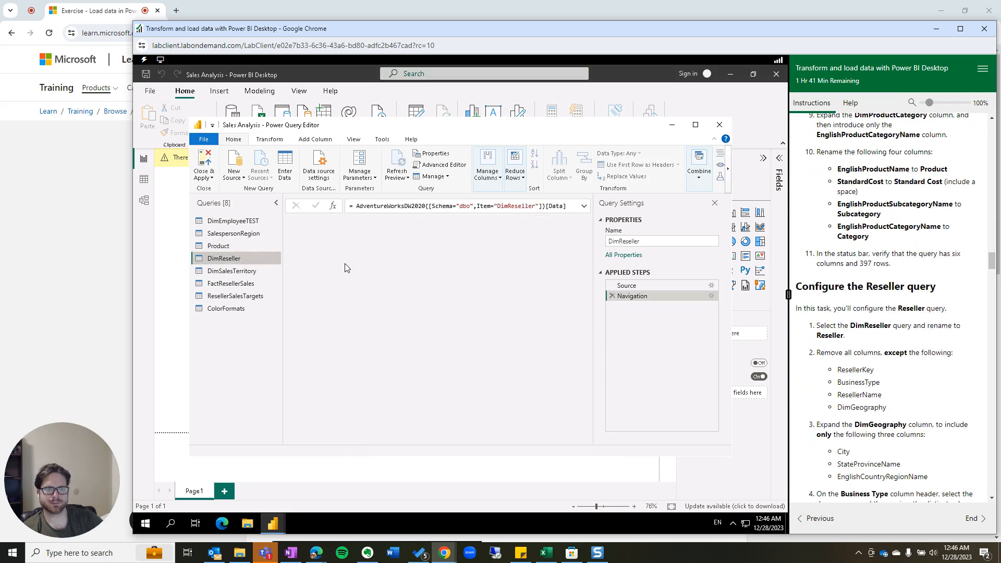
click(613, 240)
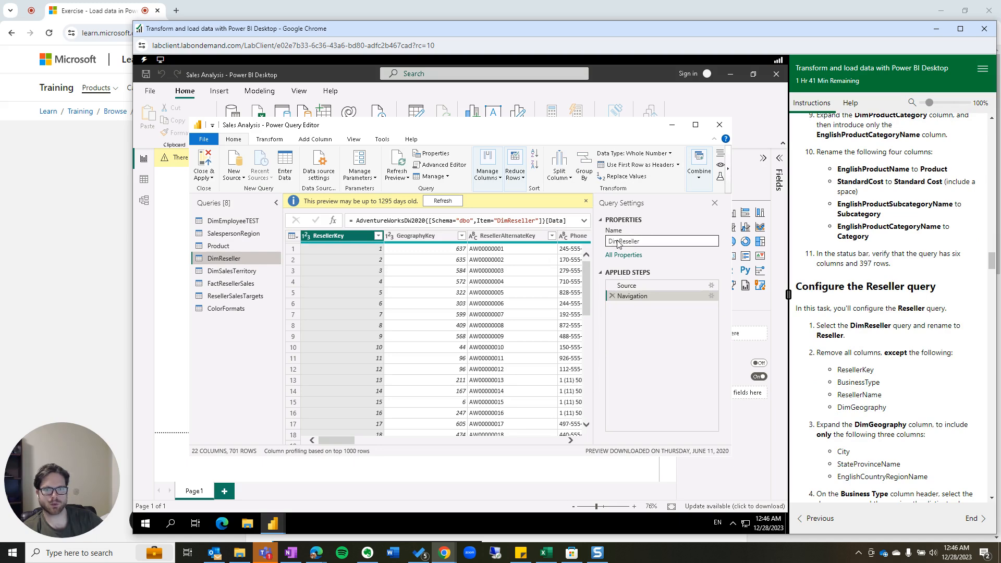
key(BackSpace)
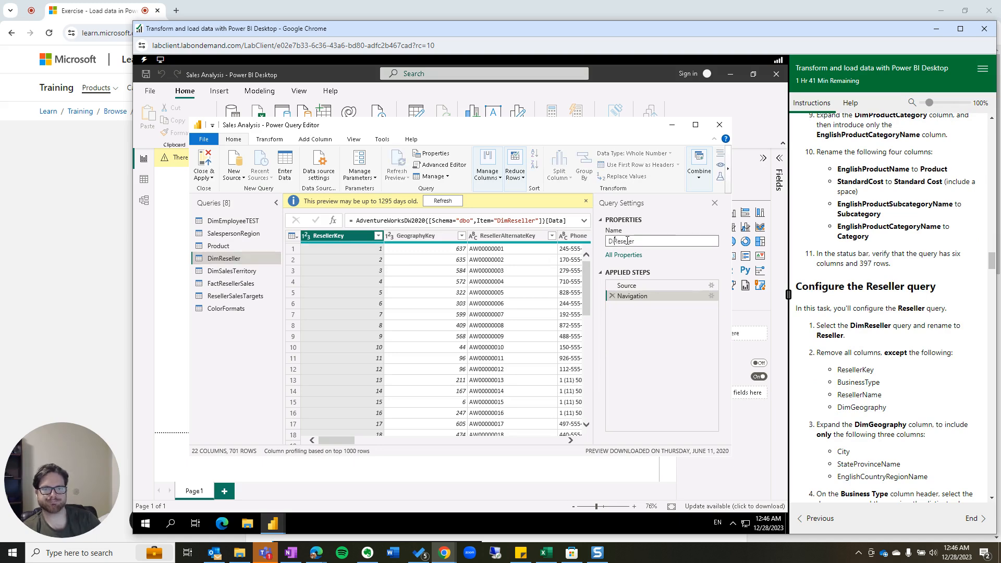
key(Return)
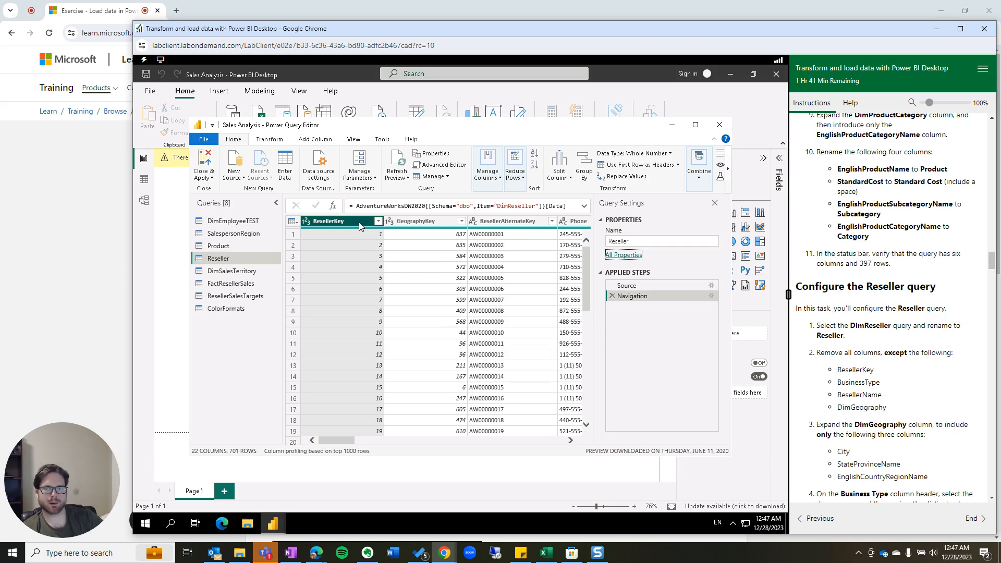
Multi-select the ResellerKey, BusinessType, ResellerName and DimGeography column headers.
click(571, 441)
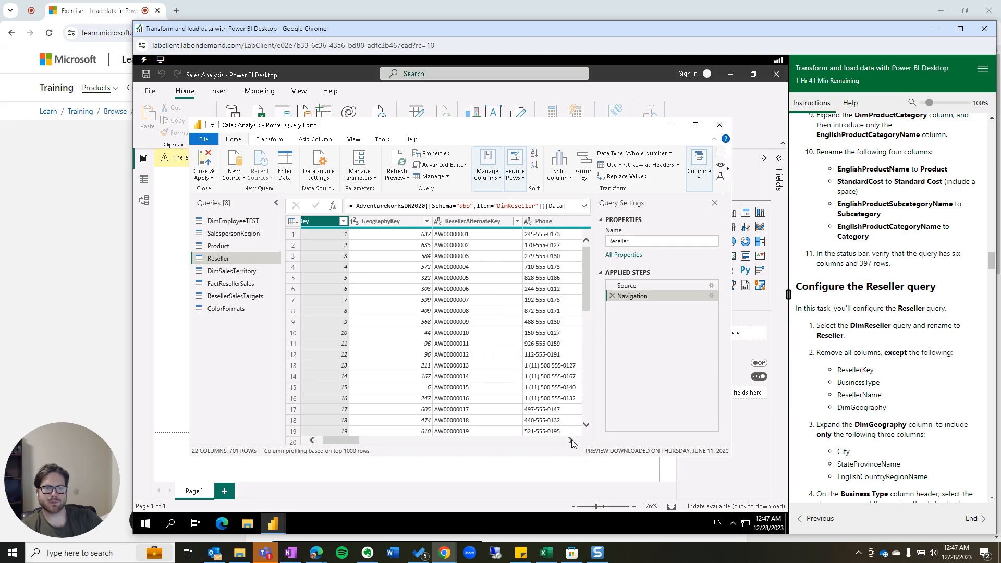
click(571, 441)
click(571, 441)
click(571, 441)
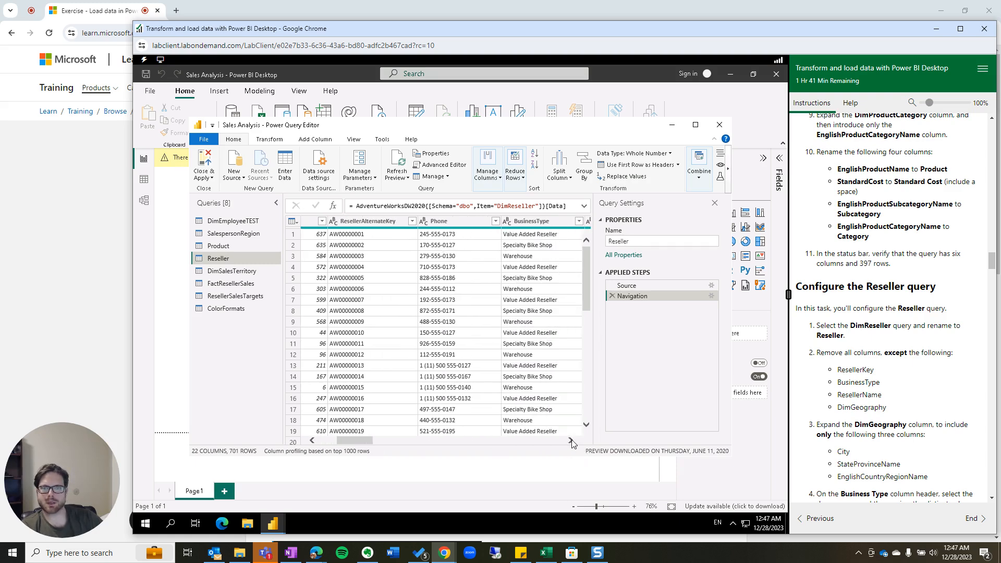
click(504, 221)
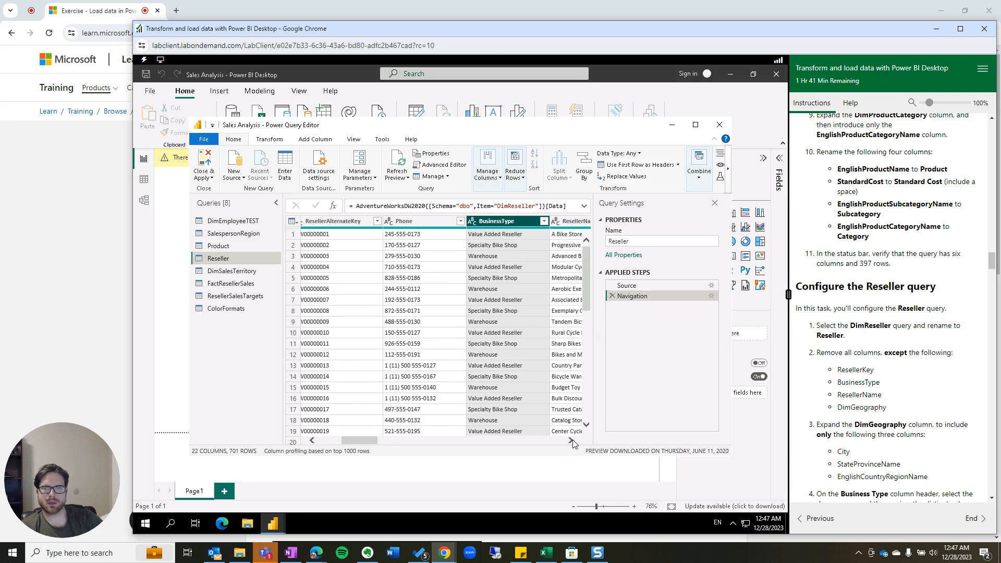
drag(351, 442, 296, 441)
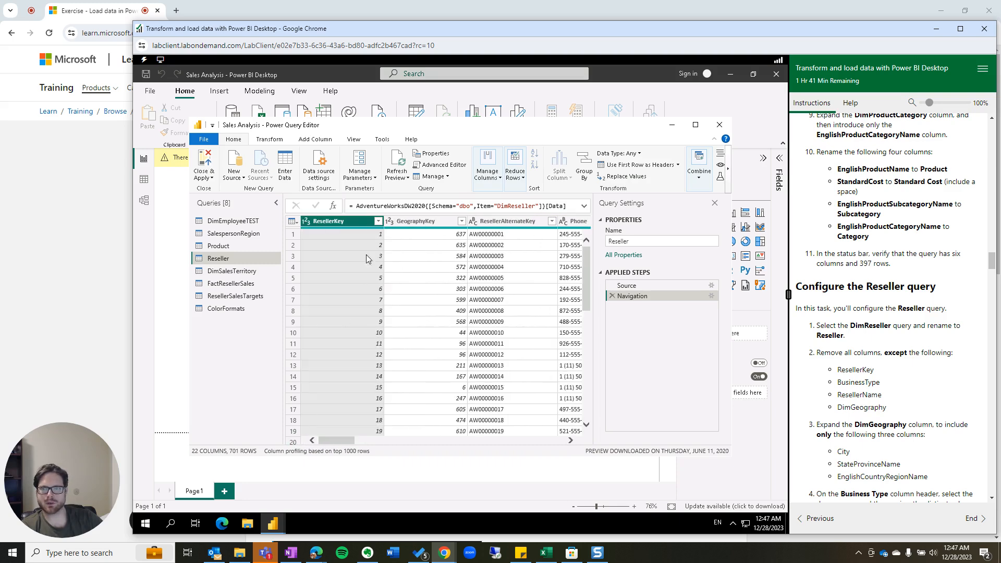
click(571, 443)
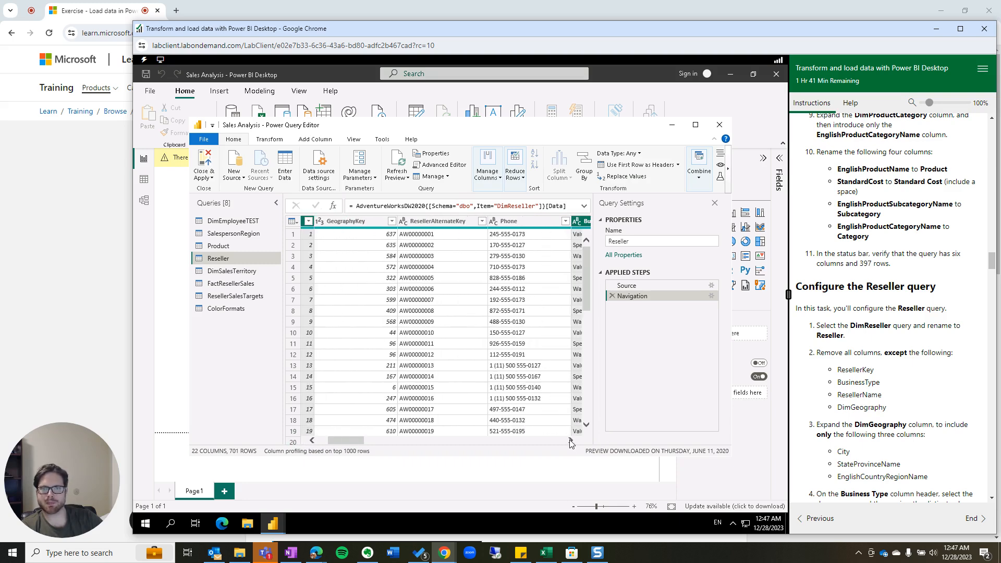
click(571, 443)
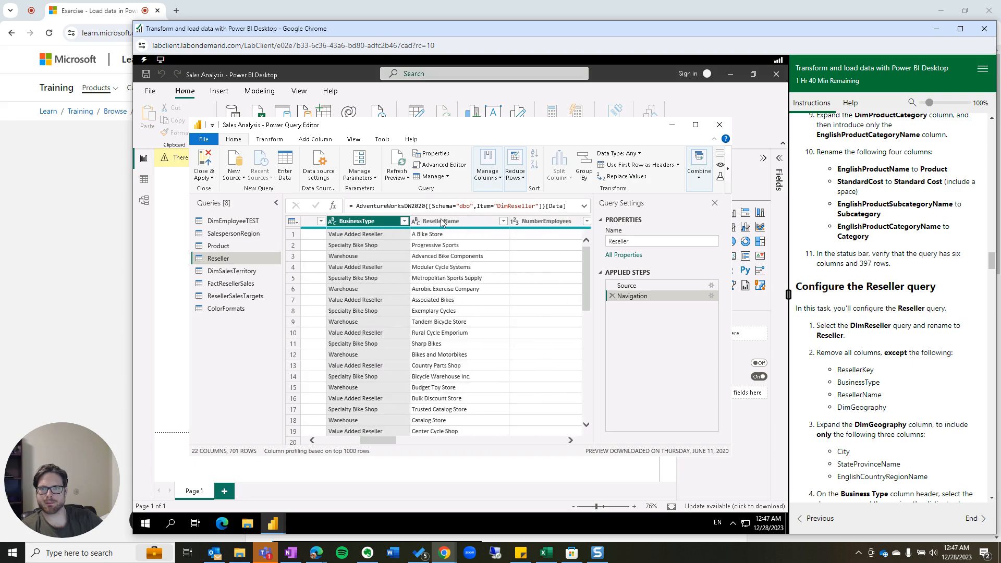
ctrl+click(441, 221)
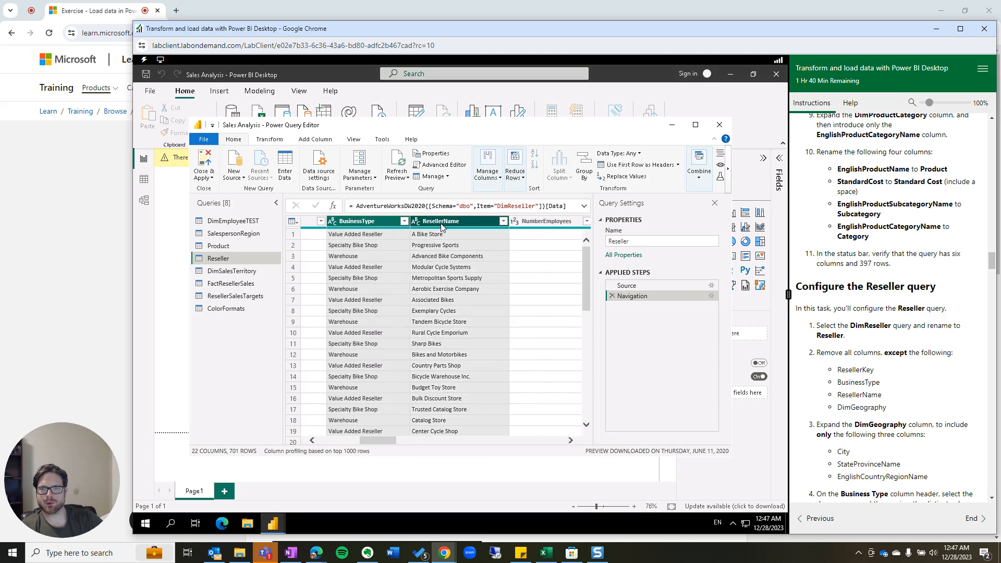
click(571, 442)
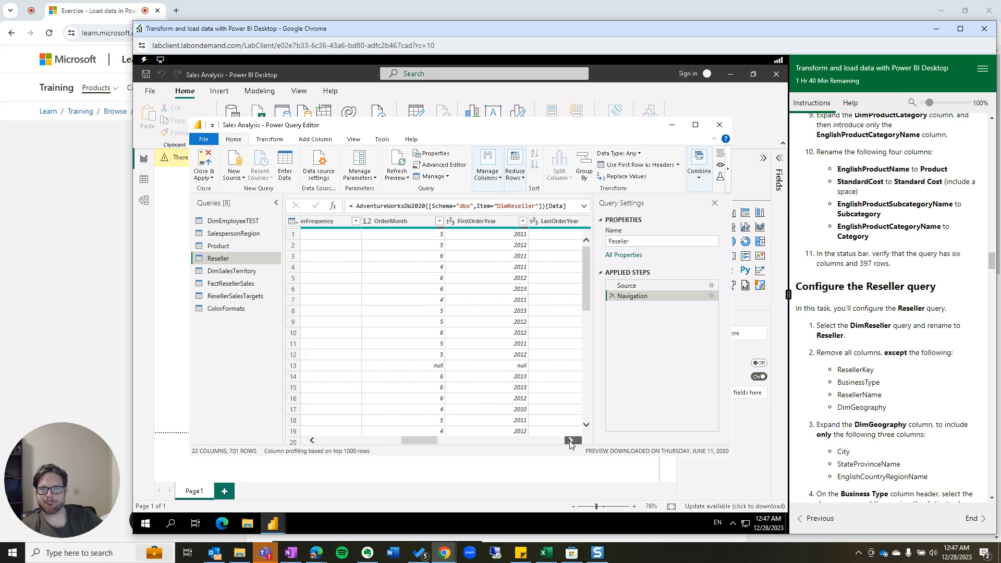
click(571, 442)
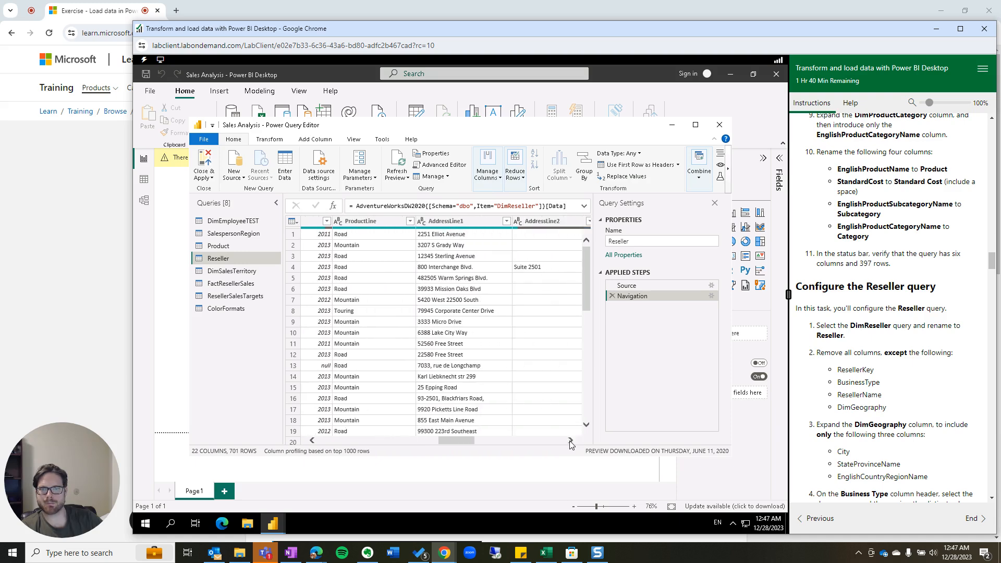
click(571, 442)
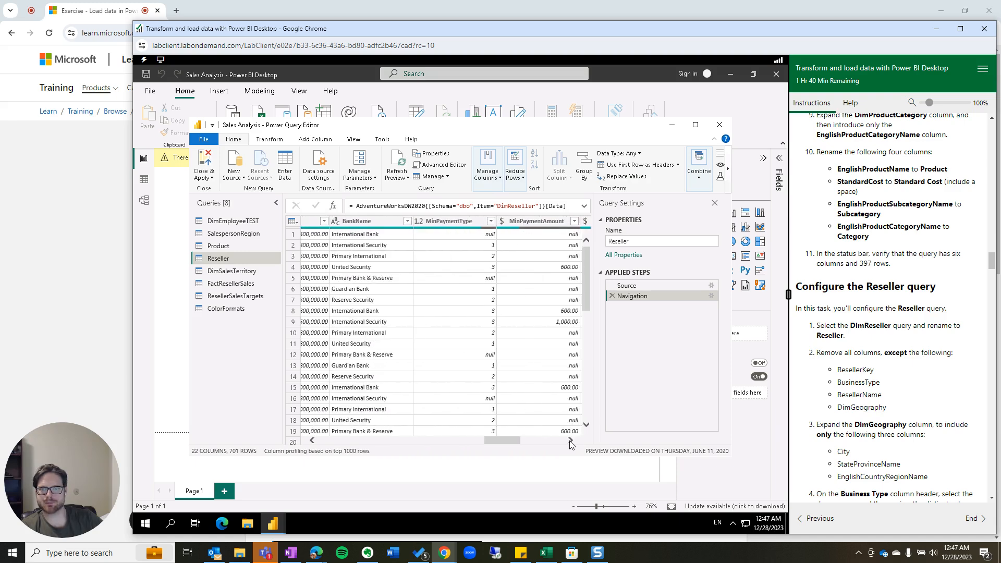
click(571, 443)
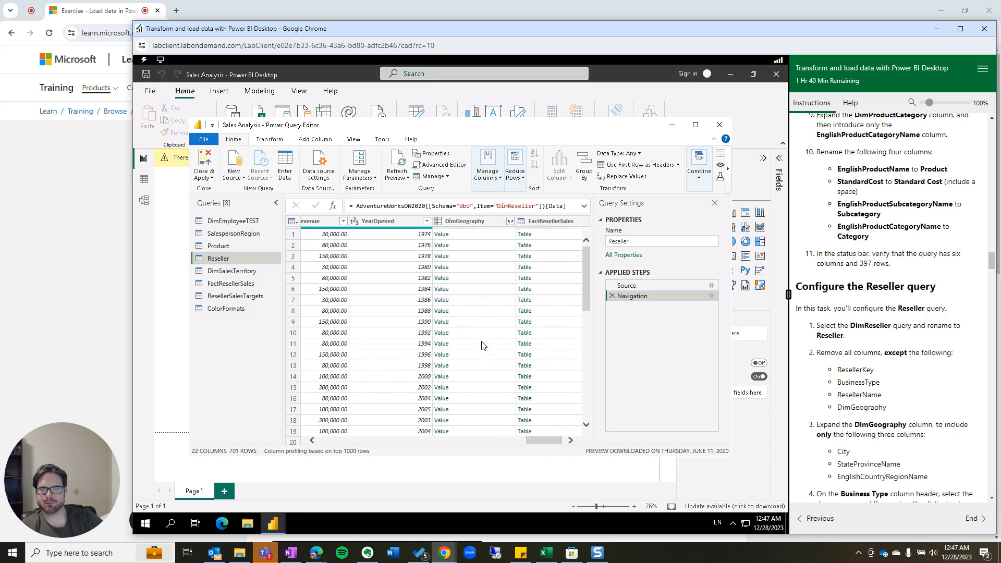
click(461, 223)
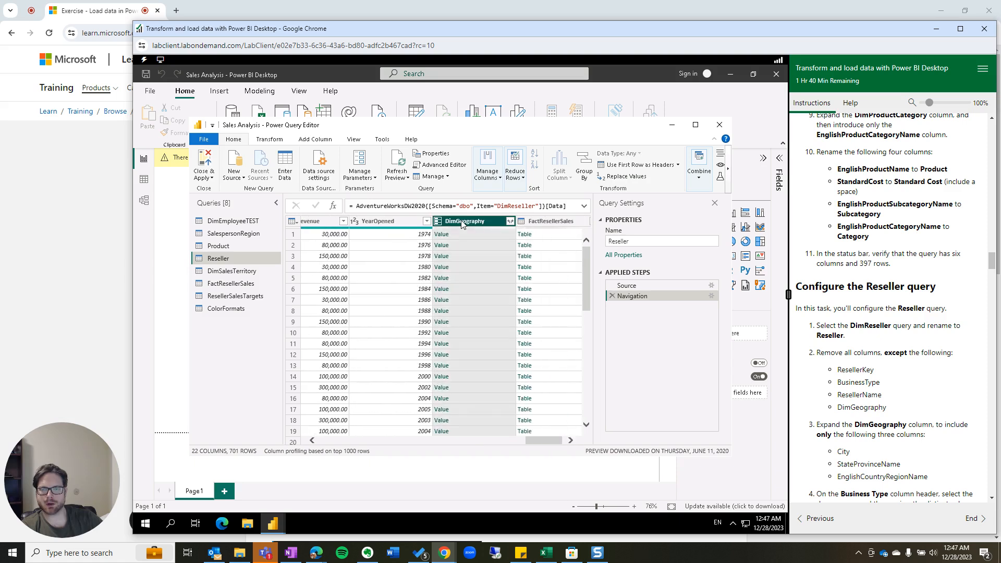
Remove all columns except the four selected ones.
right_click(462, 224)
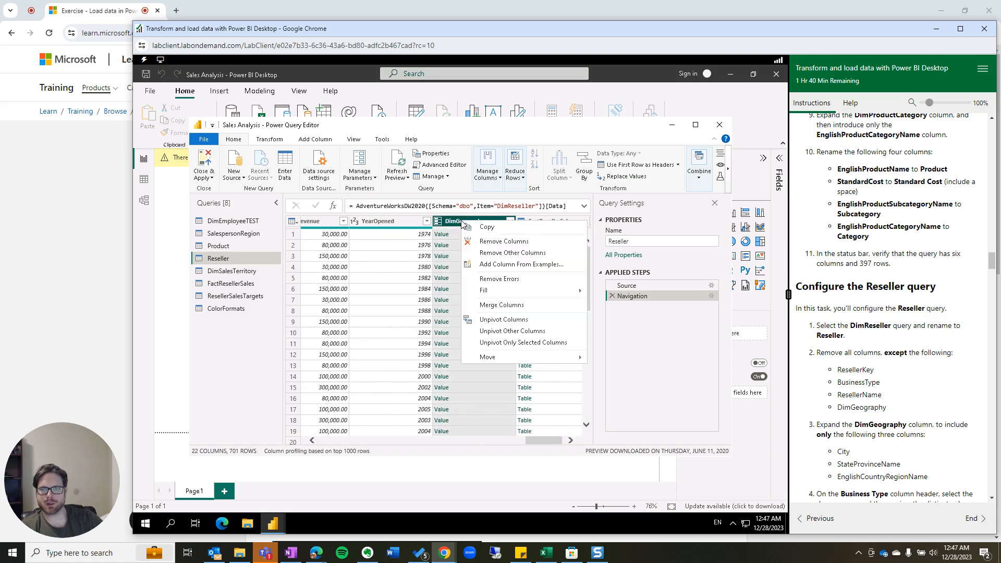
click(500, 255)
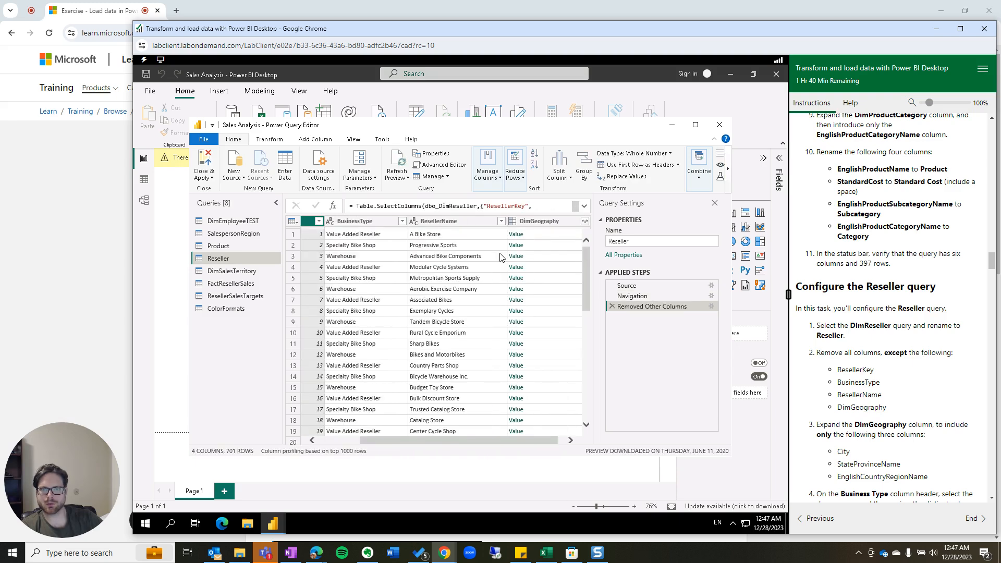
drag(505, 439, 513, 438)
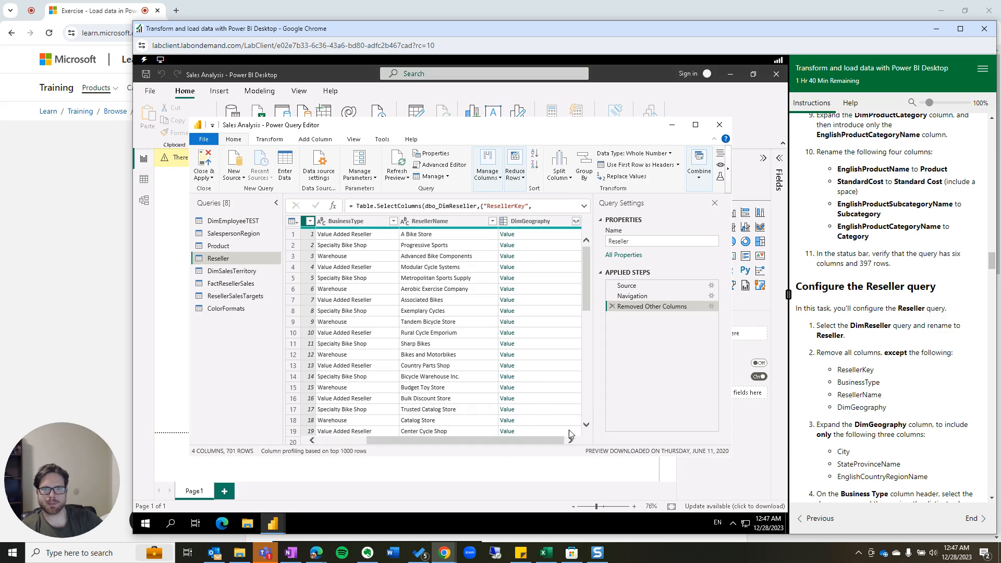
Expand DimGeography into City, StateProvinceName and EnglishCountryRegionName only.
click(576, 223)
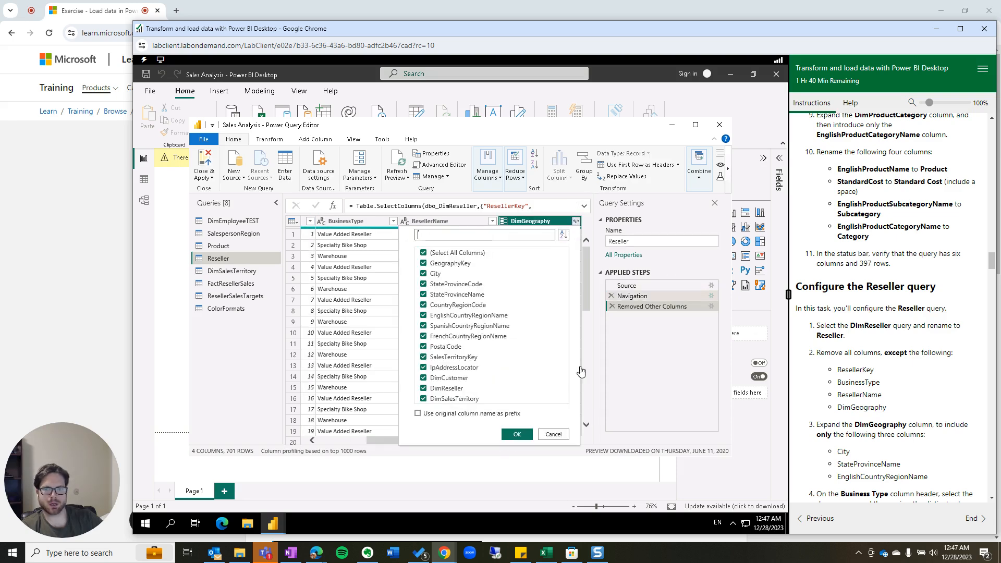
click(424, 253)
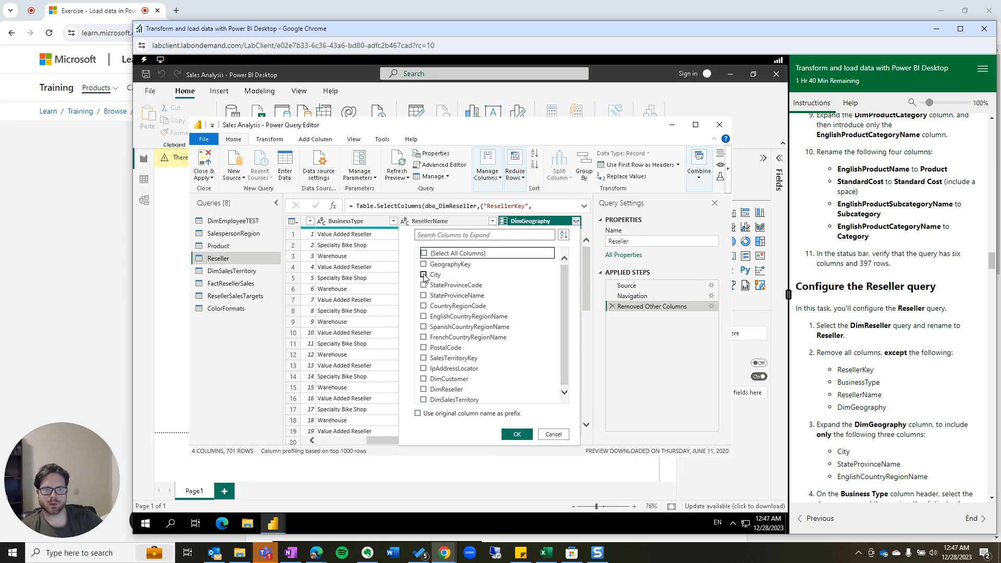
click(424, 276)
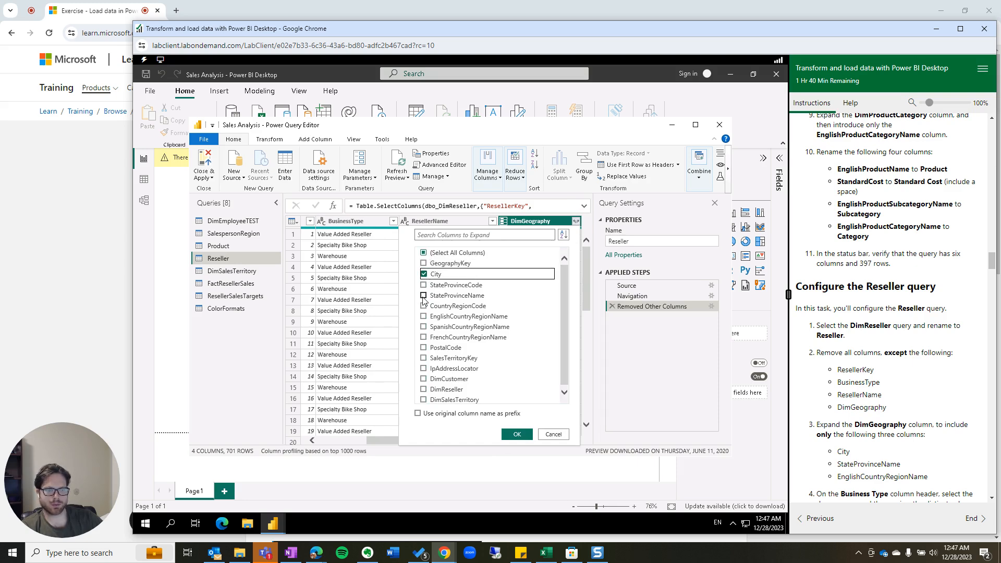
click(424, 296)
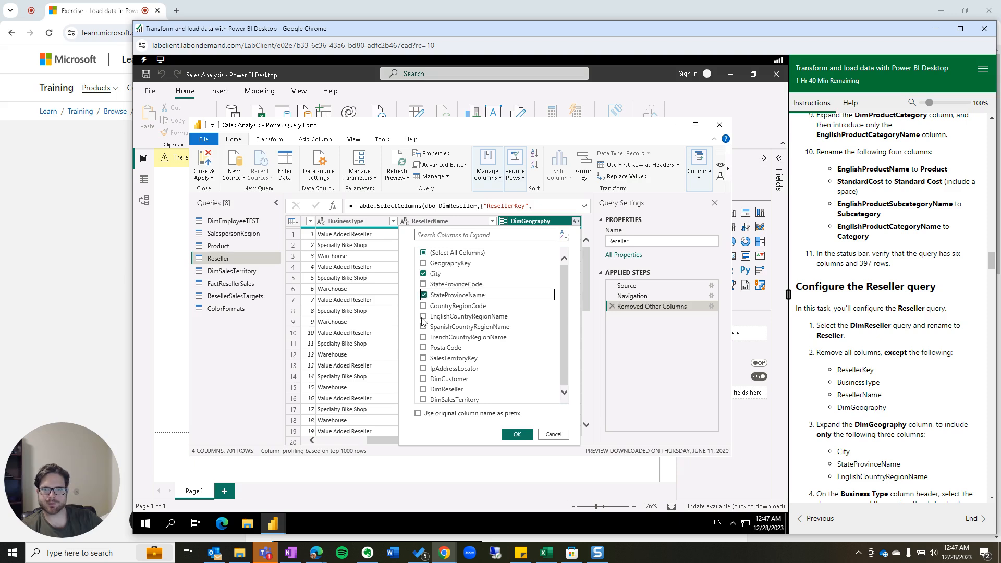
click(423, 316)
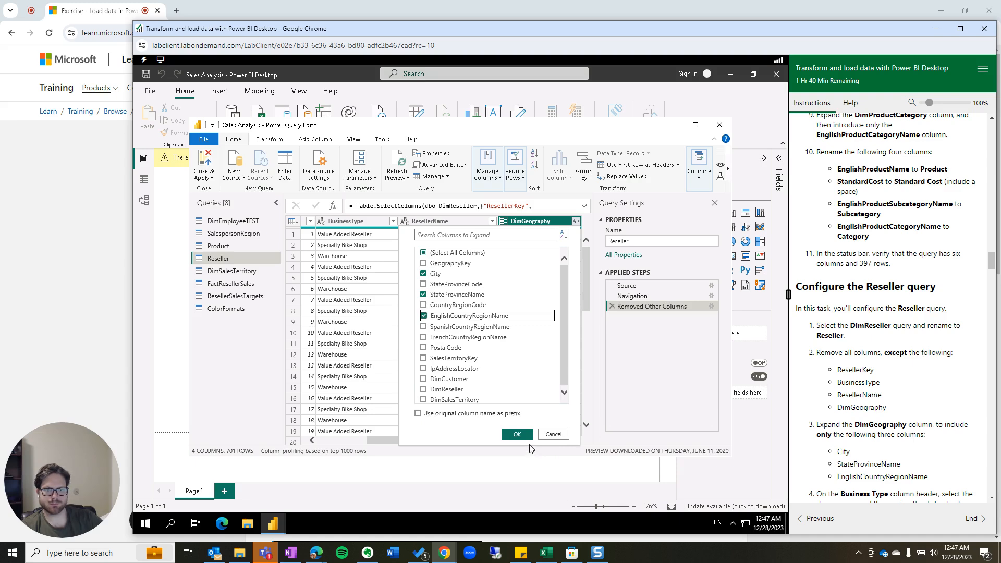
scroll(886, 417, down, 2)
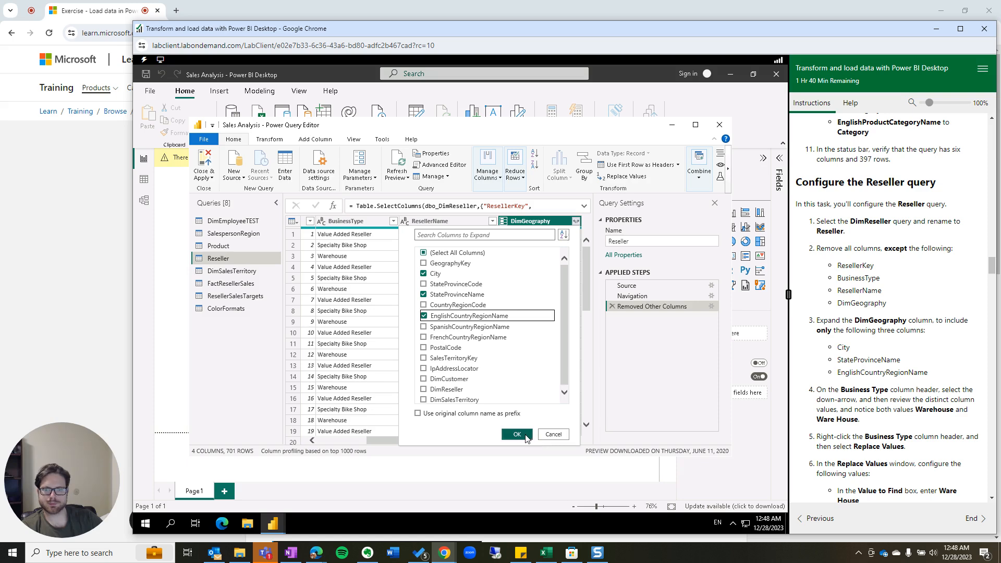
click(517, 434)
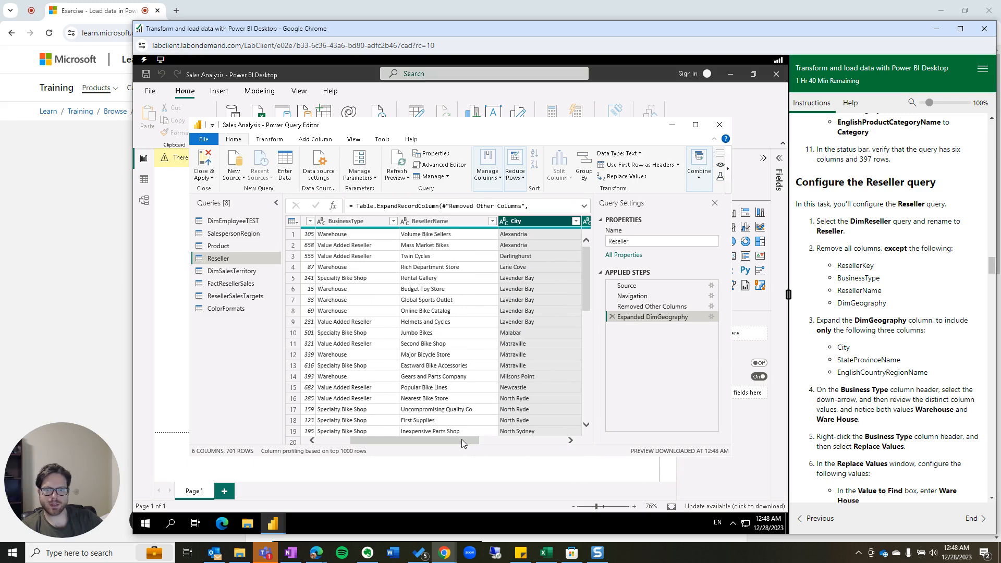
drag(449, 440, 417, 440)
click(433, 224)
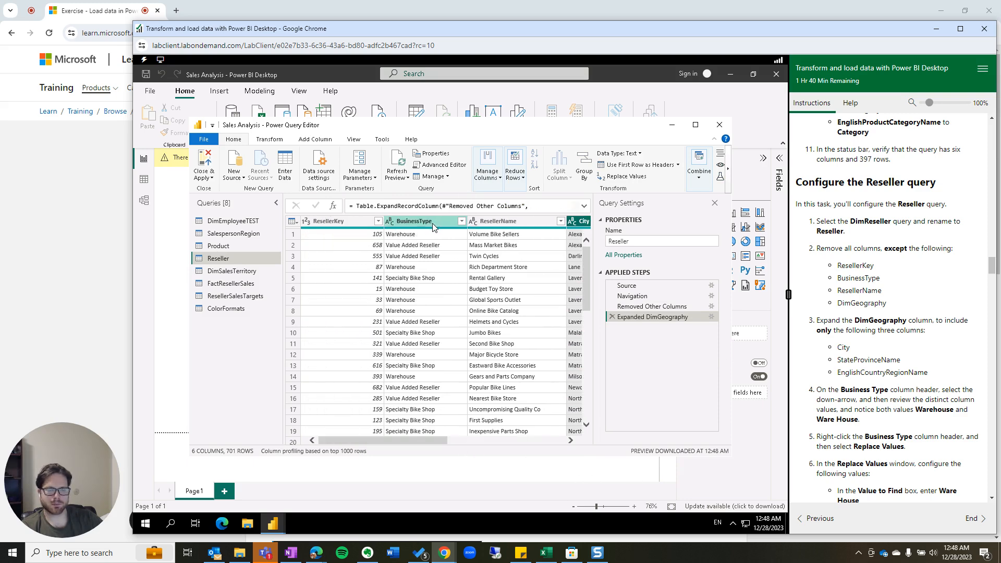
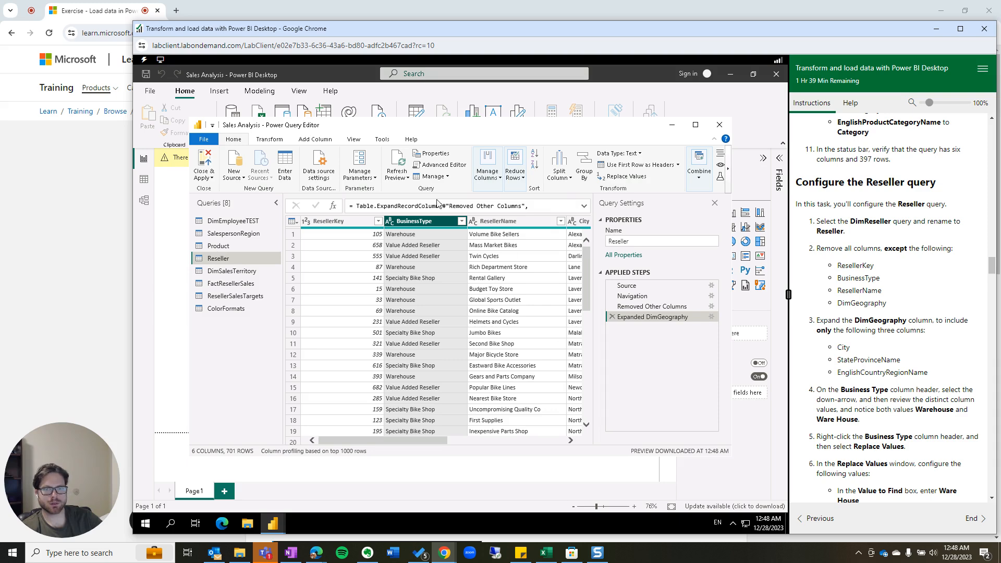
Turn on Column profile and check BusinessType's values, where both Warehouse and Ware House appear.
click(359, 145)
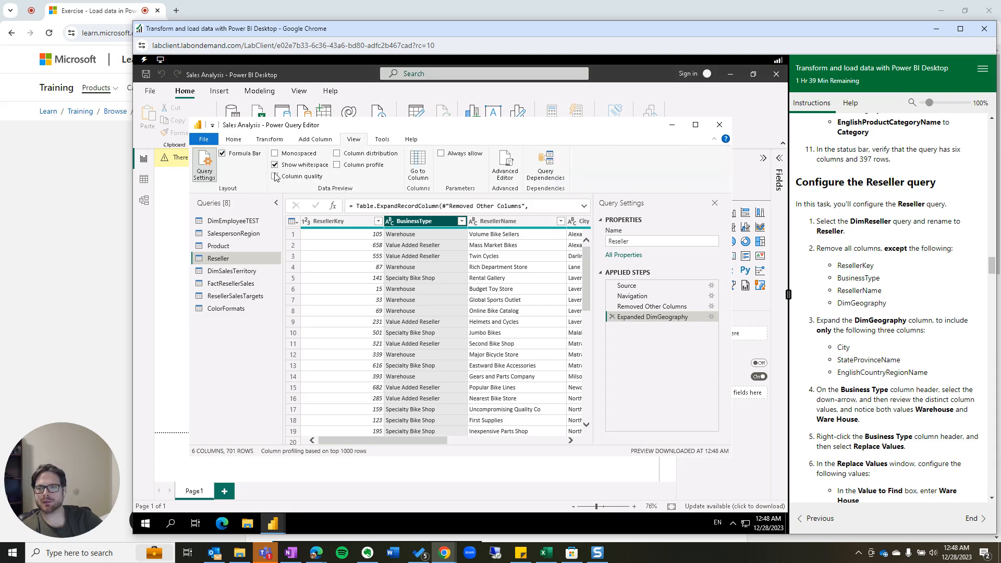
click(336, 165)
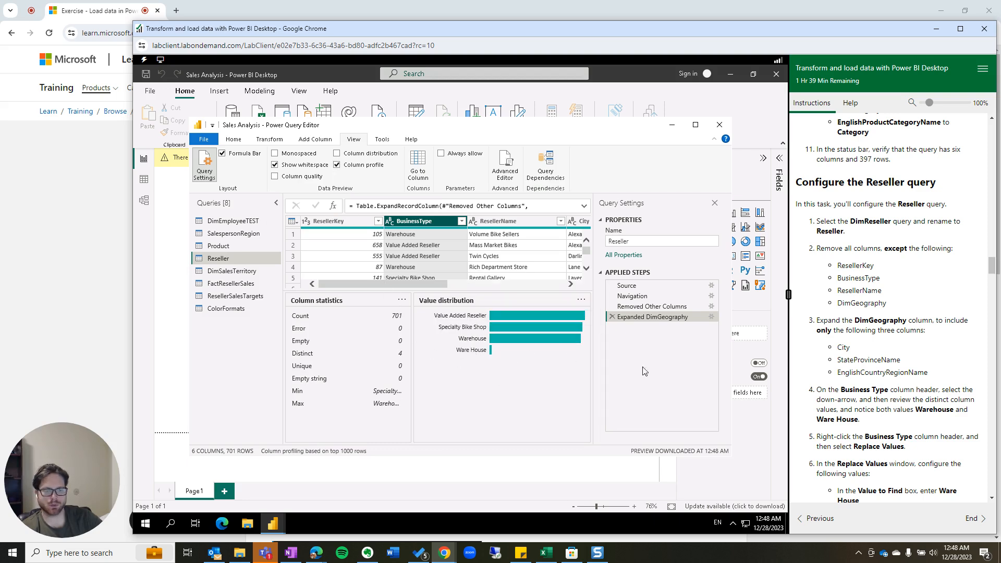
scroll(840, 388, down, 2)
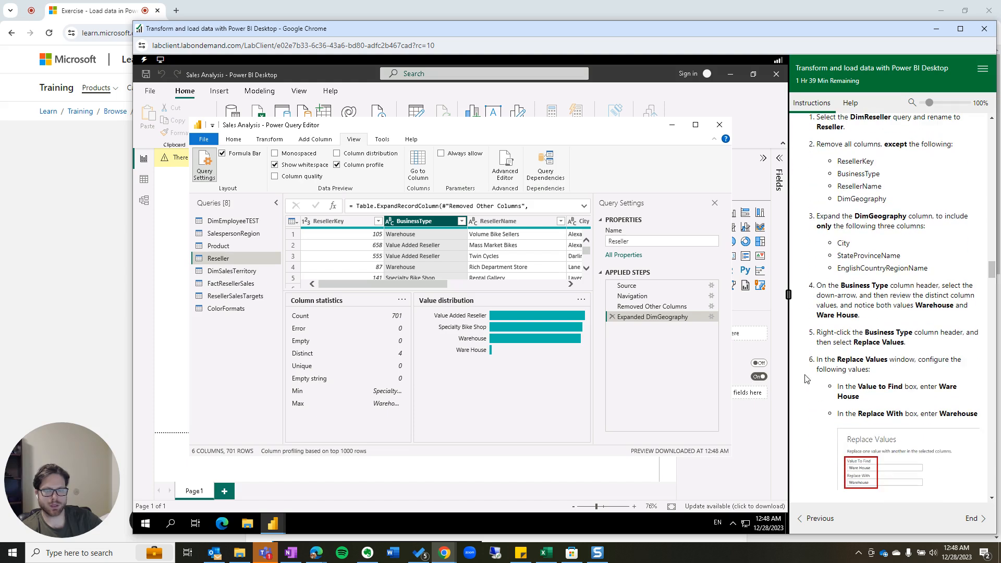
Replace 'Ware House' with 'Warehouse' in the BusinessType column.
right_click(435, 224)
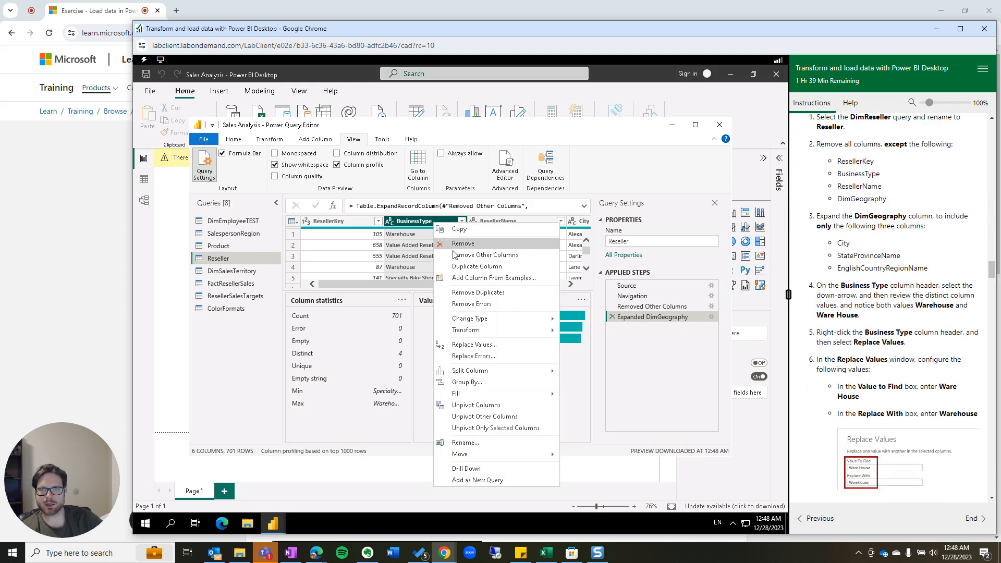
click(462, 346)
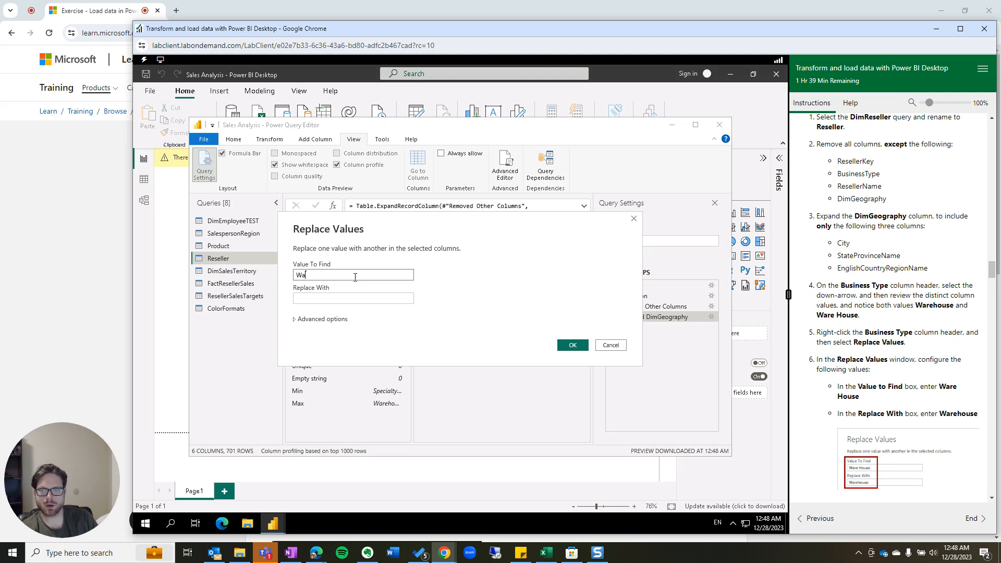
text(House)
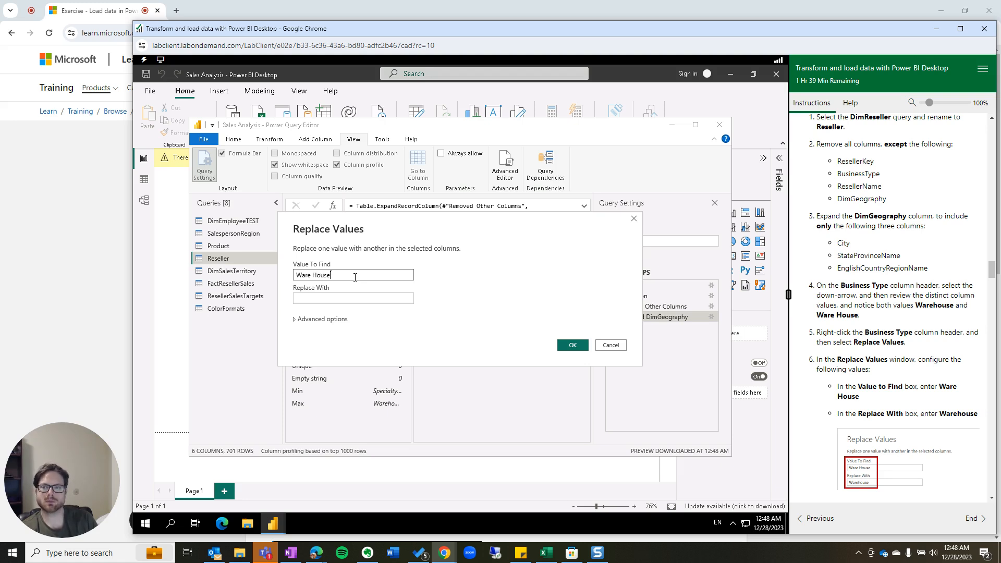
key(Tab)
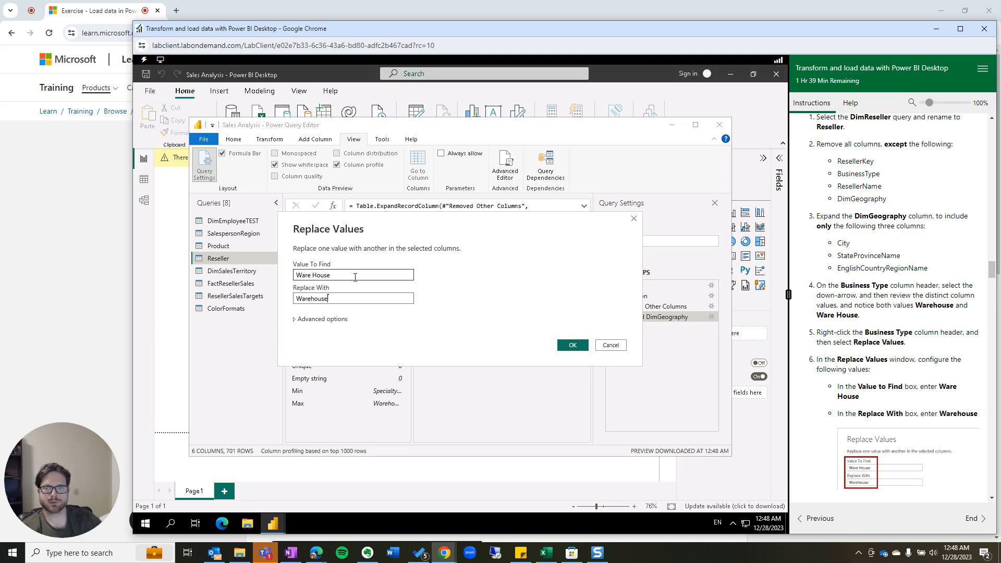
click(571, 345)
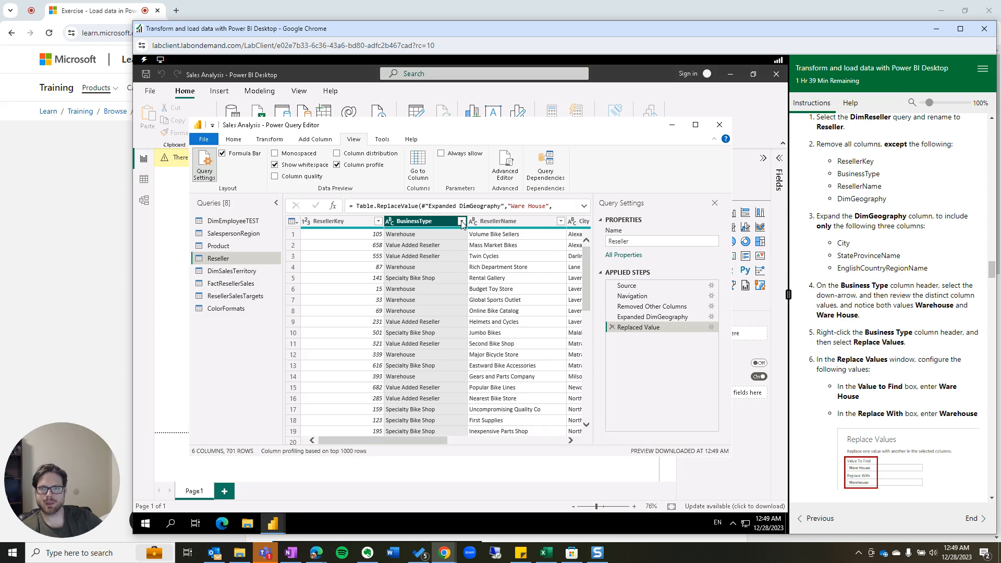
Rename the Replaced Value applied step to 'Replaced Ware House'.
right_click(656, 331)
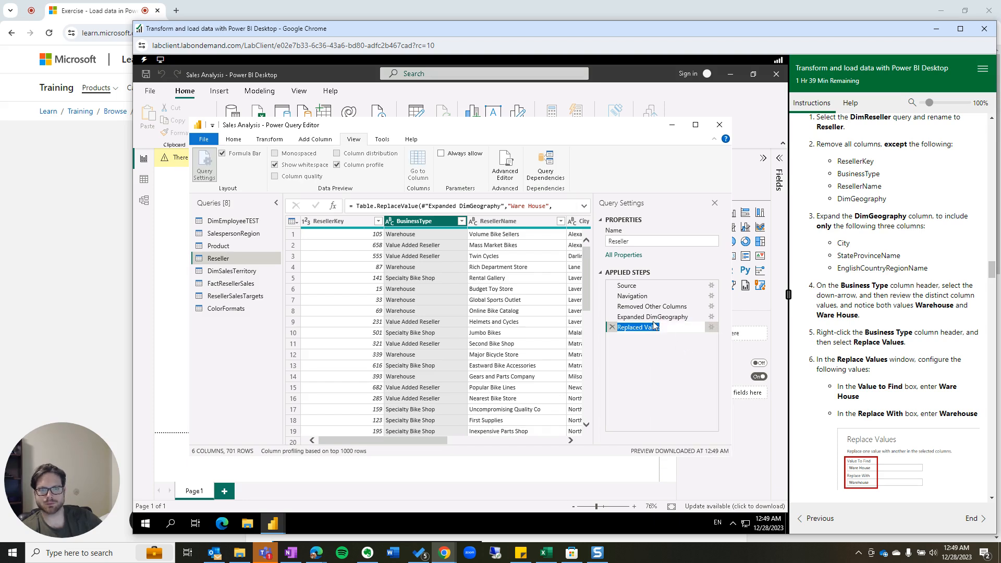
click(673, 327)
key(BackSpace)
key(BackSpace)
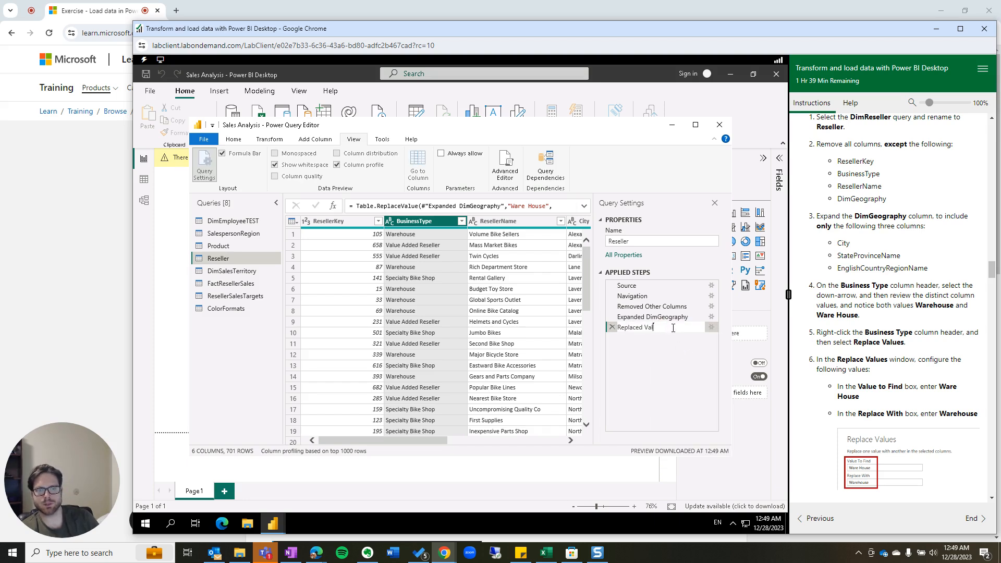
text(Ware )
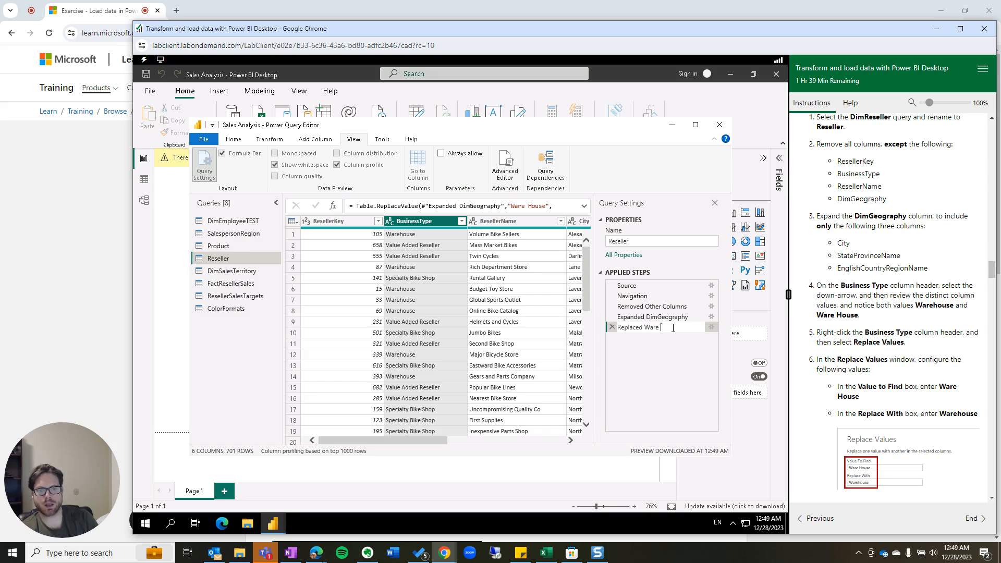
text(House)
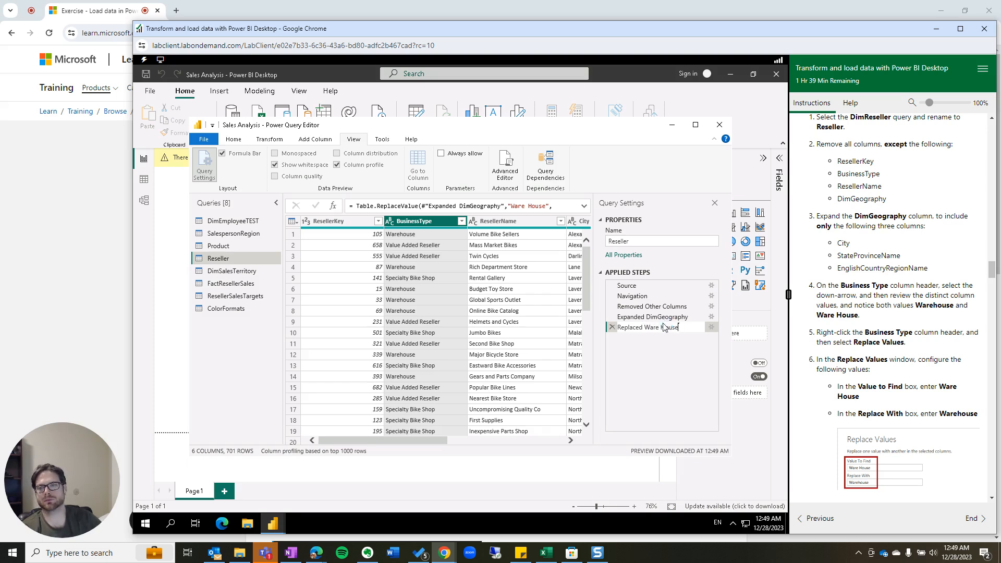
key(Return)
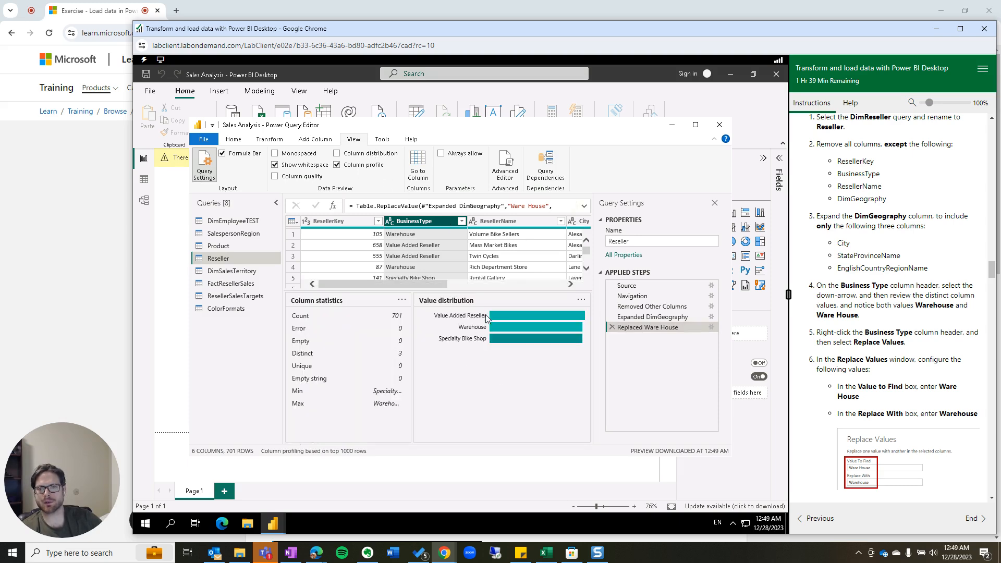
Compare BusinessType profiles before and after the step, confirming only 3 distinct values remain.
click(634, 318)
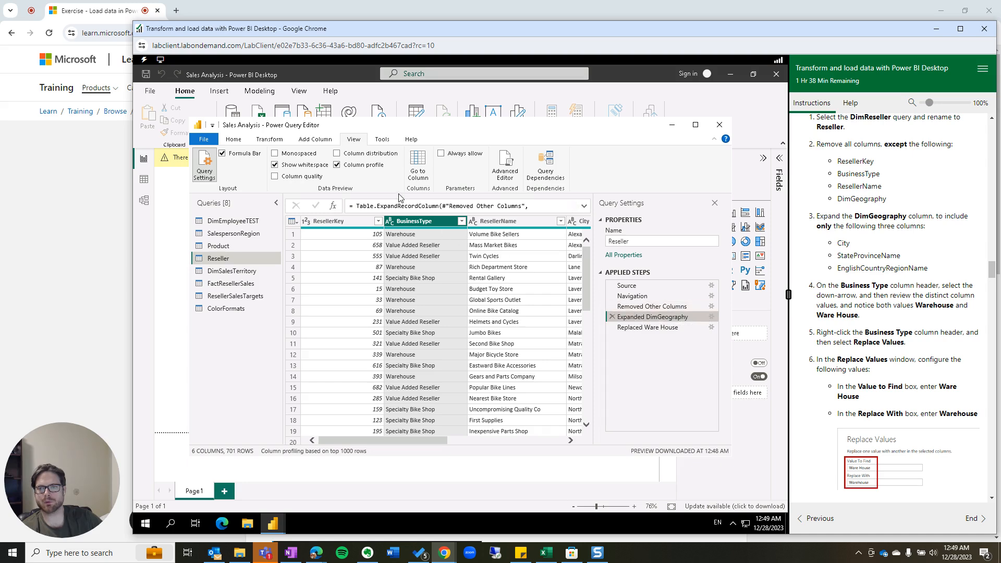
click(337, 154)
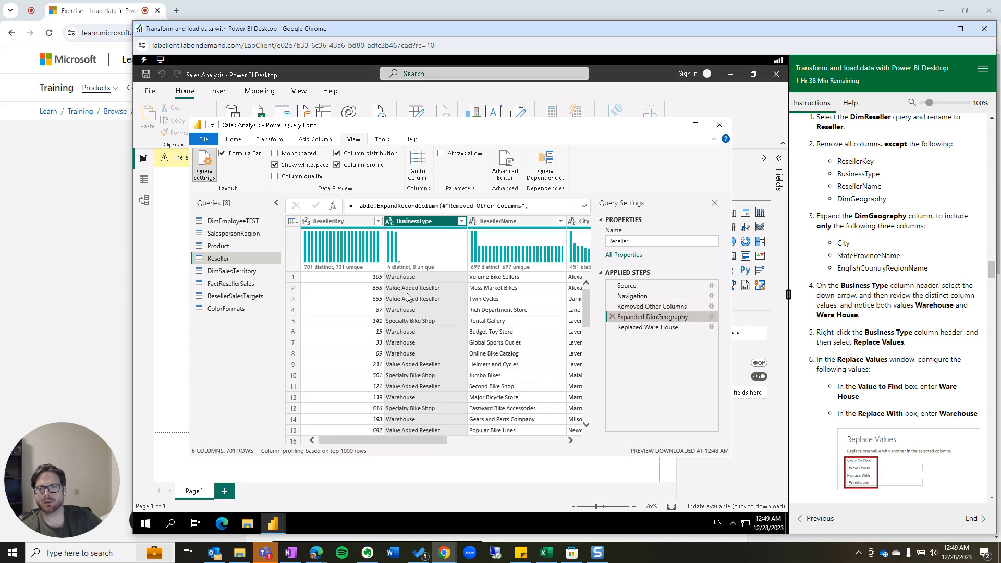
click(337, 165)
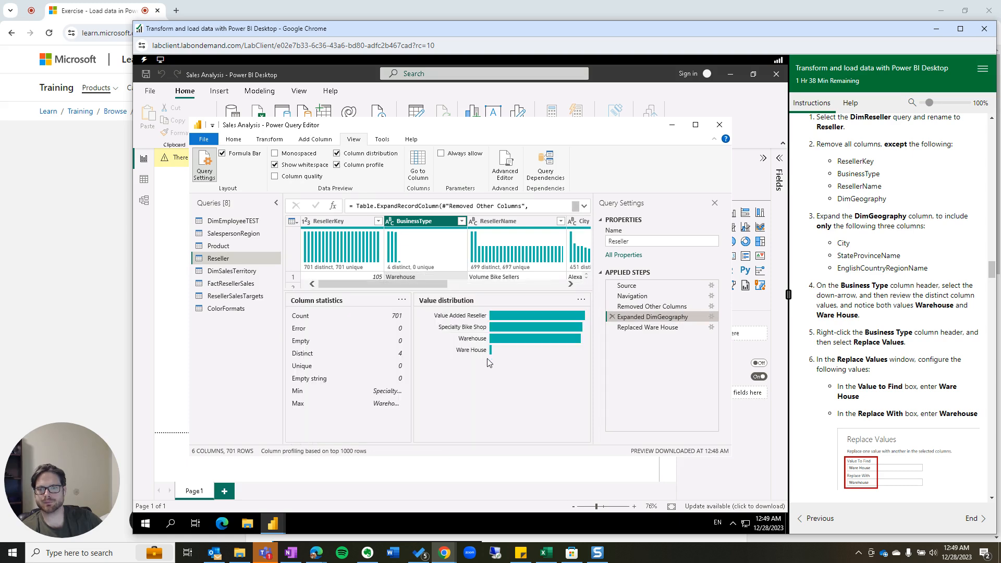
click(658, 328)
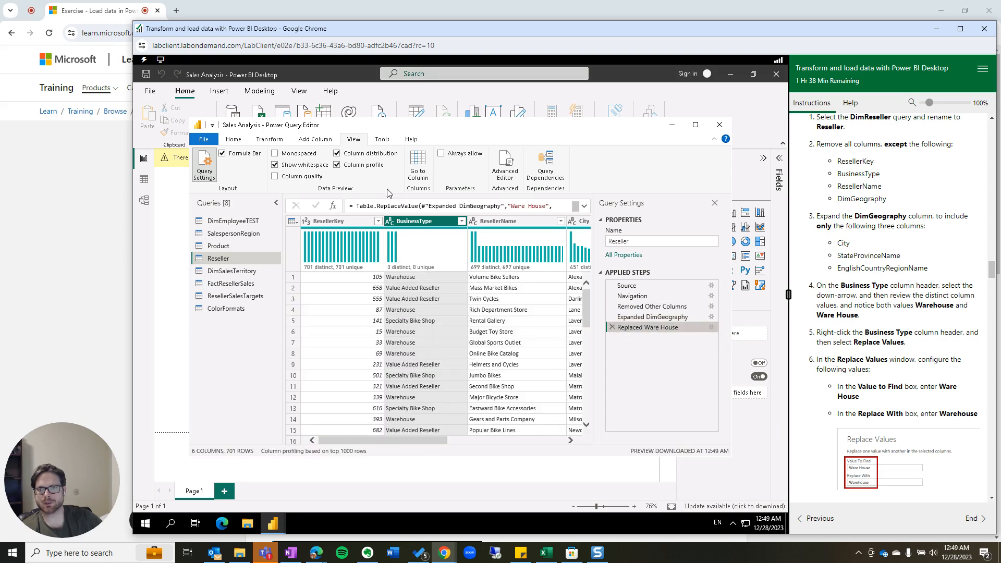
click(338, 165)
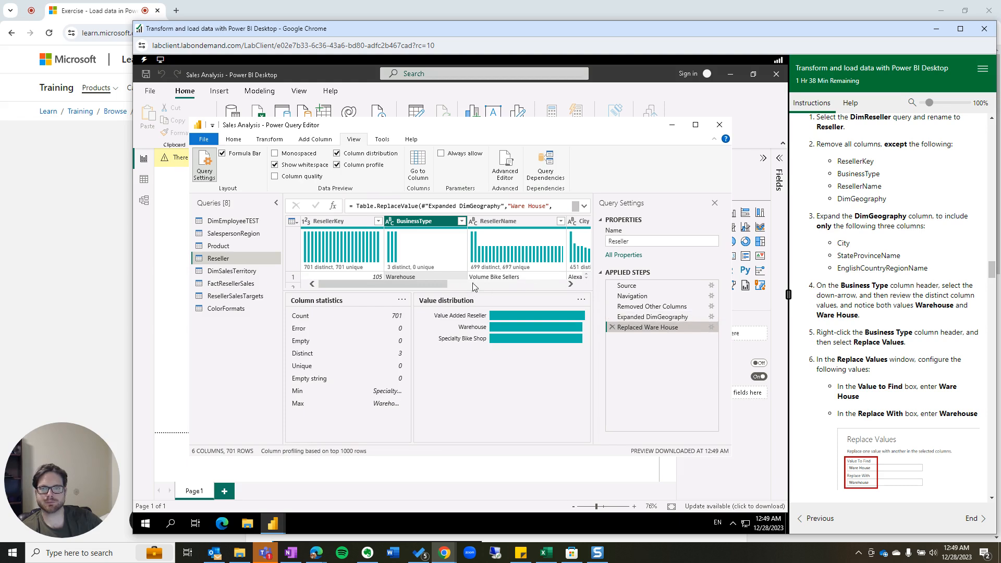
scroll(847, 382, down, 4)
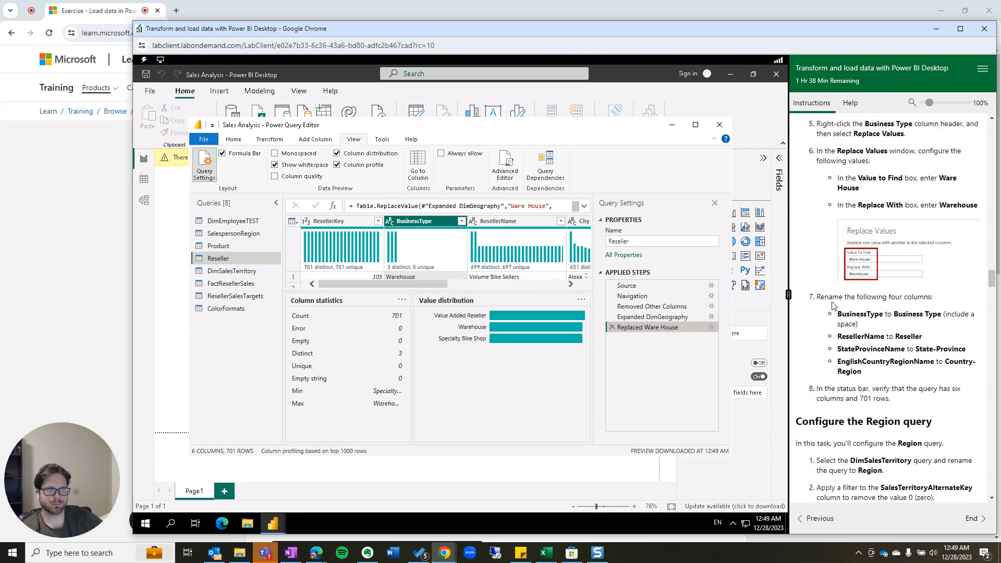
Rename BusinessType to 'Business Type' and ResellerName to 'Reseller'.
right_click(413, 222)
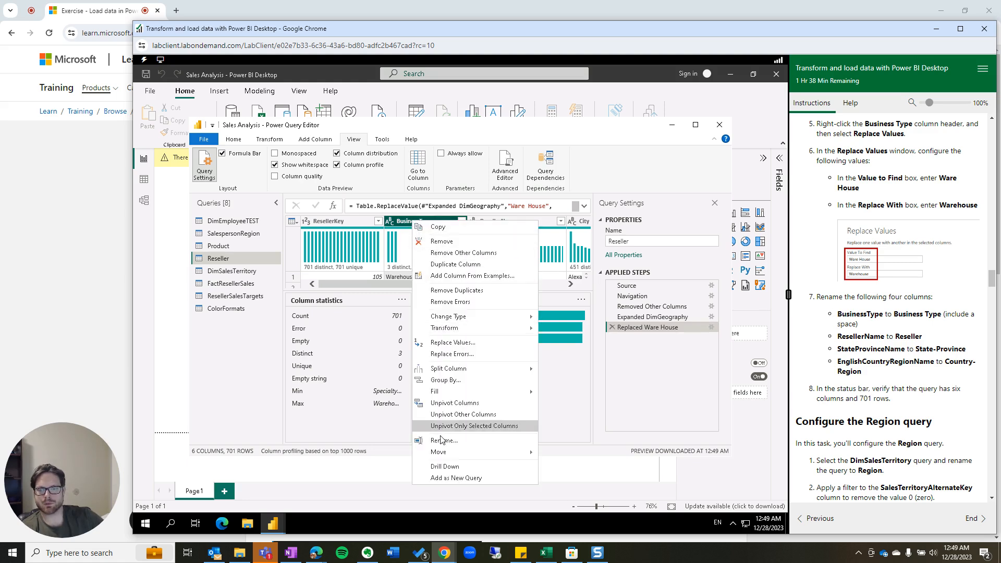
click(443, 441)
click(419, 219)
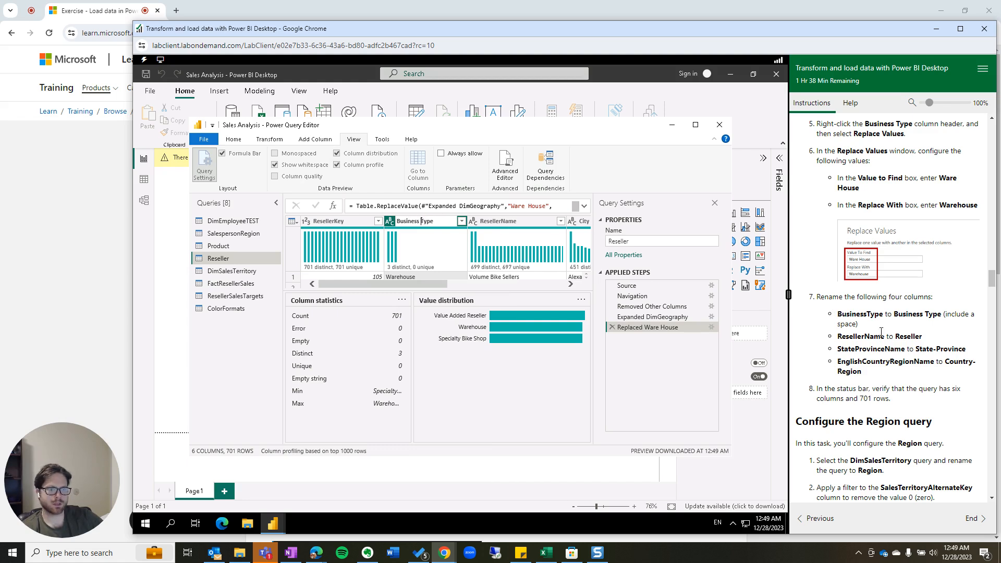
click(513, 223)
right_click(514, 223)
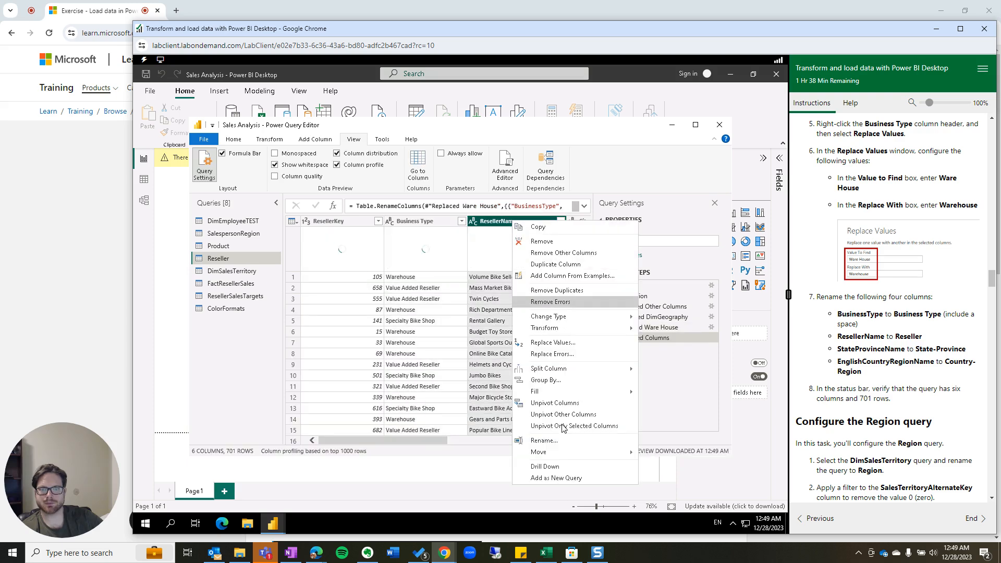
click(544, 441)
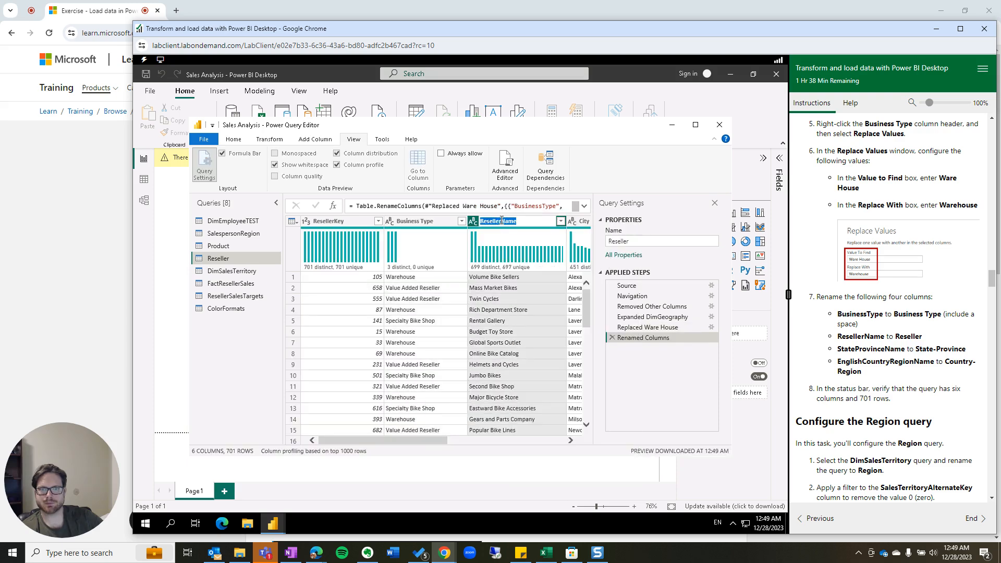
click(501, 220)
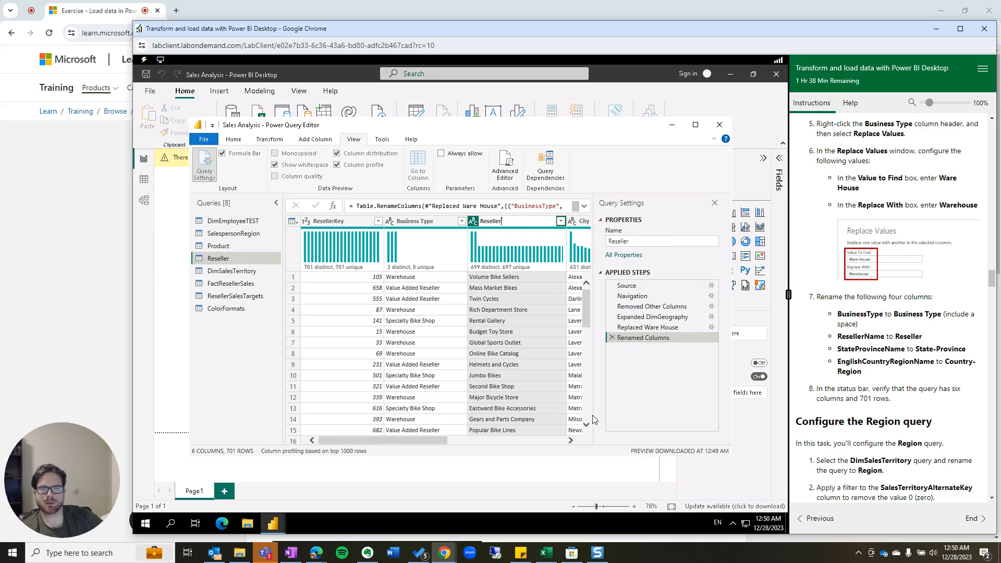
key(Return)
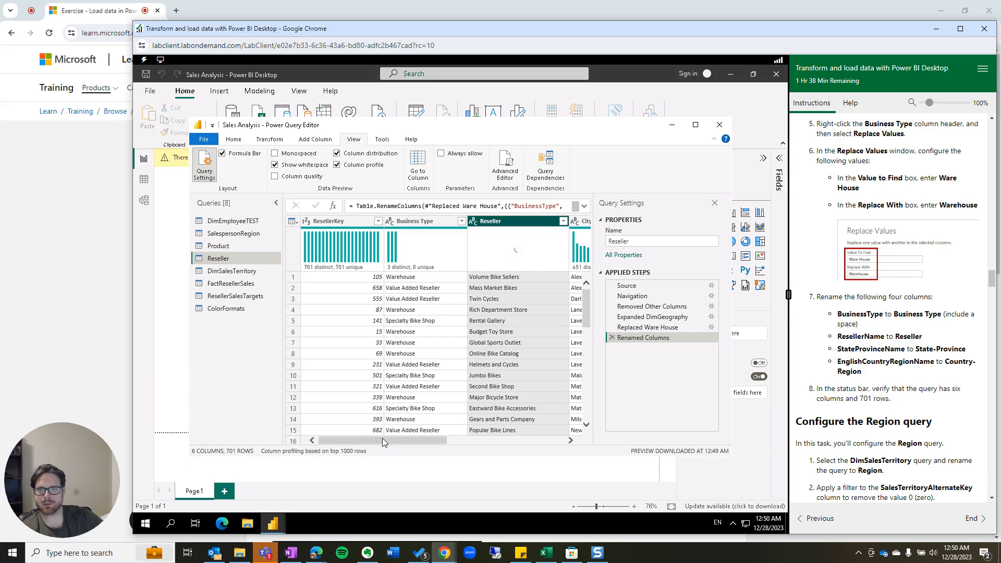
Rename StateProvinceName to 'StateProvince', then to 'State-Province' via Transform > Rename.
drag(383, 442, 488, 444)
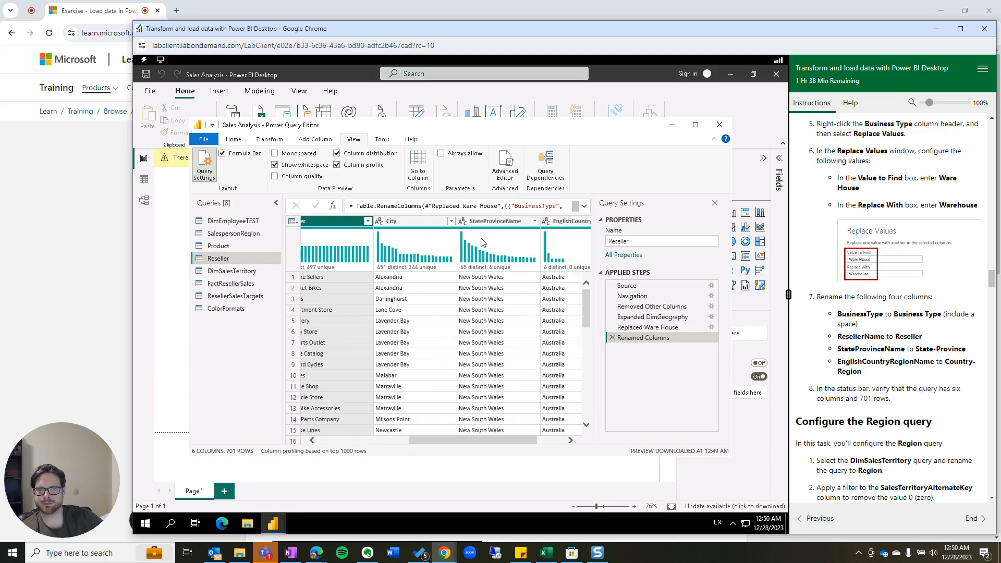
click(490, 222)
right_click(490, 223)
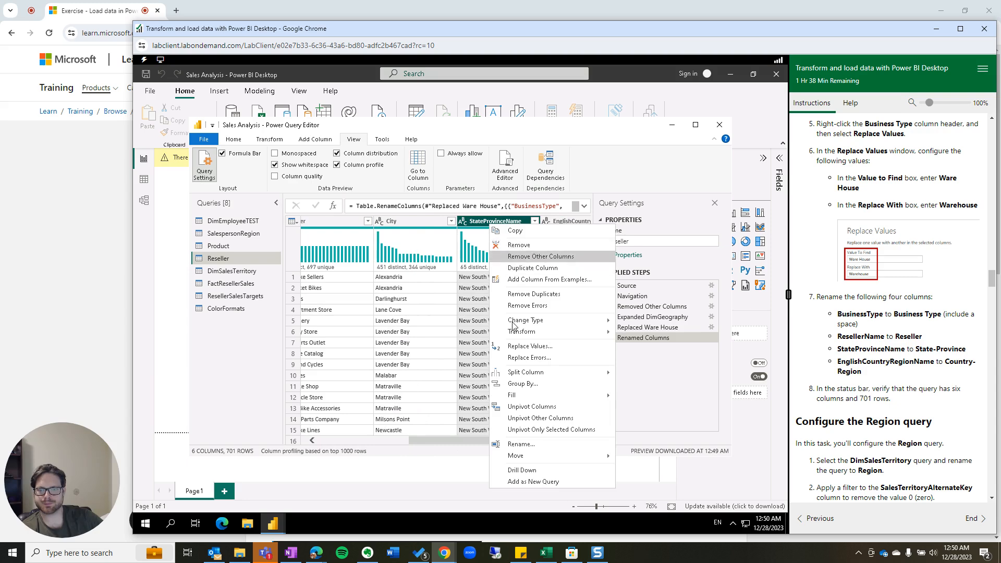
click(521, 444)
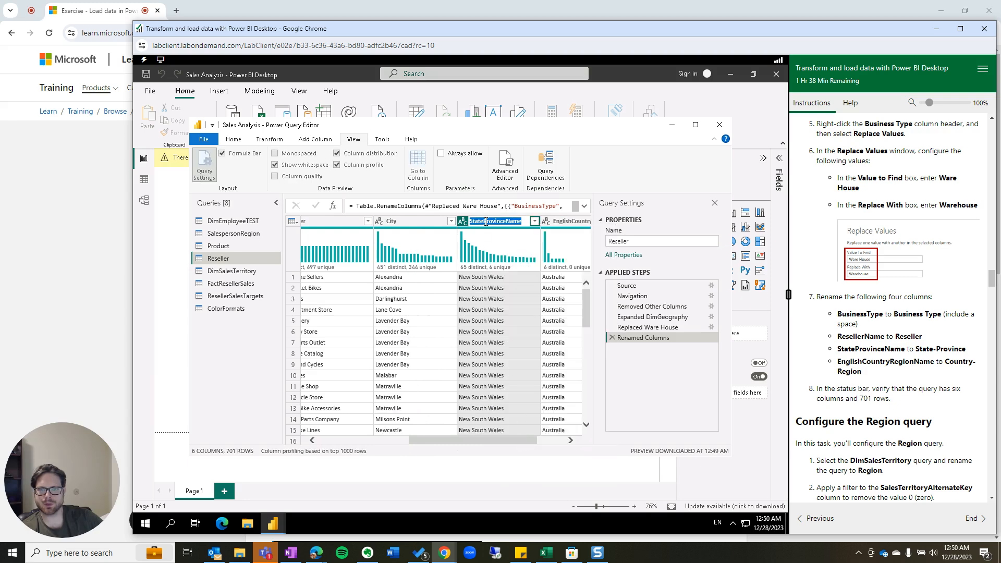
click(505, 221)
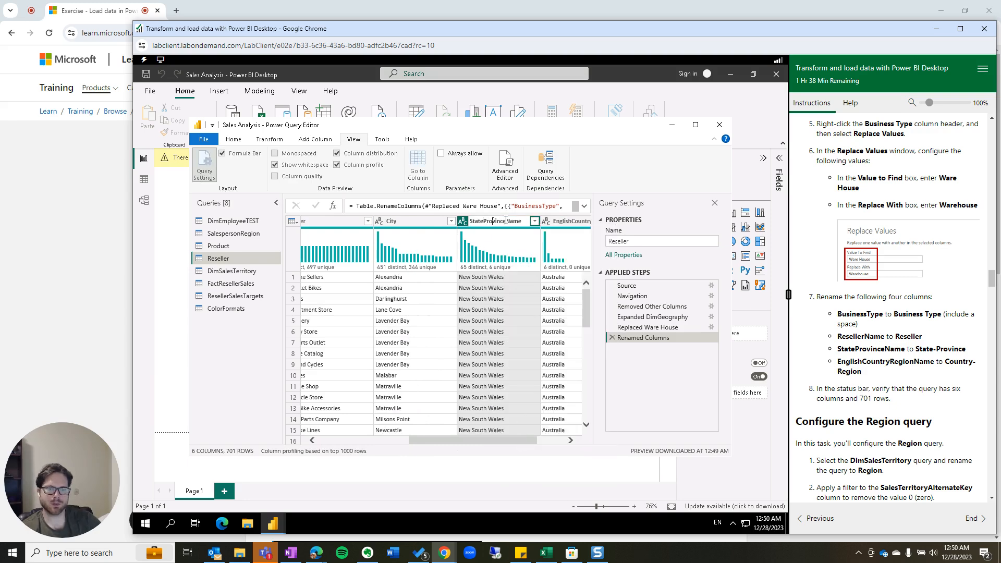
key(Delete)
key(Delete)
key(Delete)
key(Delete)
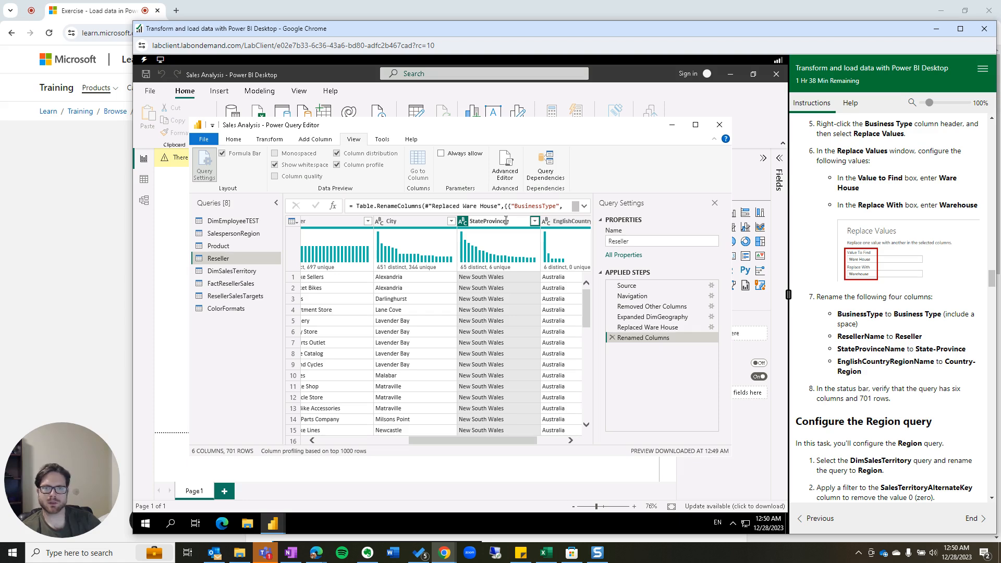
key(Return)
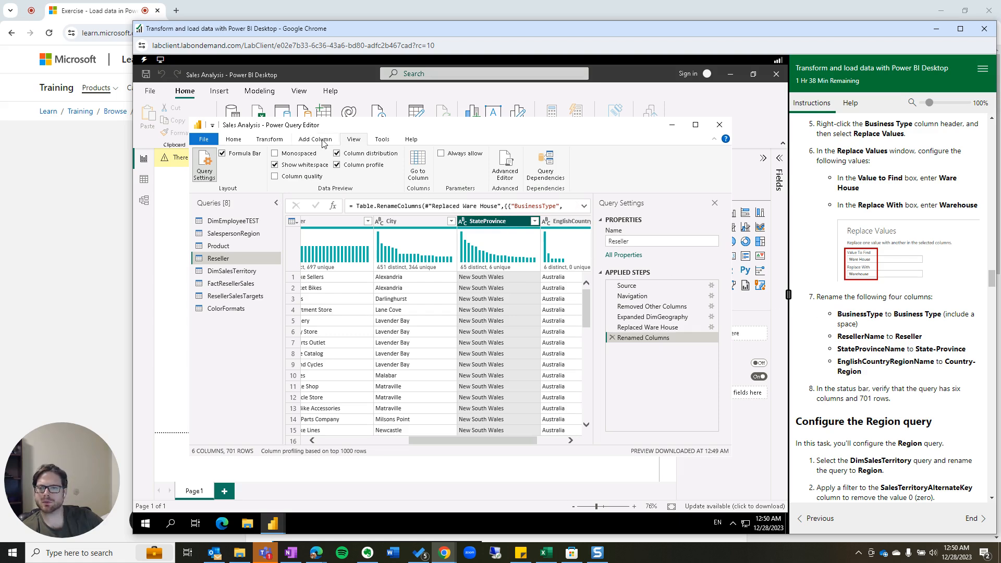
click(270, 141)
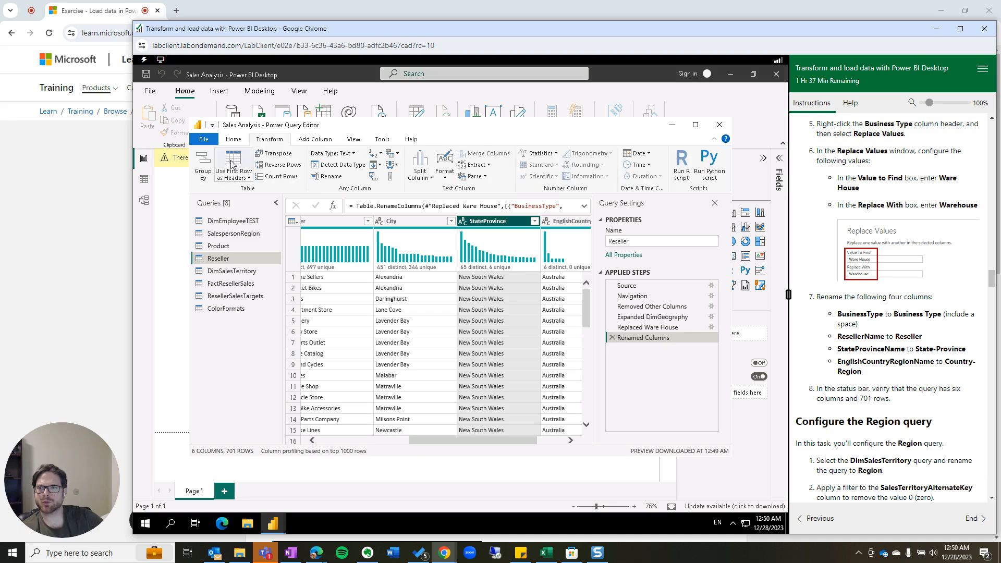
click(332, 177)
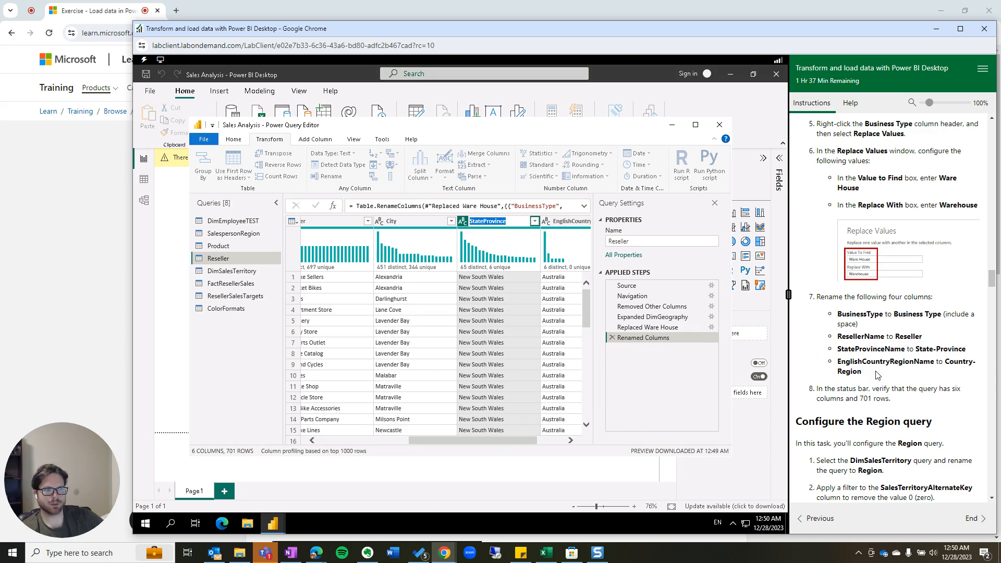
click(483, 221)
text(-)
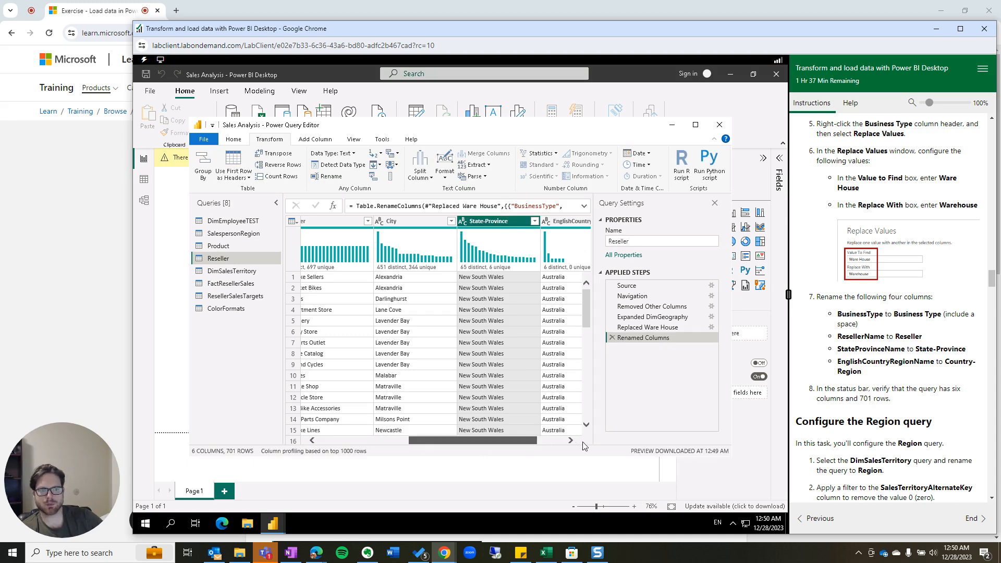
drag(531, 441, 558, 441)
Rename EnglishCountryRegionName to 'Country-Region'.
right_click(536, 225)
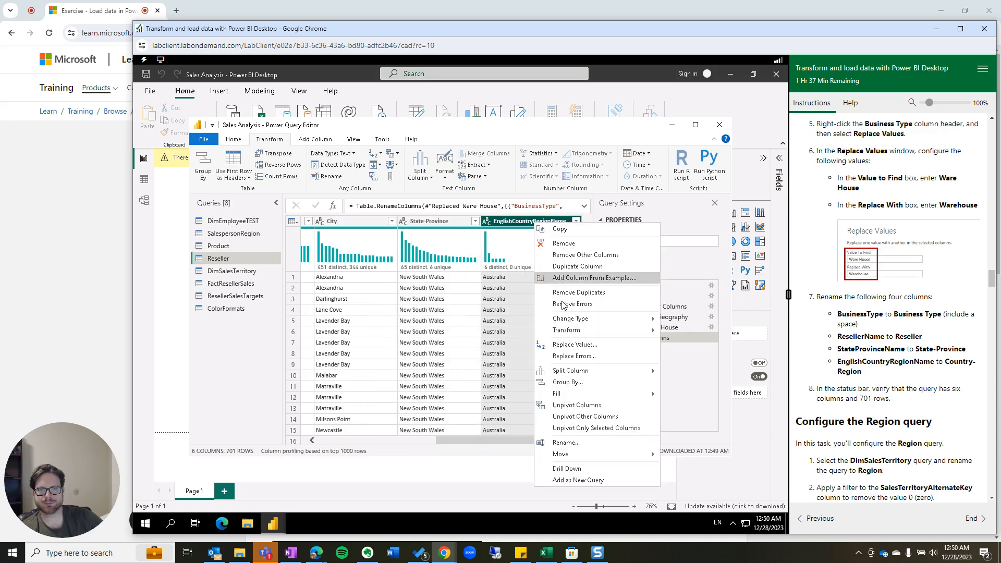
click(573, 443)
text(Co)
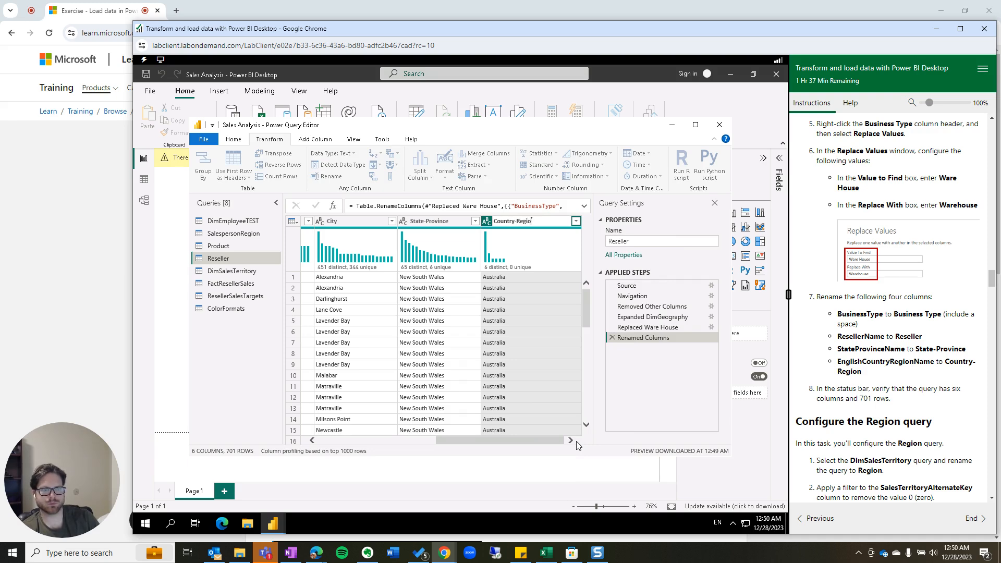
key(Return)
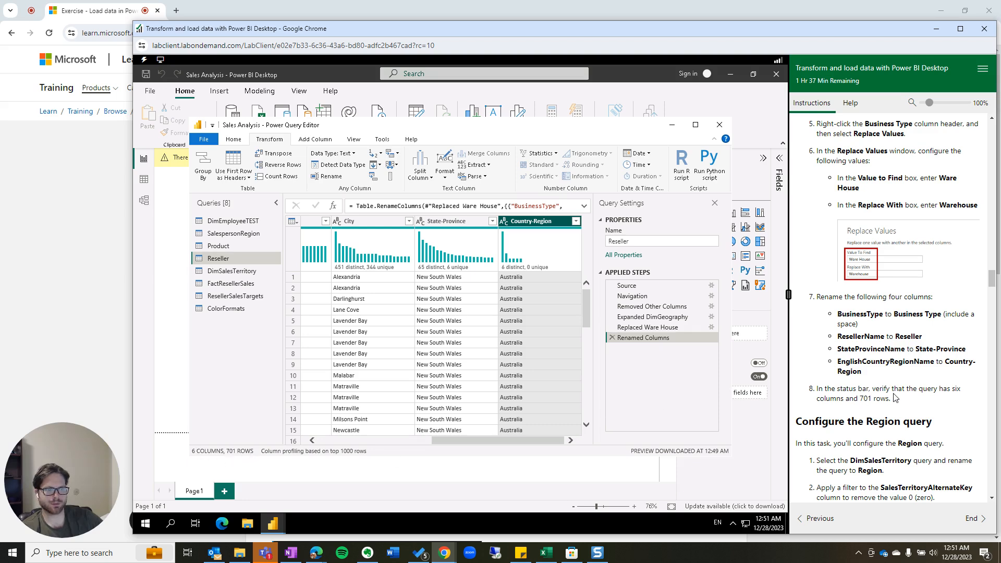
scroll(889, 415, down, 2)
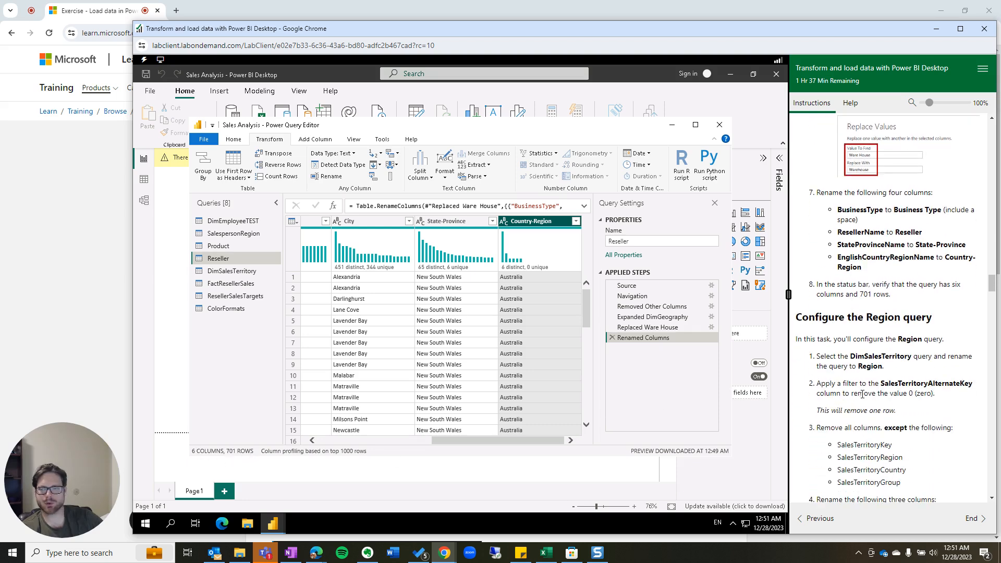
scroll(861, 394, down, 1)
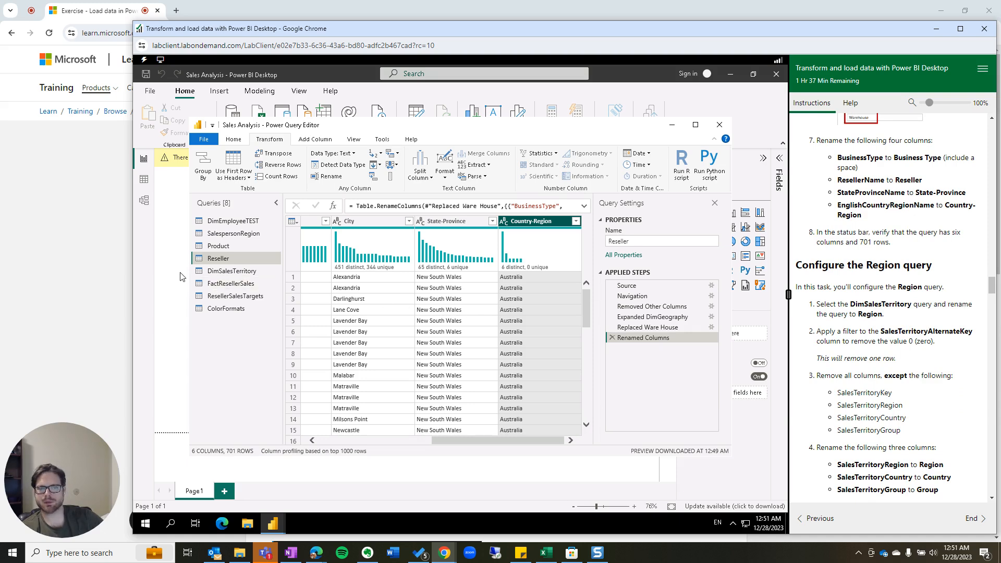
Rename the DimSalesTerritory query to 'Region'.
click(232, 271)
click(670, 240)
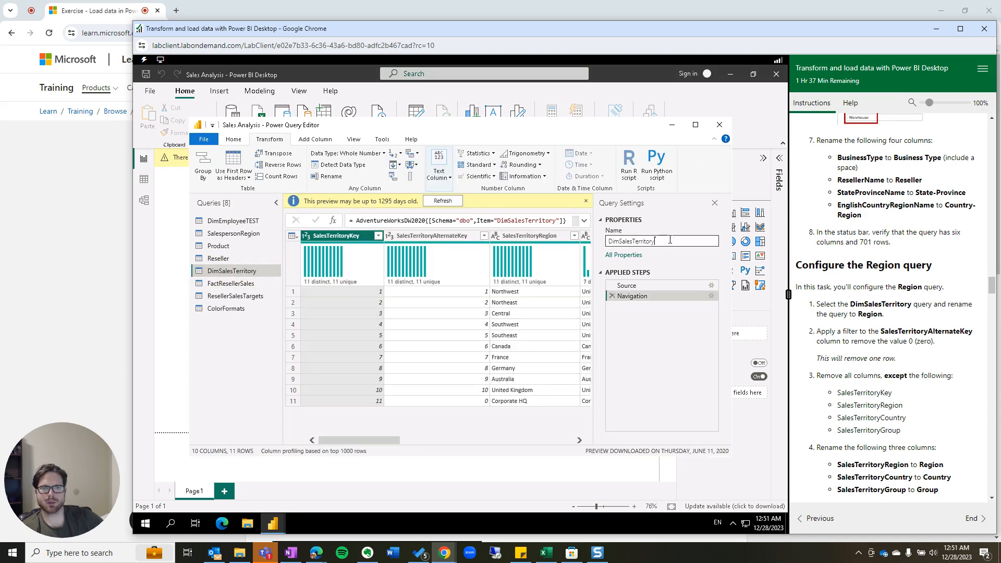
key(ctrl+a)
text(Regio)
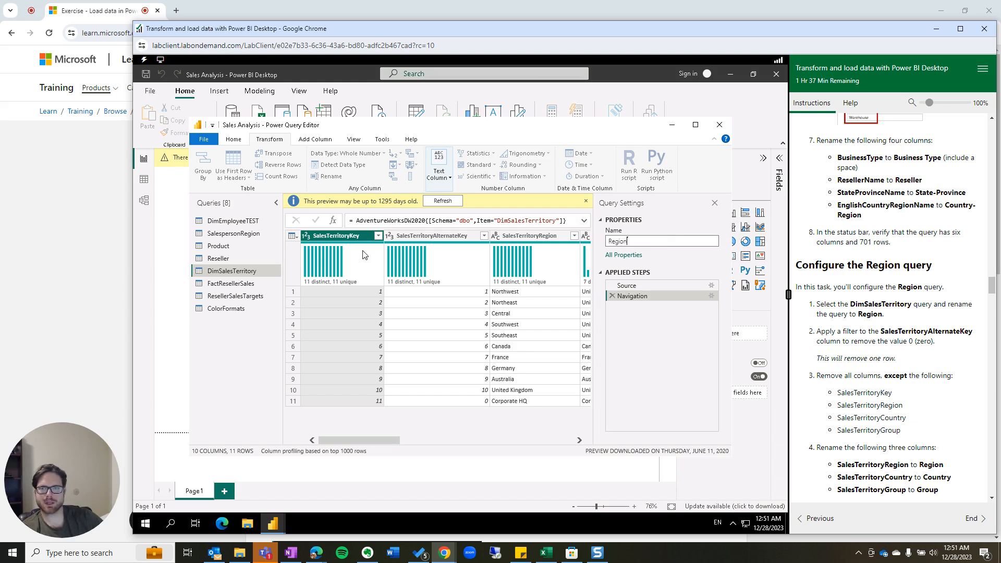
key(Return)
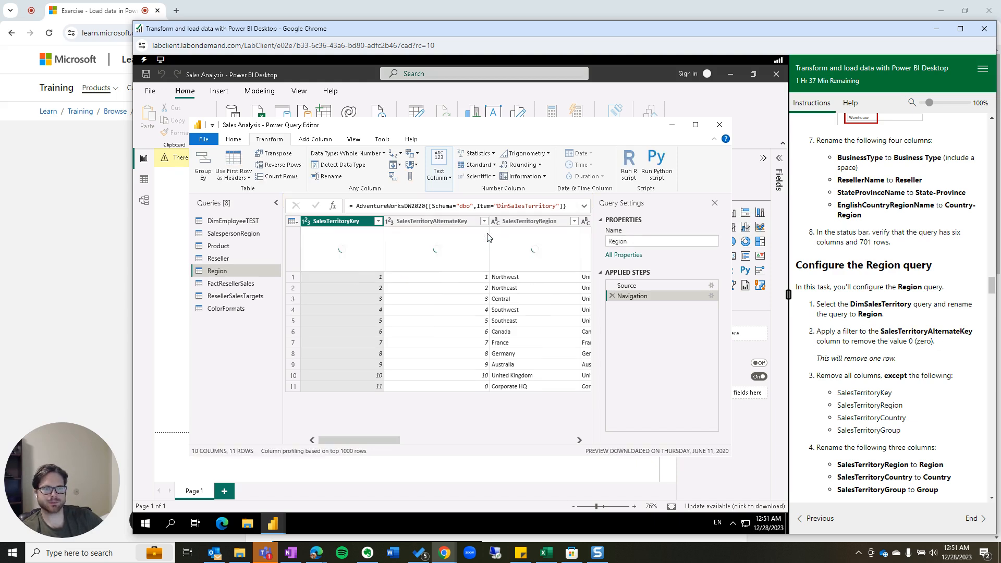
Filter SalesTerritoryAlternateKey to exclude 0, leaving 10 rows.
click(484, 221)
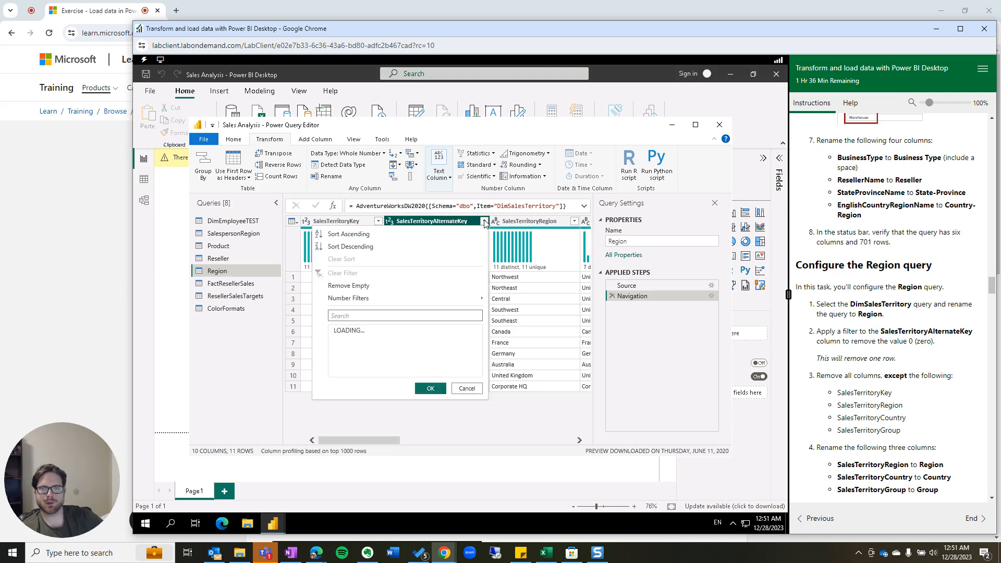
click(338, 342)
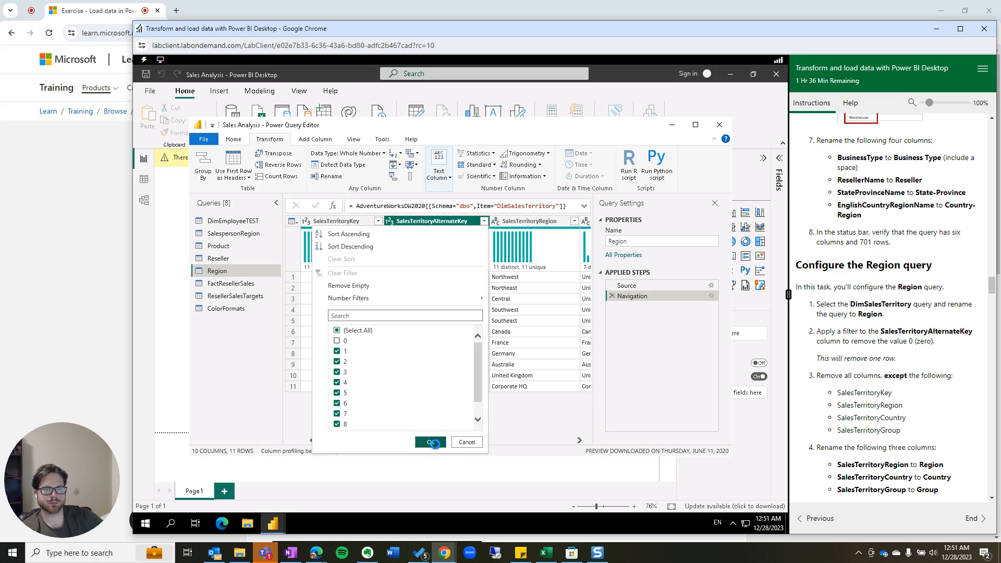
click(435, 447)
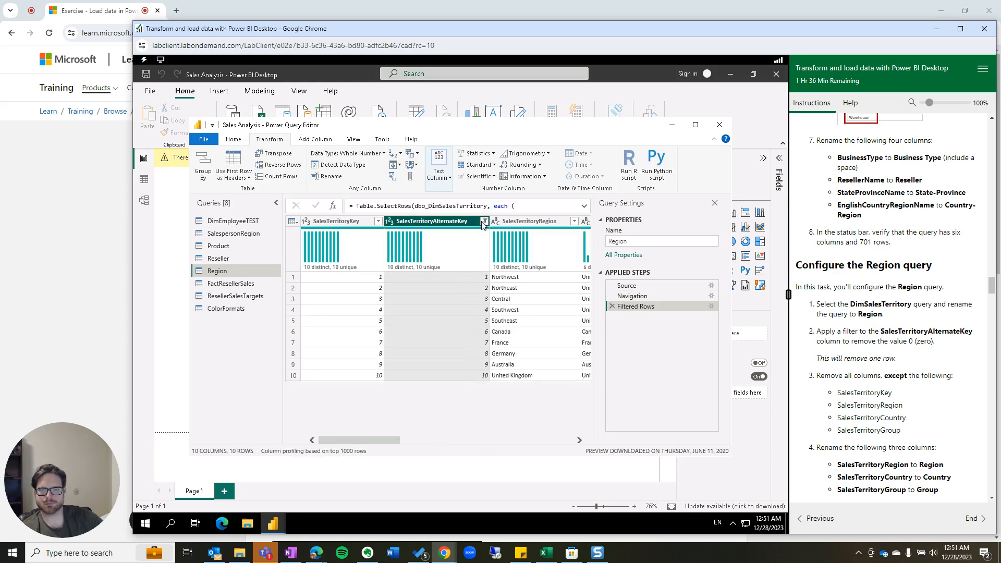
click(483, 221)
click(337, 338)
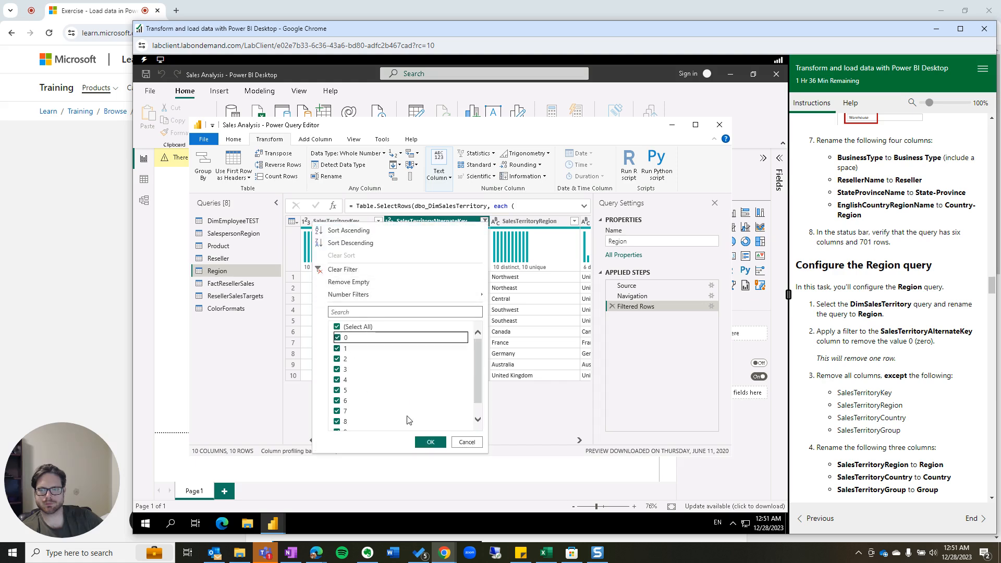
scroll(481, 397, down, 1)
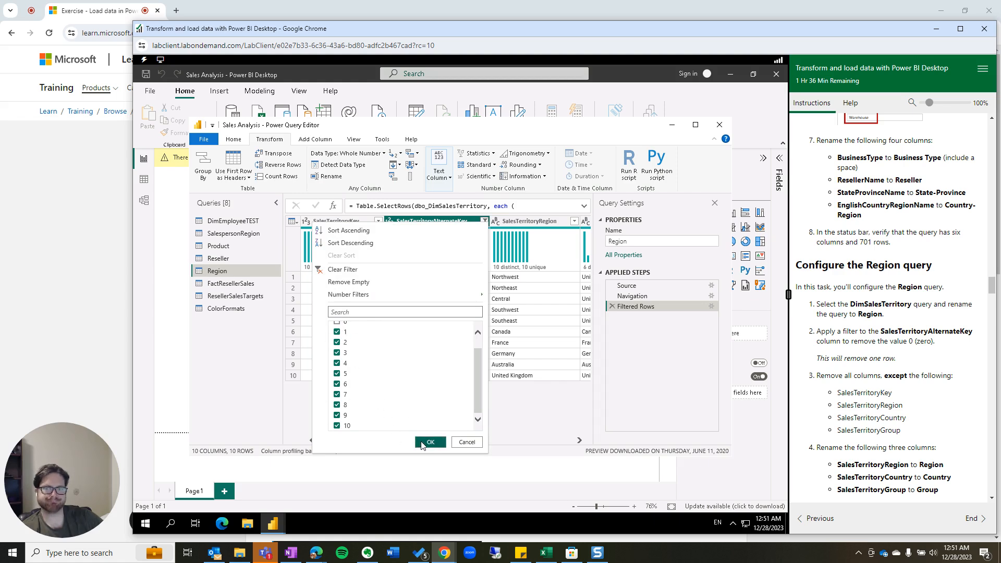
click(430, 442)
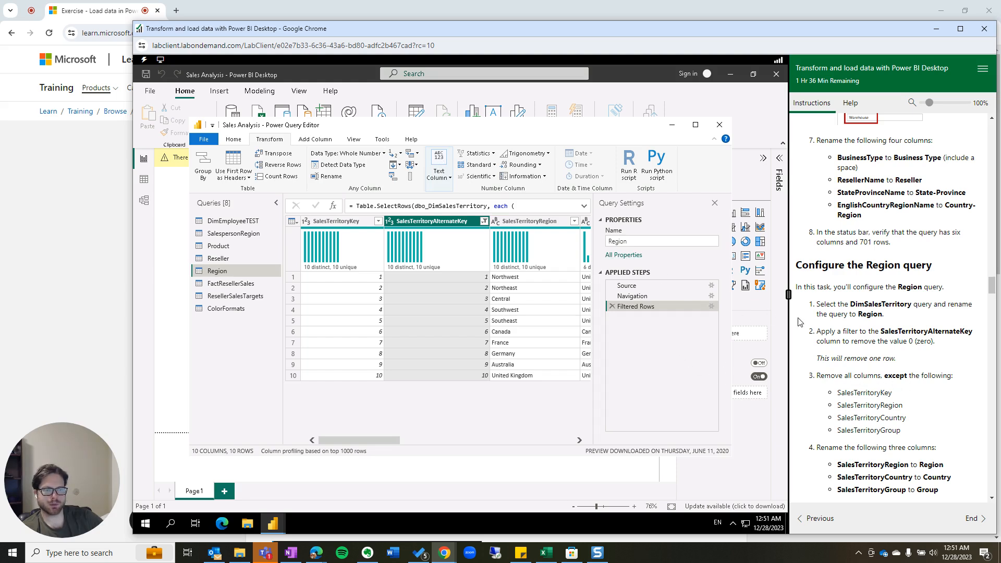
Select the key, Region, Country and Group territory columns and remove all others, leaving 4 columns.
click(331, 222)
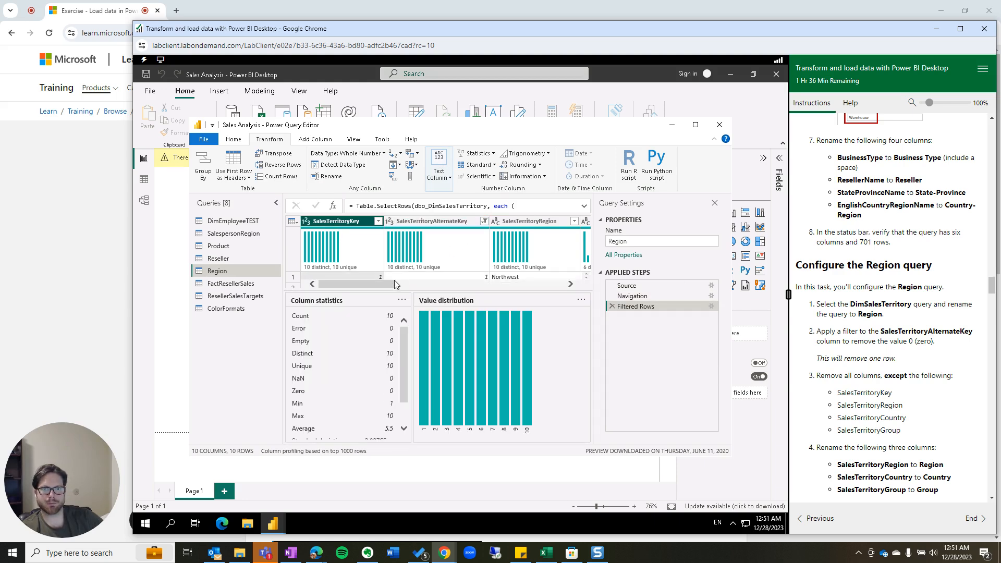
ctrl+click(536, 223)
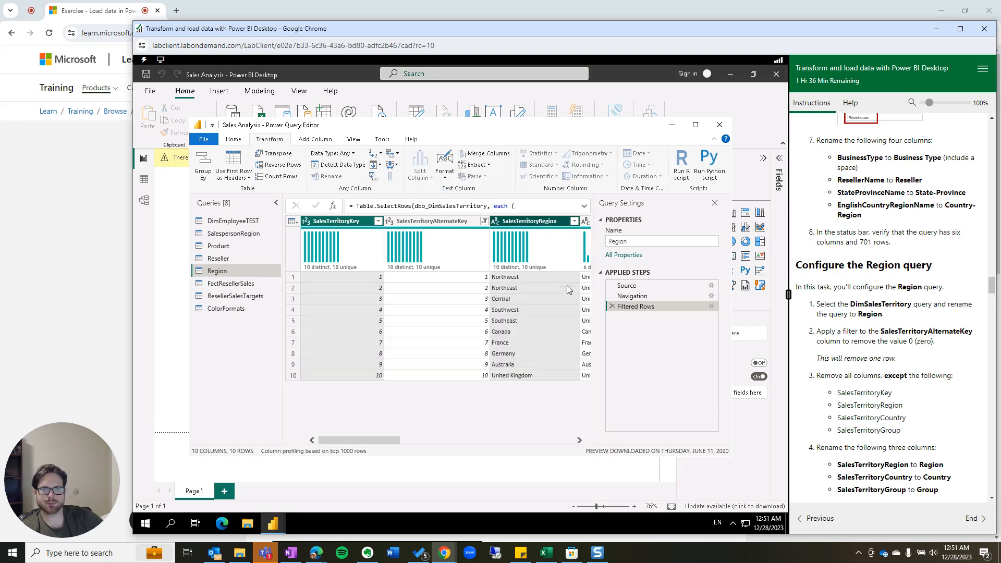
drag(397, 439, 468, 447)
ctrl+click(402, 222)
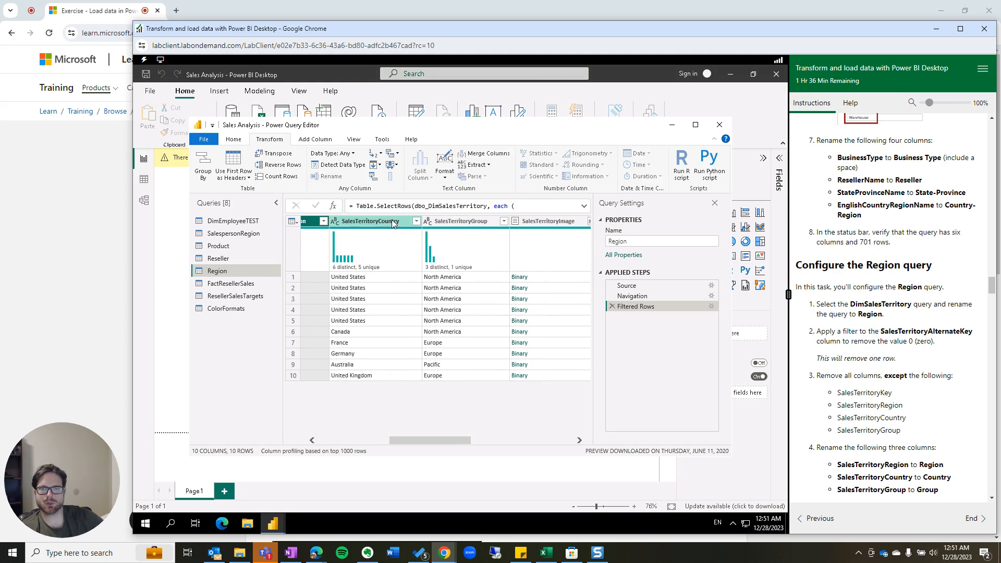
ctrl+click(454, 221)
right_click(441, 221)
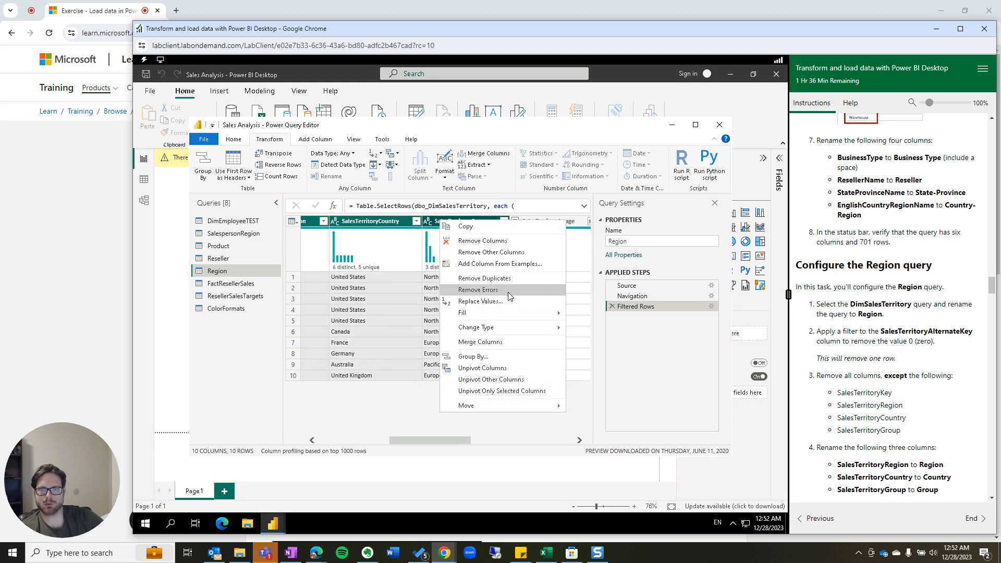
click(500, 253)
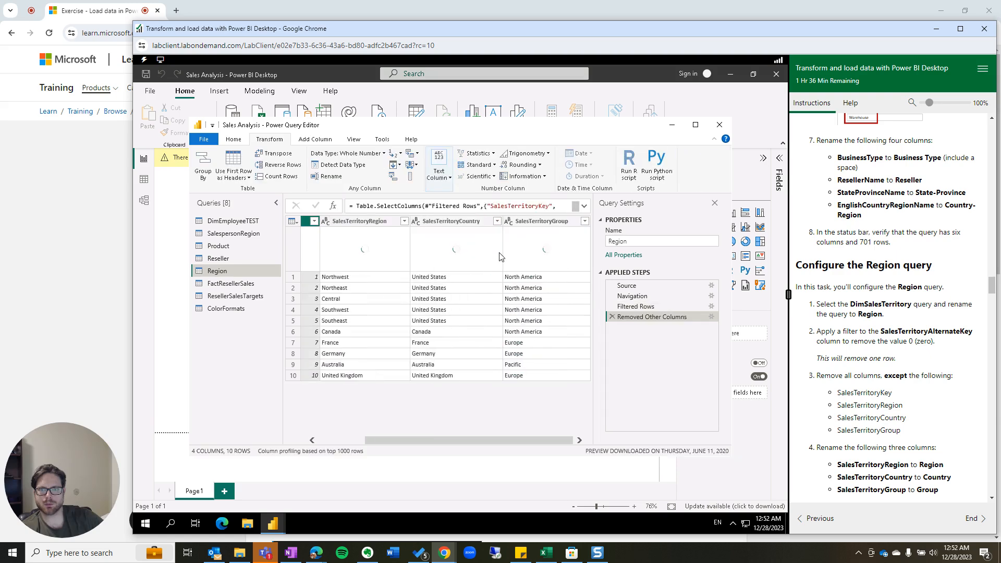
scroll(884, 433, down, 1)
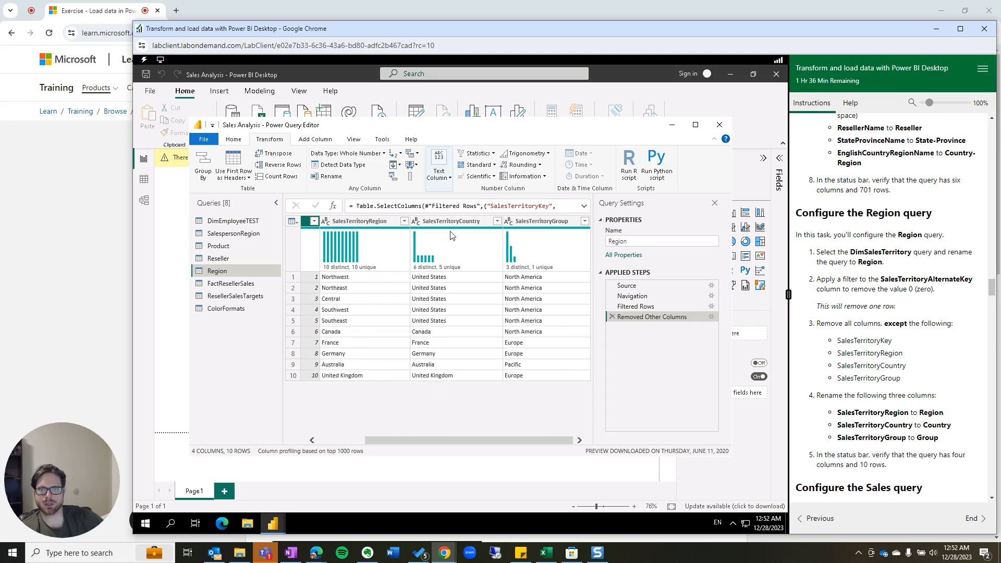
Rename SalesTerritoryRegion to 'Region'.
right_click(379, 223)
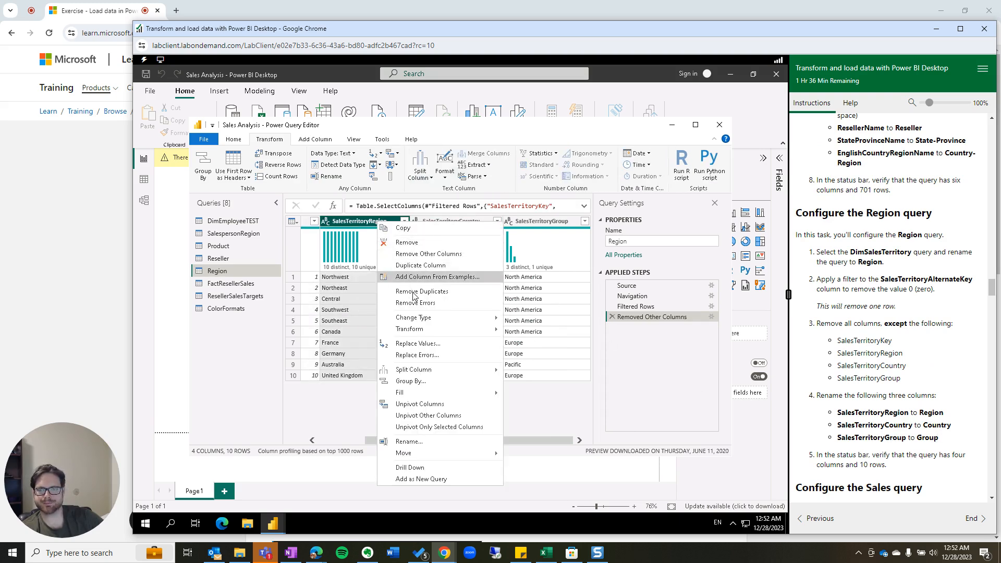
click(435, 446)
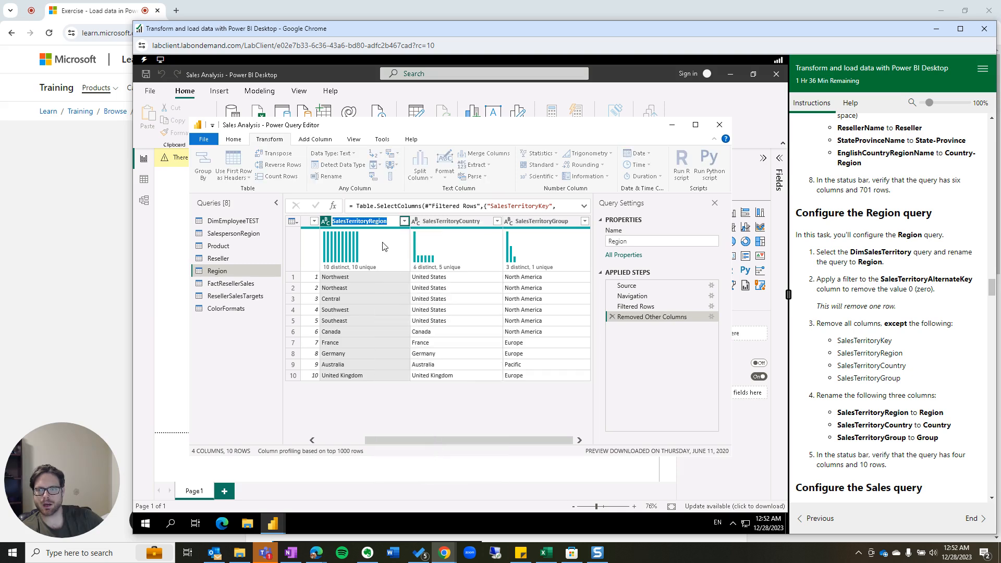
click(371, 221)
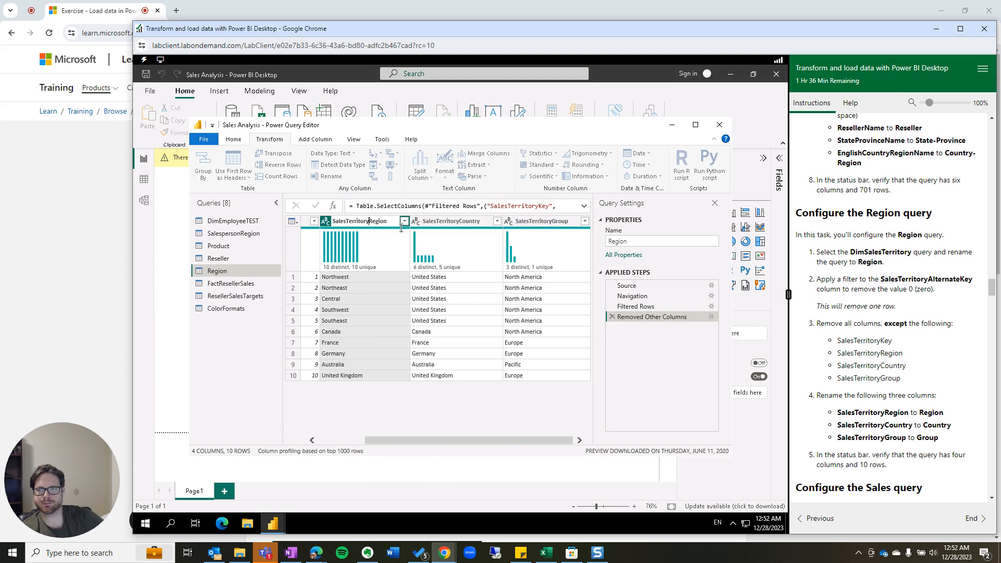
key(BackSpace)
key(BackSpace)
key(BackSpace)
key(BackSpace)
key(BackSpace)
key(BackSpace)
key(BackSpace)
key(BackSpace)
key(BackSpace)
key(BackSpace)
key(BackSpace)
key(BackSpace)
key(BackSpace)
key(BackSpace)
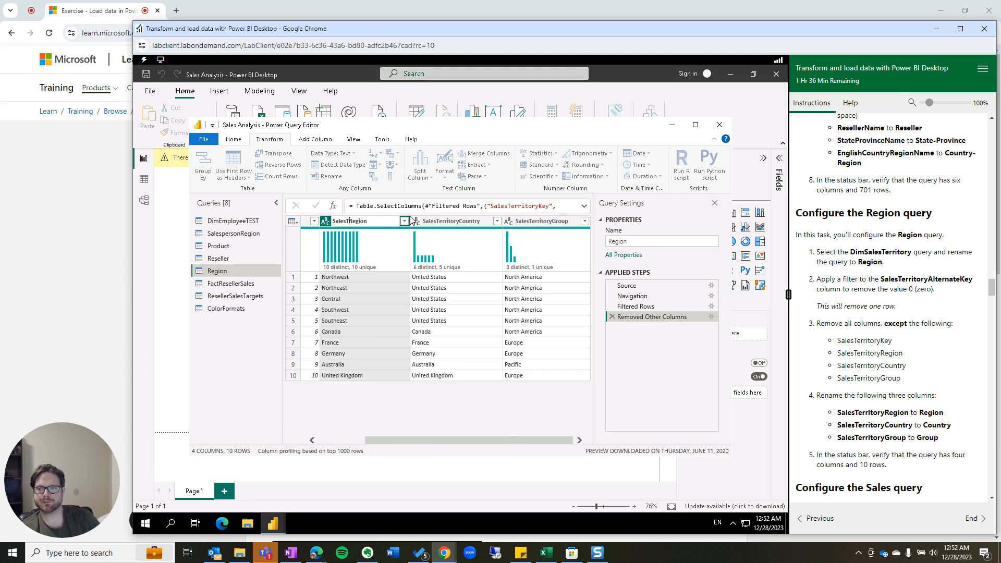
key(Return)
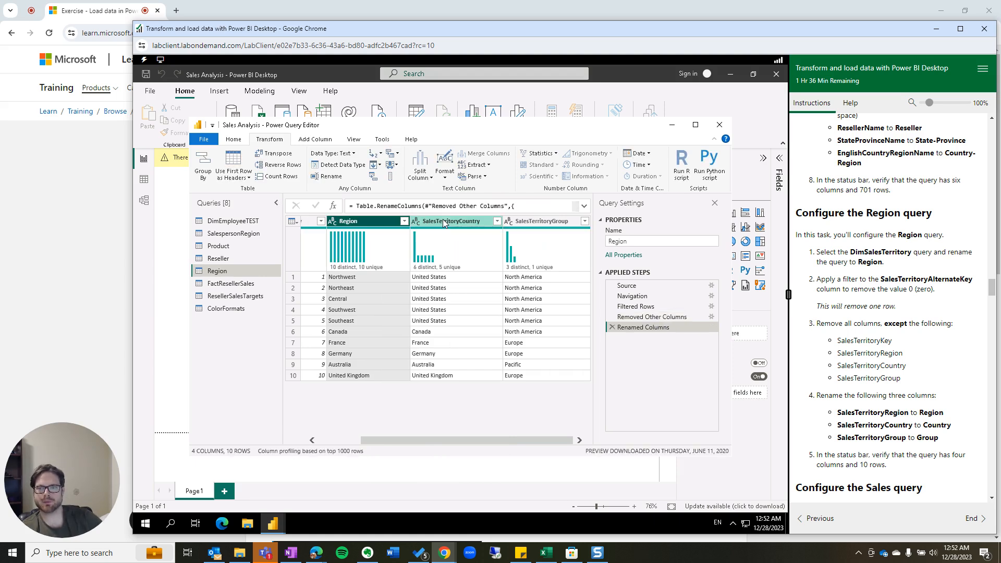
Rename SalesTerritoryCountry to 'Country' by editing its header.
double_click(443, 221)
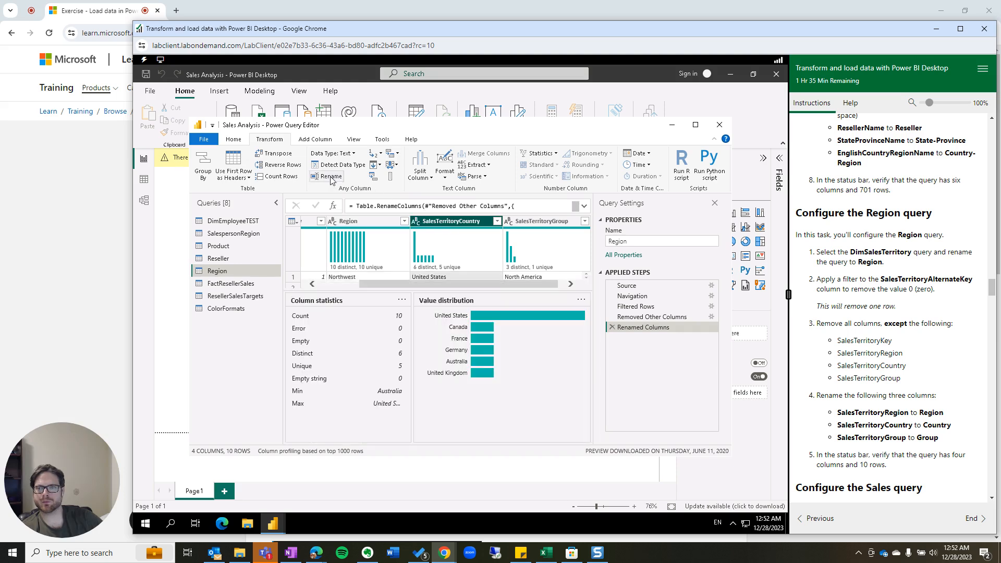
click(462, 221)
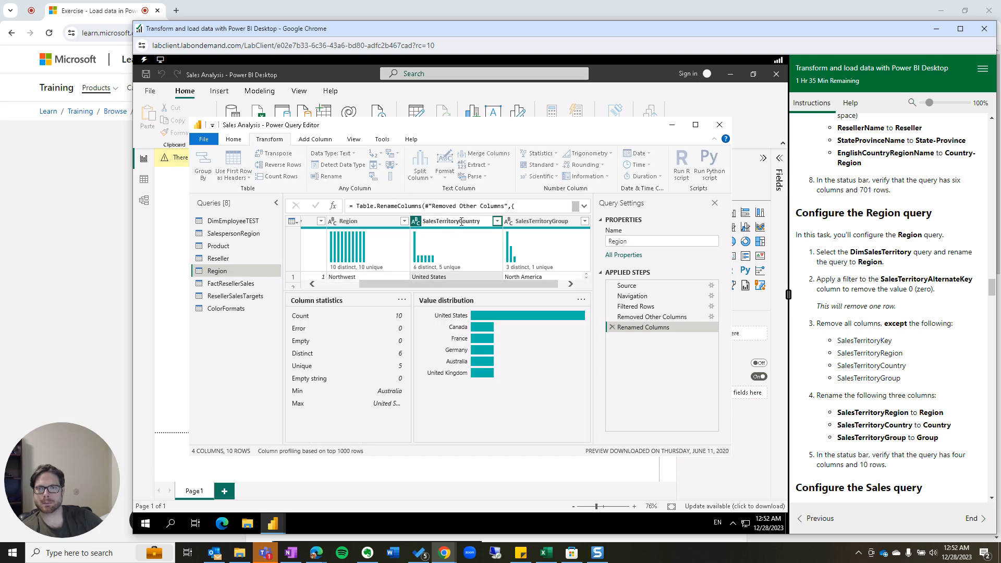
double_click(460, 221)
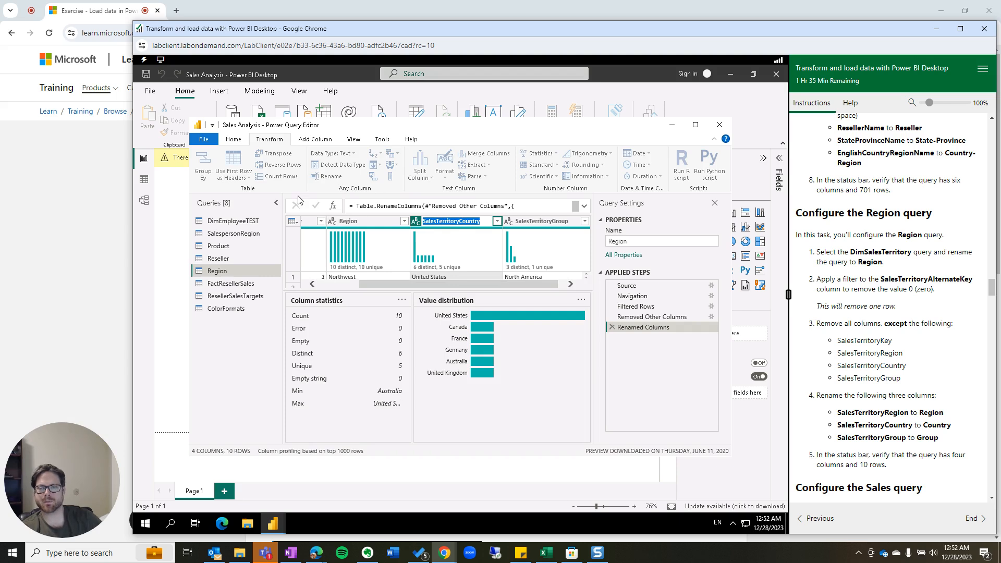
key(Home)
key(Delete)
key(Delete)
key(Delete)
key(Delete)
key(Delete)
key(Delete)
key(Delete)
key(Delete)
key(Delete)
key(Delete)
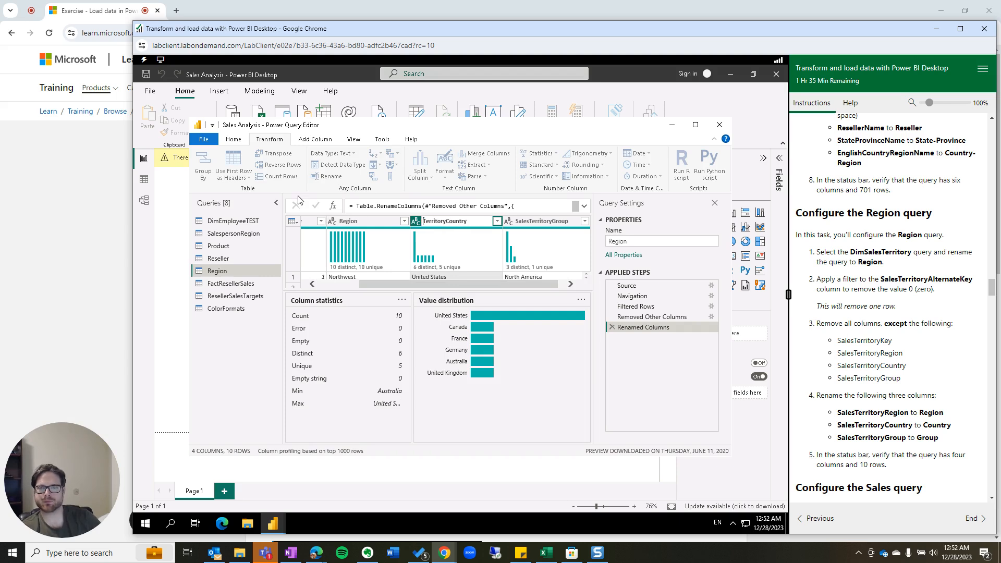
key(Delete)
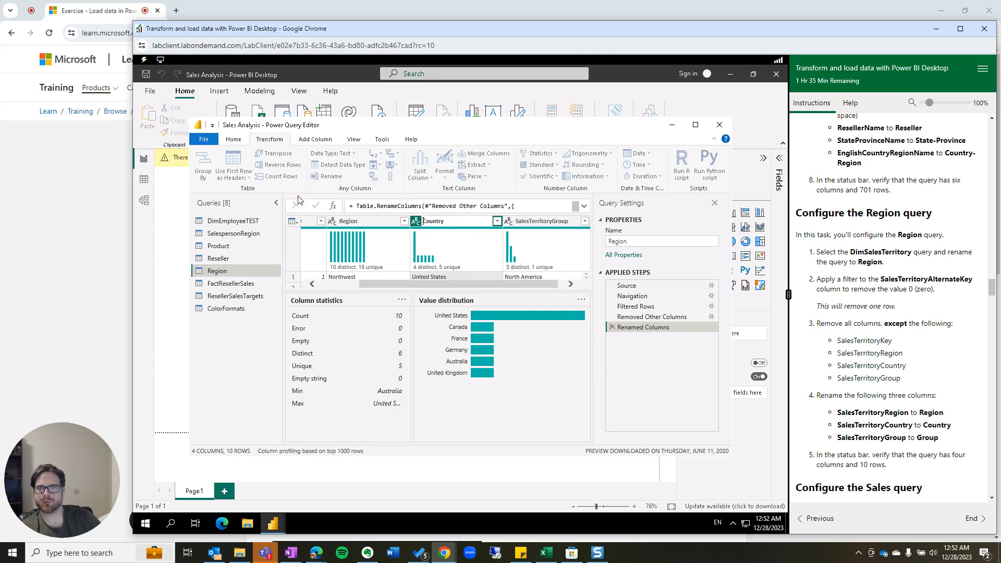
key(Return)
Rename SalesTerritoryGroup to 'Group' using the Alt, T, N keyboard shortcut.
click(536, 222)
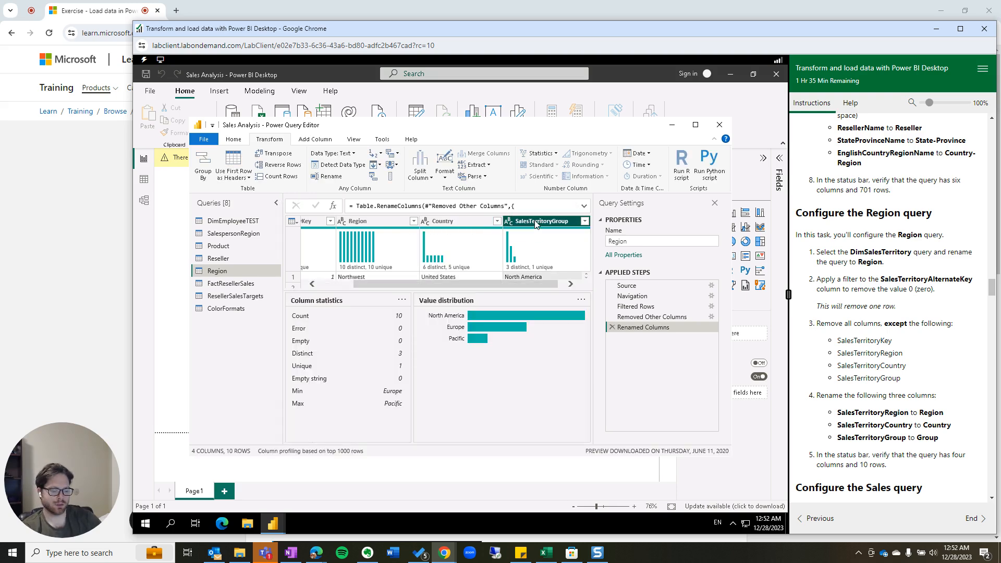
key(alt)
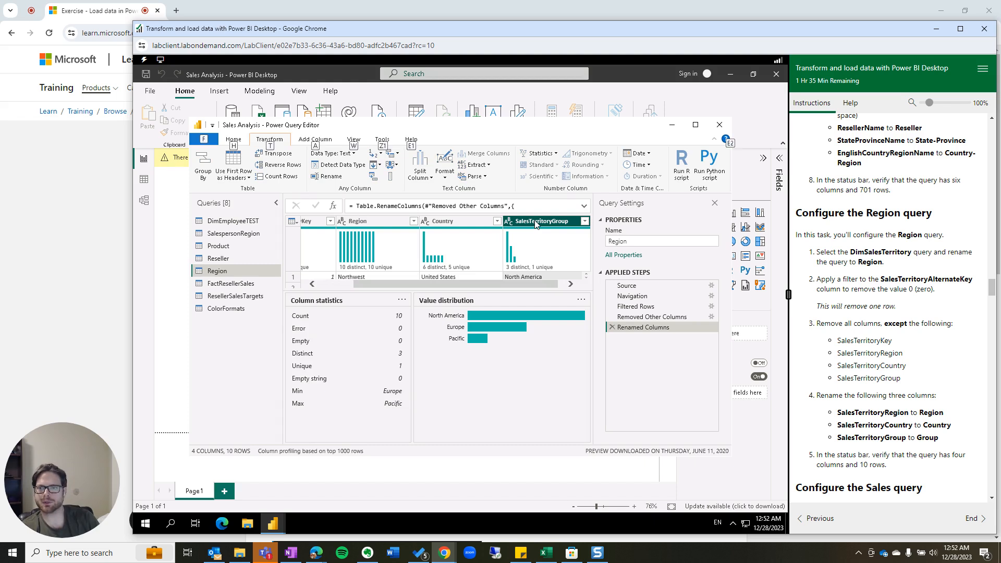
key(t)
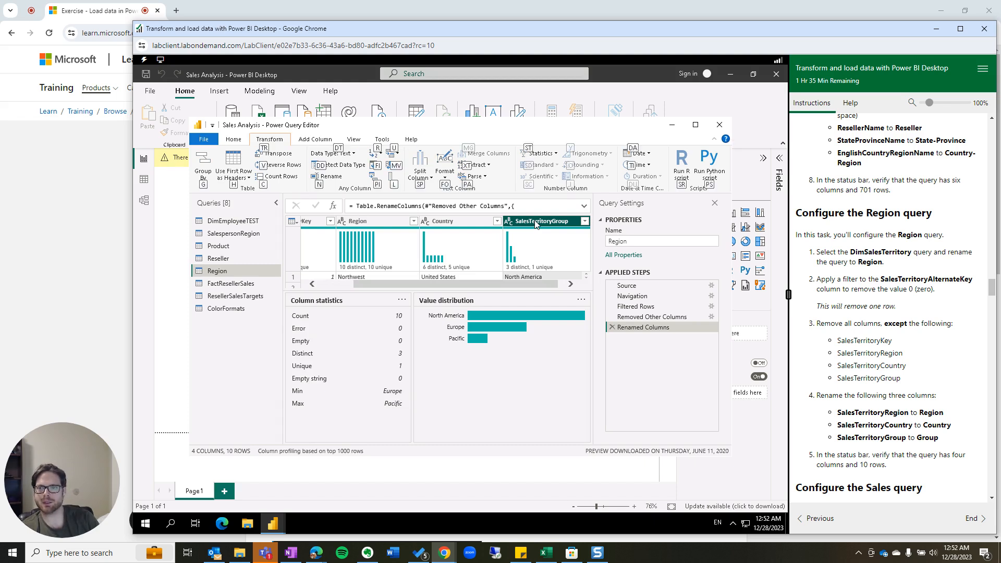
key(n)
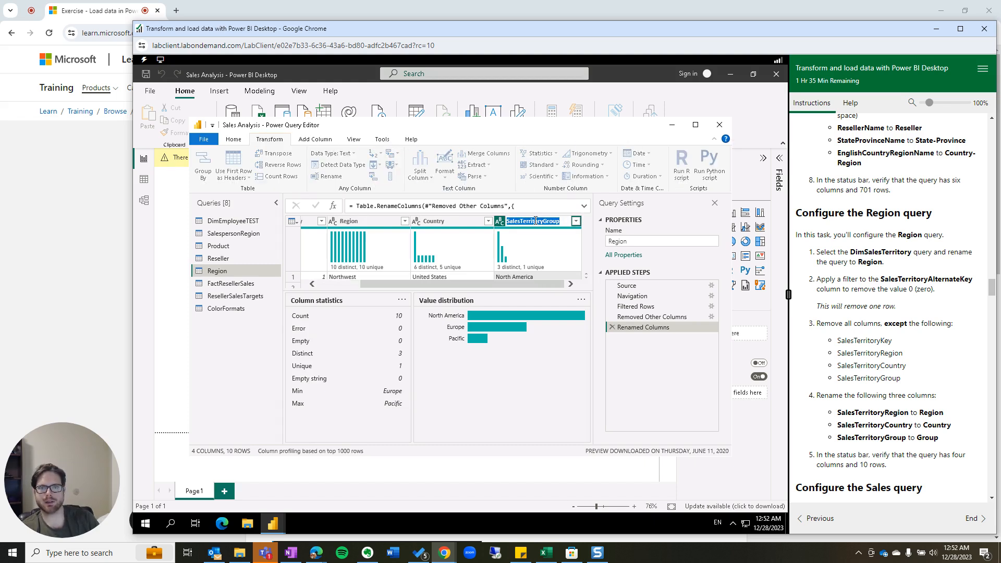
key(Home)
key(Delete)
key(Delete)
key(Delete)
key(Delete)
key(Delete)
key(Delete)
key(Delete)
key(Delete)
key(Delete)
key(Delete)
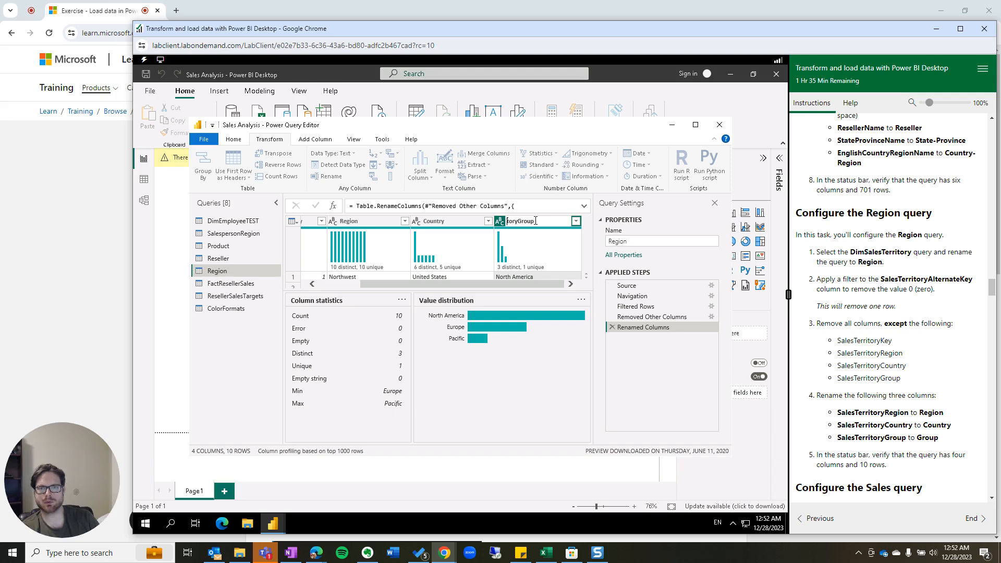
key(Delete)
key(Delete)
key(Delete)
key(Return)
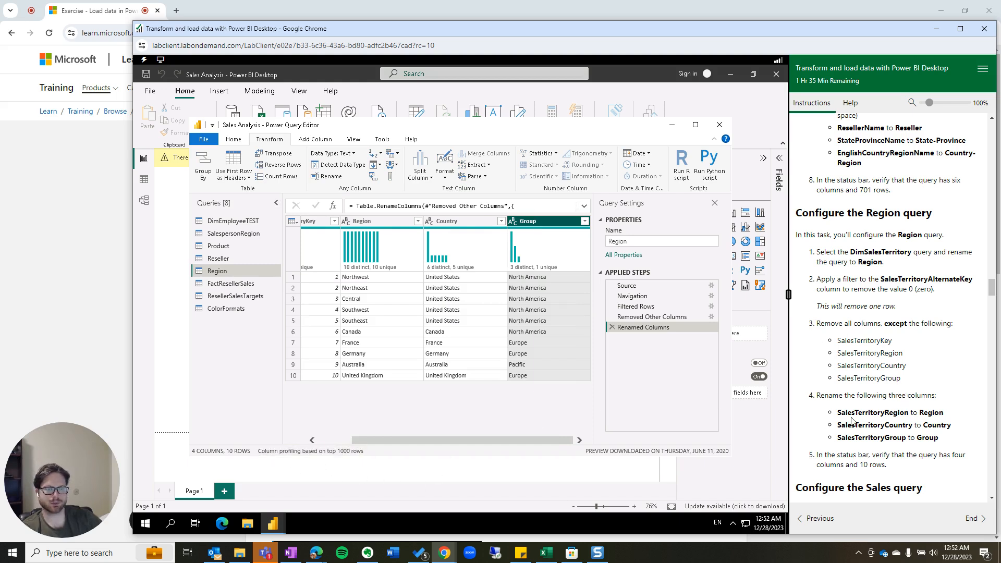
scroll(854, 422, down, 3)
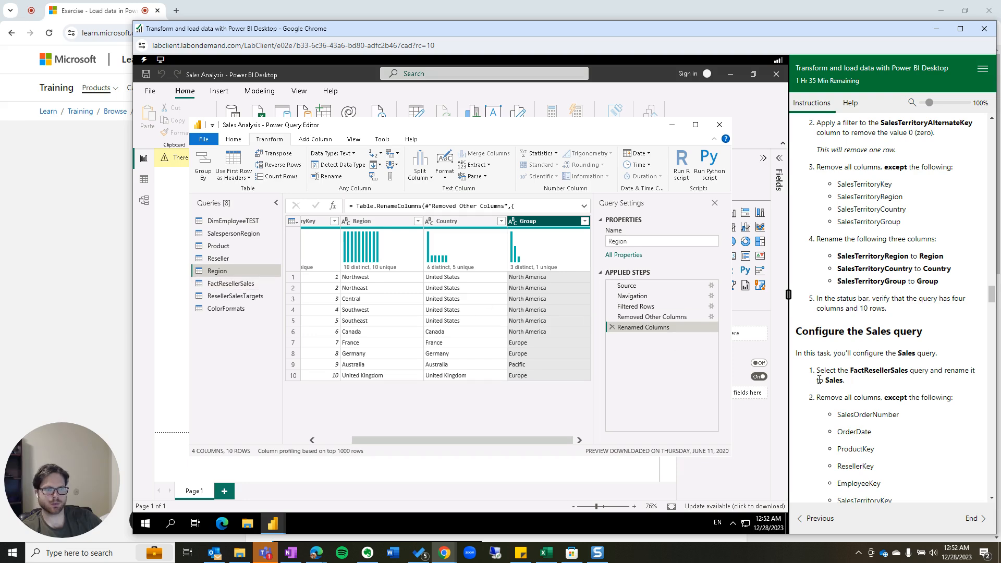
Rename the FactResellerSales query to 'Sales'.
click(231, 283)
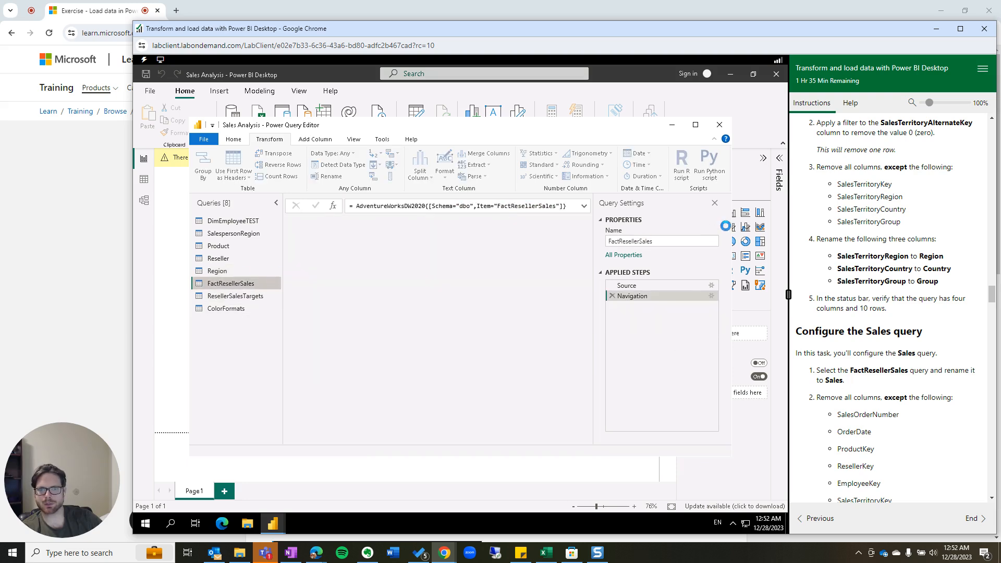
click(640, 241)
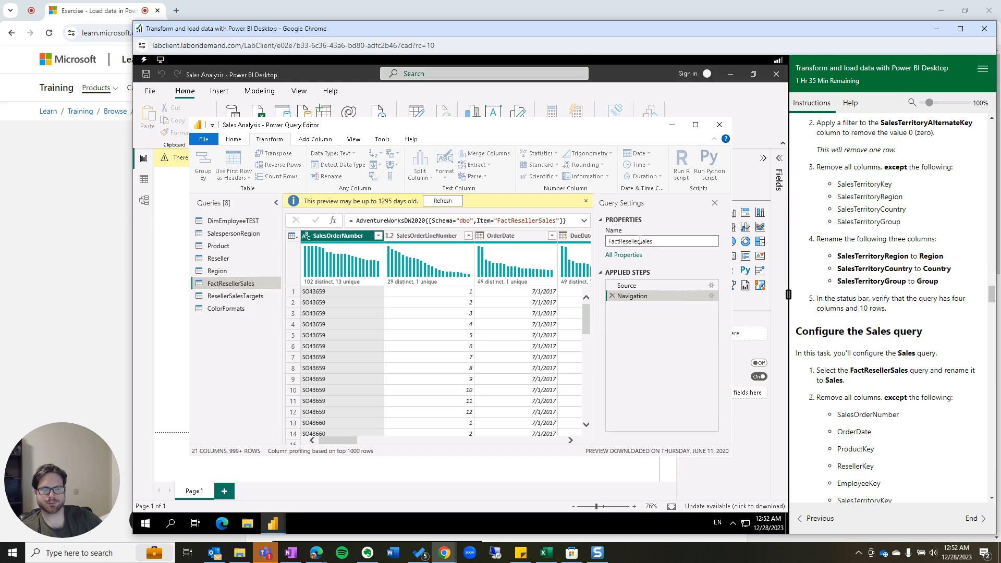
key(BackSpace)
key(BackSpace)
key(BackSpace)
key(BackSpace)
key(BackSpace)
key(BackSpace)
key(BackSpace)
key(BackSpace)
key(BackSpace)
key(BackSpace)
key(BackSpace)
key(BackSpace)
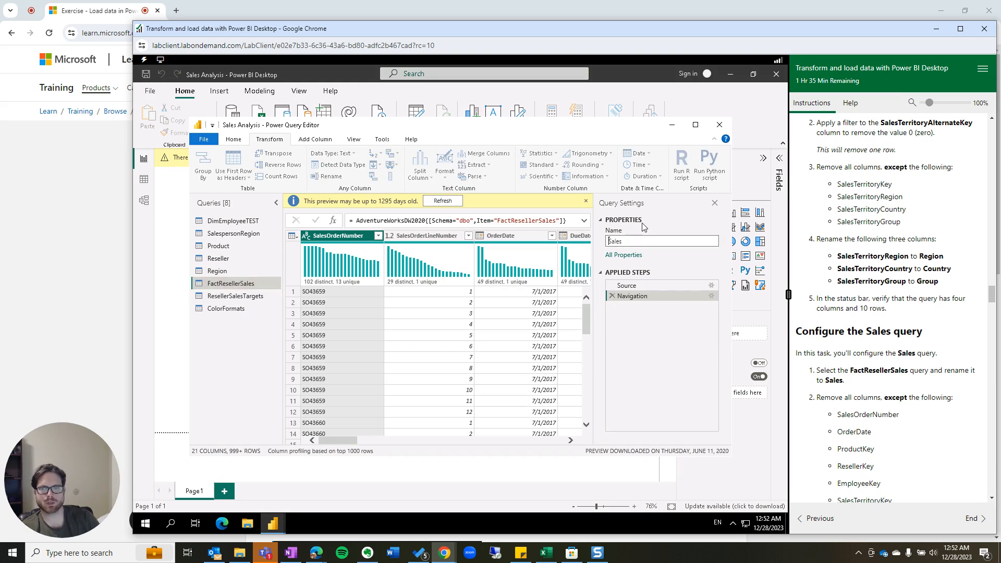
scroll(889, 407, down, 1)
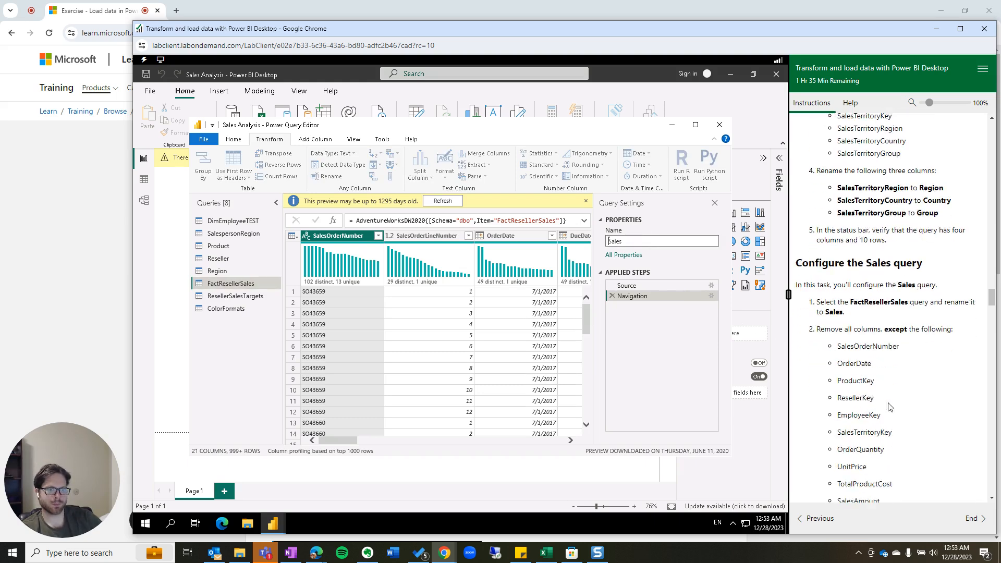
scroll(890, 407, down, 1)
scroll(880, 356, down, 1)
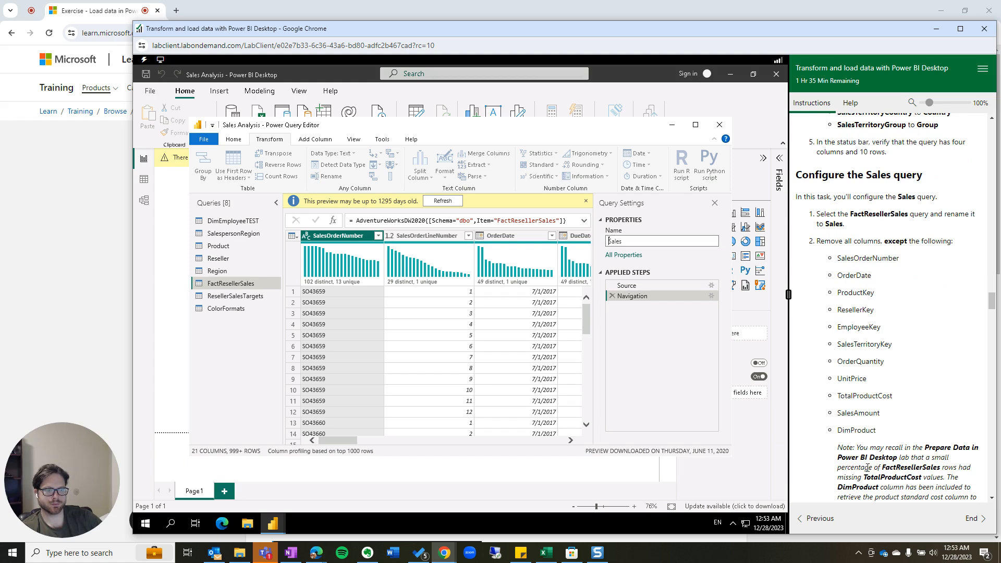
scroll(838, 470, down, 1)
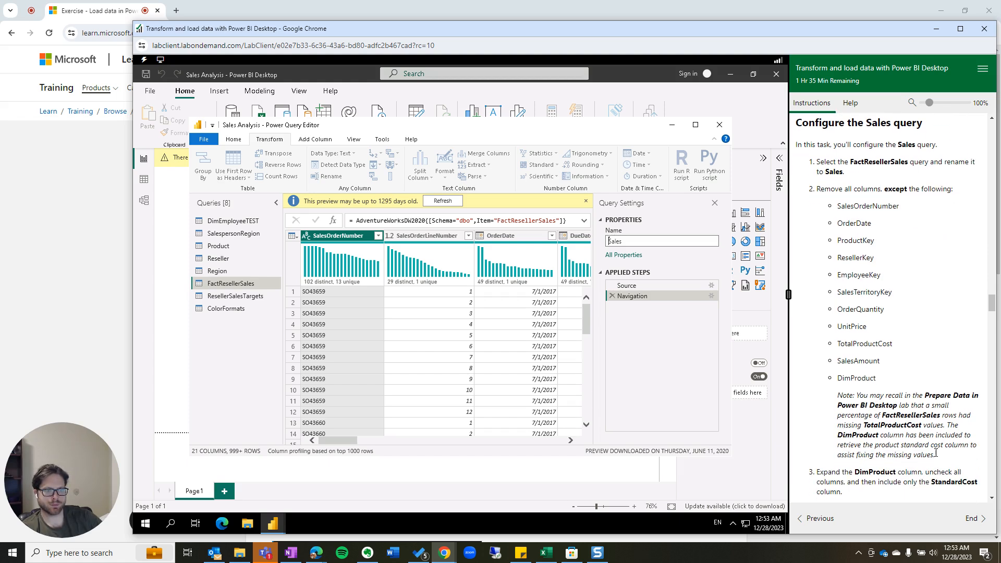
scroll(912, 446, down, 1)
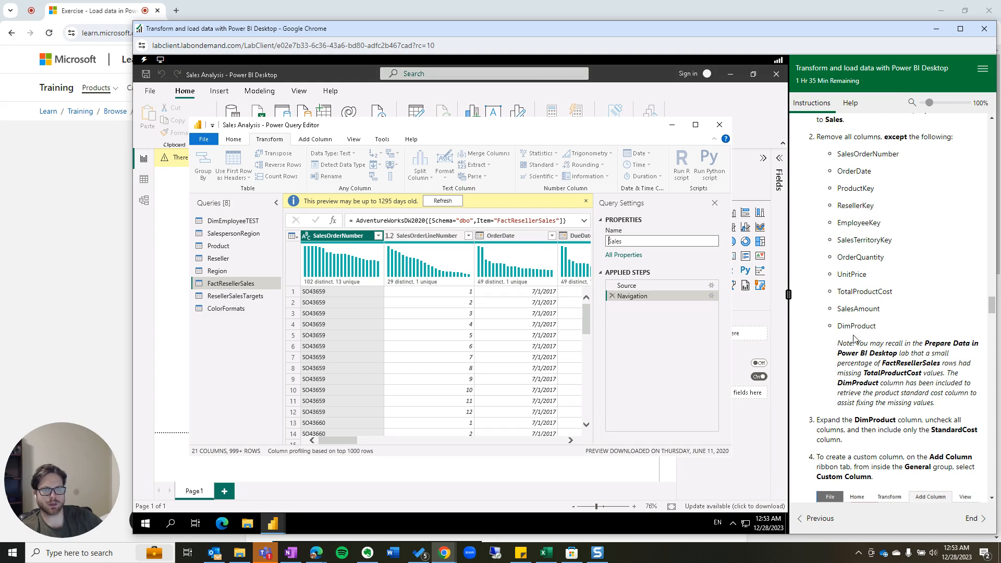
scroll(833, 328, up, 1)
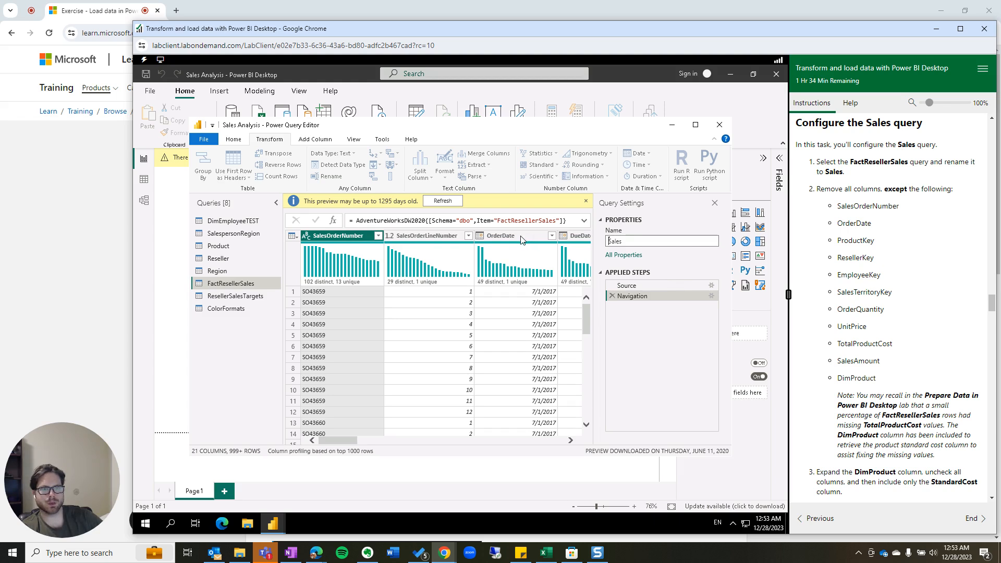
key(Return)
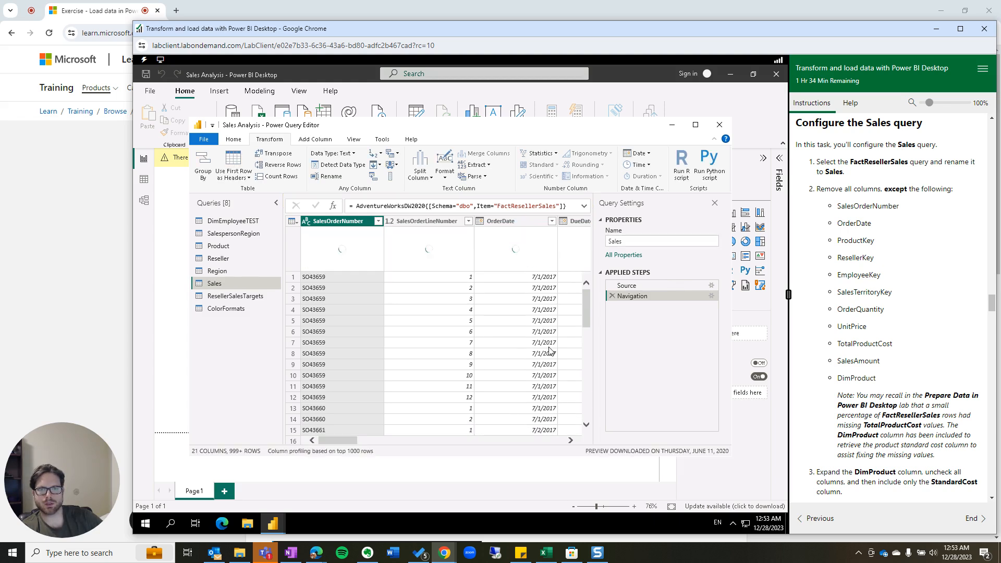
Start selecting the Sales columns to keep with OrderDate.
ctrl+click(500, 224)
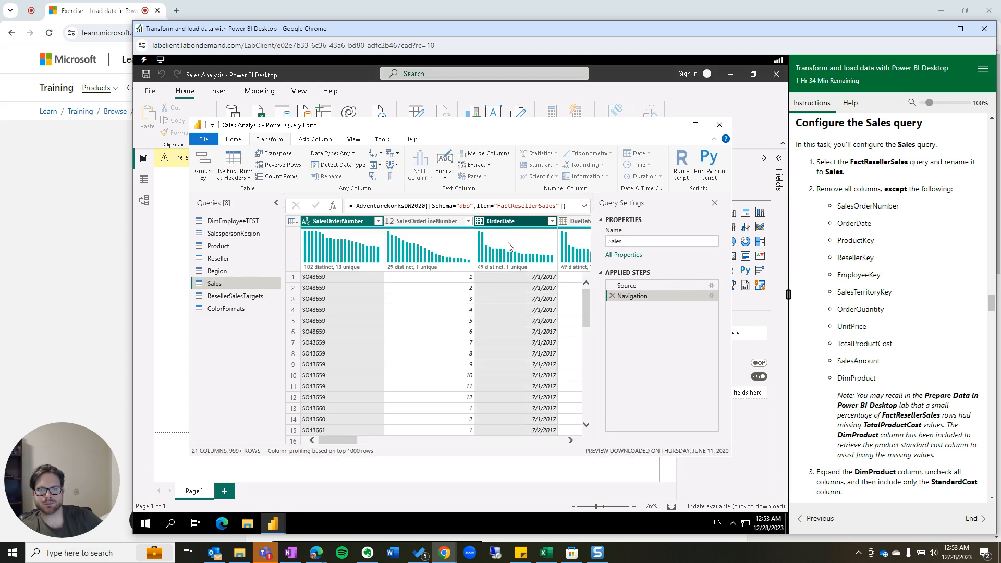
click(571, 441)
click(571, 441)
click(571, 441)
click(571, 441)
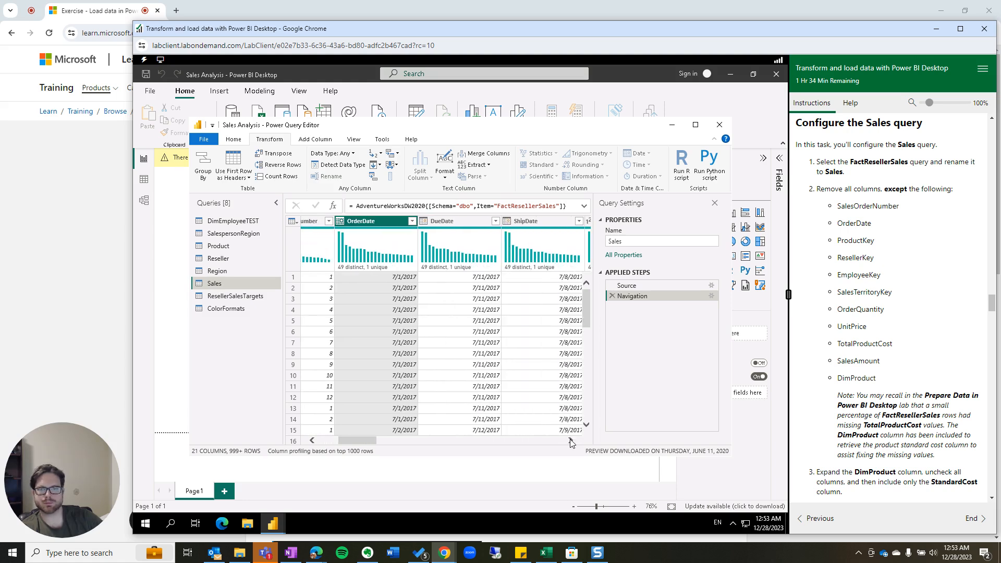
Add ProductKey, ResellerKey, EmployeeKey and SalesTerritoryKey to the column selection.
click(571, 441)
click(570, 440)
click(571, 441)
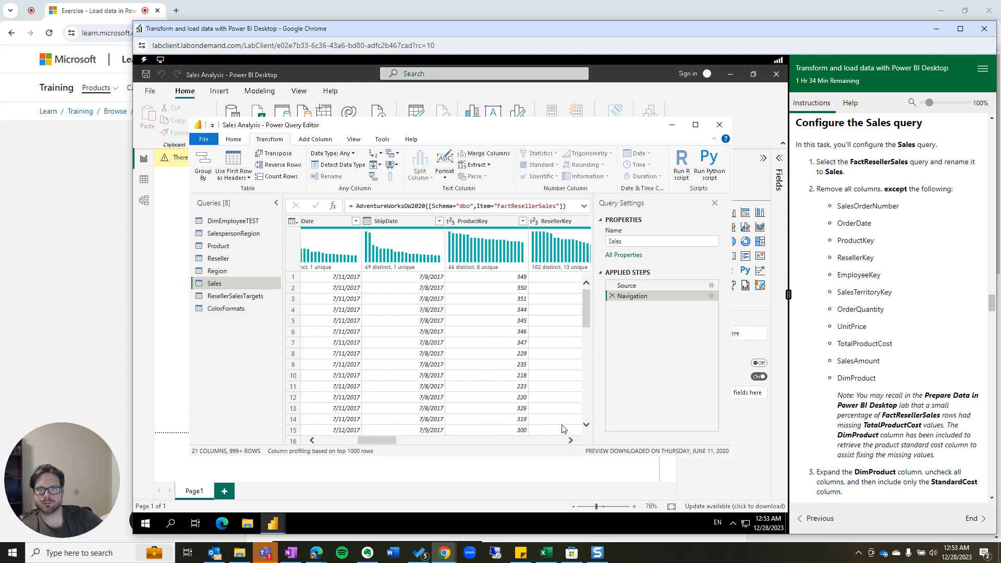
click(488, 220)
ctrl+click(554, 221)
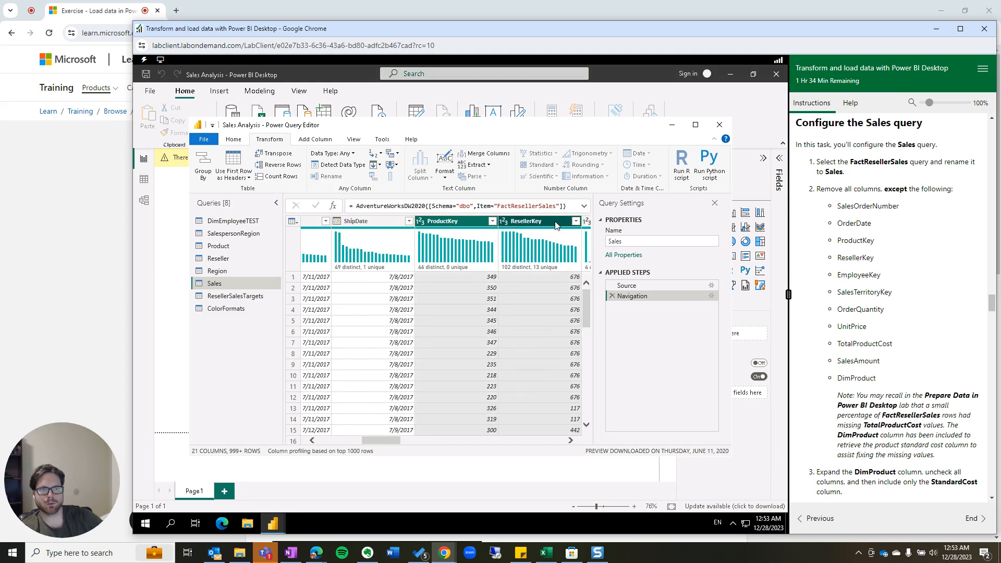
click(571, 440)
click(571, 441)
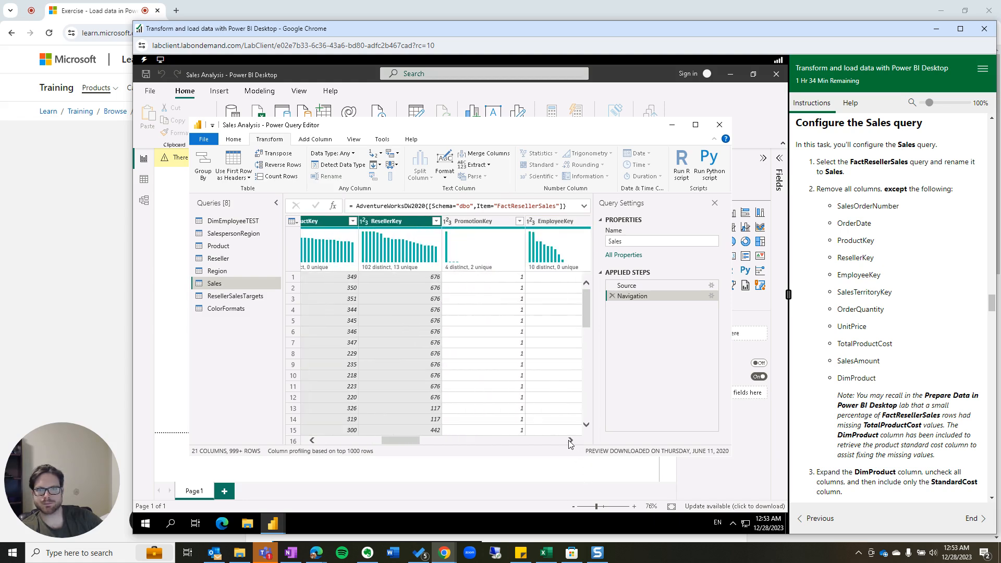
click(571, 440)
click(571, 440)
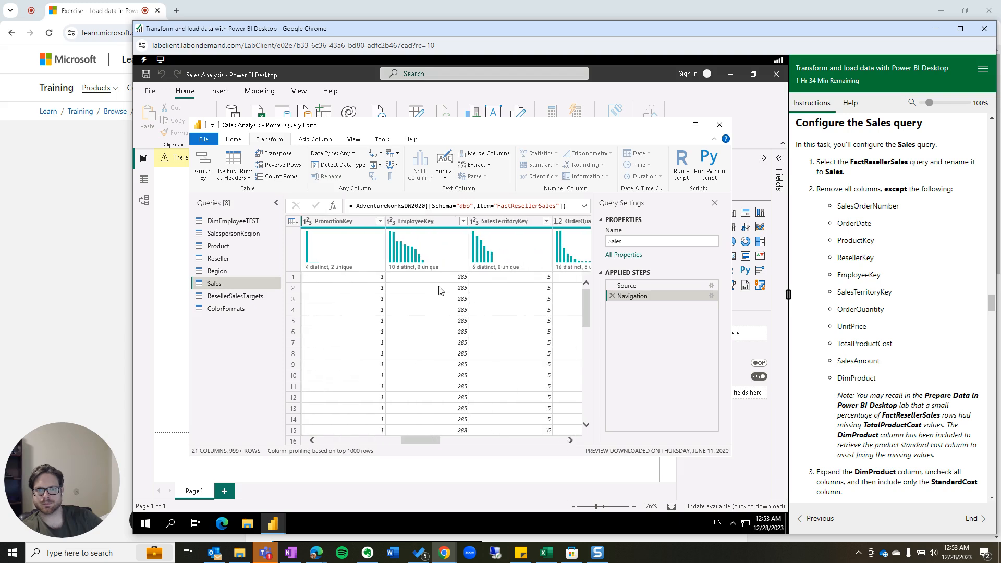
ctrl+click(434, 220)
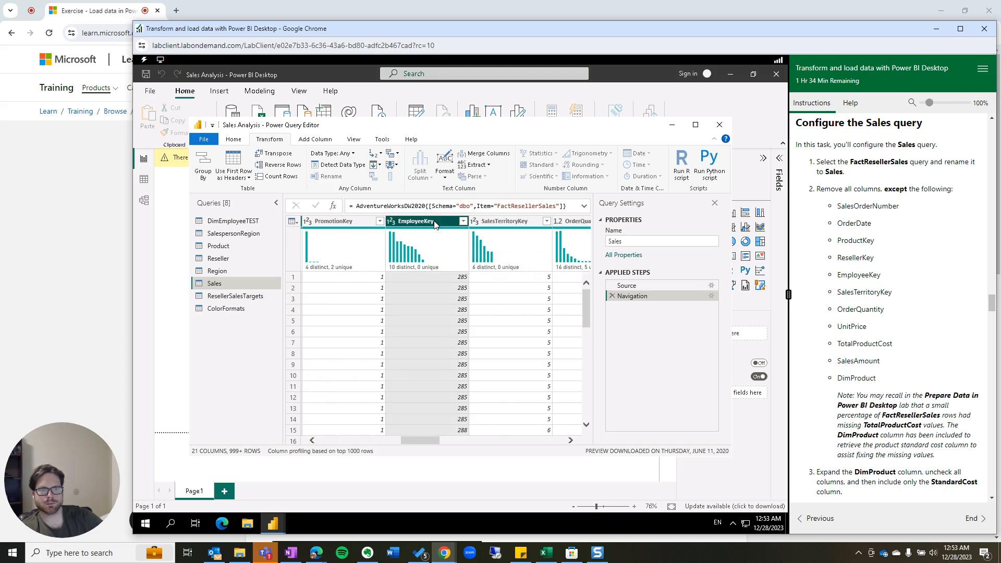
ctrl+click(511, 222)
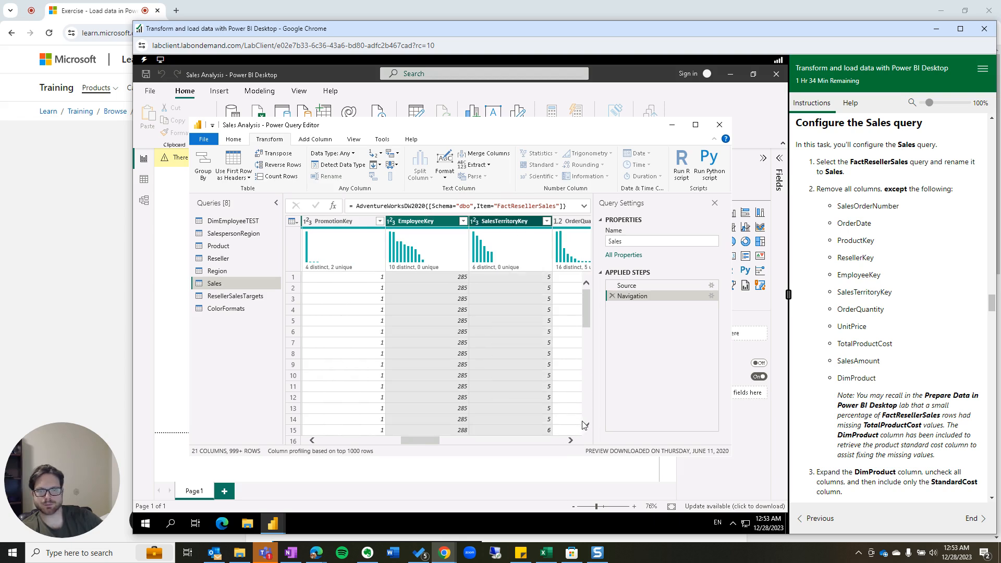
click(570, 441)
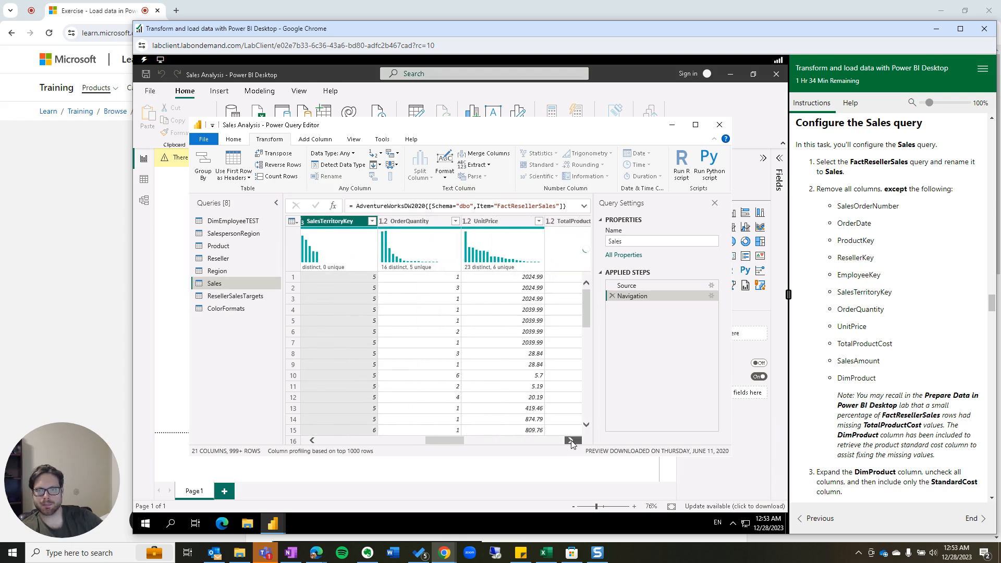
Add OrderQuantity, UnitPrice, TotalProductCost, SalesAmount and DimProduct to the column selection.
ctrl+click(429, 225)
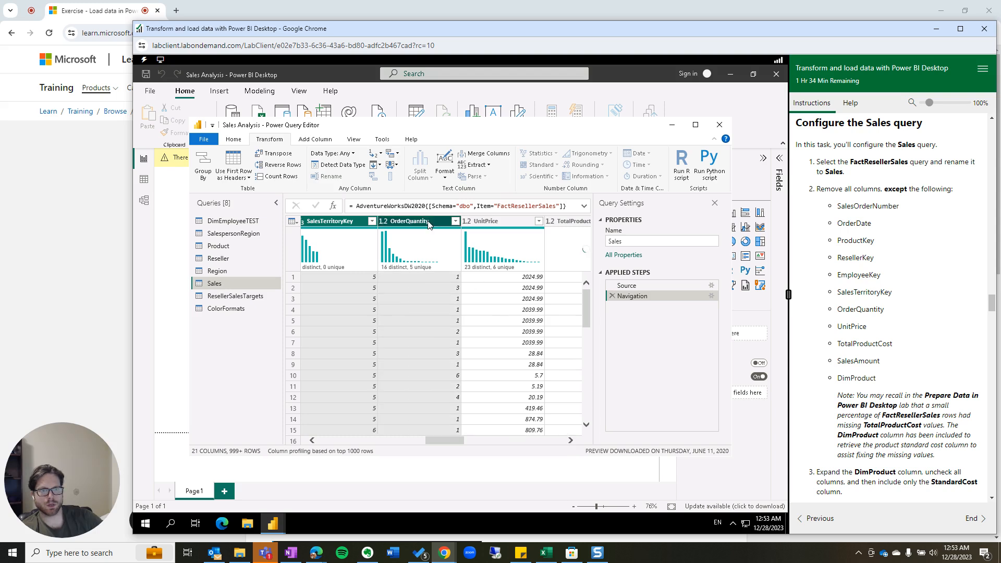
ctrl+click(486, 223)
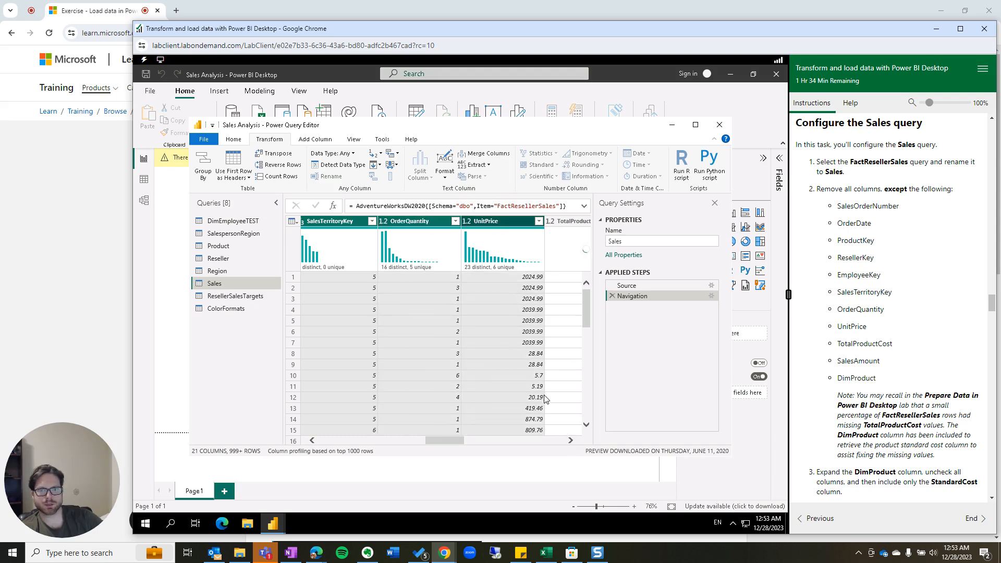
click(571, 441)
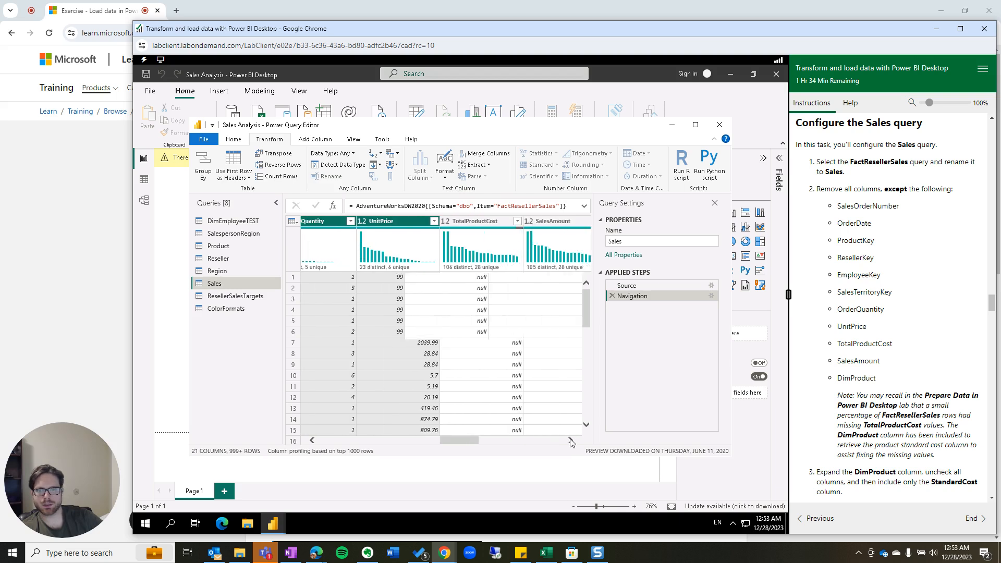
ctrl+click(438, 221)
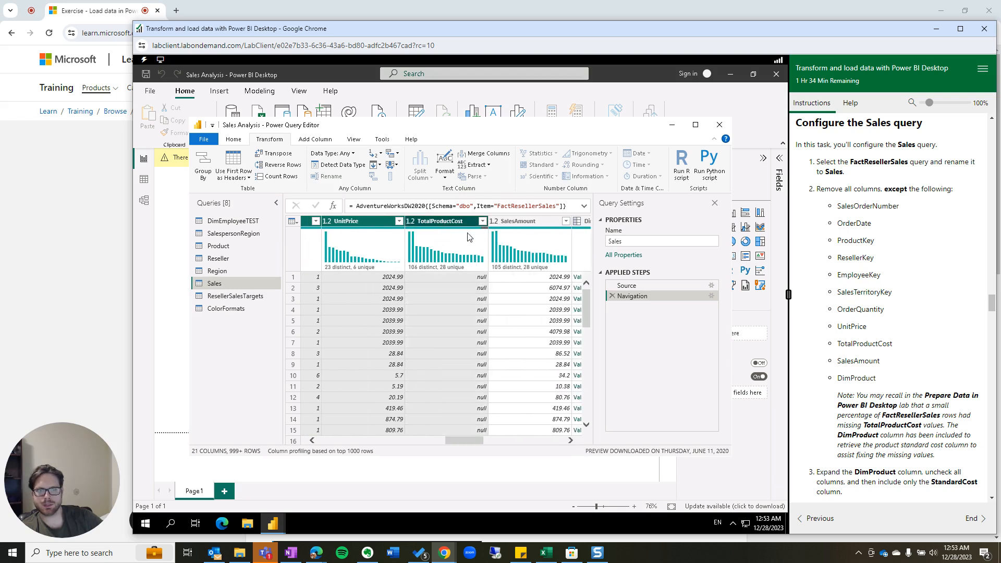
ctrl+click(521, 230)
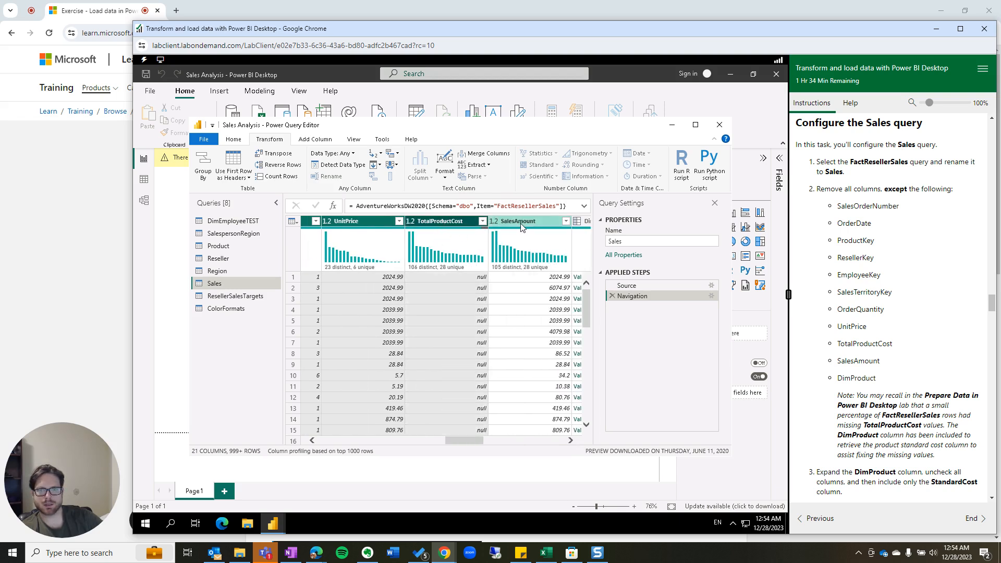
click(571, 441)
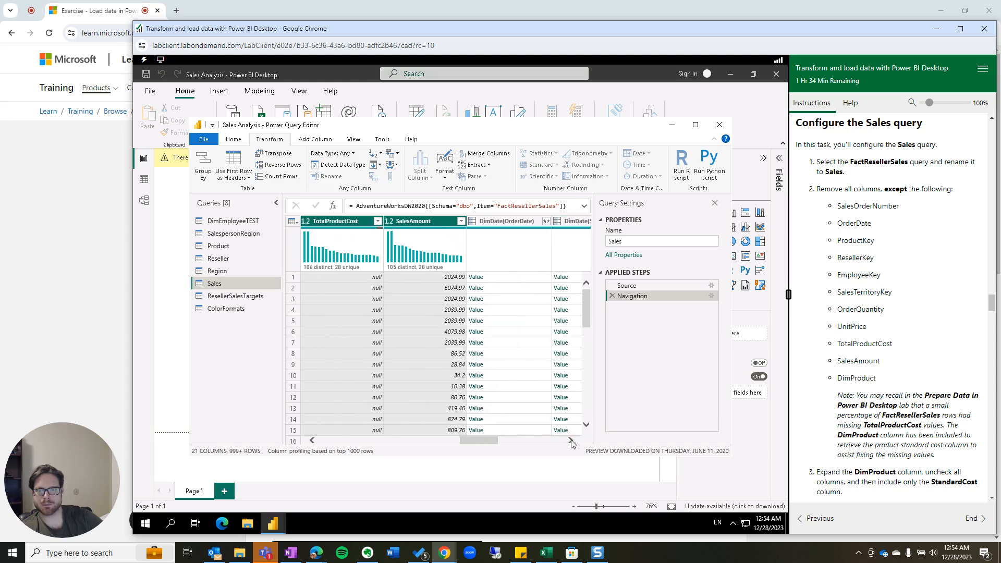
click(571, 441)
click(571, 441)
click(571, 441)
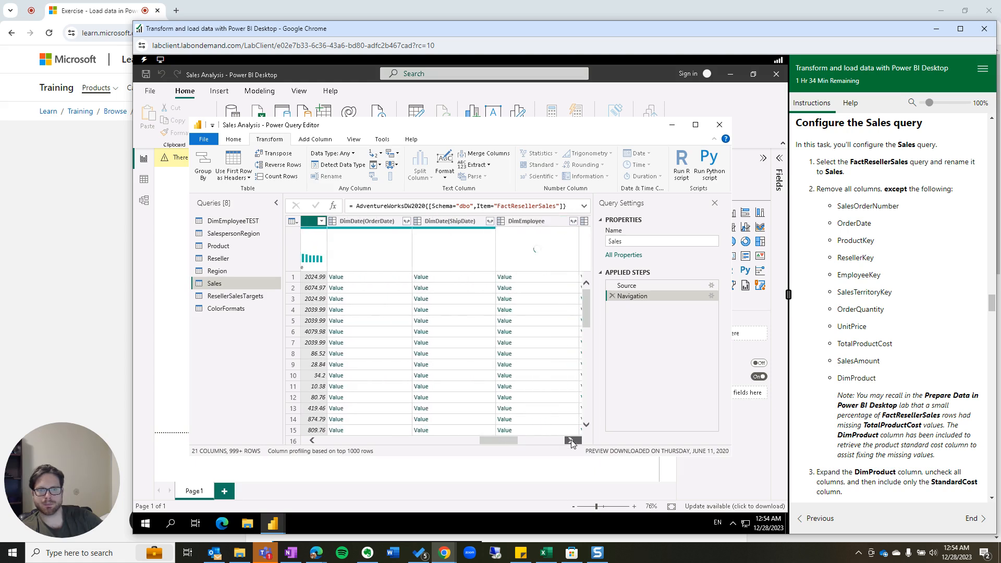
click(571, 441)
click(571, 441)
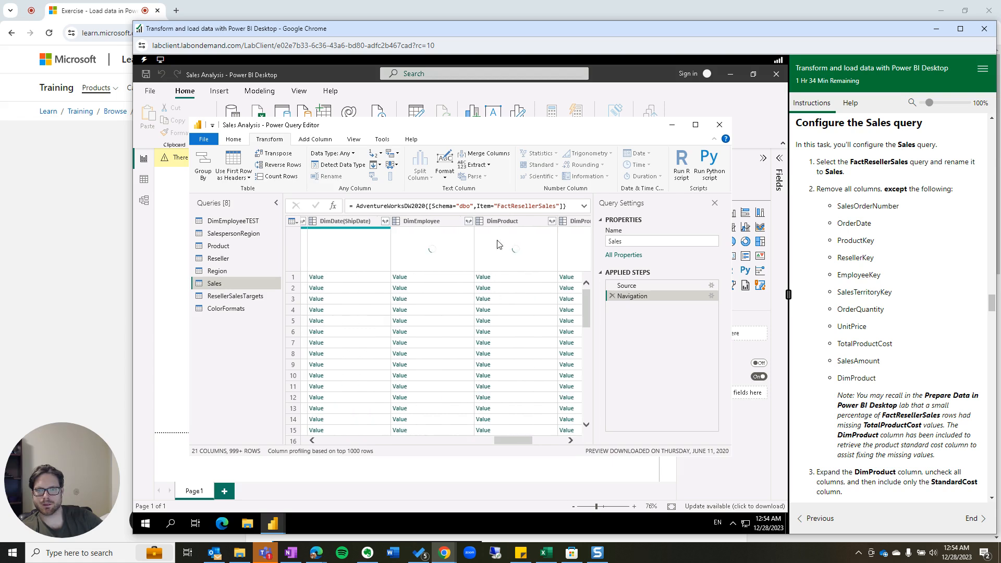
ctrl+click(503, 224)
Remove all unselected columns, trimming the Sales query to 11 columns.
right_click(504, 225)
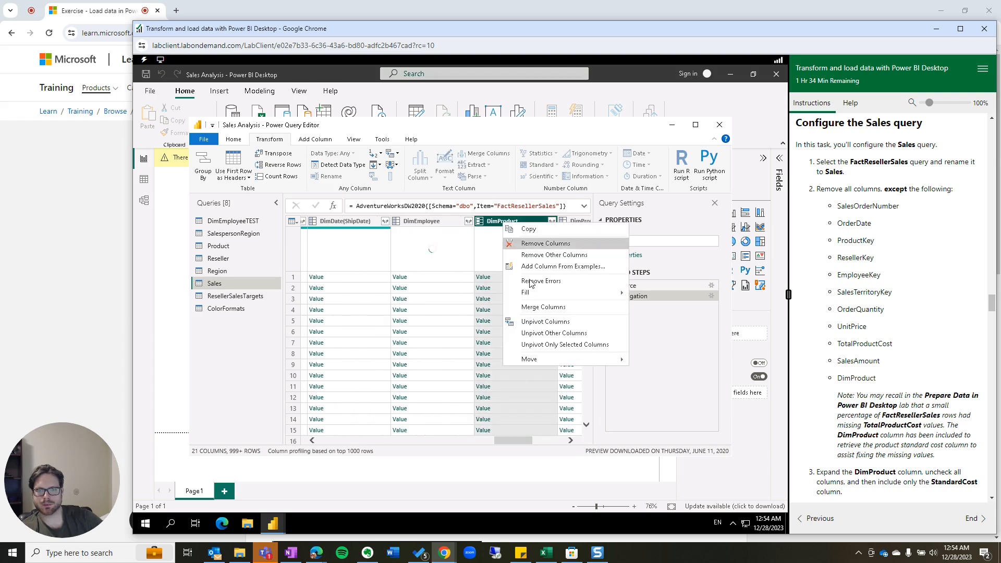
click(549, 255)
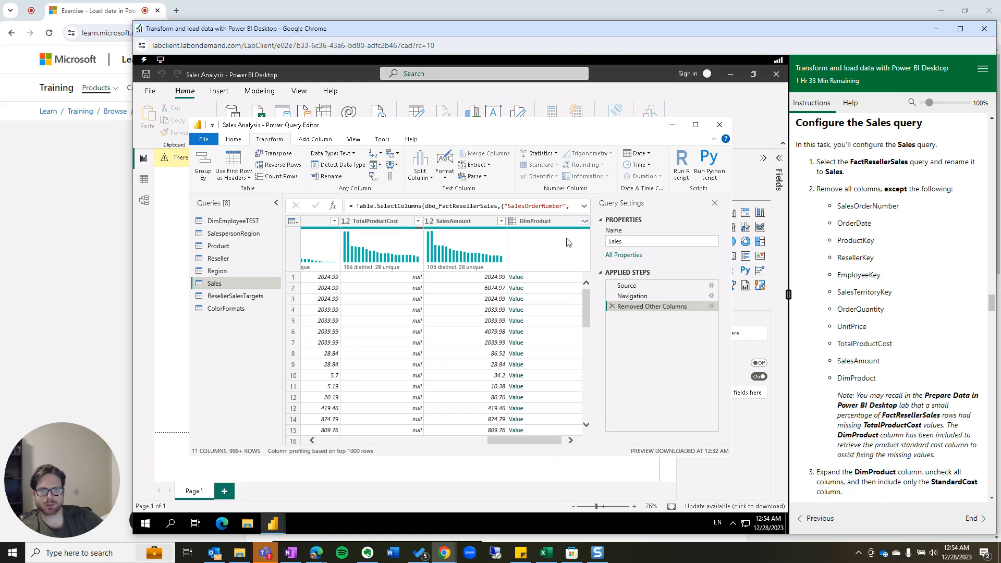
Expand the DimProduct column with only StandardCost checked, clearing all other fields.
click(582, 220)
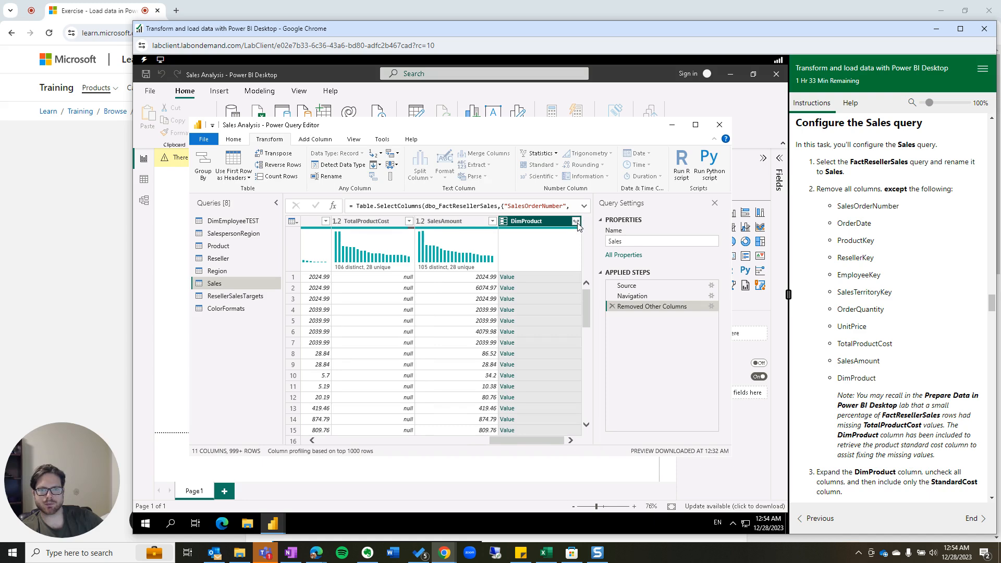
click(576, 221)
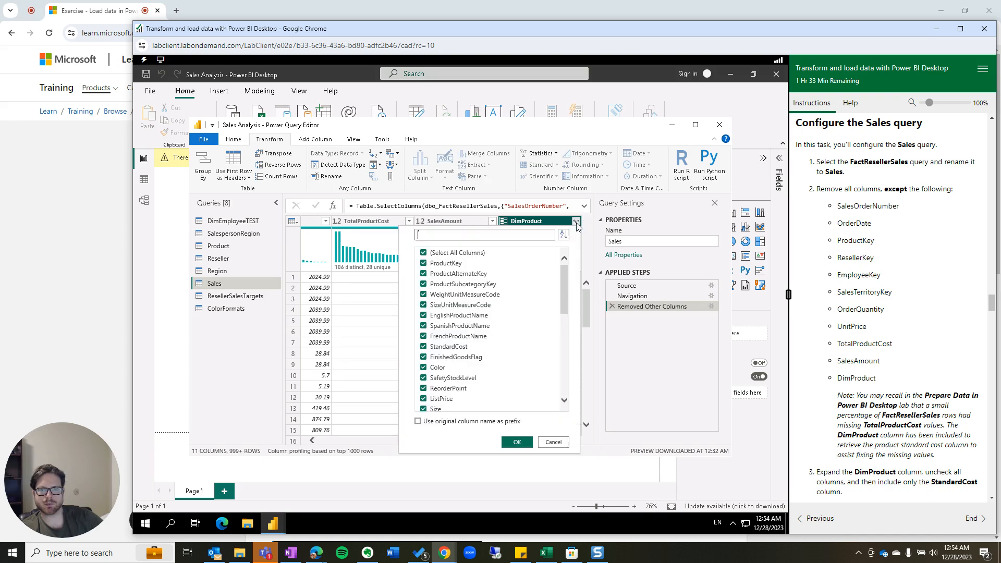
click(423, 254)
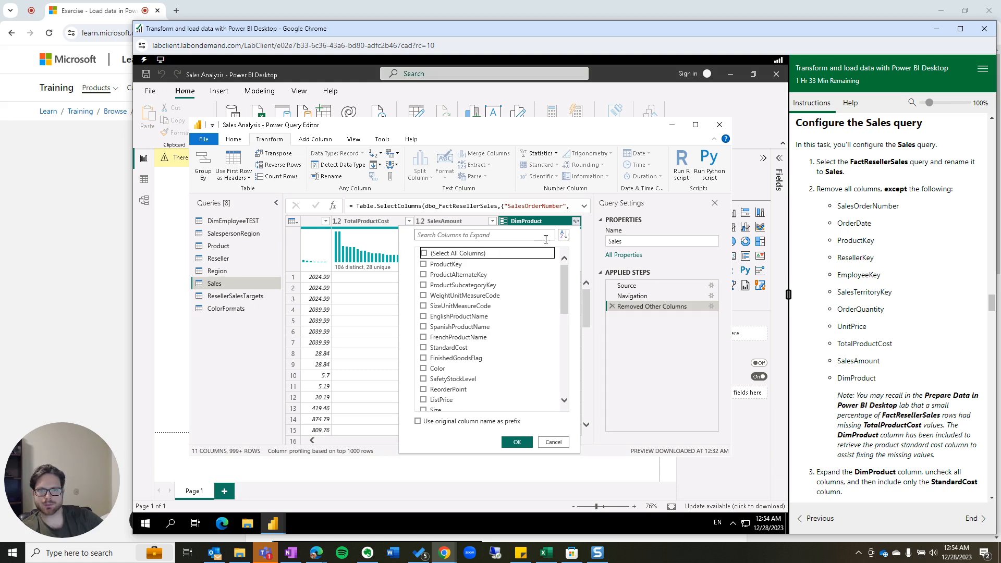
click(563, 235)
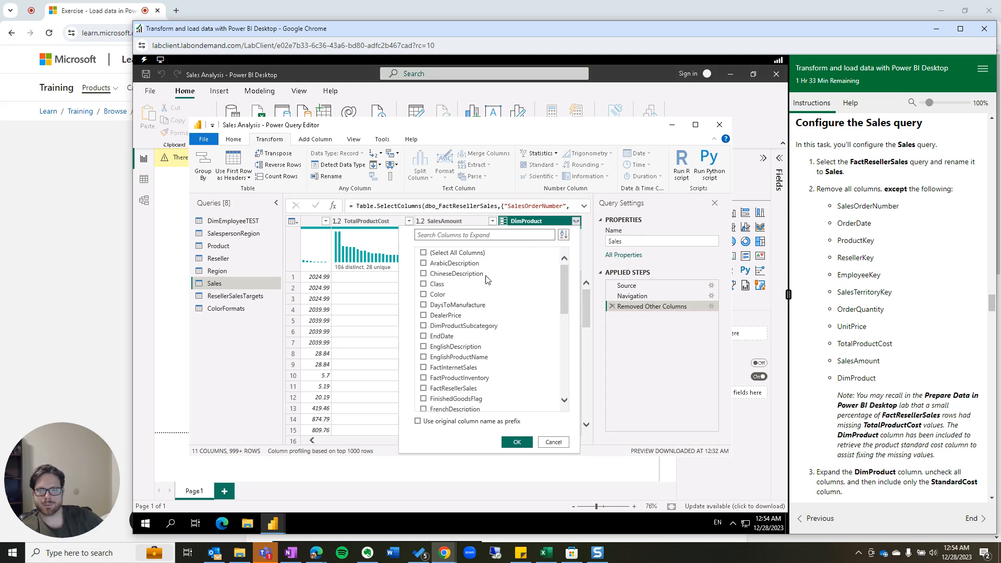
click(576, 246)
scroll(464, 313, down, 10)
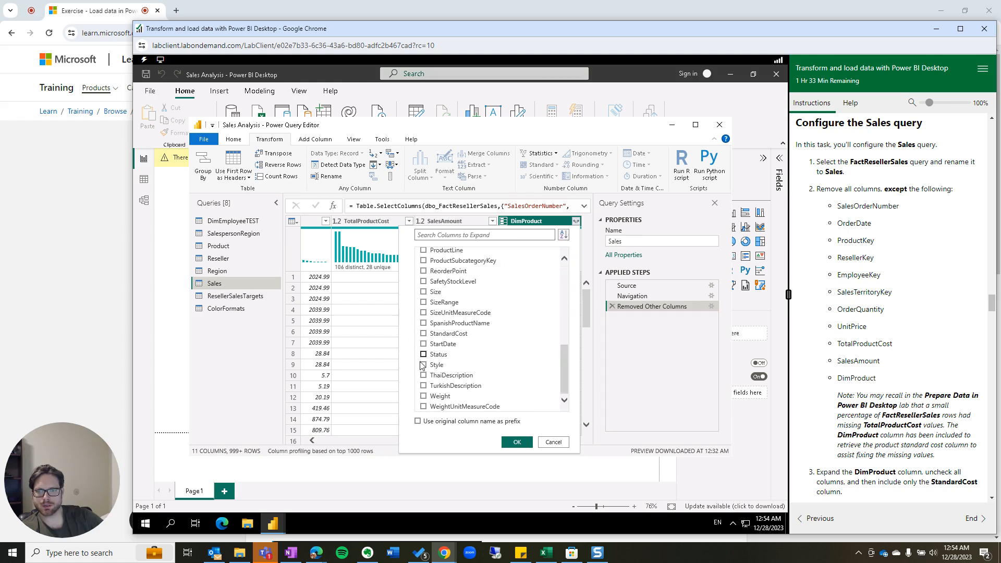
click(423, 333)
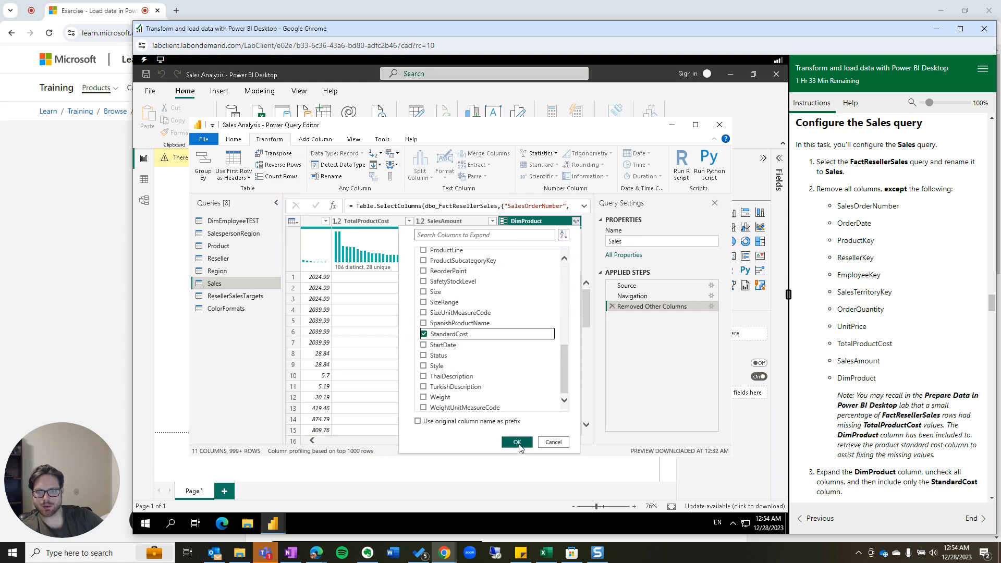
click(517, 442)
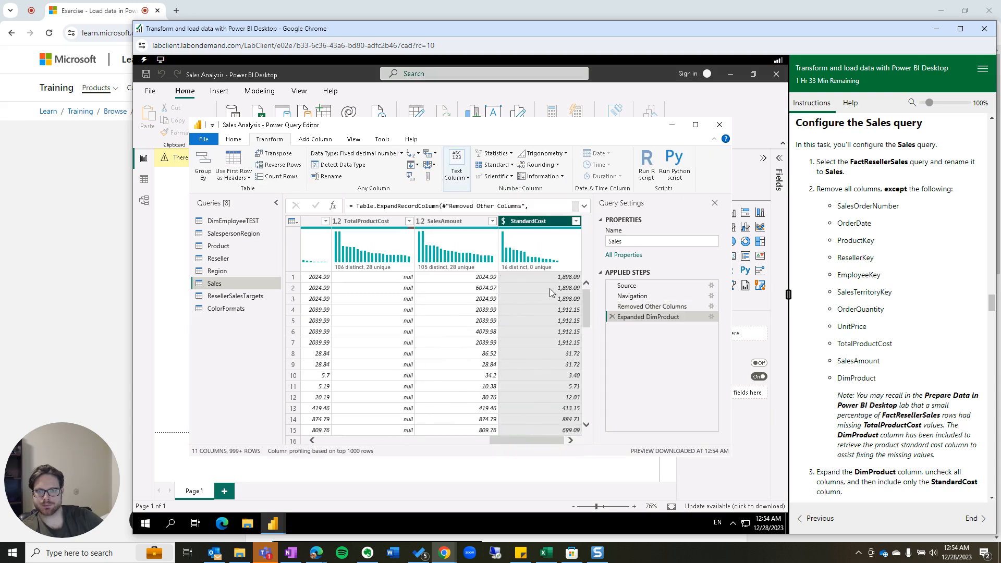
Scroll to the new StandardCost column after SalesAmount and bring up the Add Column commands.
drag(549, 442, 369, 418)
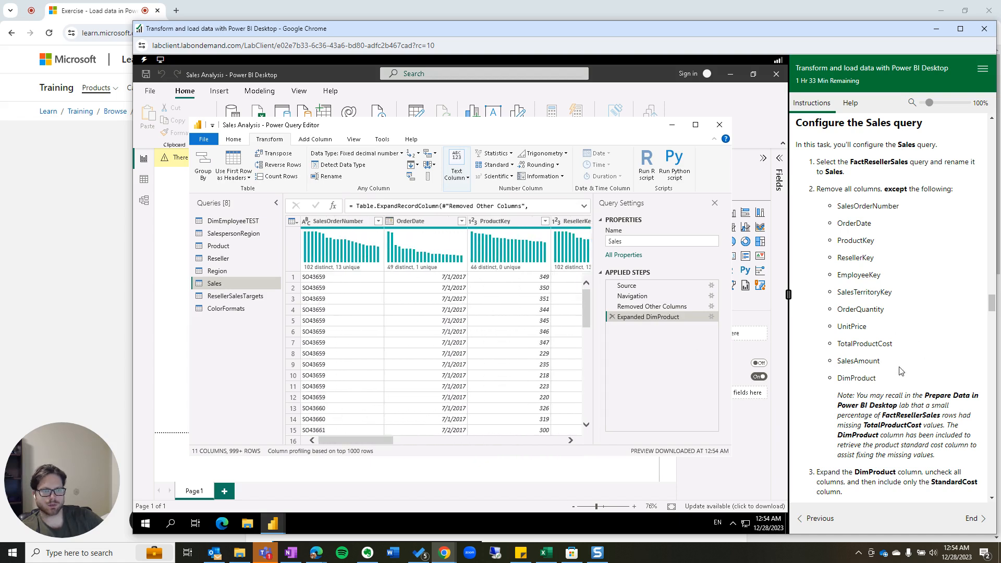
scroll(903, 364, down, 2)
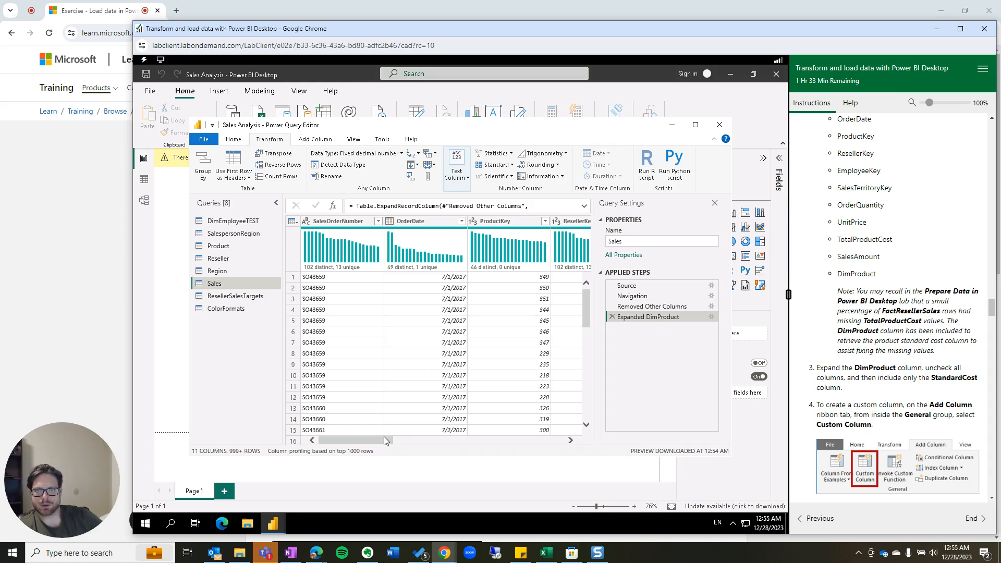
drag(384, 437, 584, 448)
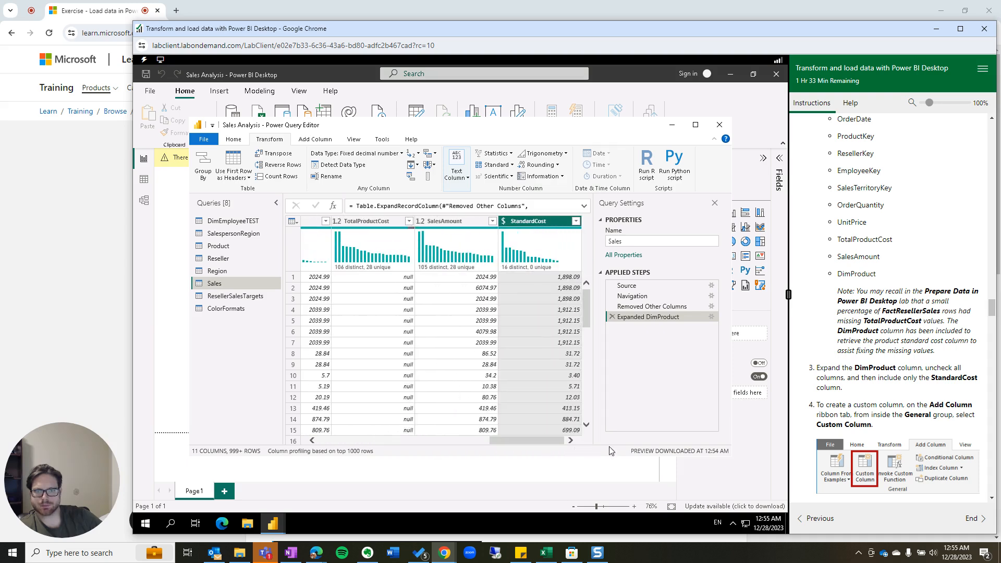
scroll(888, 432, down, 1)
scroll(889, 433, down, 1)
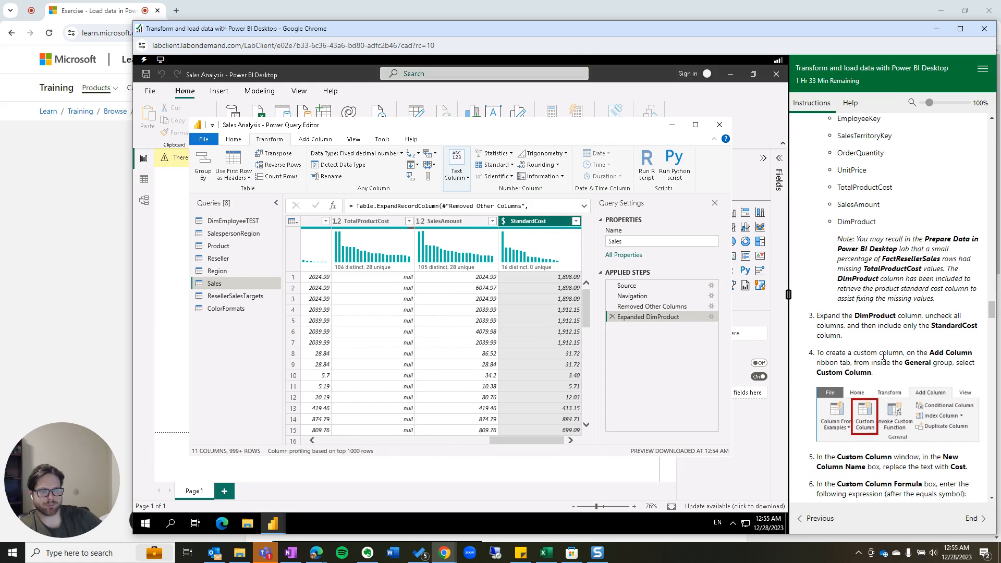
click(316, 139)
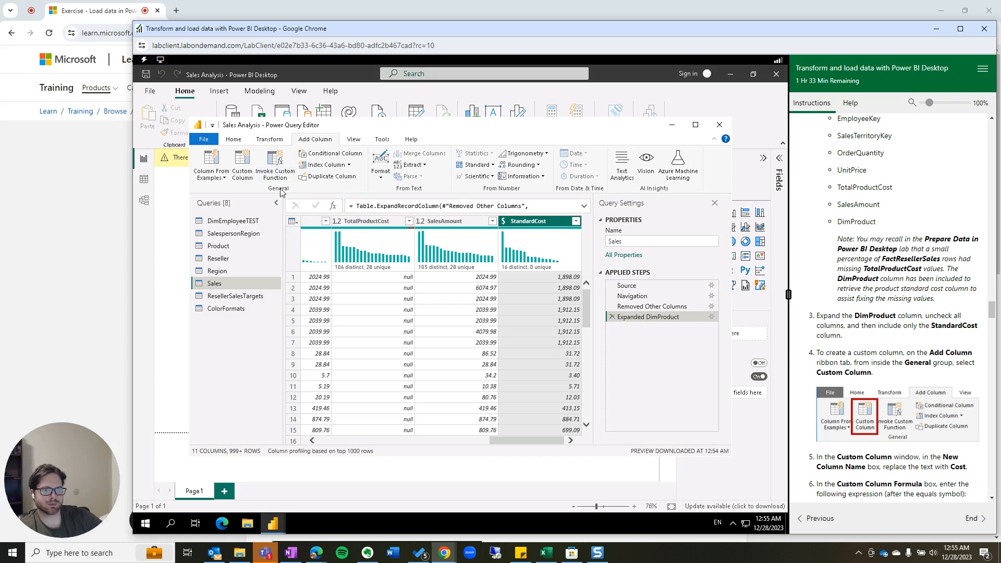
Start a custom column, typing C as its name and pasting in the cost formula.
click(243, 160)
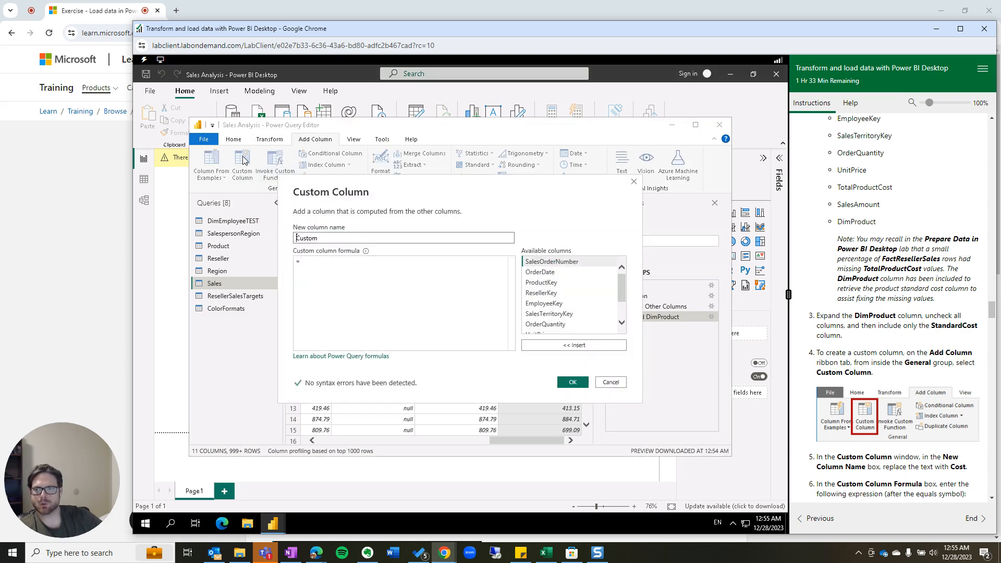
scroll(897, 413, down, 3)
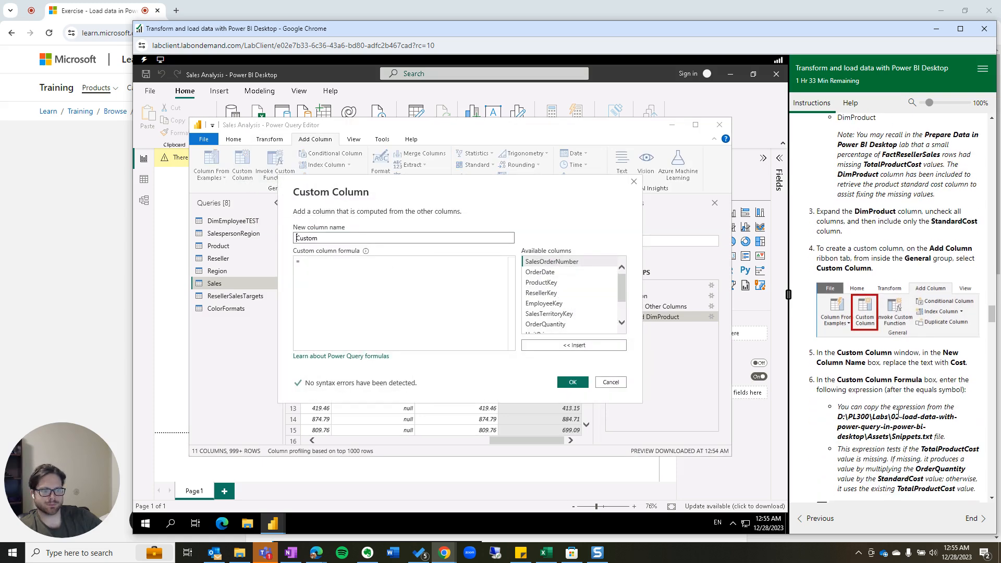
double_click(343, 236)
text(C)
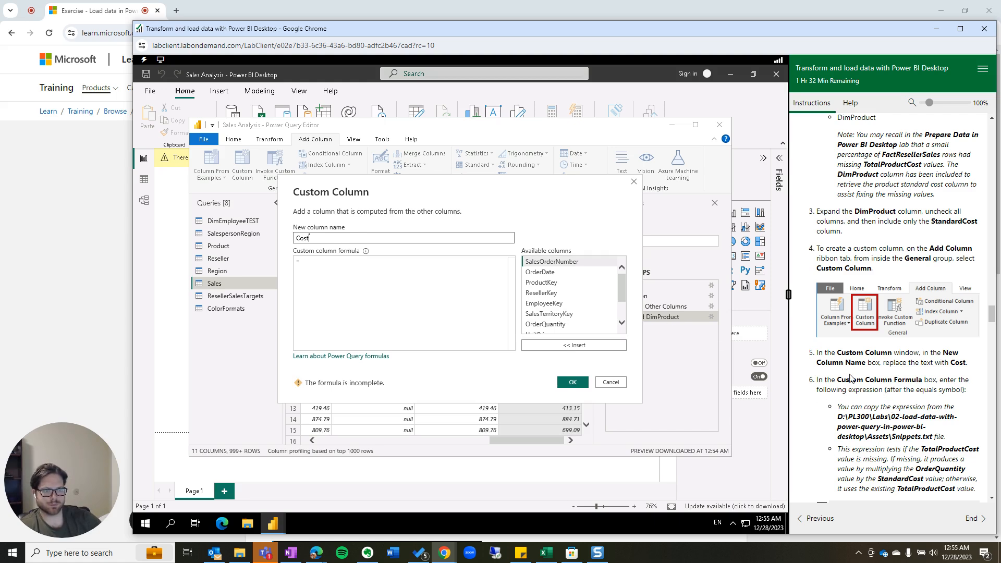
scroll(851, 377, down, 2)
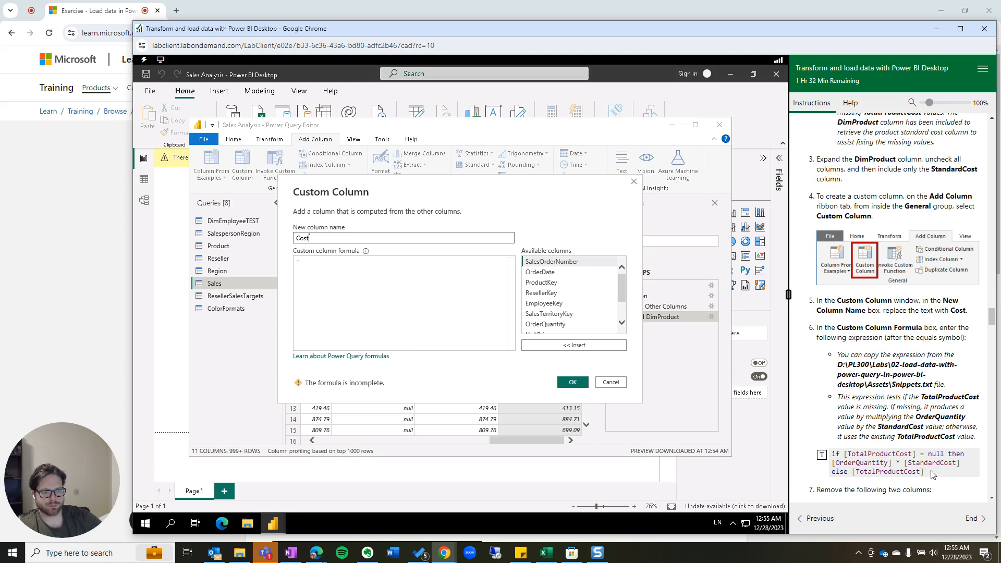
drag(932, 473, 827, 458)
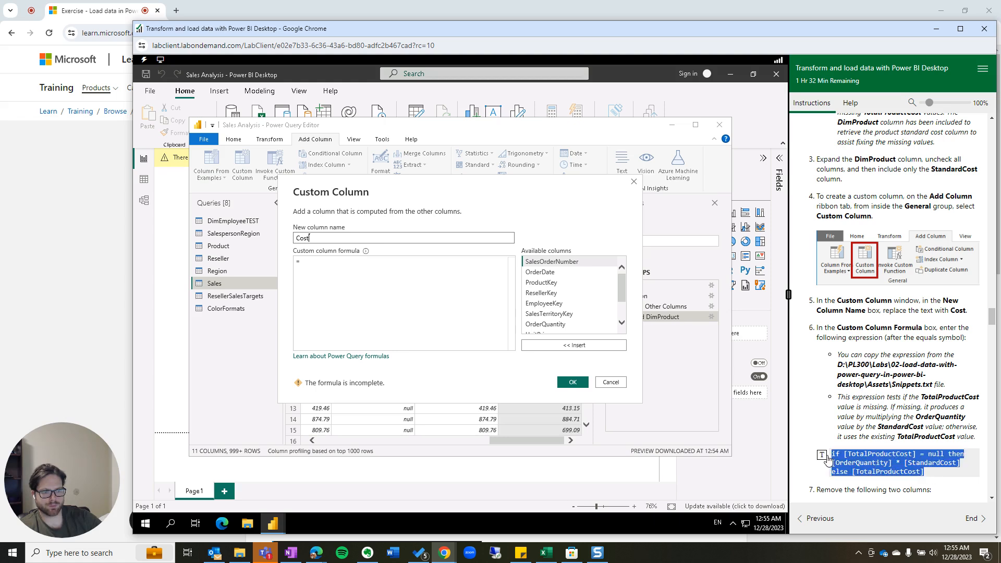
click(827, 455)
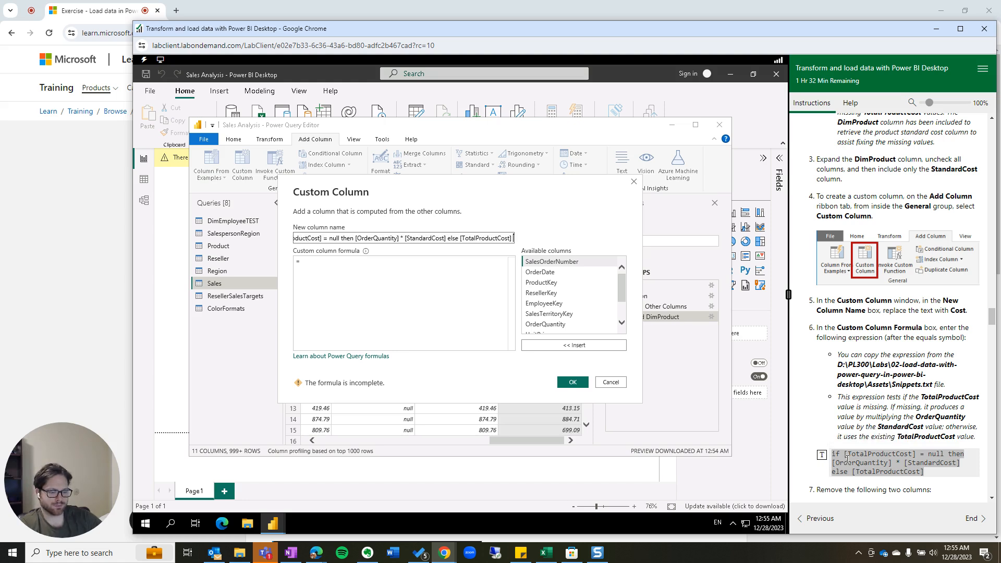
click(349, 261)
text(SalespersonRegion)
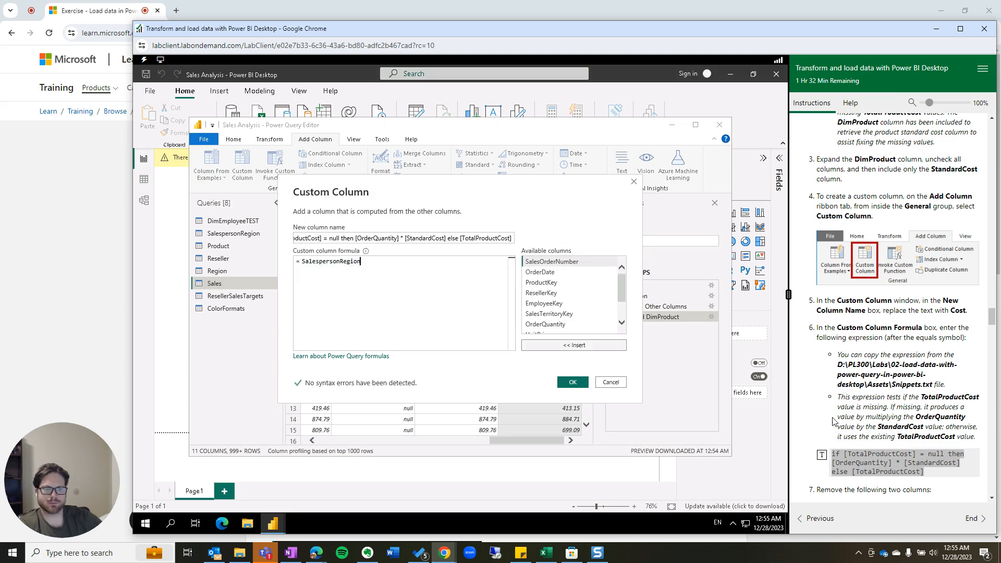
Replace the garbled formula with TotalProductCost, else OrderQuantity × StandardCost, and confirm.
click(898, 462)
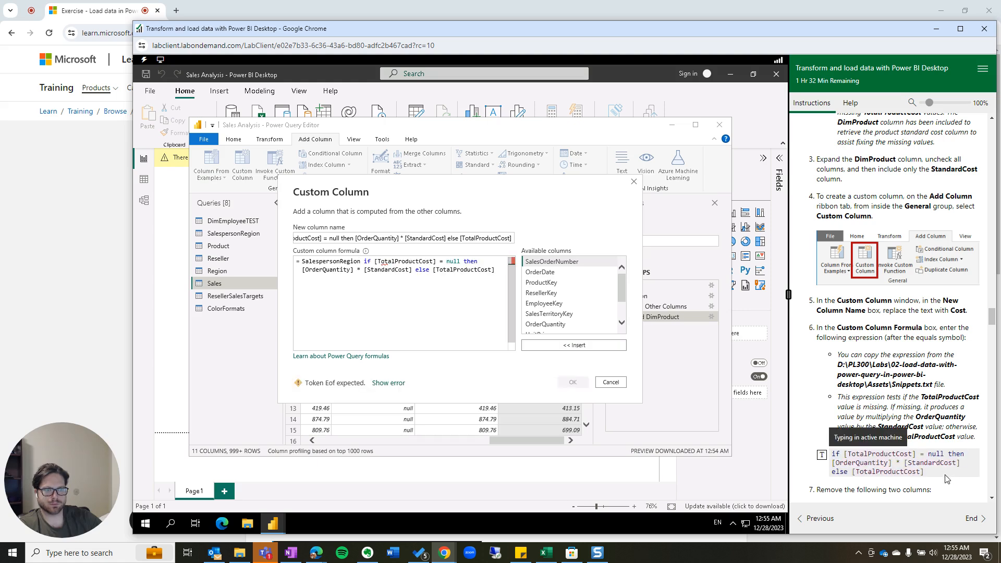
drag(939, 475, 833, 453)
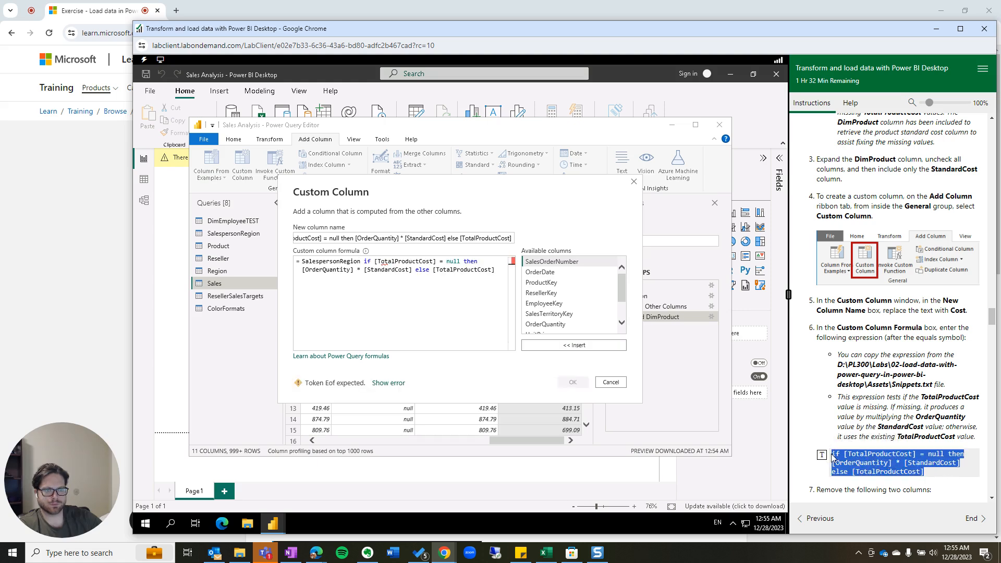
click(822, 455)
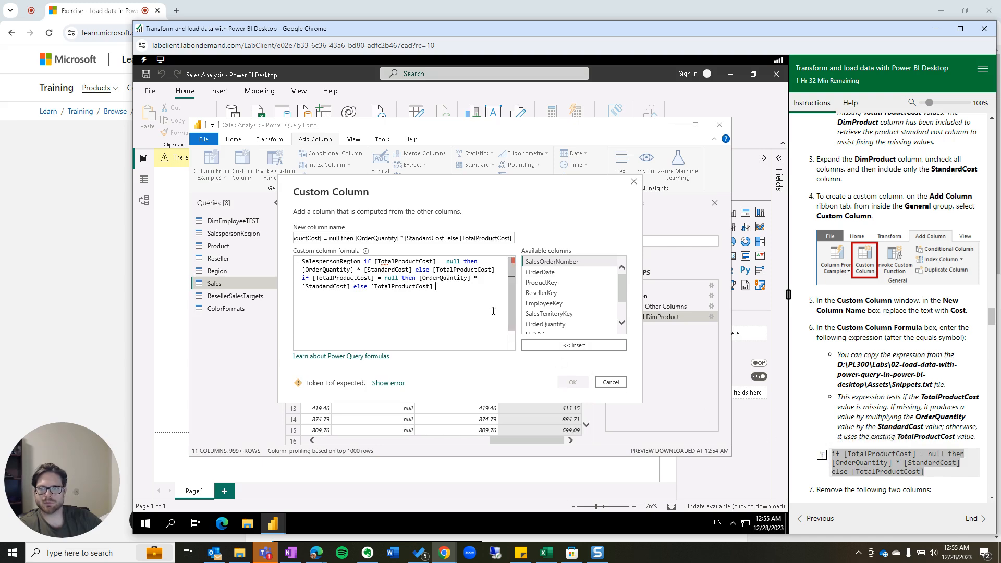
key(ctrl+a)
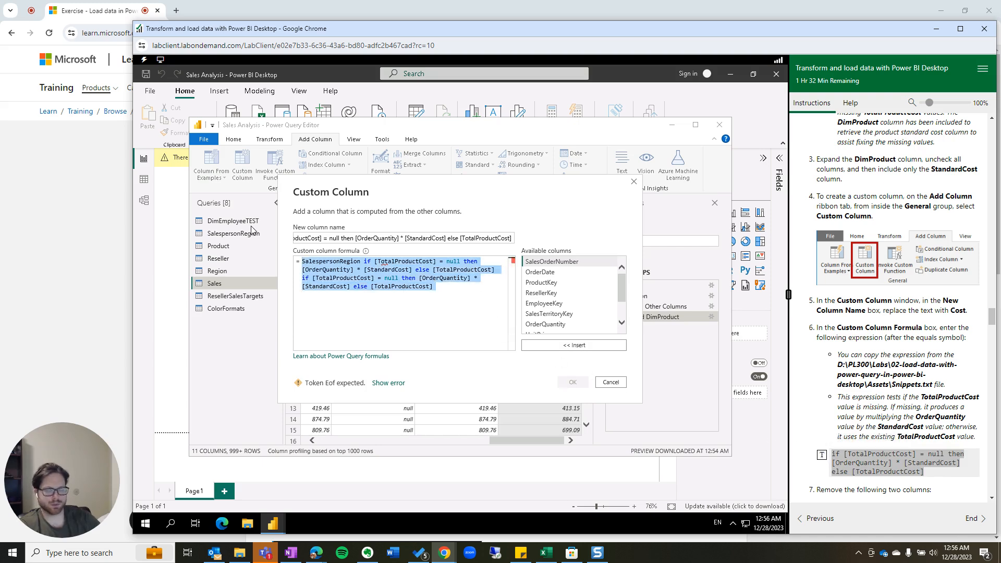
key(BackSpace)
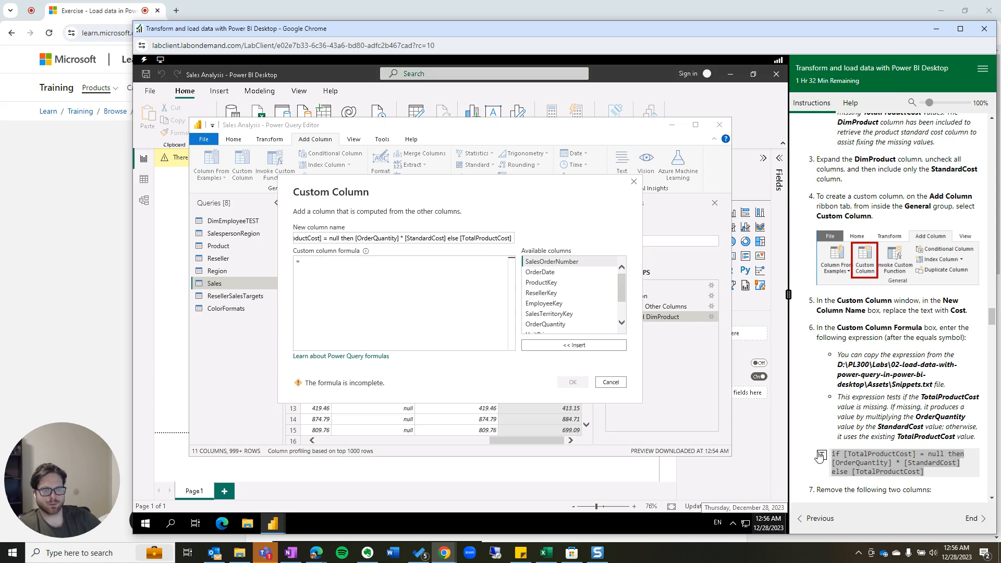
click(822, 455)
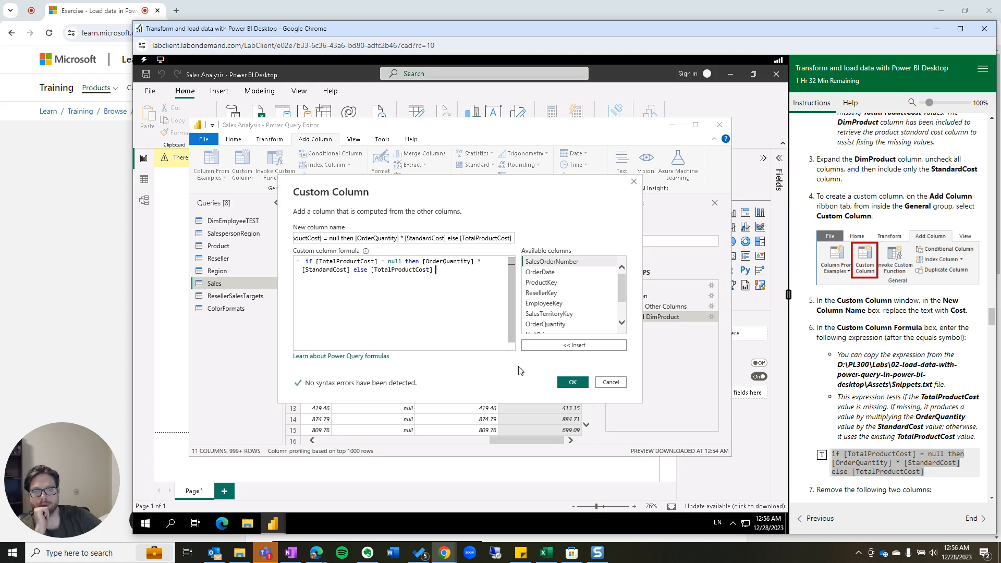
scroll(875, 422, down, 1)
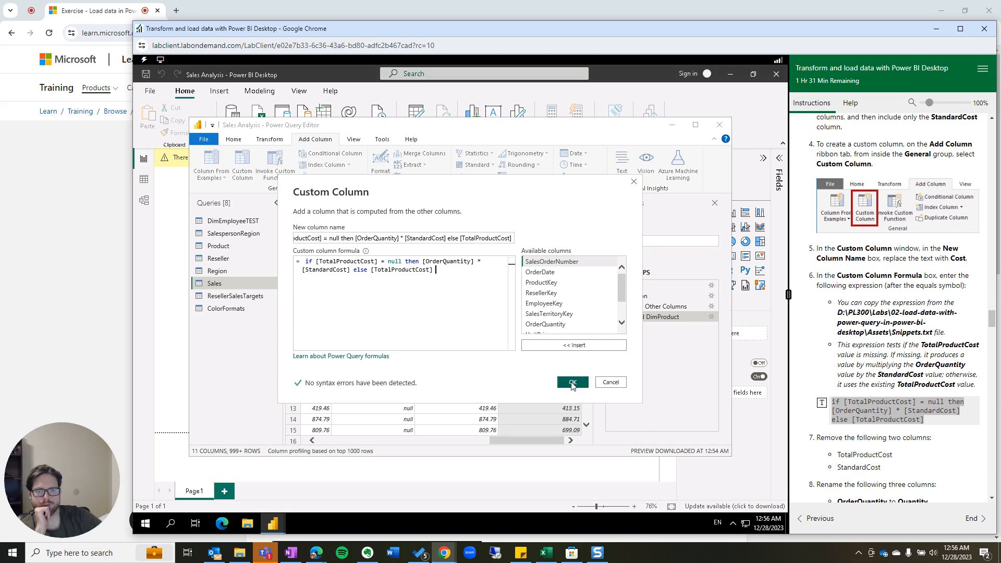
click(573, 383)
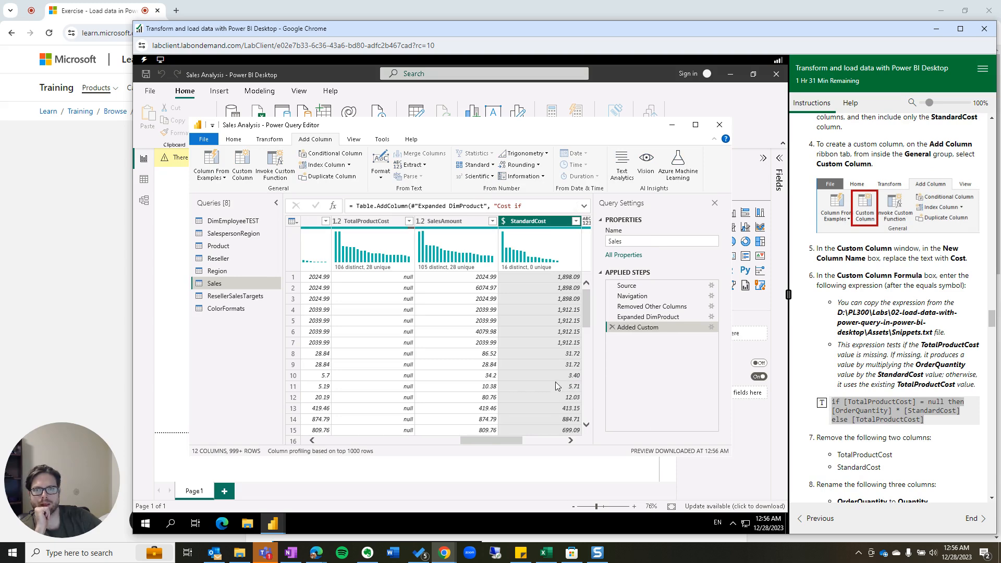
Edit the Added Custom step so the new column is named Cost.
drag(505, 440, 573, 441)
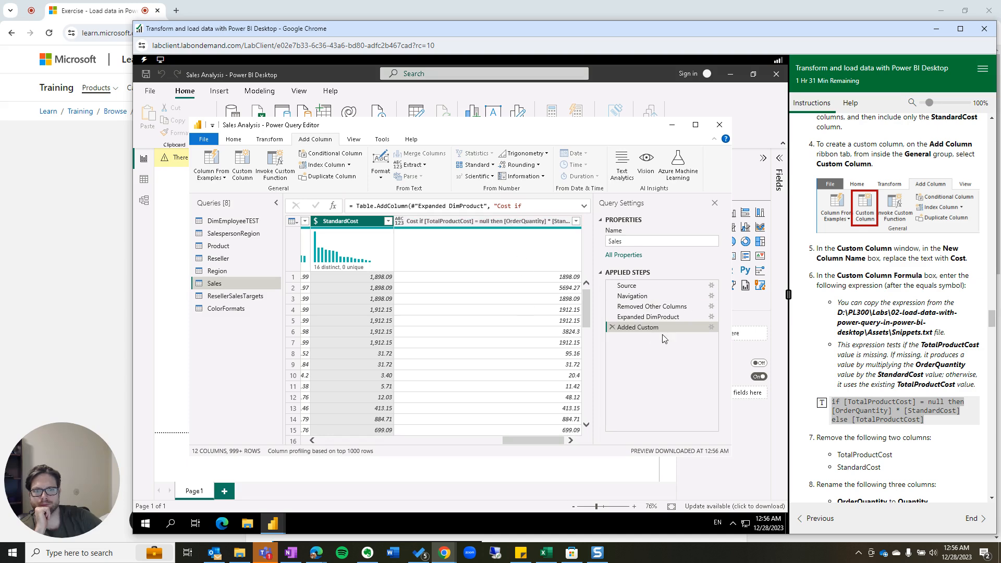
click(711, 327)
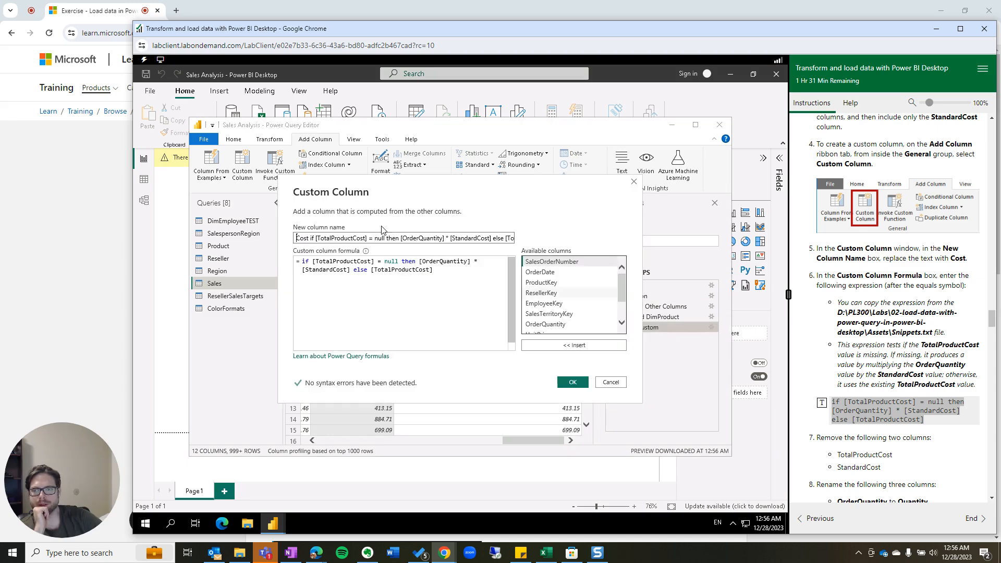
triple_click(354, 238)
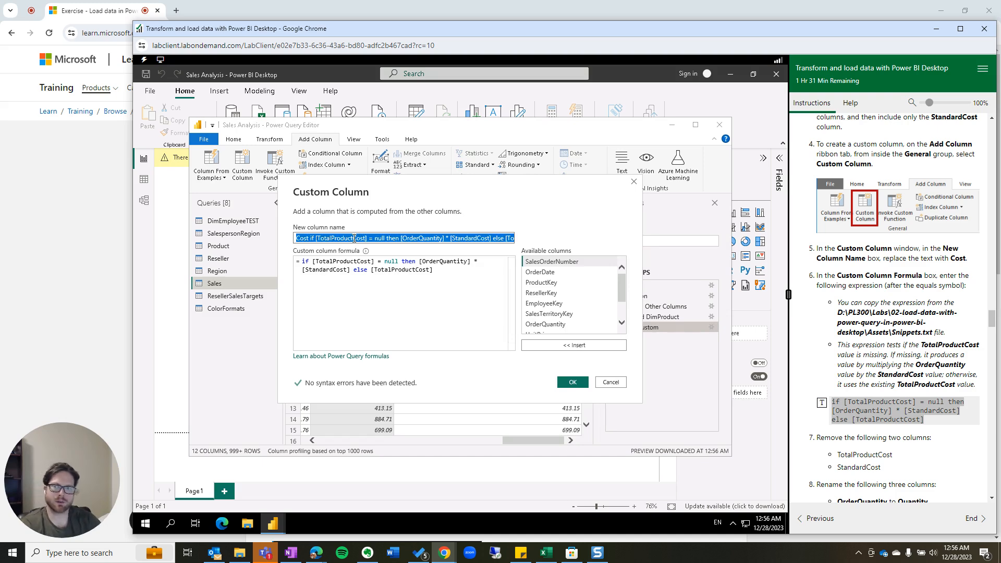
text(Cost)
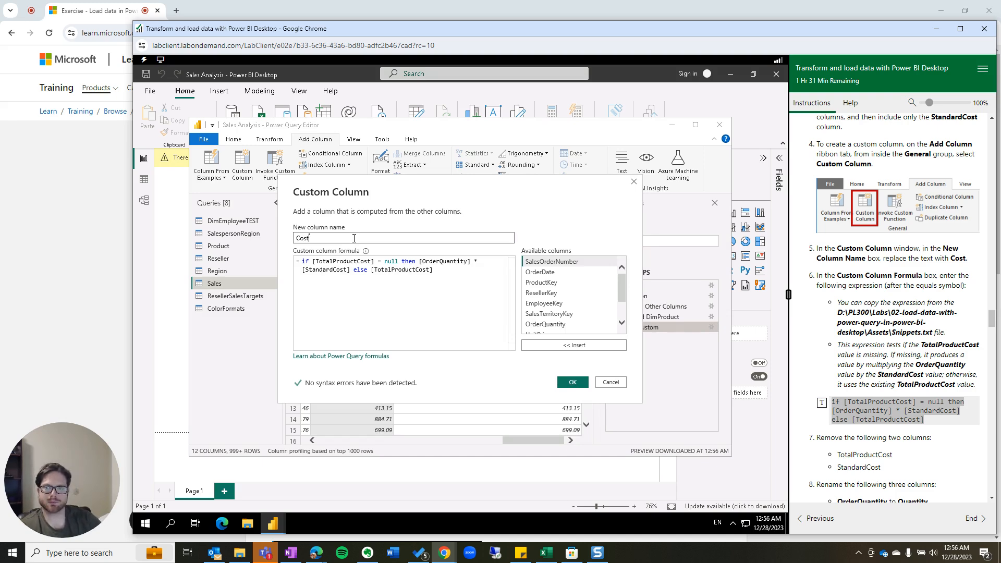
click(572, 382)
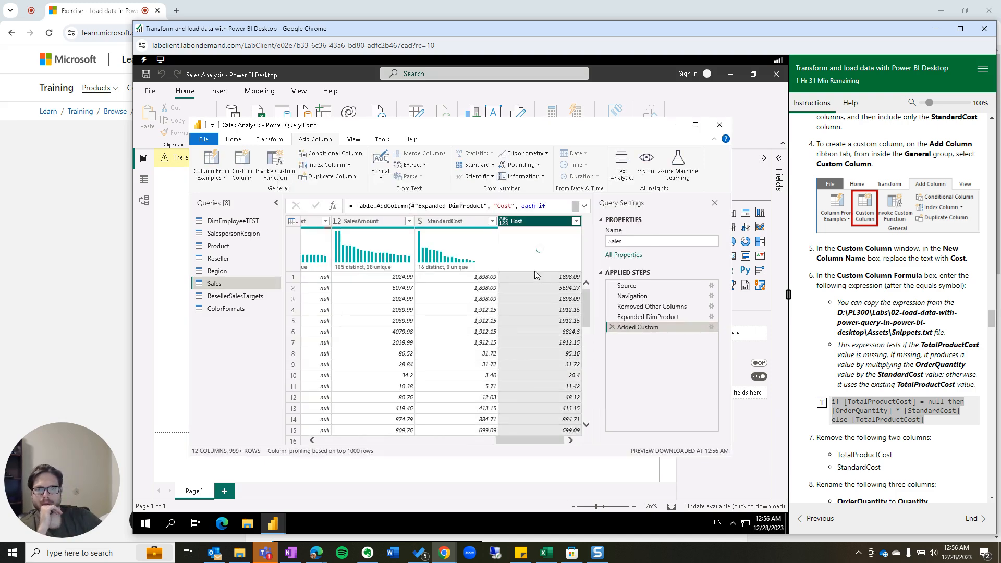
Remove StandardCost, then TotalProductCost, leaving Cost as the final Sales column.
click(437, 245)
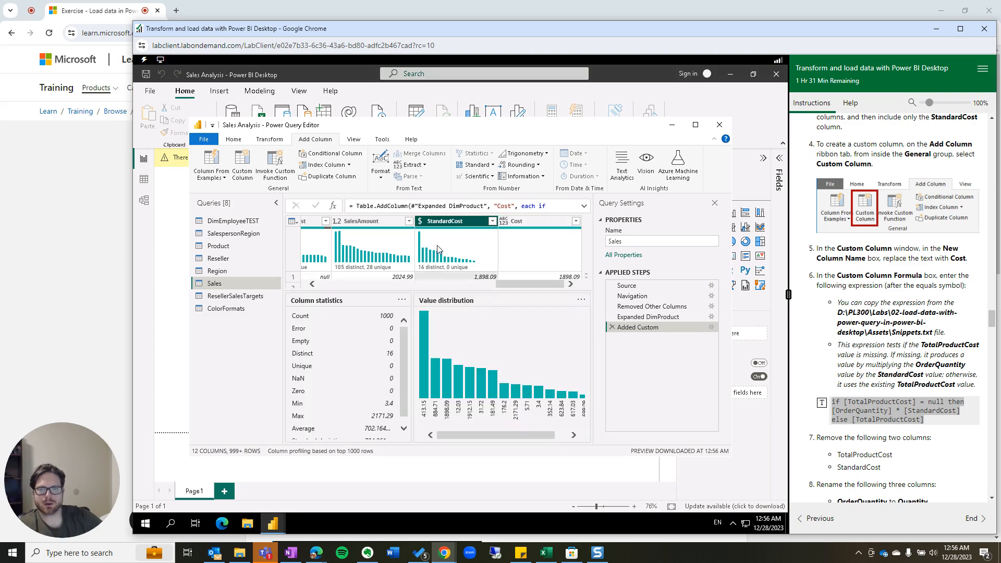
right_click(446, 221)
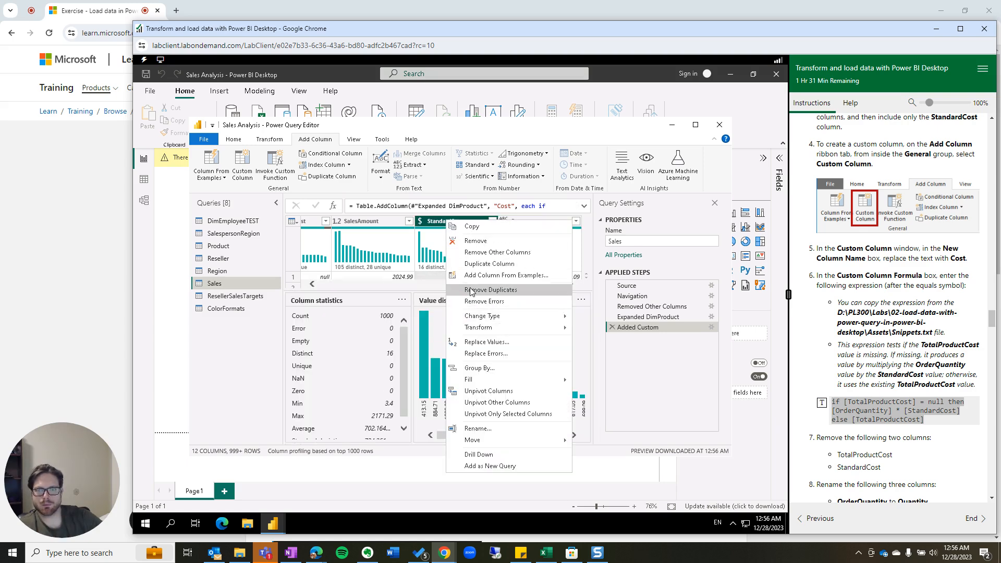
click(474, 242)
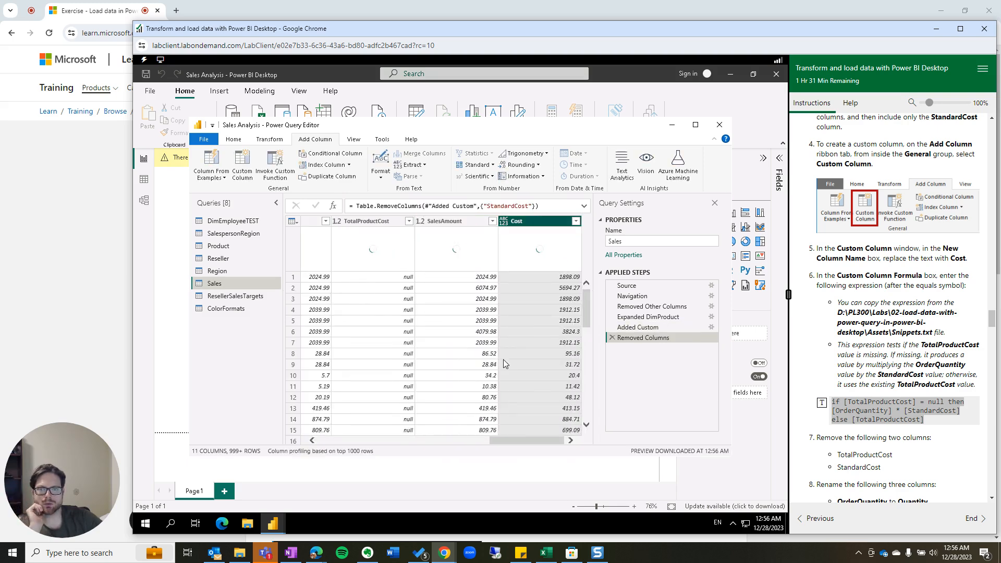
drag(527, 439, 504, 431)
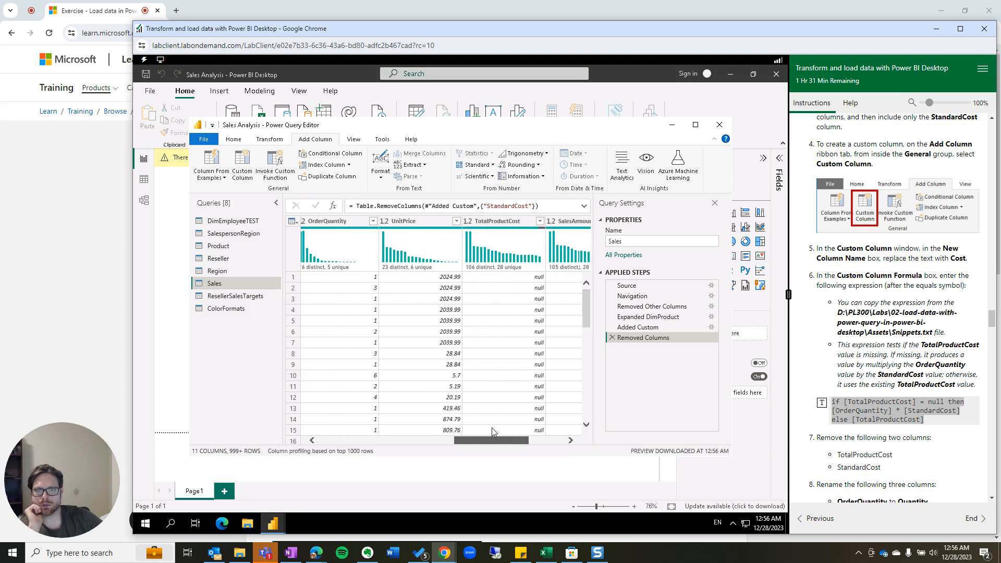
click(520, 225)
right_click(519, 225)
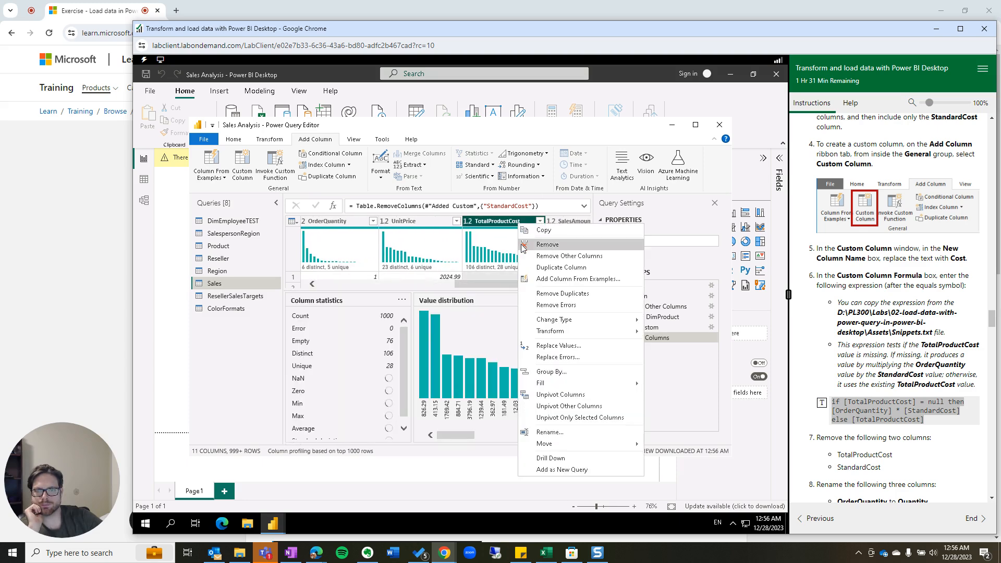
click(537, 245)
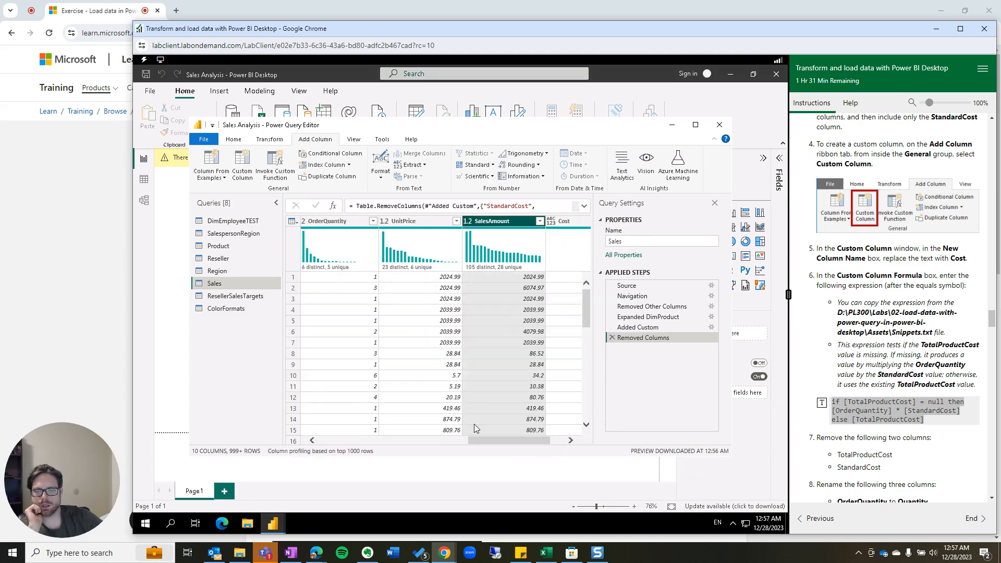
drag(486, 439, 501, 440)
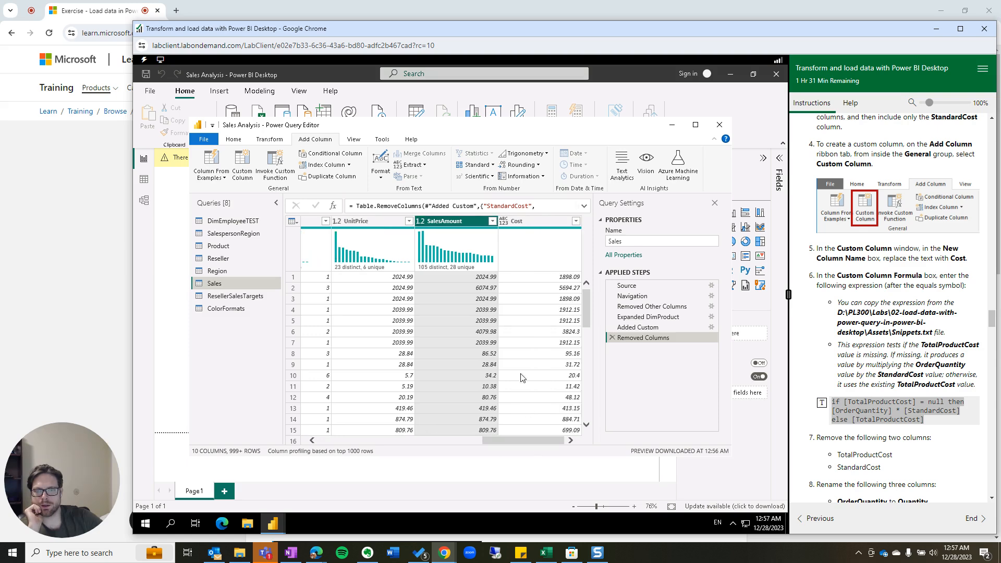
click(550, 221)
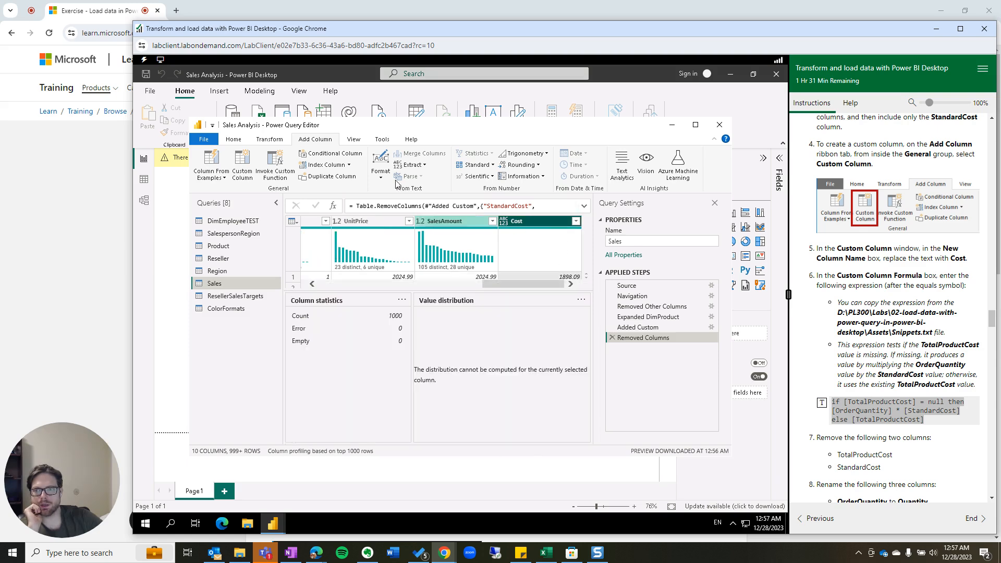
Uncheck Column distribution, Column profile and Column quality in the View options.
click(353, 140)
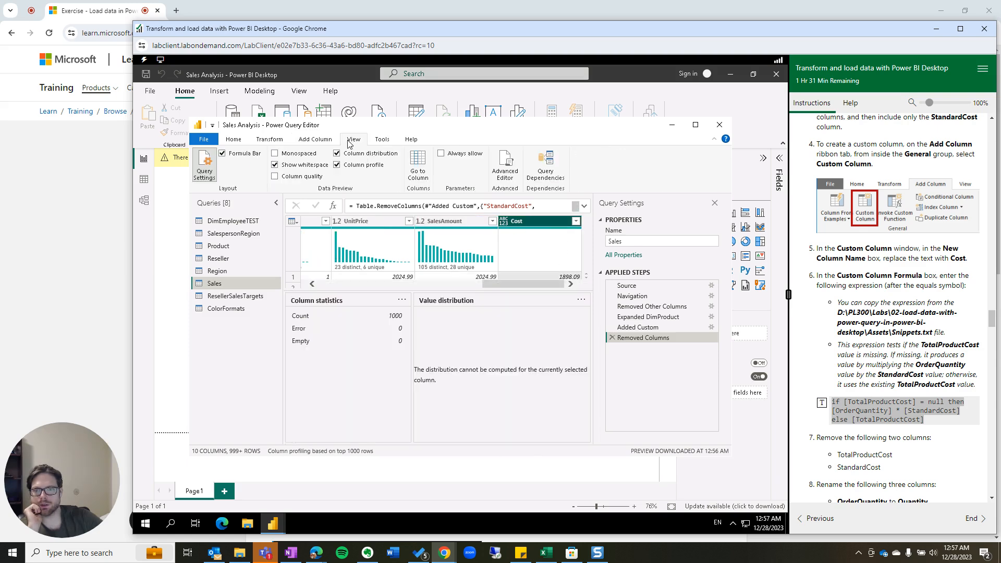
click(337, 165)
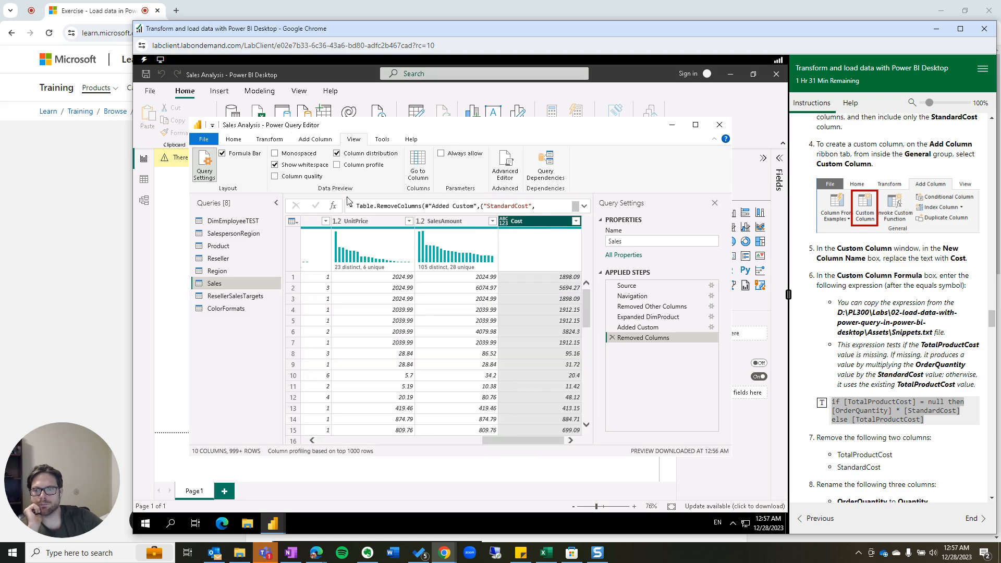
click(338, 166)
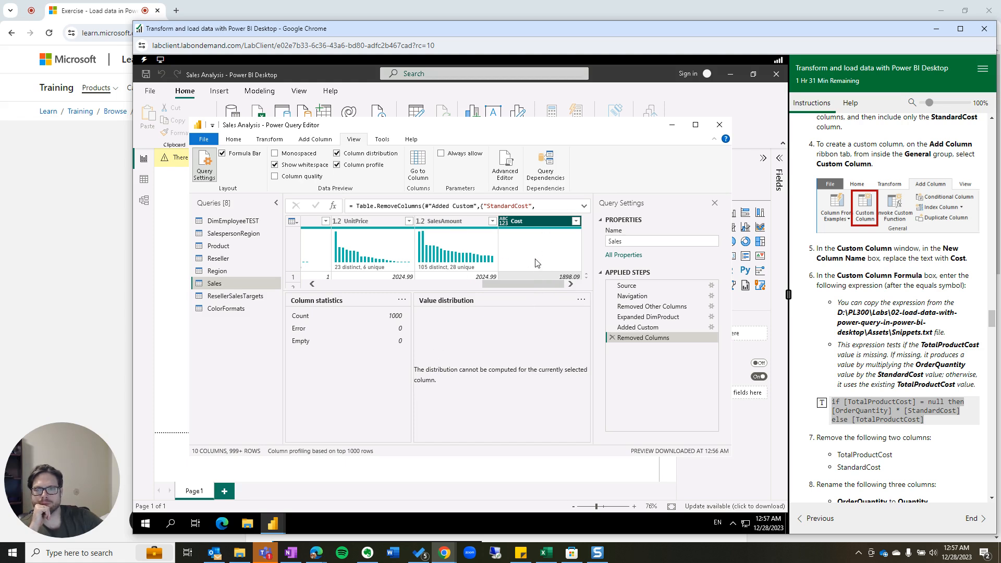
click(275, 176)
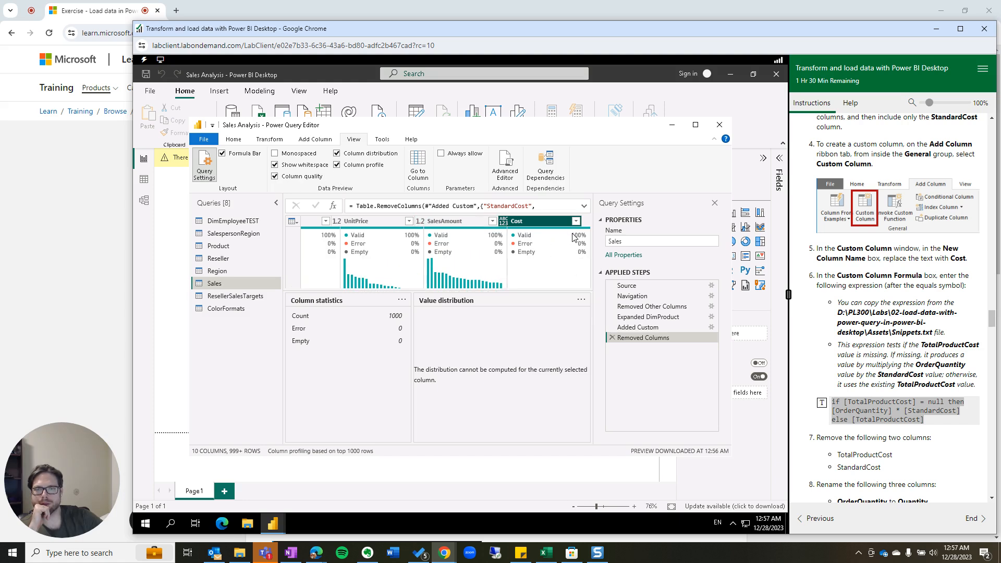
mouse_move(576, 238)
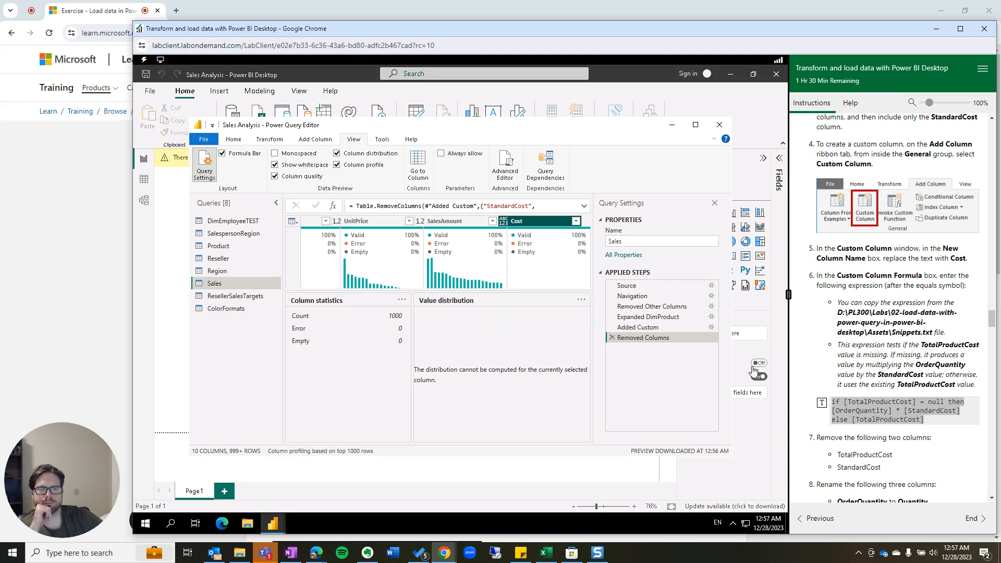
scroll(849, 395, down, 2)
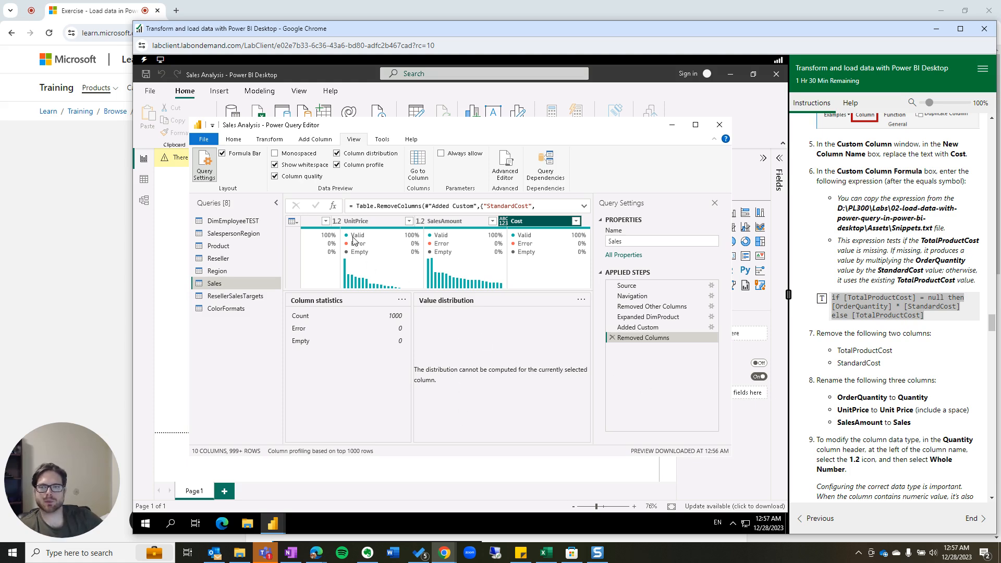
click(337, 153)
click(336, 165)
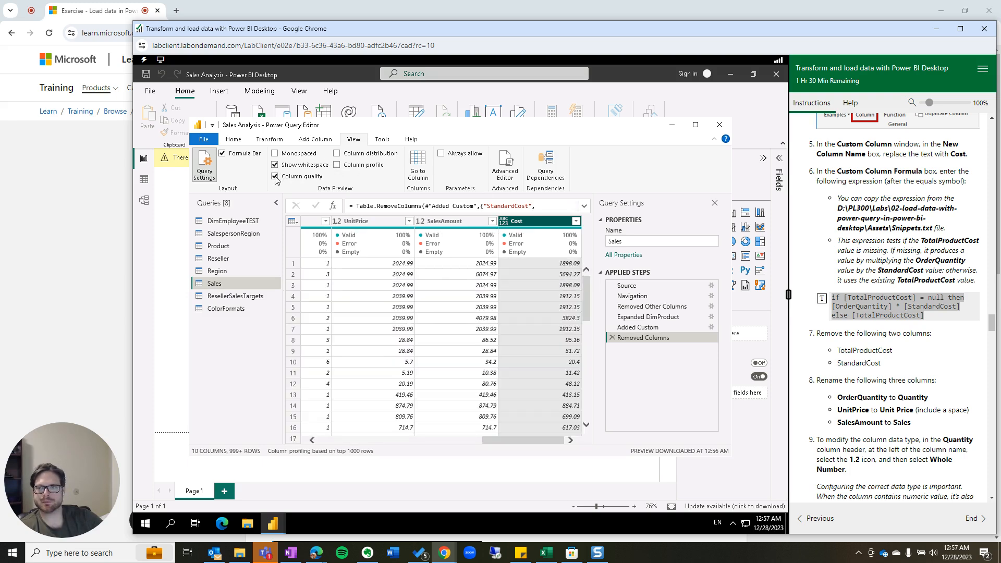
click(275, 177)
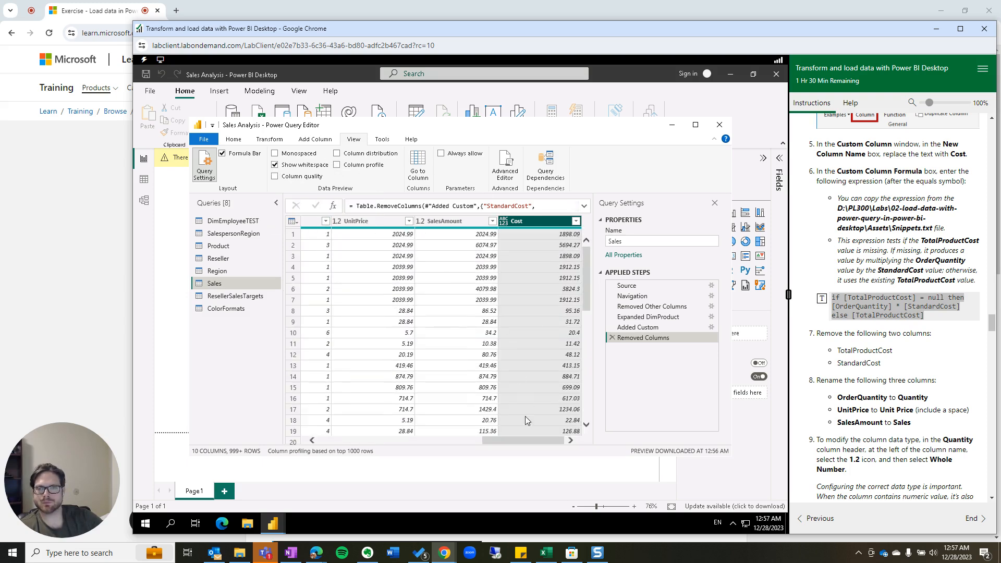
drag(530, 442, 307, 426)
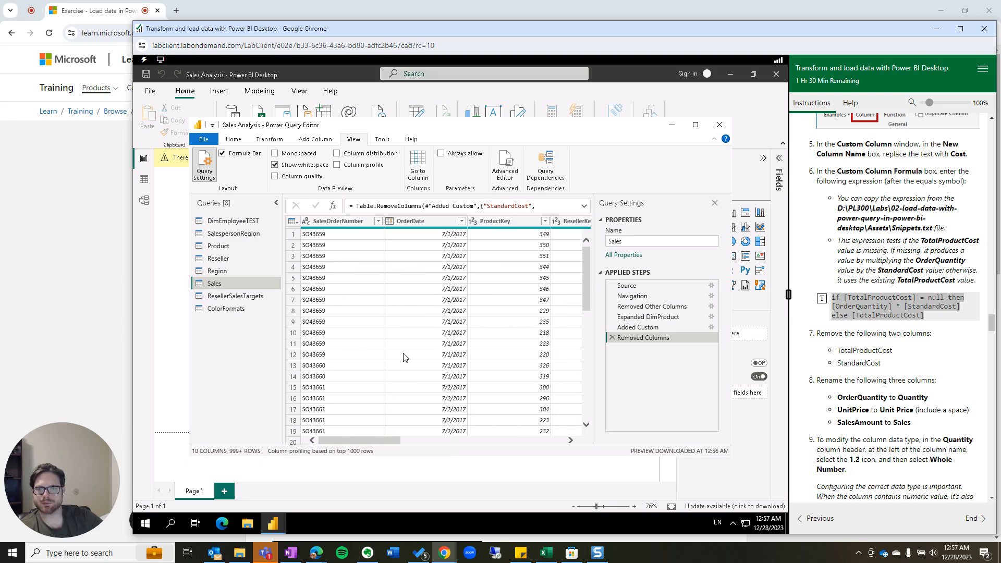
Rename OrderQuantity to Quantity by deleting the Order prefix.
drag(385, 440, 417, 440)
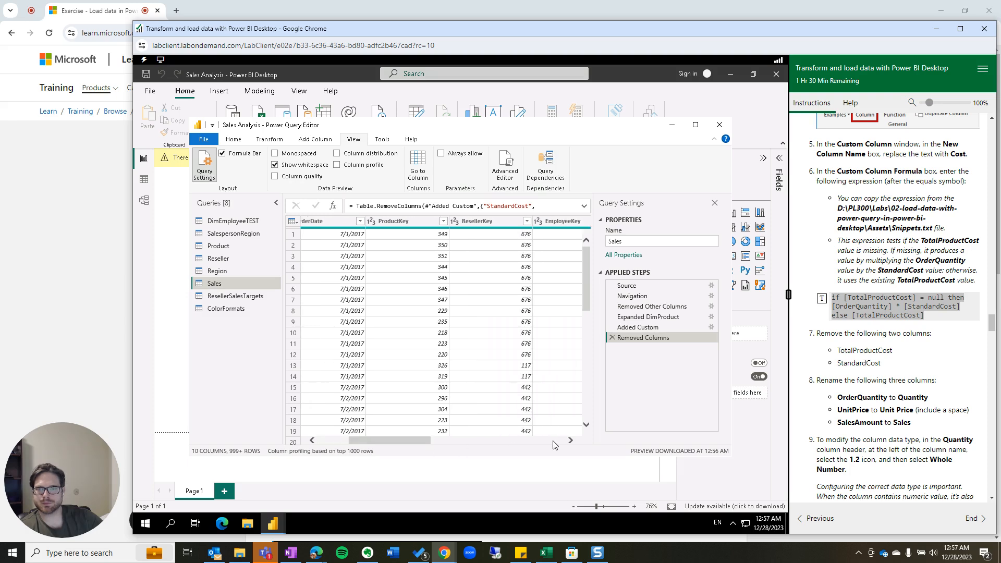
click(571, 441)
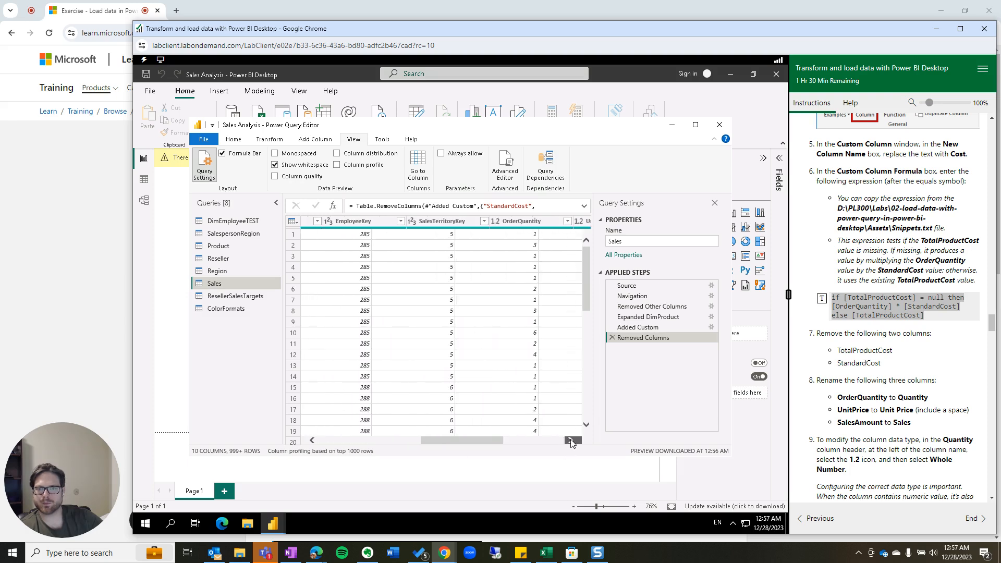
click(572, 441)
click(454, 221)
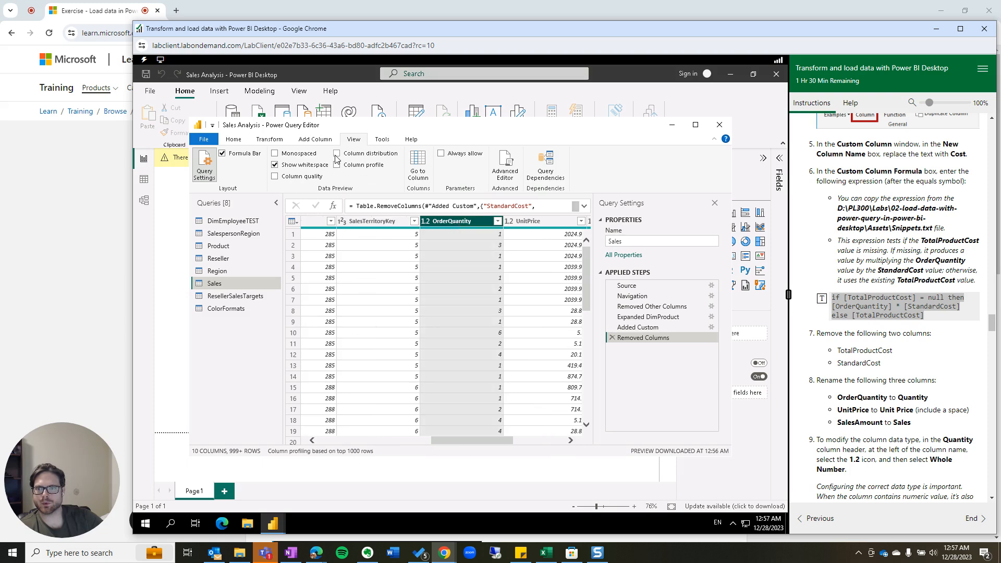
key(alt)
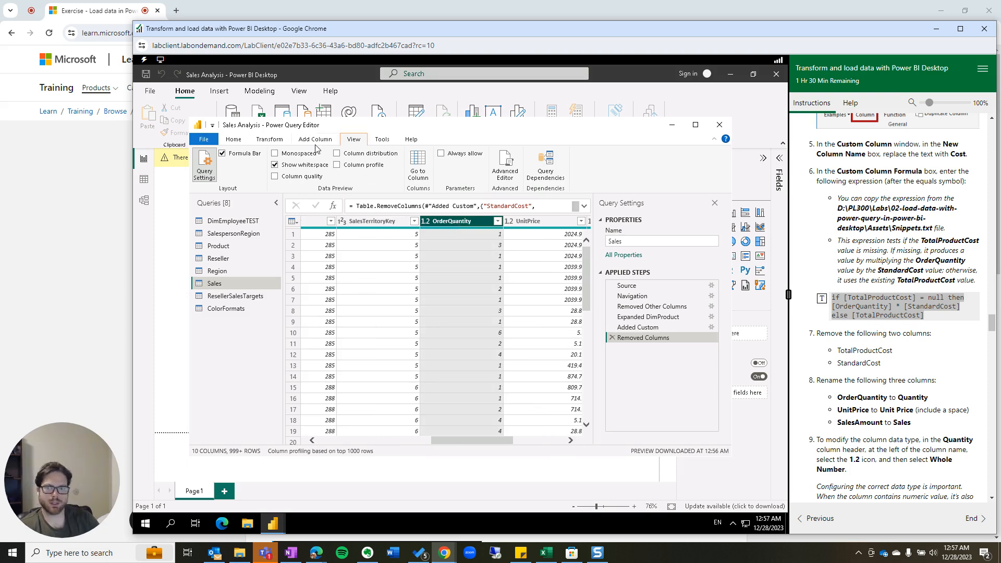
key(t)
key(r)
key(Home)
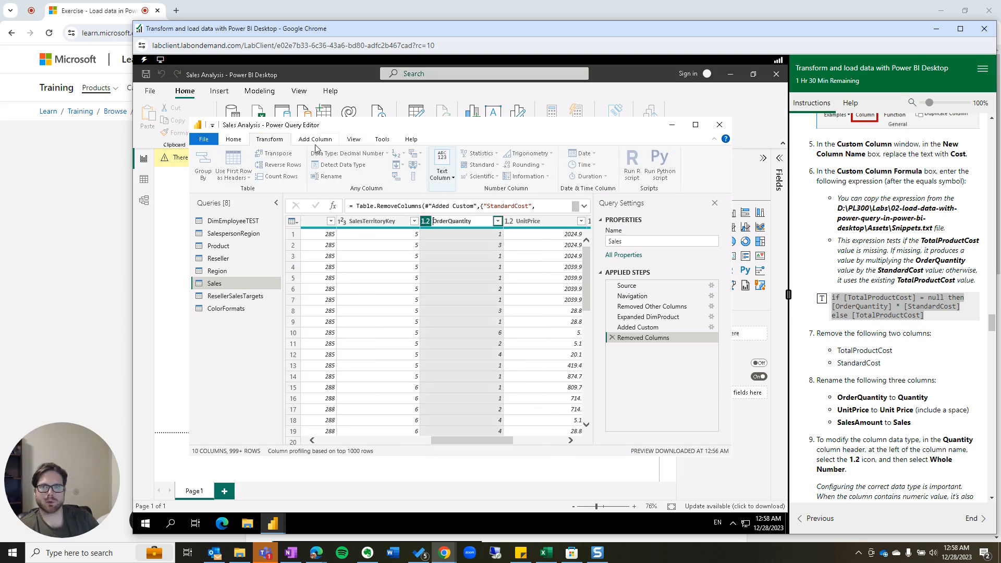
key(Delete)
key(Delete)
key(Delete)
key(Delete)
key(Delete)
key(Return)
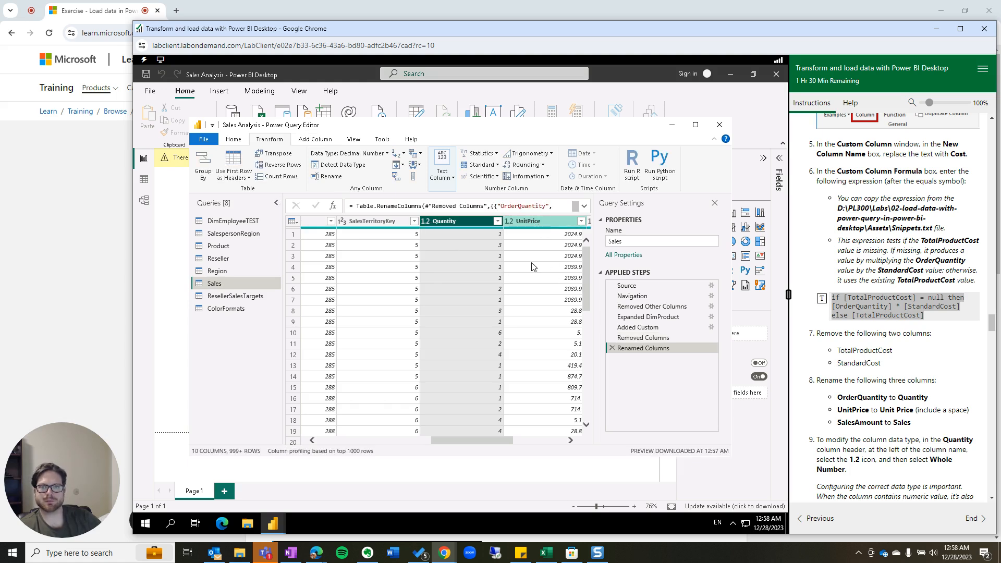
Rename UnitPrice to Price and SalesAmount to Sales.
click(529, 221)
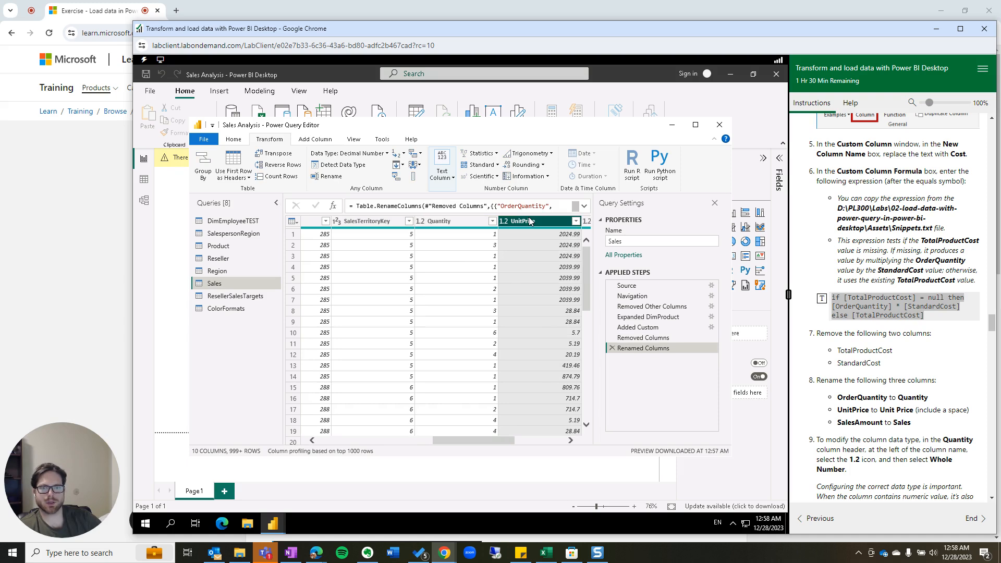
double_click(529, 221)
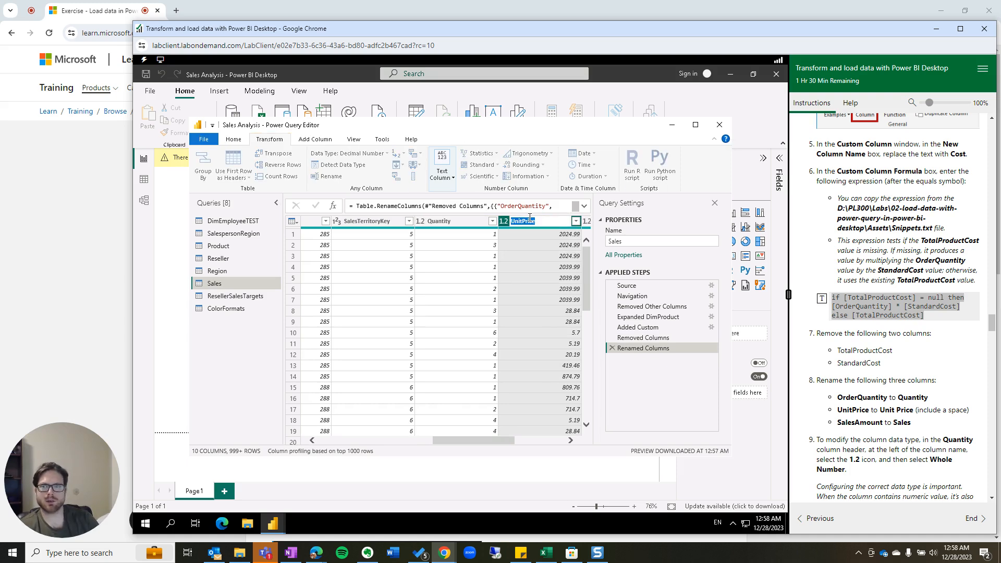
text(Pri)
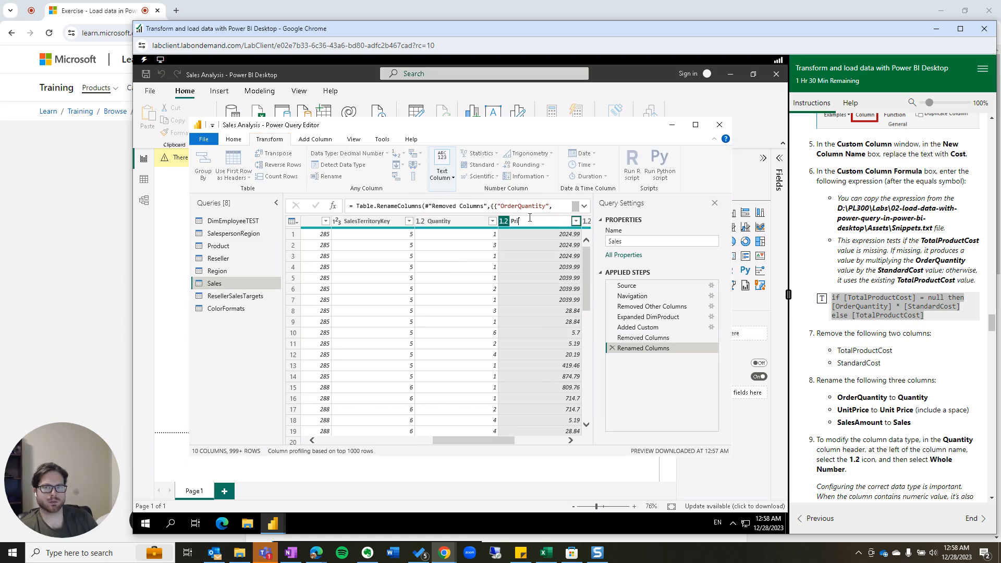
text(ce)
key(Return)
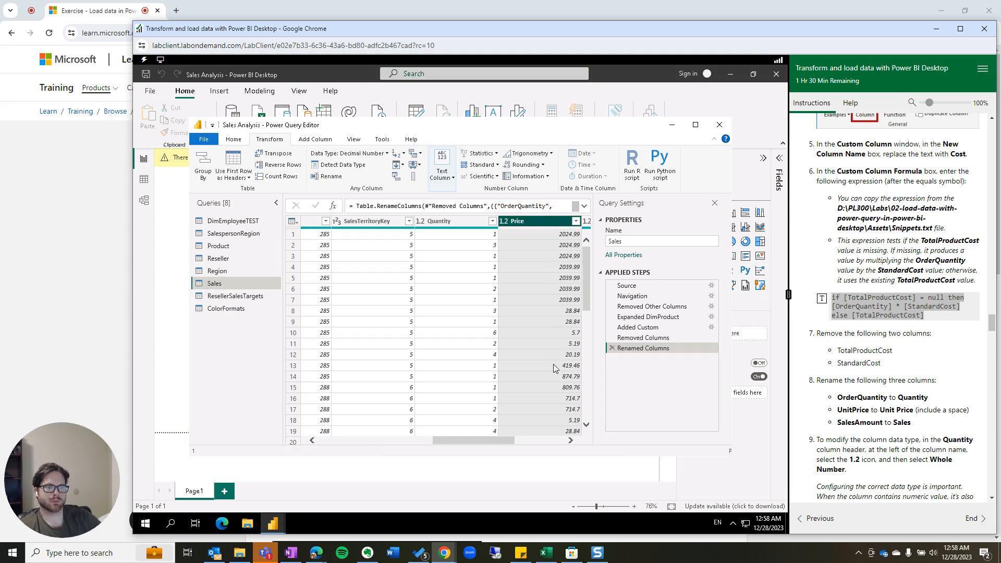
drag(511, 439, 534, 439)
click(546, 223)
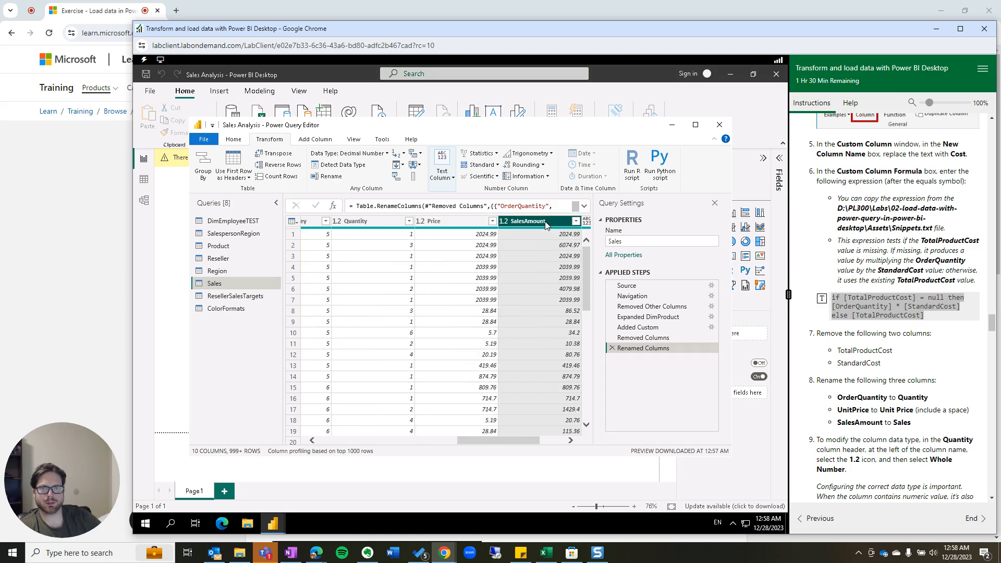
double_click(546, 223)
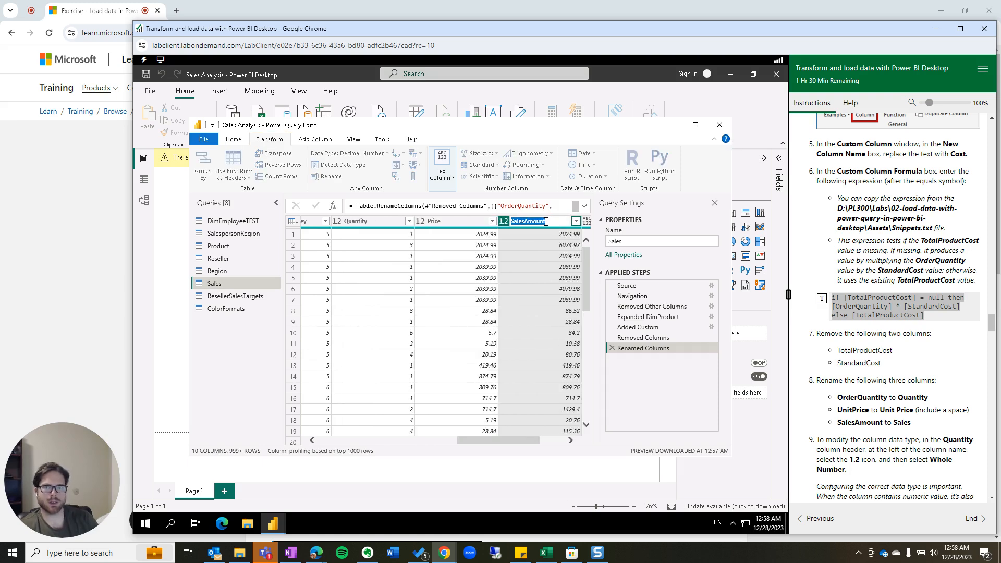
text(Sales)
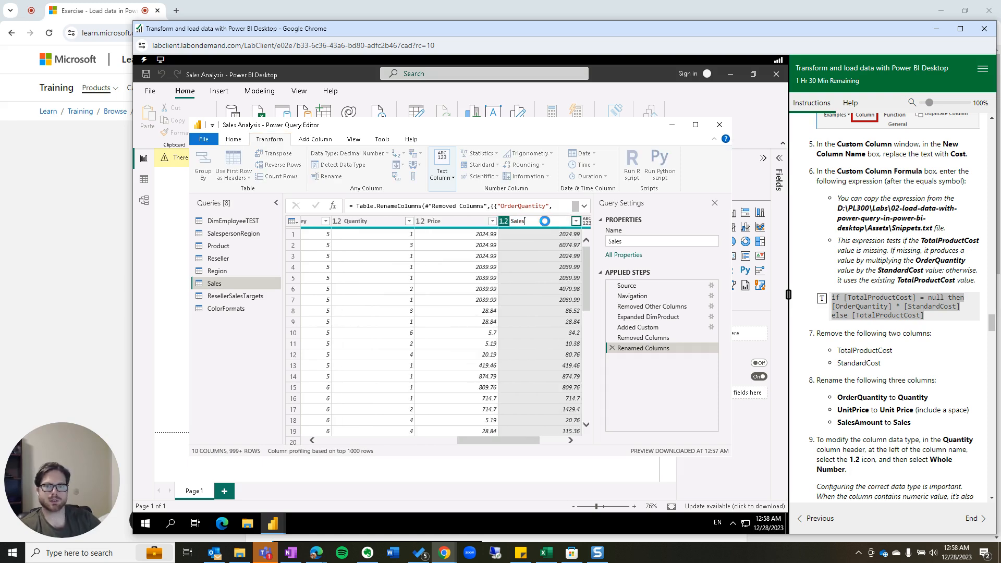
key(Return)
scroll(876, 409, down, 2)
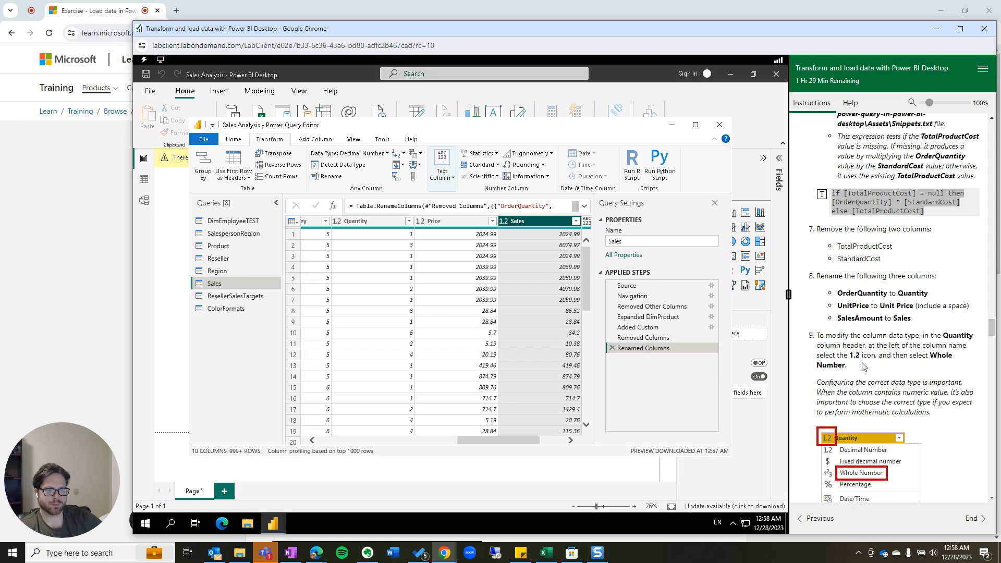
Change the Quantity column's data type from decimal to Whole Number.
click(336, 222)
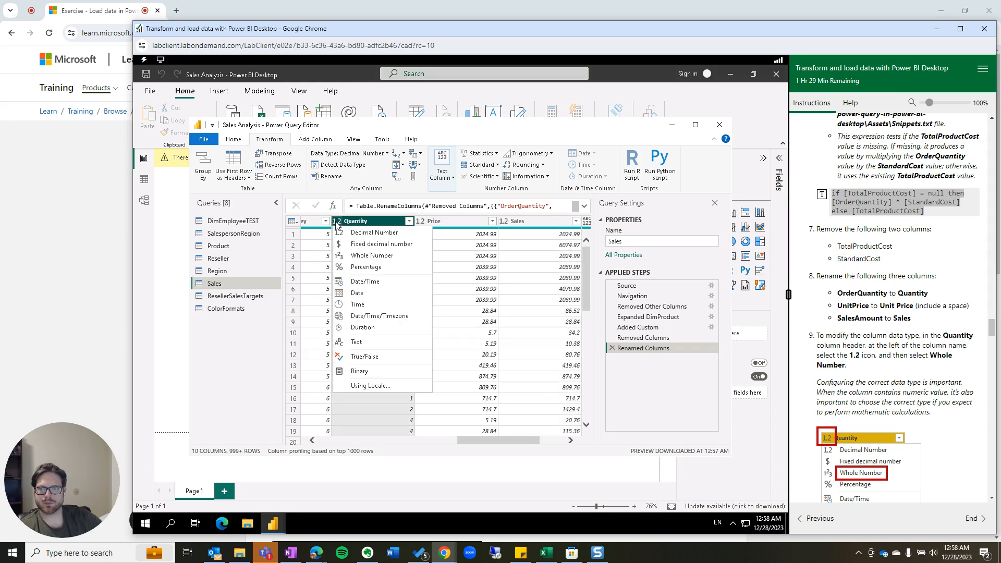
click(370, 255)
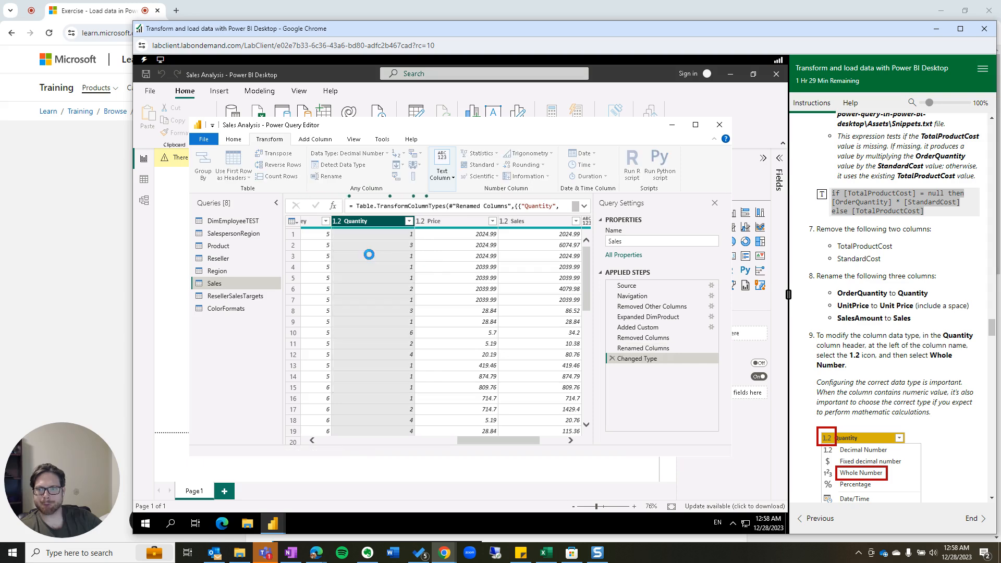
scroll(941, 389, down, 3)
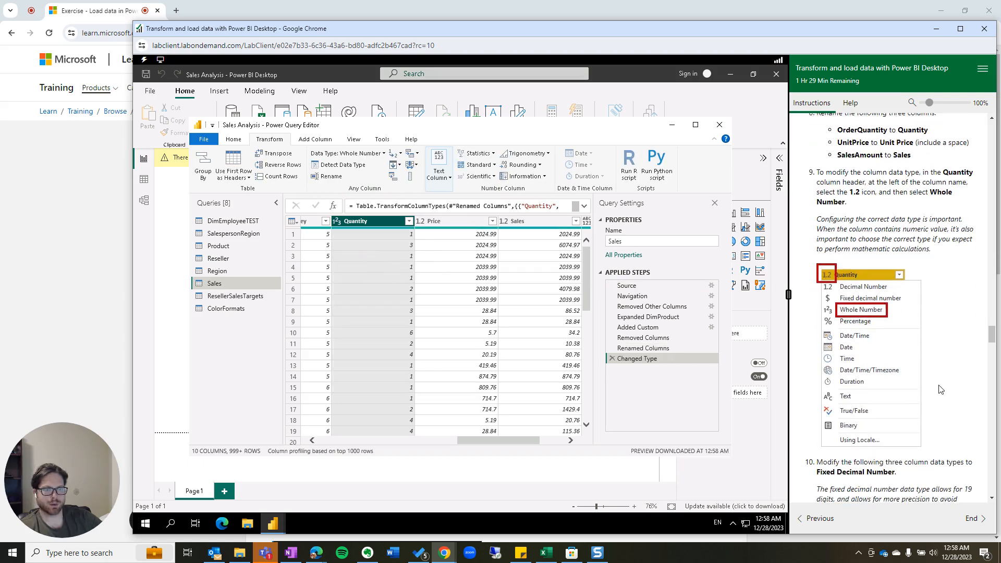
scroll(941, 389, down, 3)
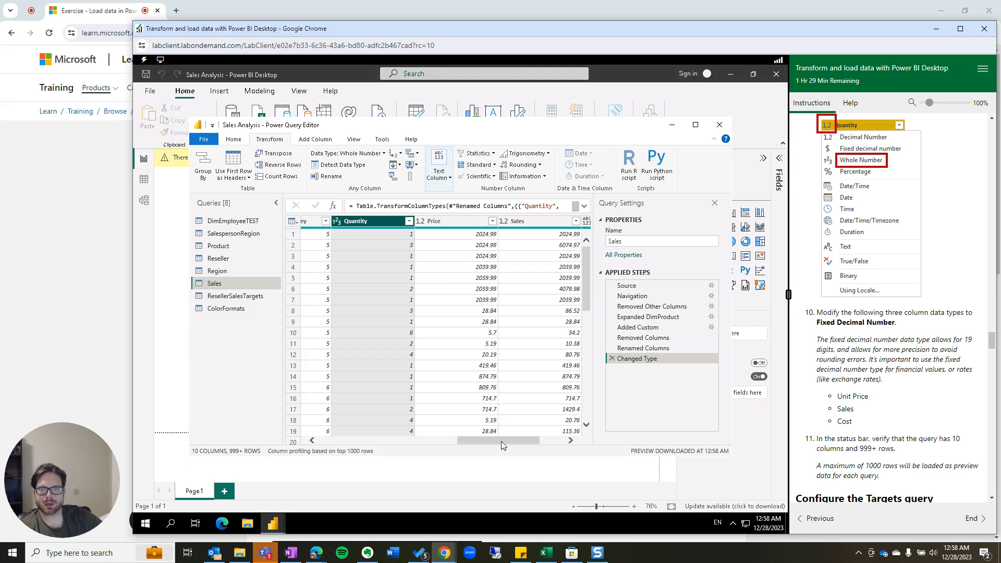
scroll(848, 265, up, 4)
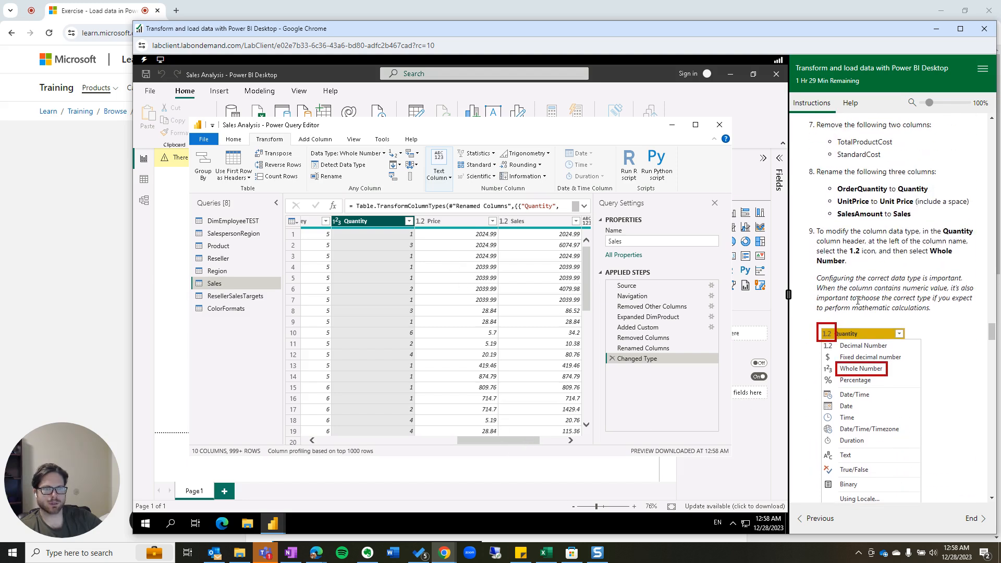
scroll(849, 265, up, 1)
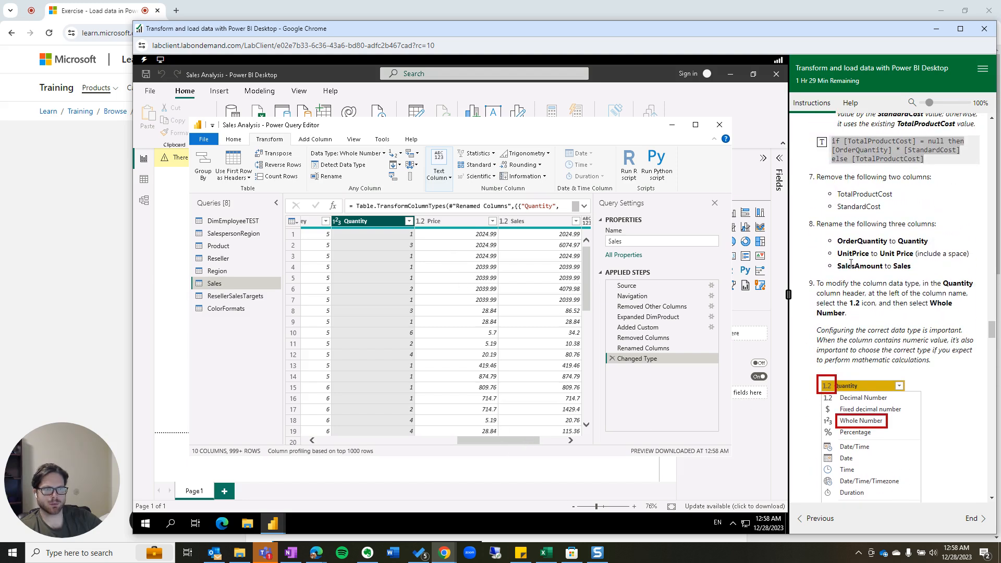
Rename the Price column to Unit Price.
click(442, 220)
right_click(438, 223)
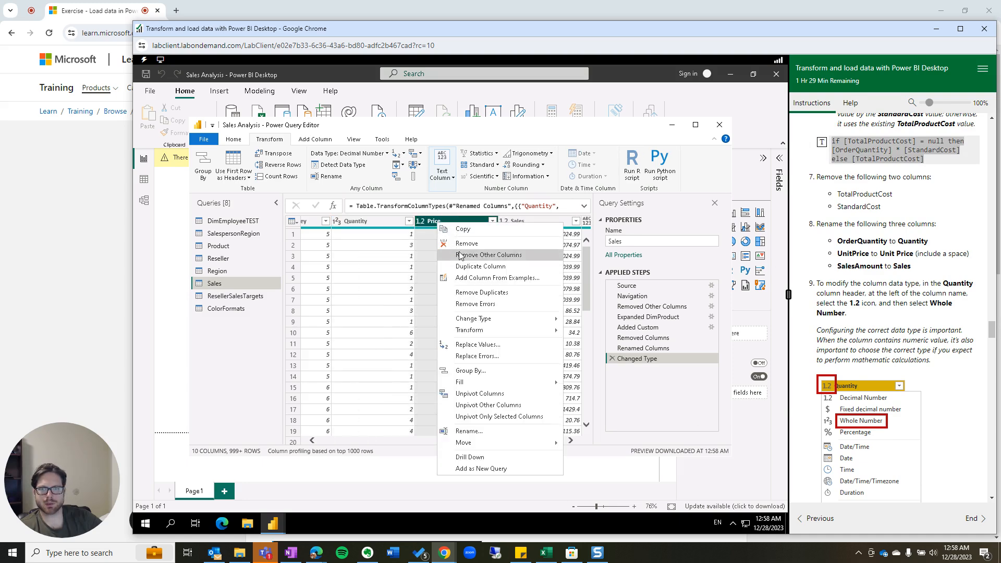
click(641, 339)
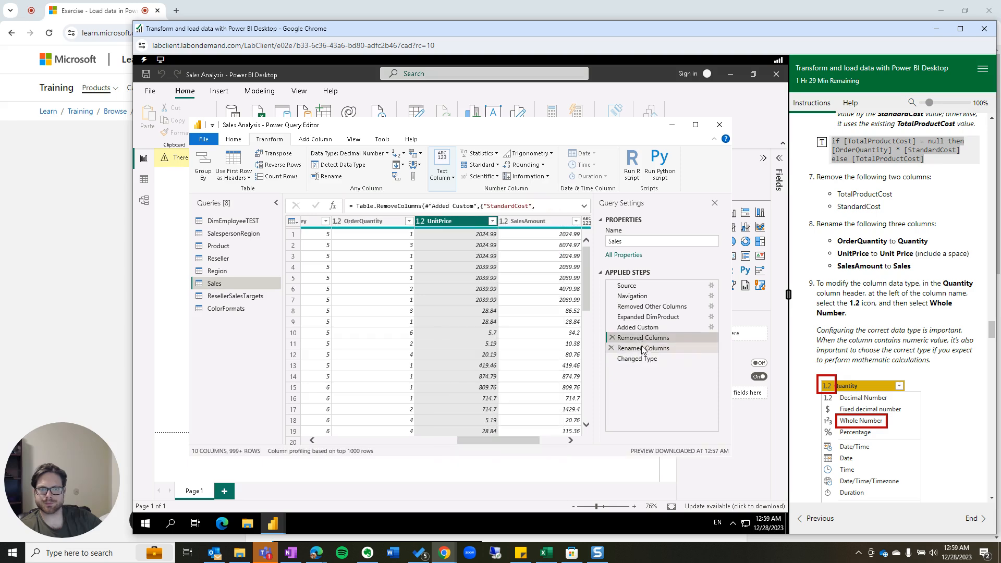
click(642, 360)
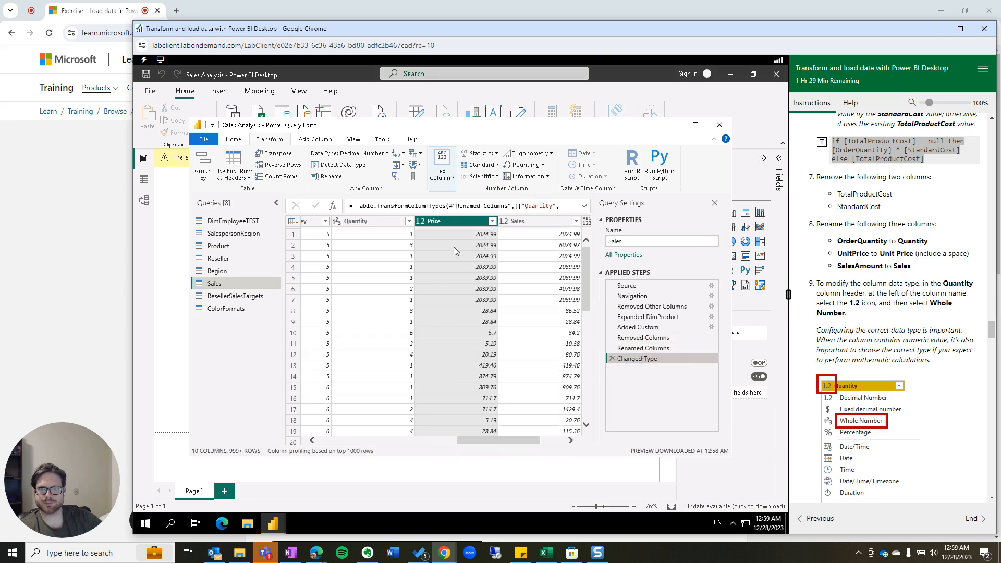
right_click(431, 223)
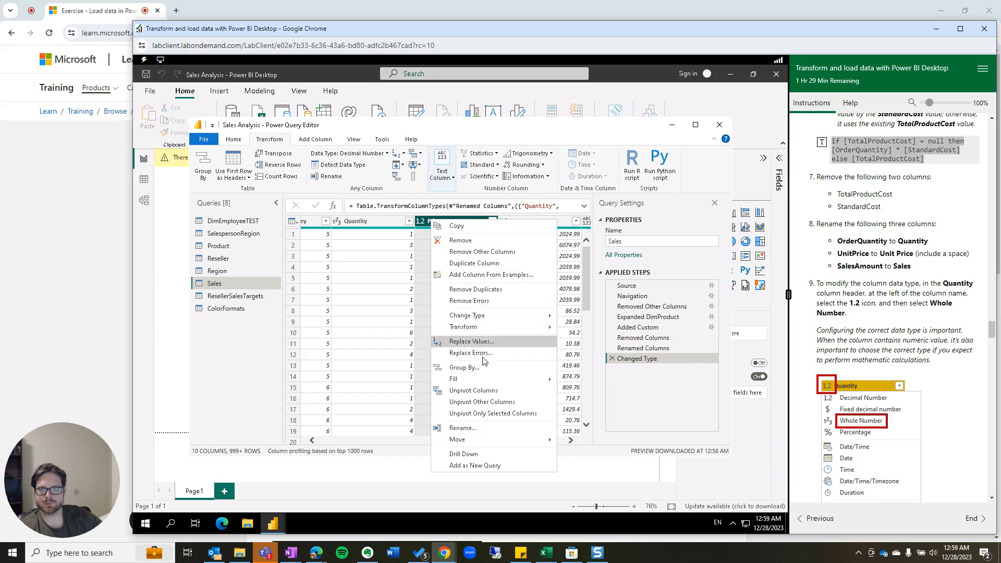
click(483, 428)
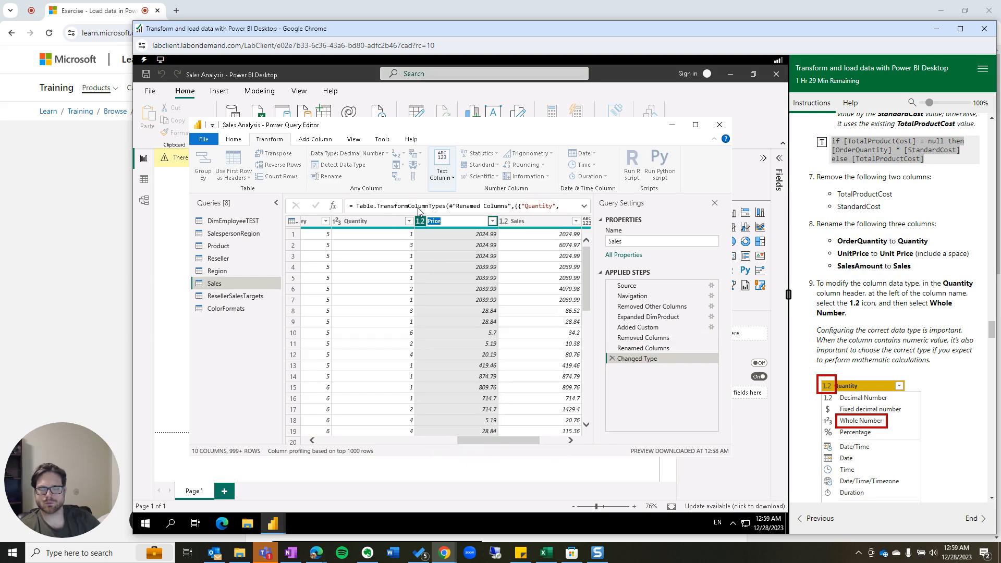
text(Uni)
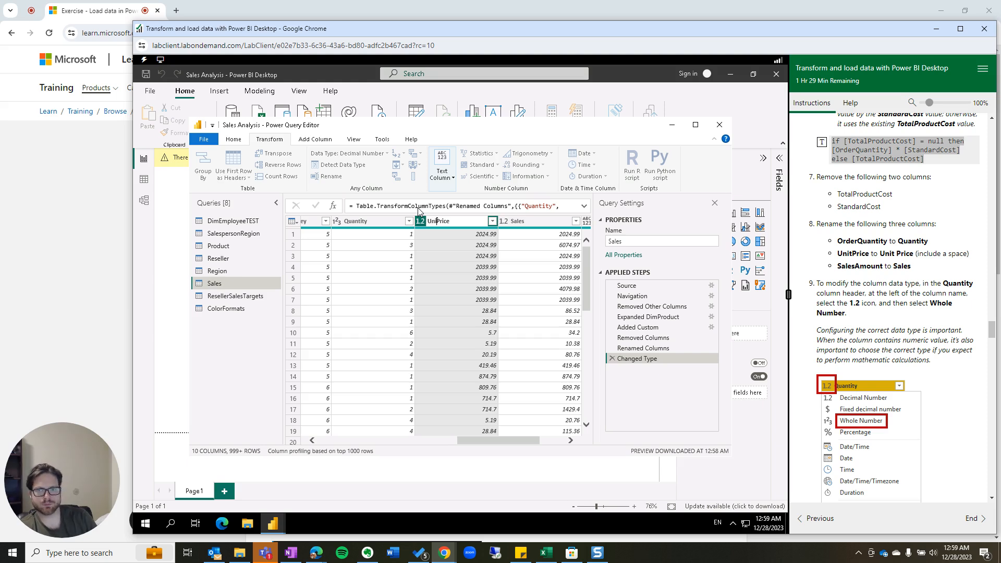
text(t)
click(465, 280)
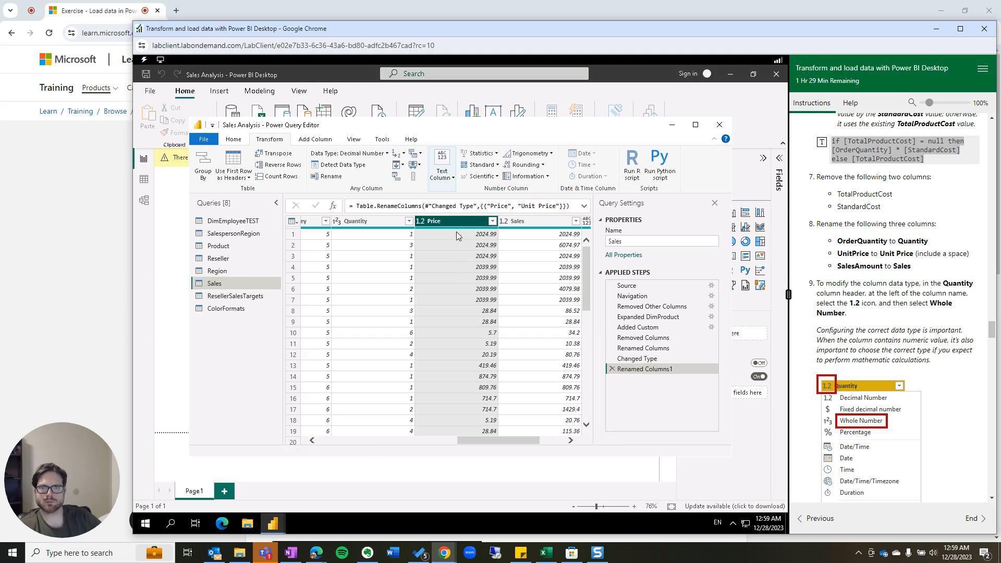
Set Unit Price, Sales and Cost to Fixed decimal number.
click(420, 221)
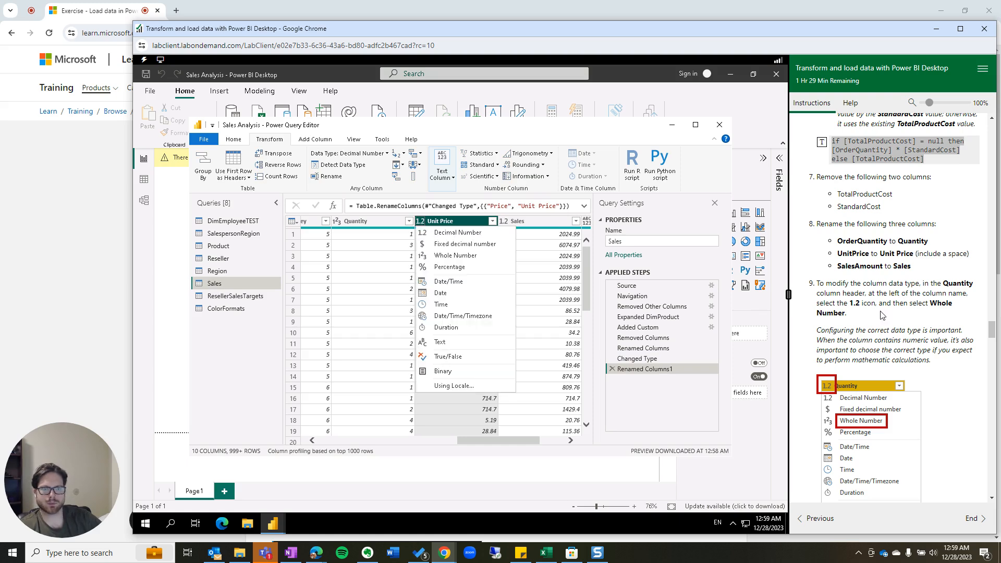
scroll(883, 315, down, 4)
scroll(899, 360, down, 1)
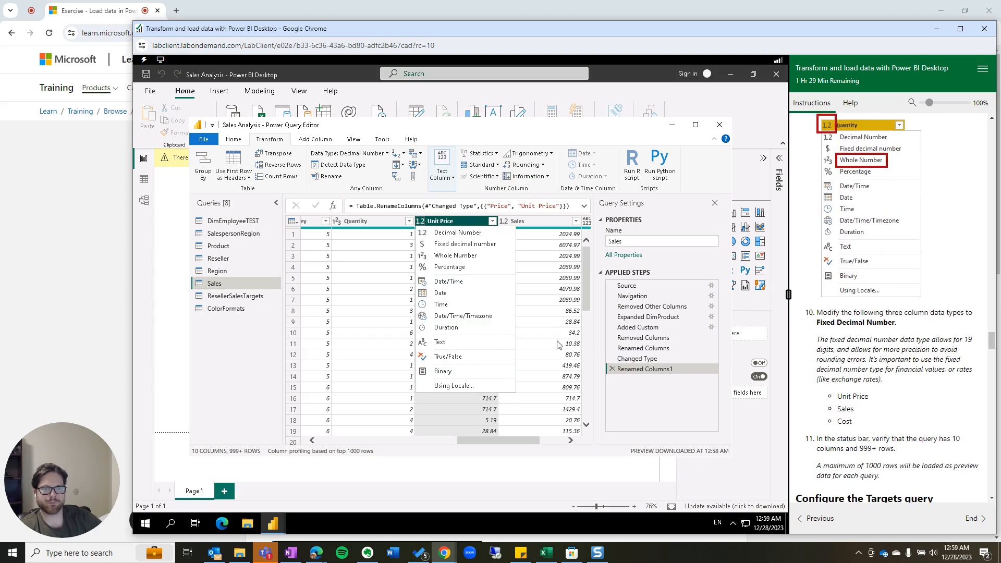
click(453, 245)
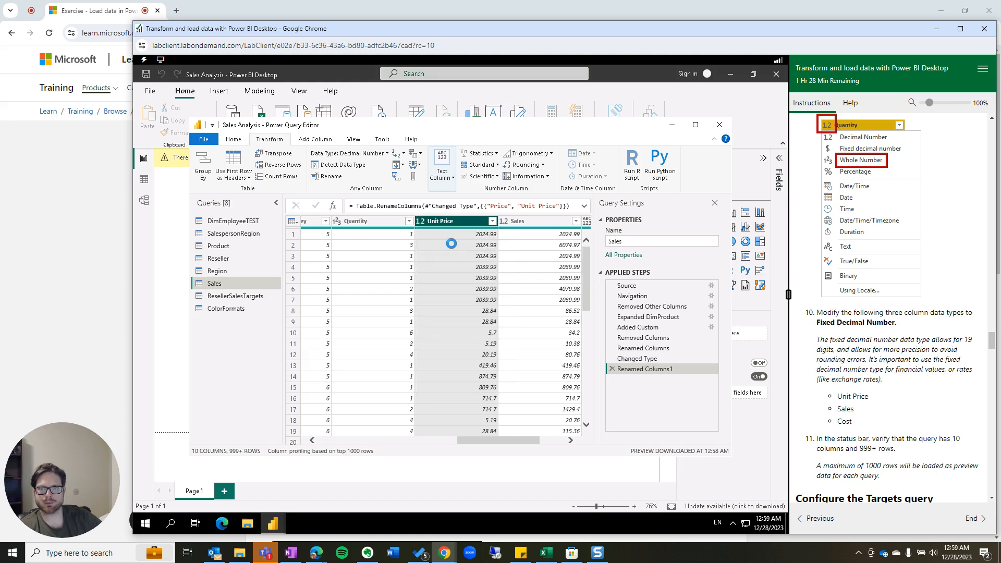
click(505, 221)
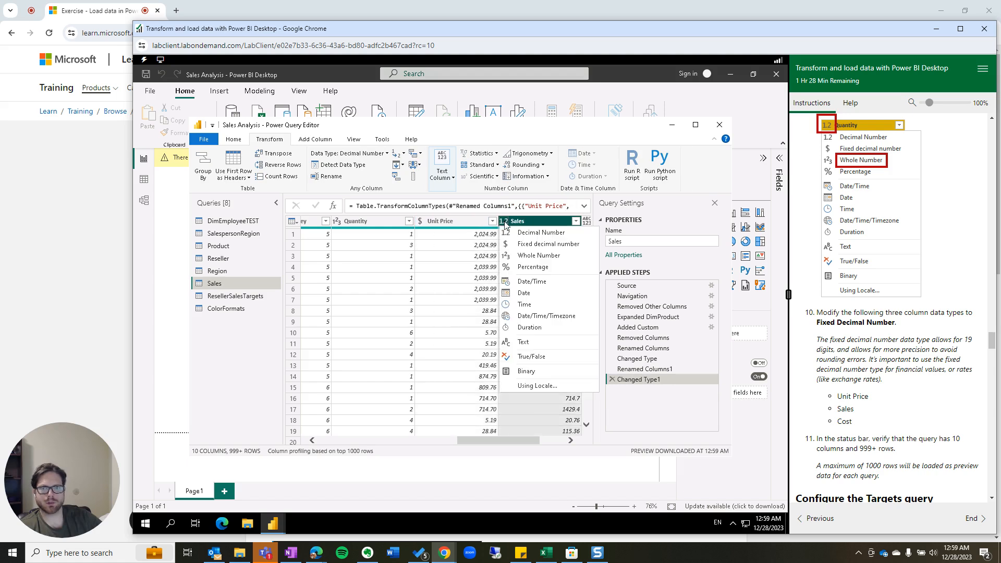
click(527, 245)
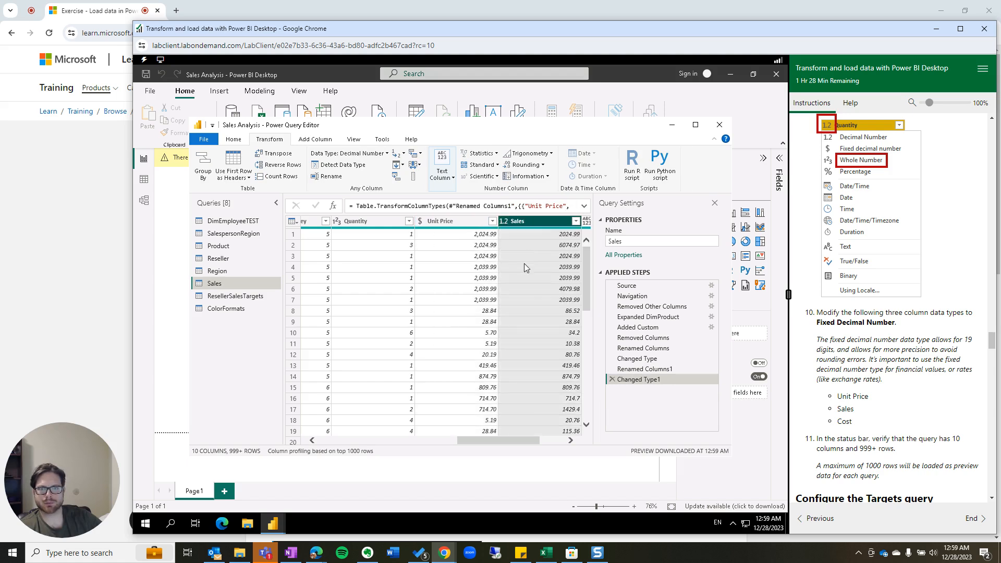
drag(524, 442, 556, 444)
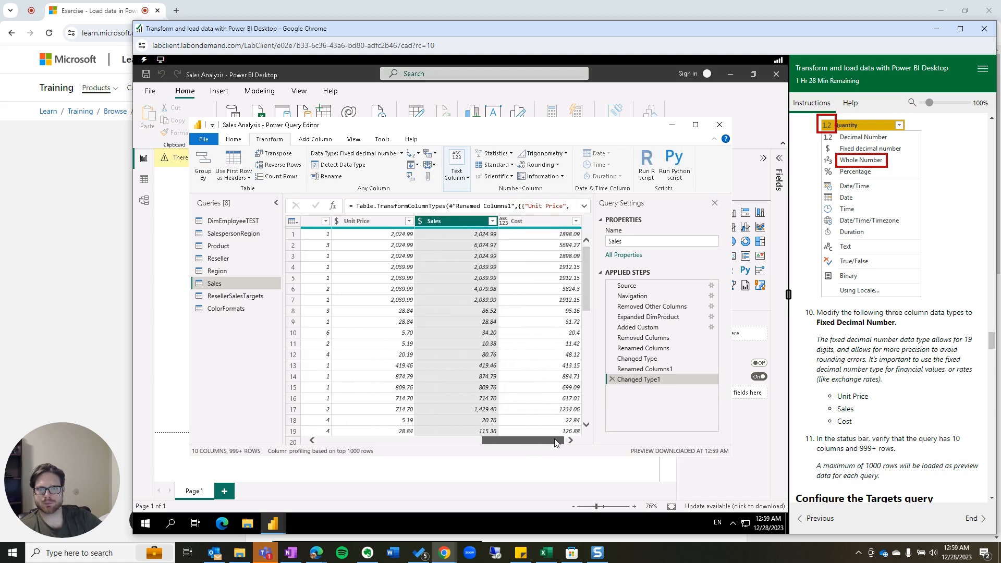
click(503, 223)
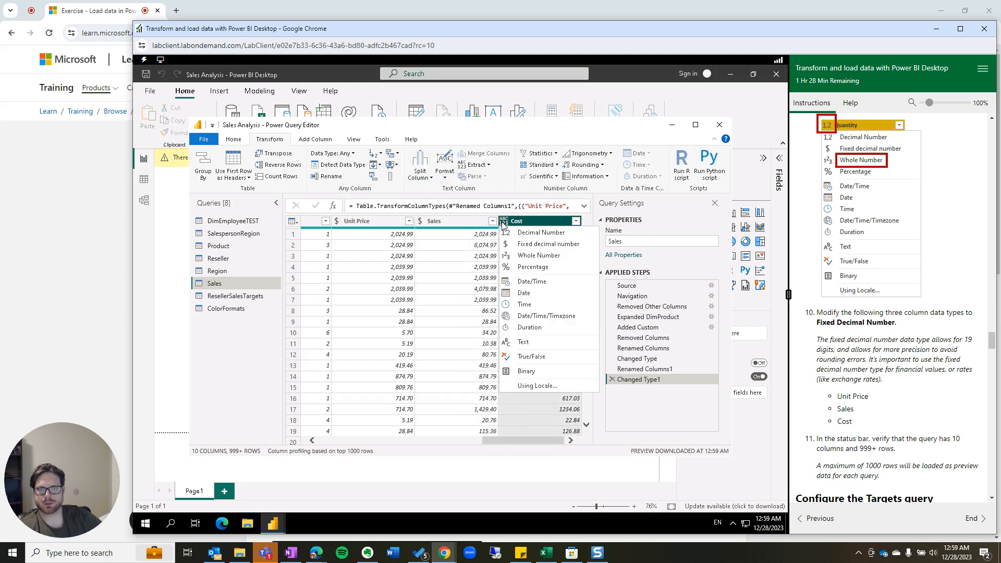
click(516, 244)
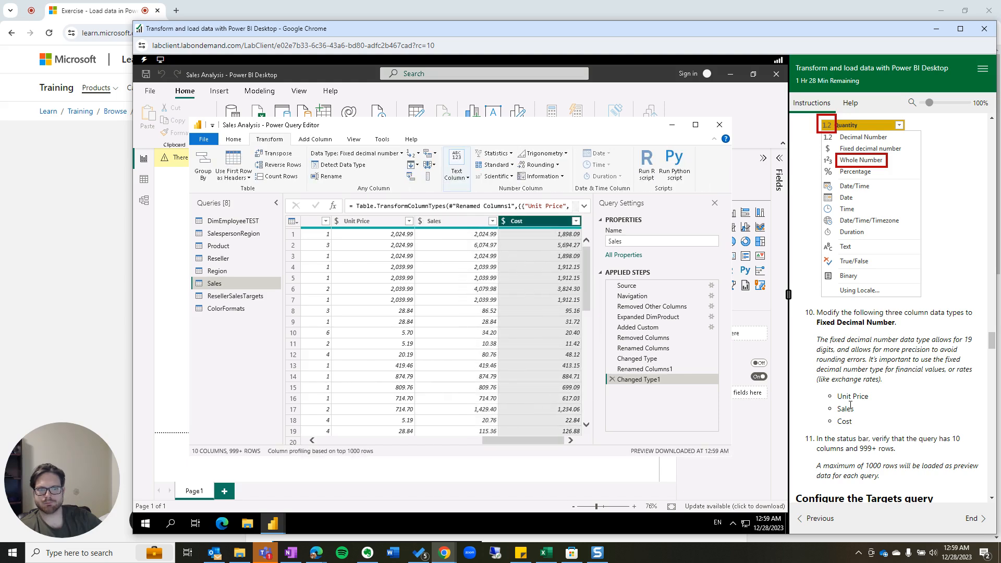
scroll(866, 345, down, 3)
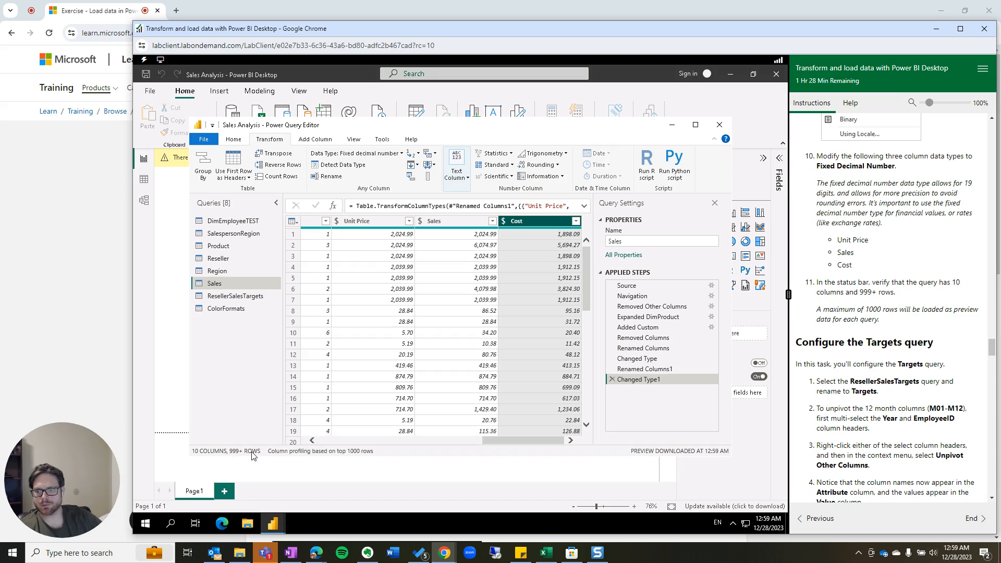
Select the ResellerSalesTargets query and change its name to Targets in Query Settings.
scroll(880, 363, down, 1)
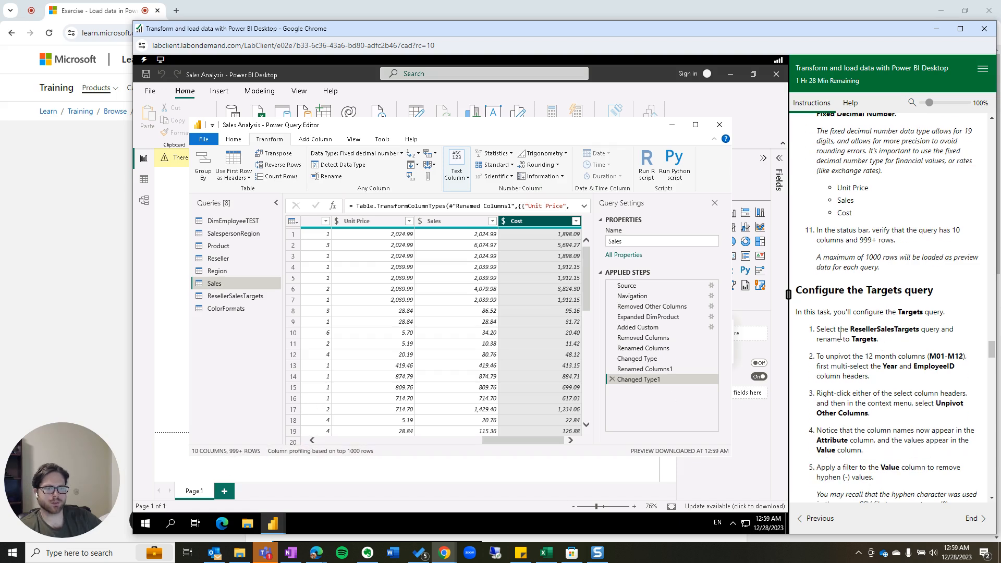
click(228, 297)
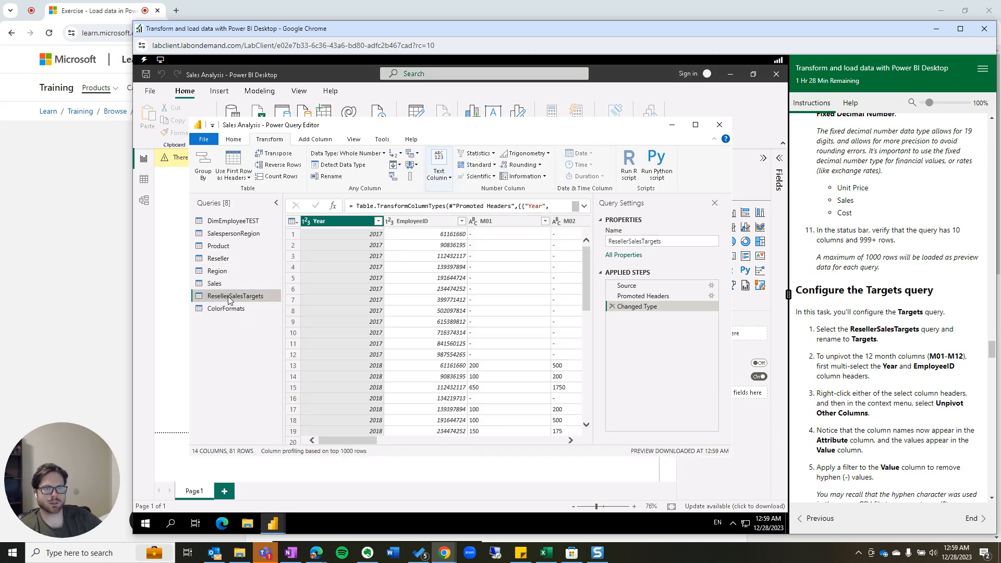
click(642, 242)
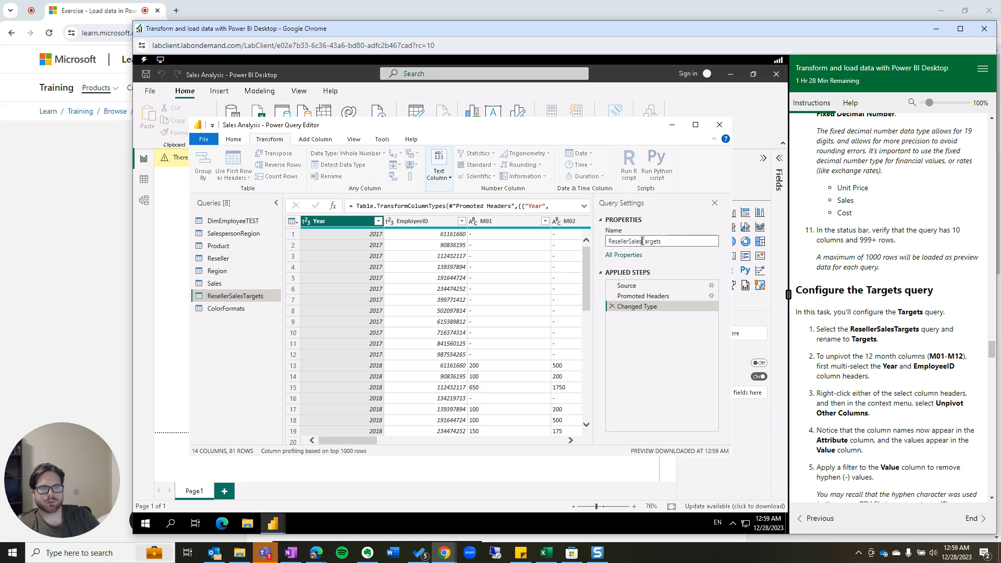
key(BackSpace)
key(BackSpace)
key(BackSpace)
key(BackSpace)
key(BackSpace)
key(BackSpace)
key(BackSpace)
key(BackSpace)
key(BackSpace)
key(BackSpace)
key(BackSpace)
key(BackSpace)
key(BackSpace)
key(Return)
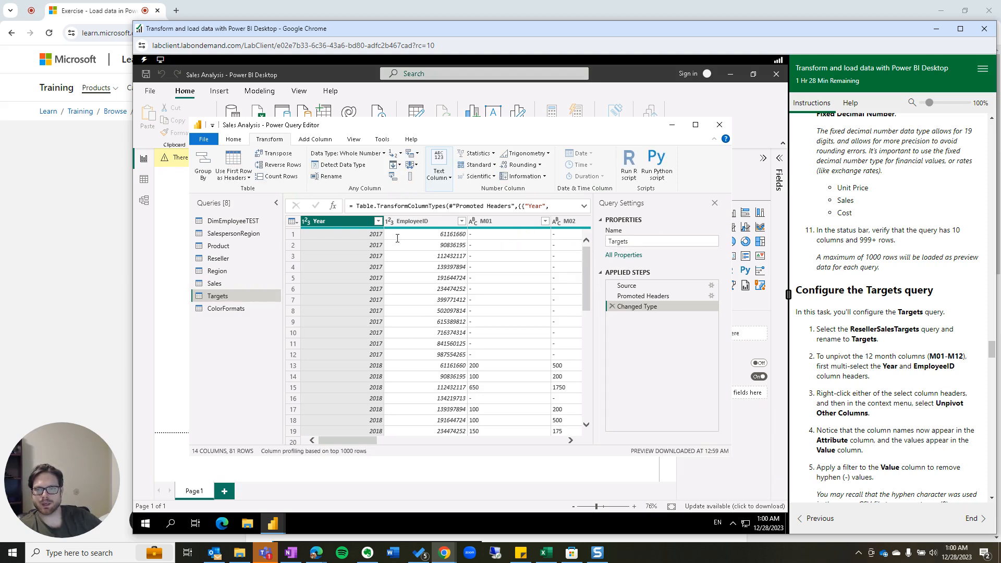
drag(353, 440, 253, 425)
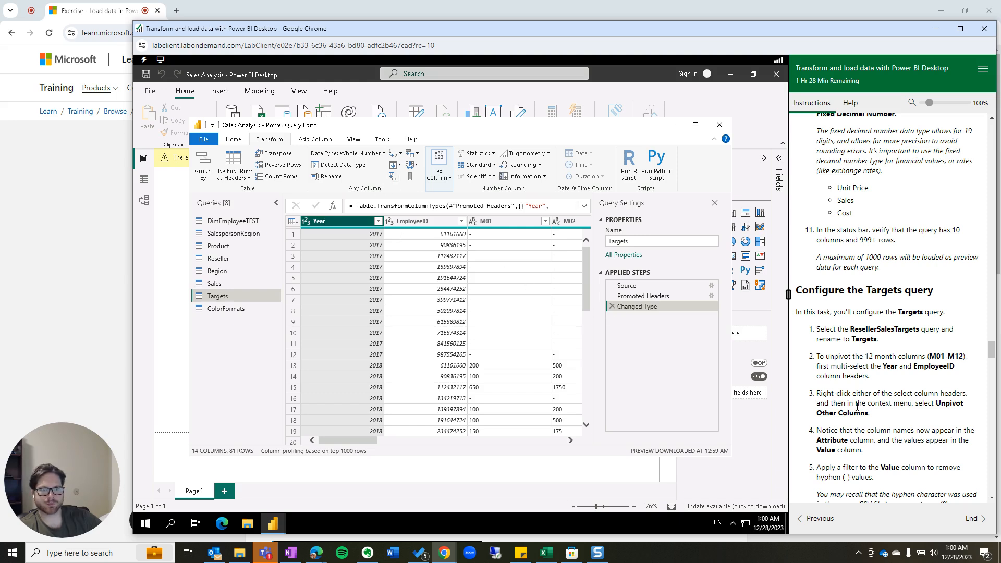
right_click(340, 225)
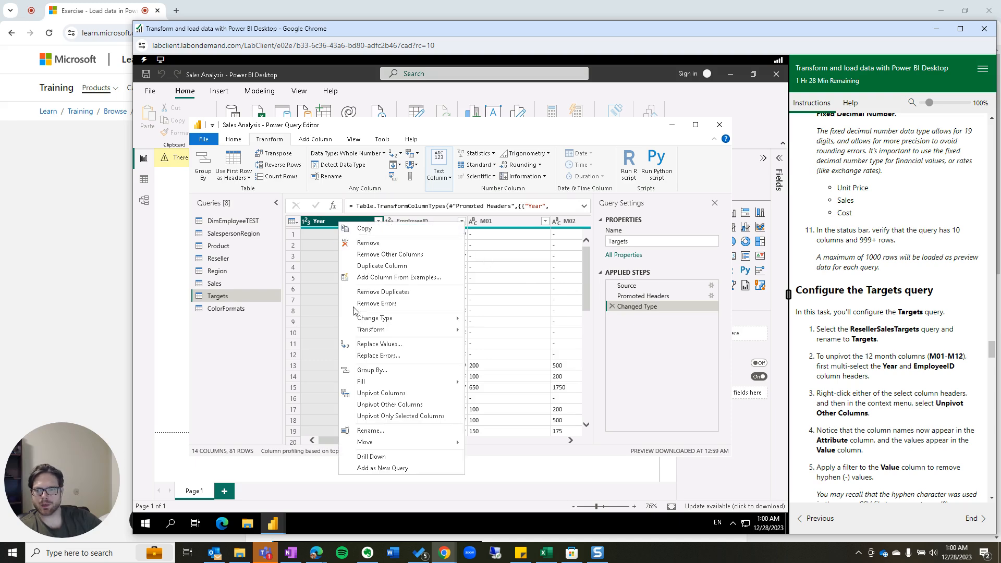
click(388, 404)
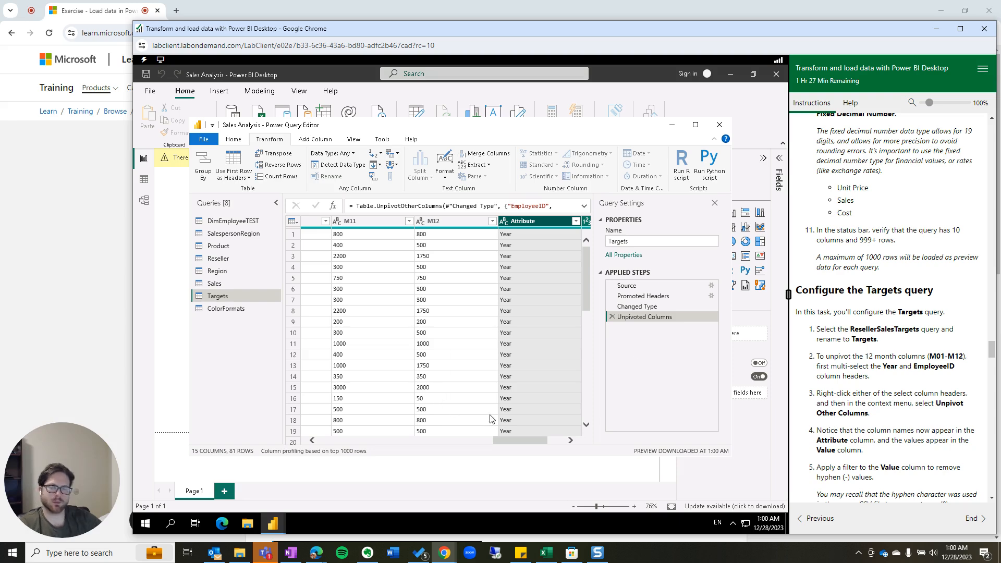
click(612, 316)
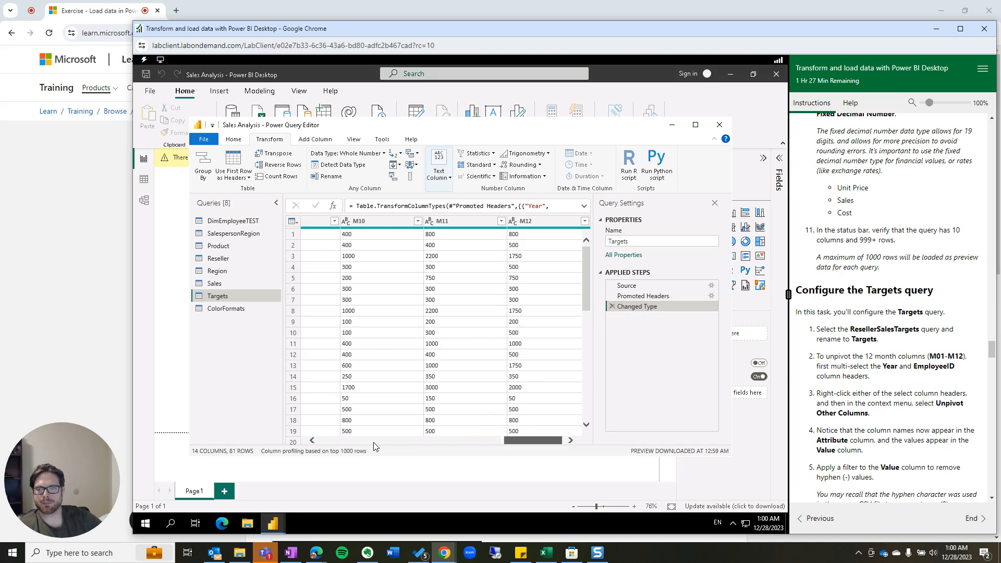
drag(373, 446, 302, 436)
right_click(334, 223)
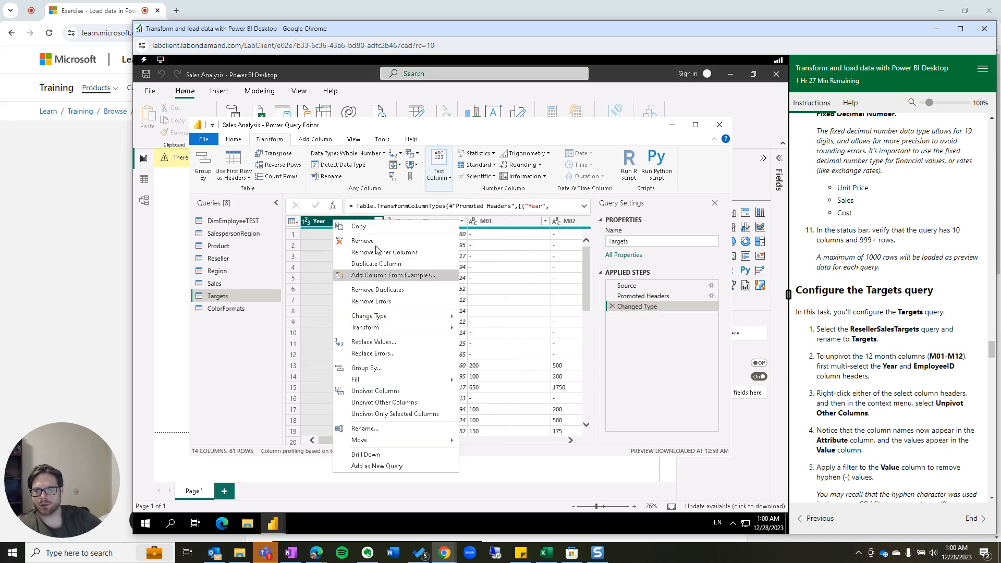
click(403, 403)
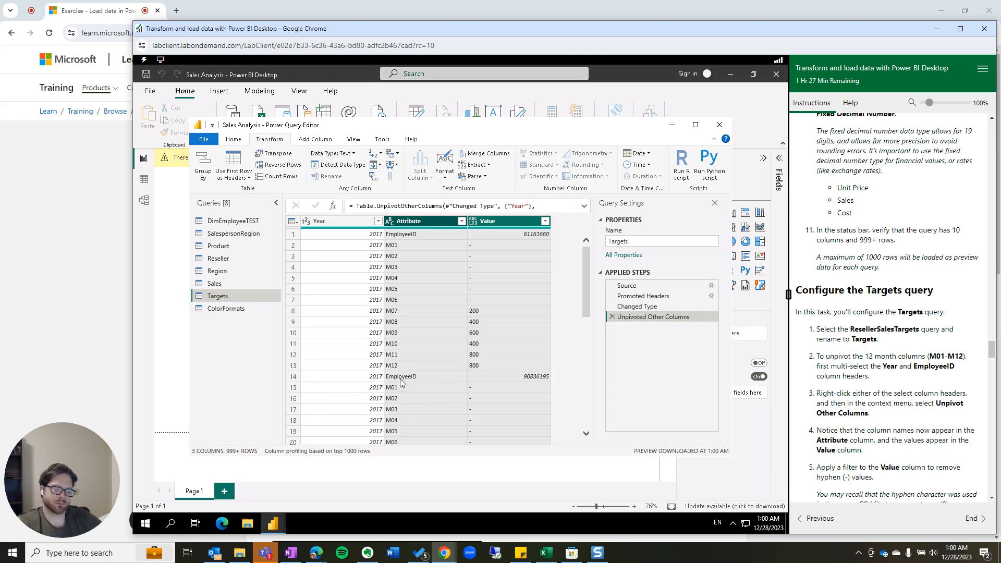
click(612, 316)
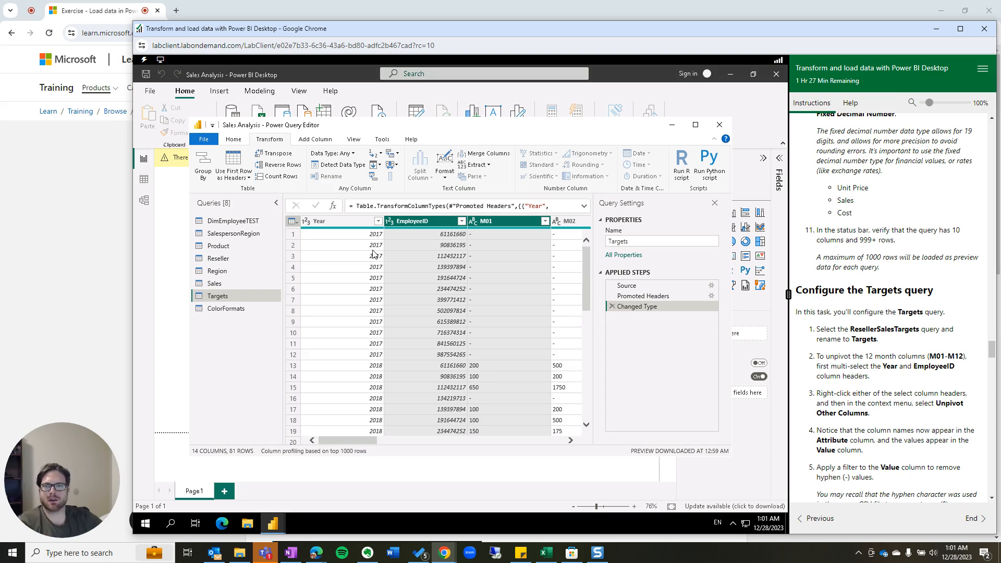
With Year and EmployeeID selected, Unpivot Other Columns to turn M01–M12 into Attribute/Value rows.
click(331, 221)
ctrl+click(430, 223)
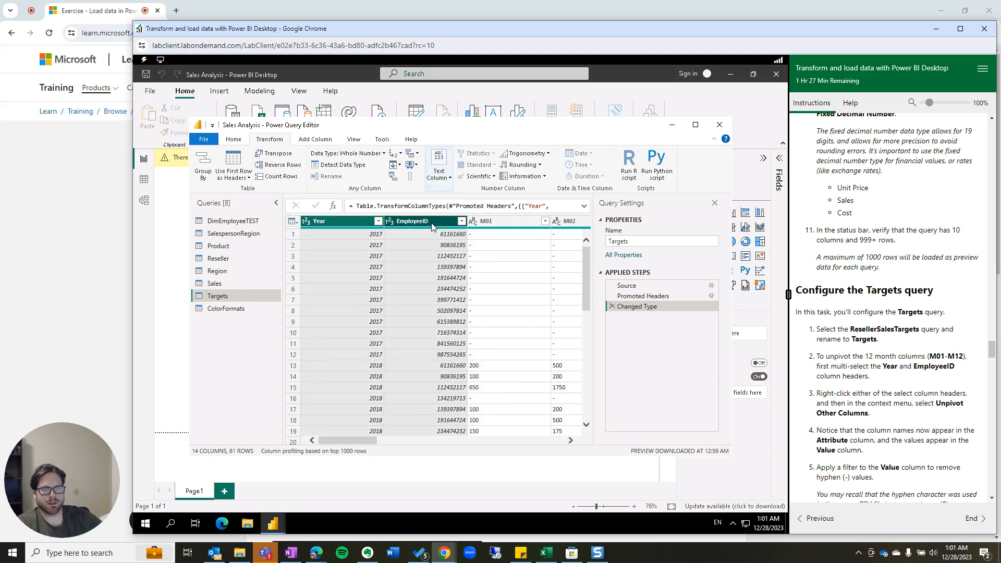
right_click(431, 223)
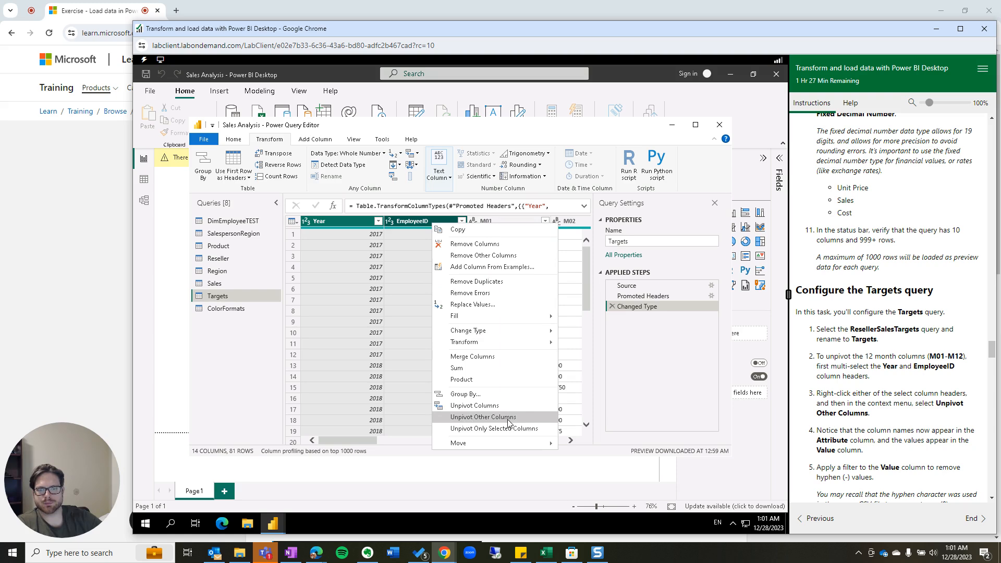
click(483, 417)
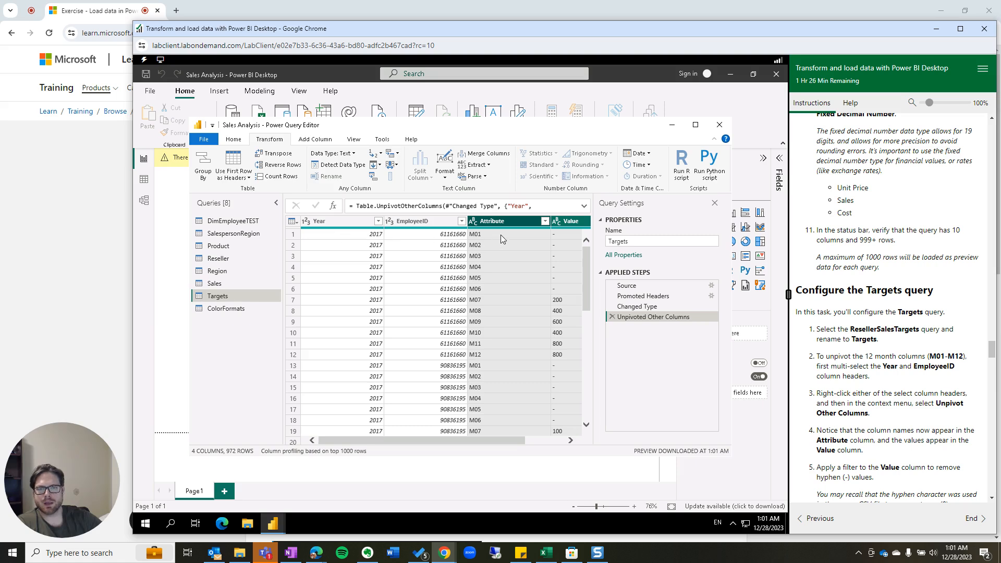
drag(501, 441, 556, 443)
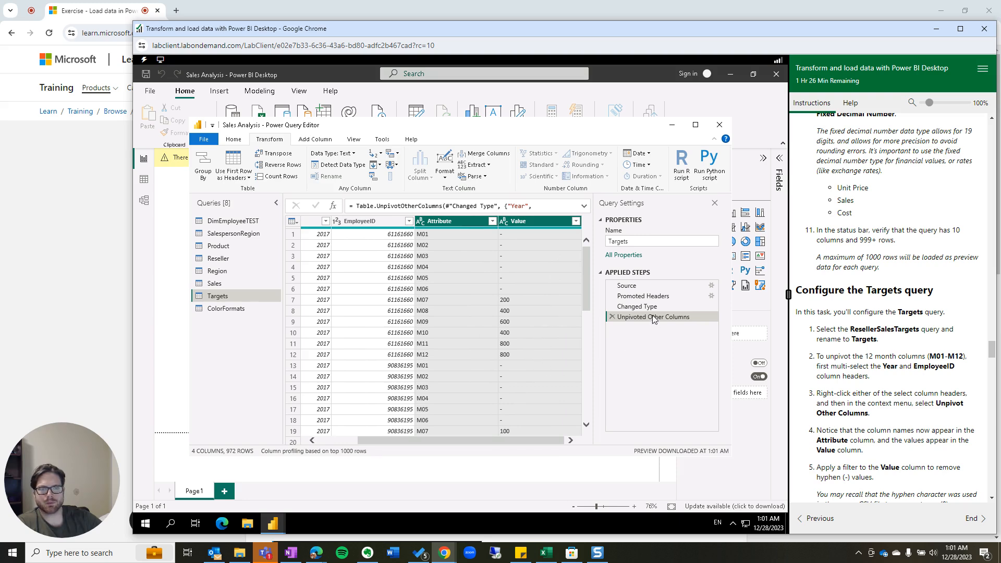
scroll(903, 428, down, 1)
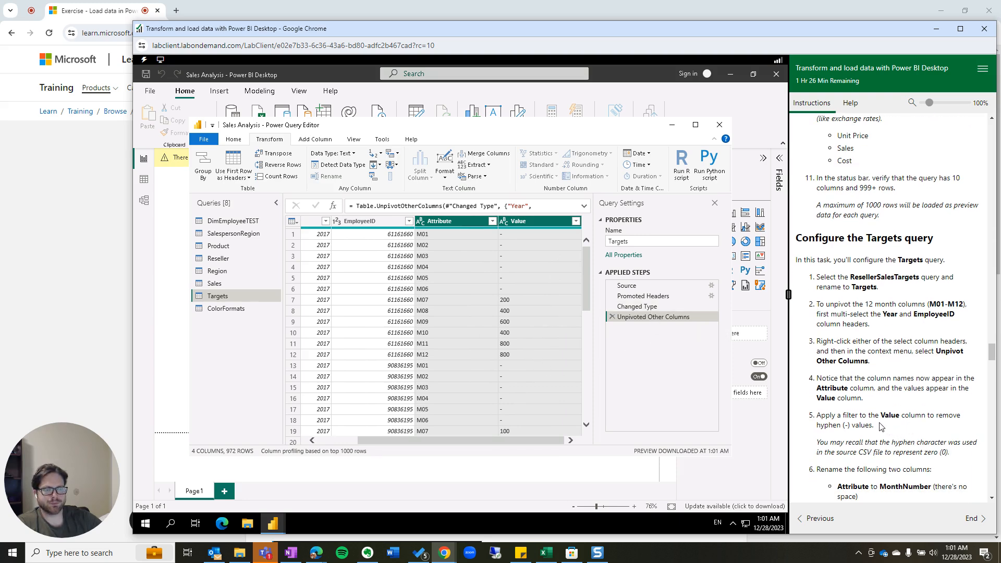
Filter the Value column to exclude the '-' entries, leaving 809 rows.
click(576, 221)
click(429, 334)
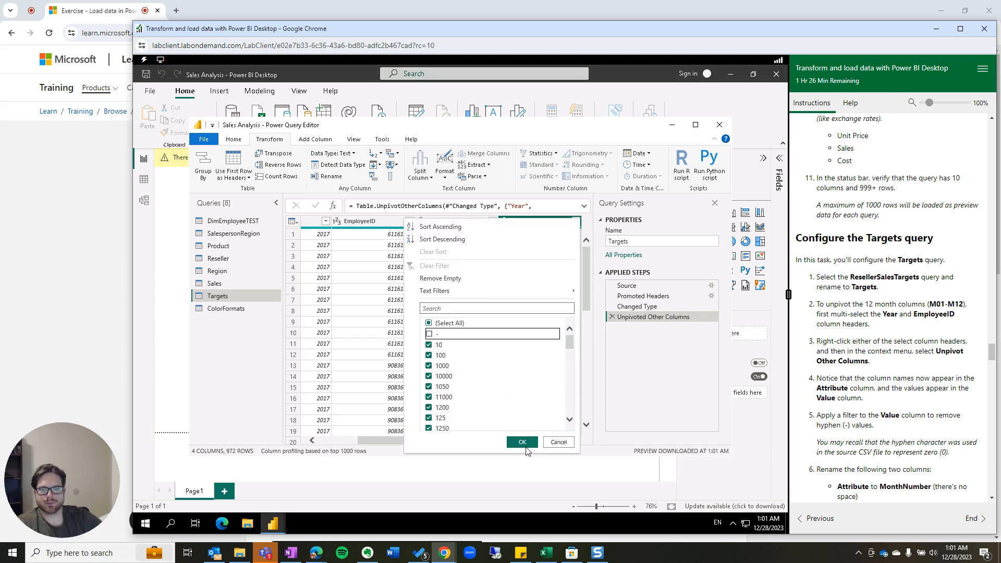
click(524, 444)
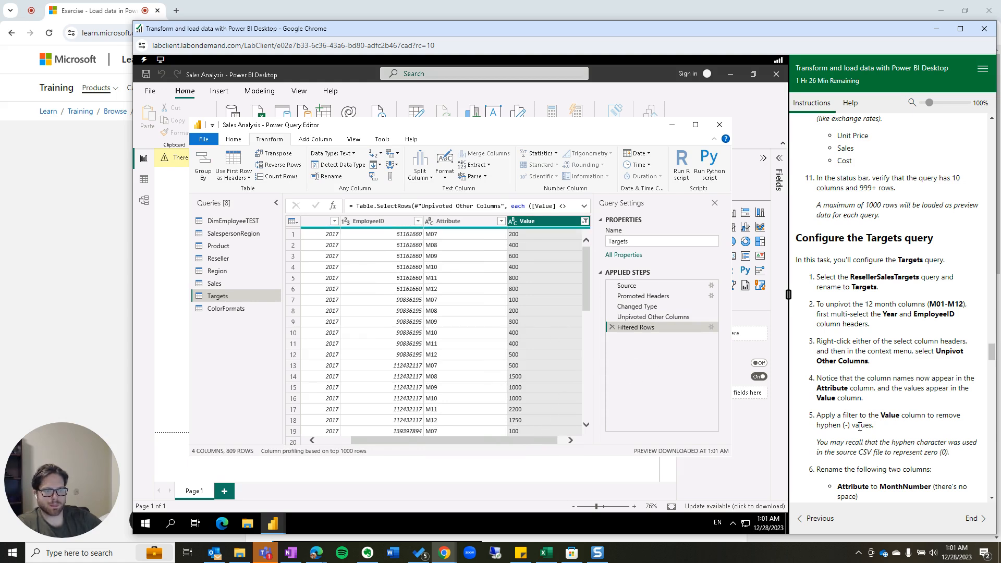
scroll(864, 429, down, 1)
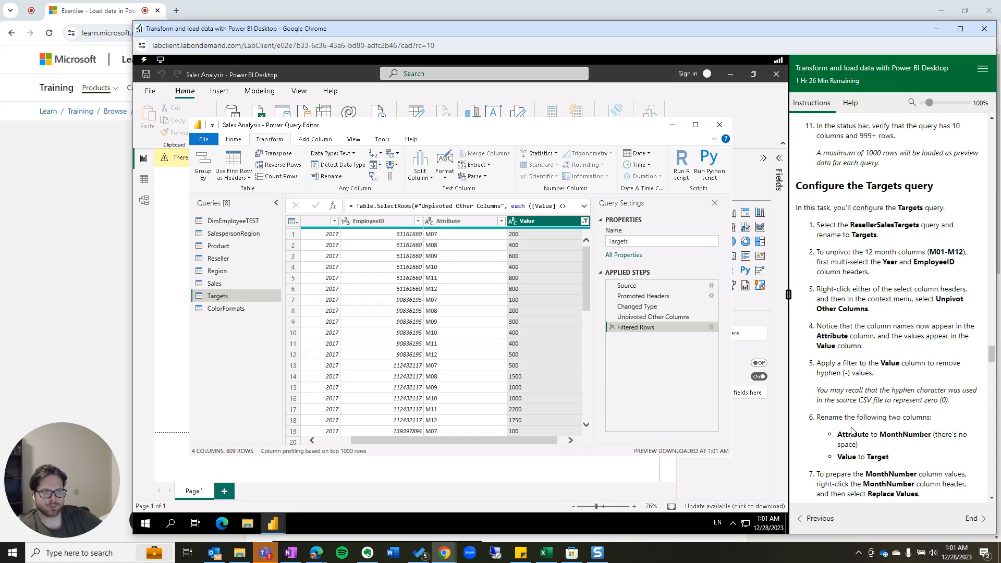
Start renaming the Attribute column from its header menu.
click(465, 221)
right_click(465, 221)
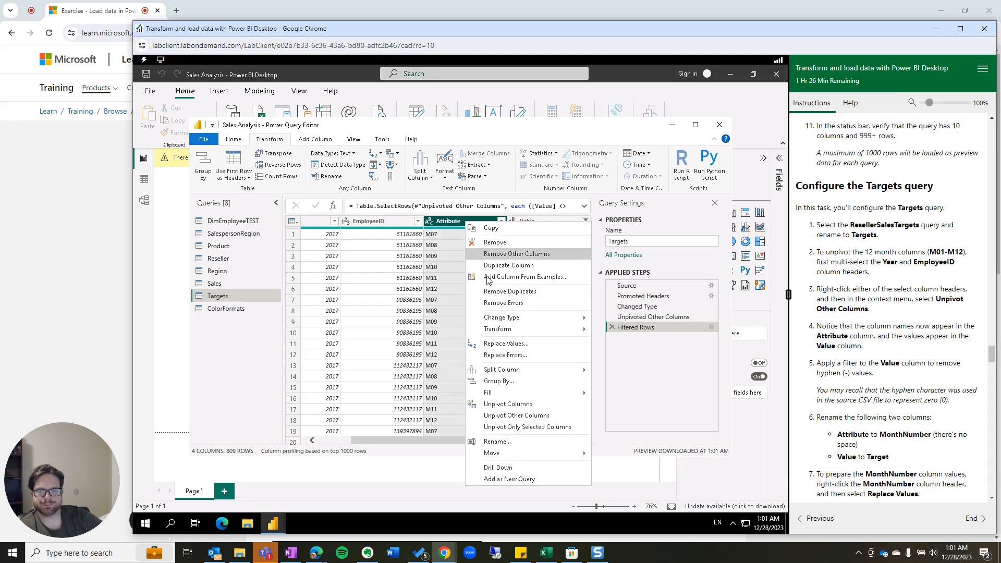
click(513, 442)
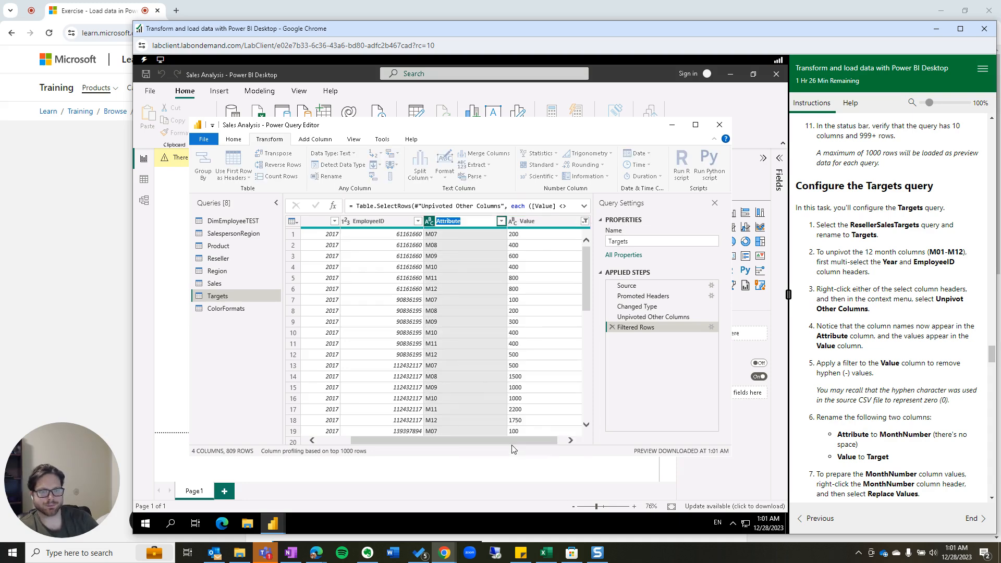
Name the Attribute column 'MonthNumber' and the Value column 'Target'.
text(MonthNumber)
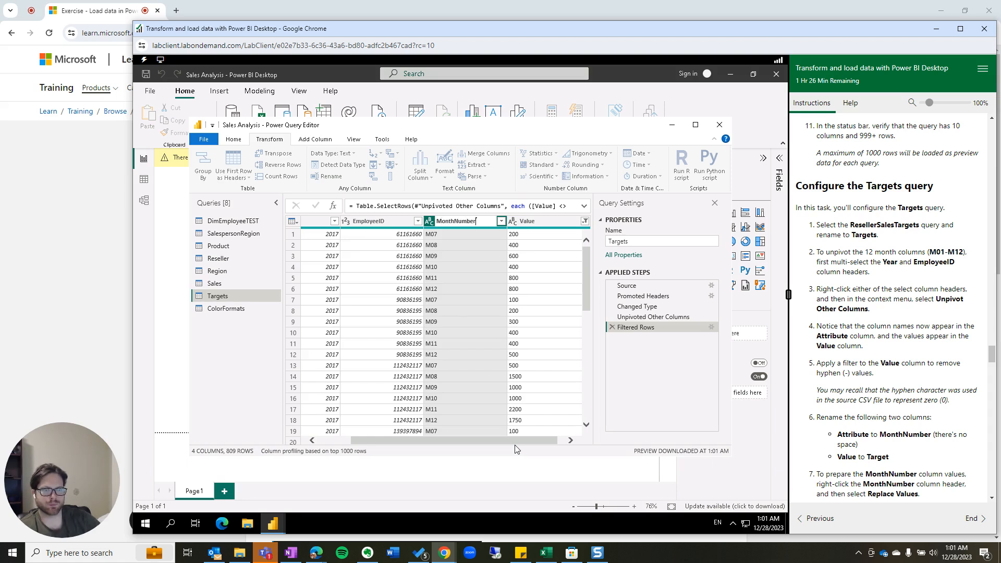
key(Return)
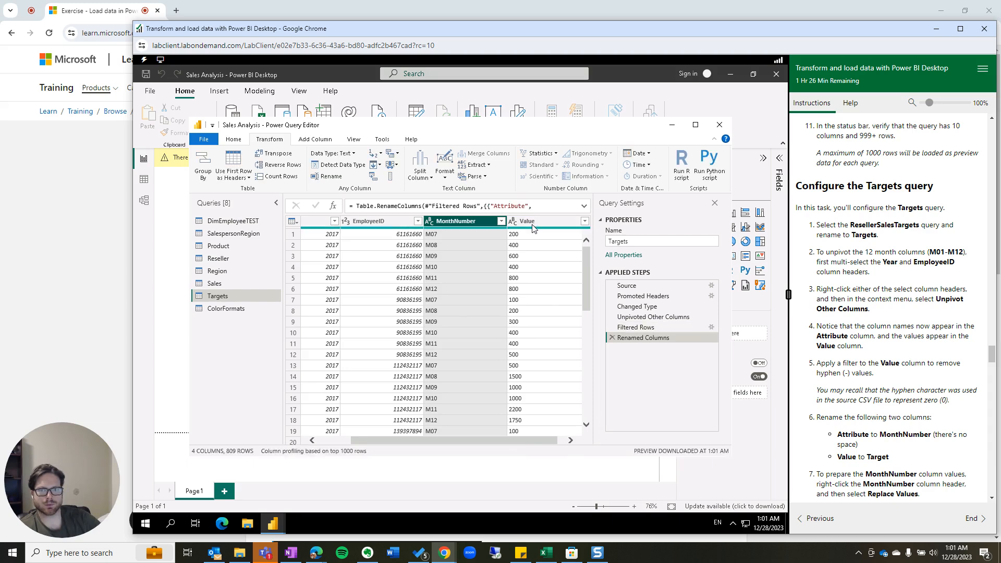
click(532, 226)
key(alt)
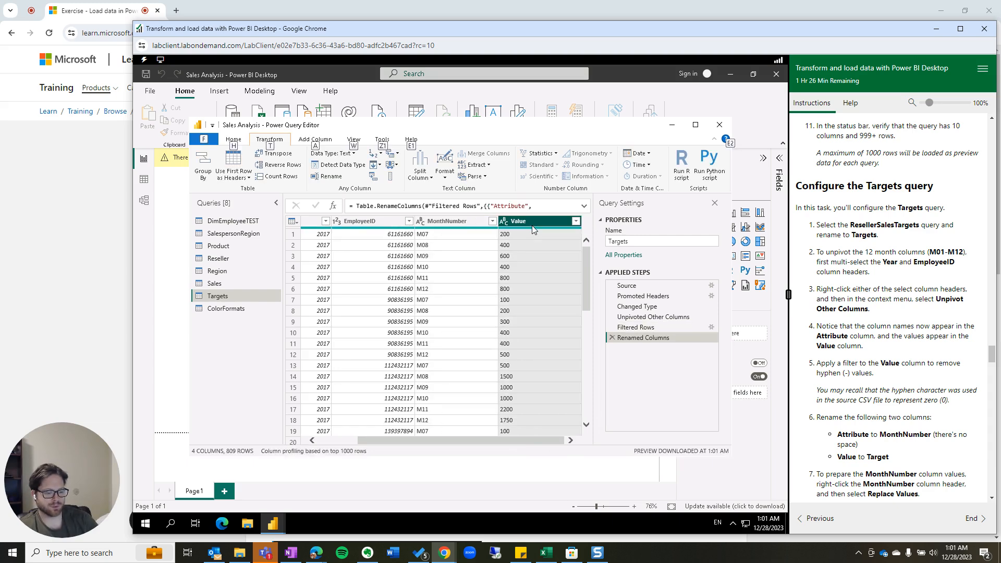
key(t)
double_click(532, 225)
text(Targ)
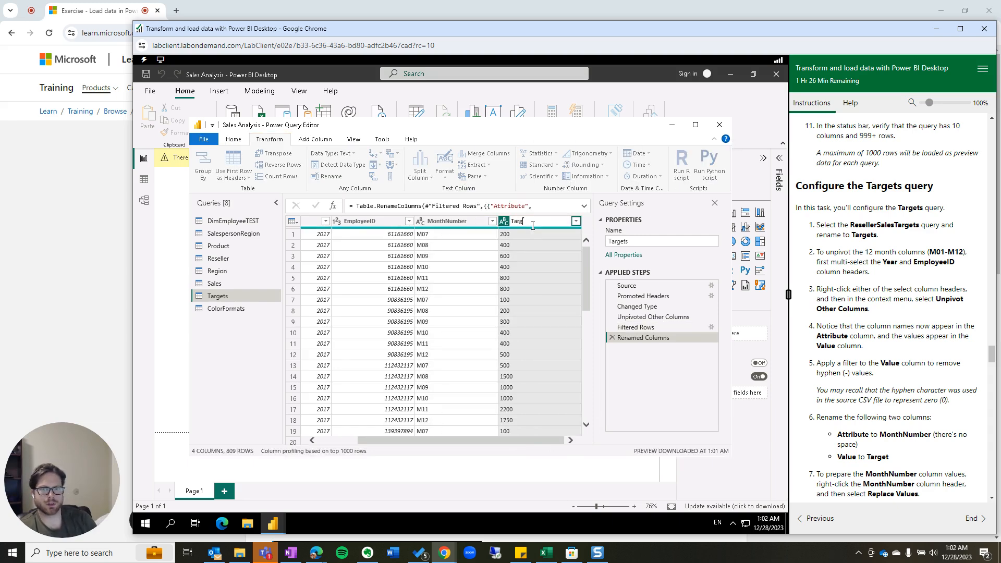
text(et)
key(Return)
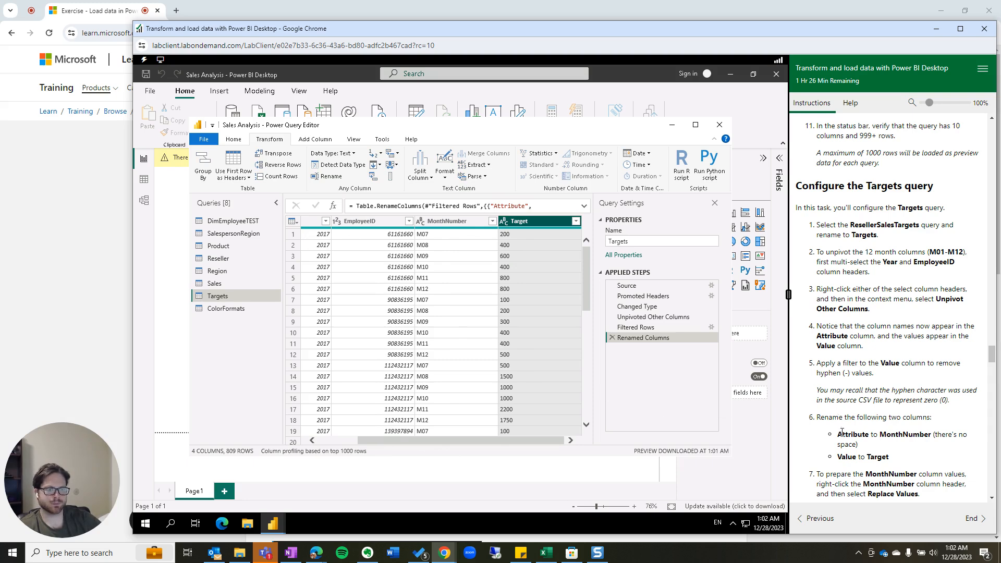
scroll(842, 433, down, 2)
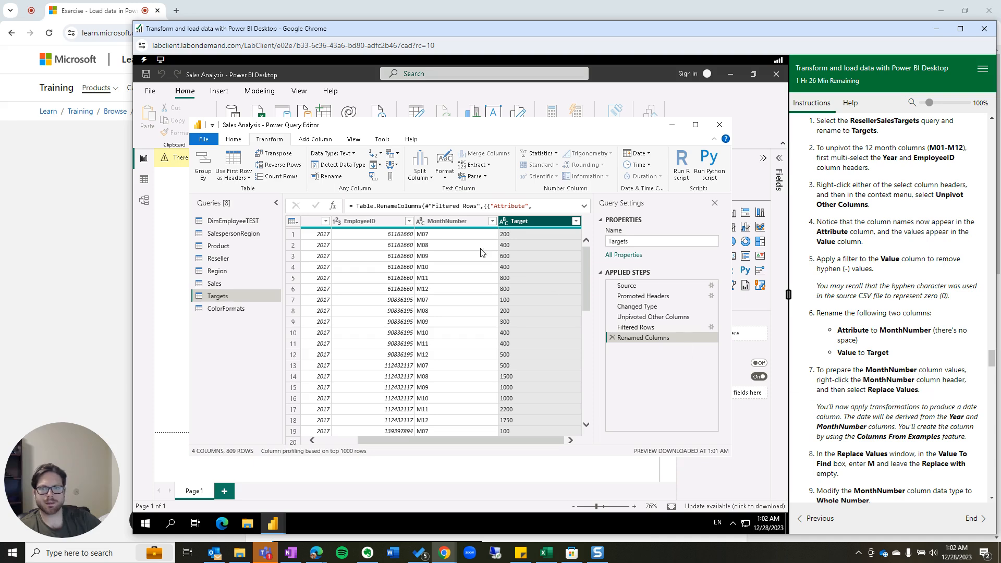
click(422, 223)
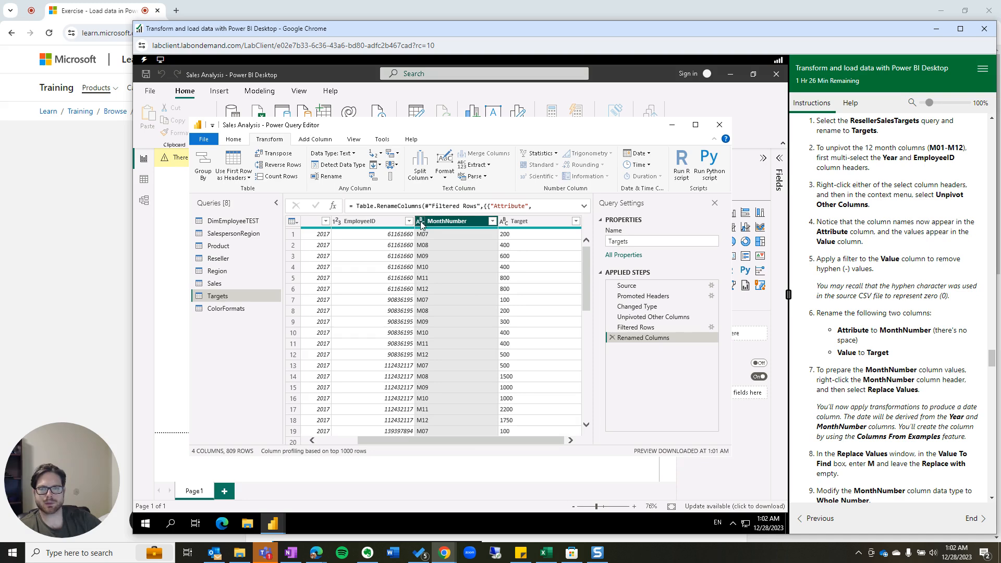
Replace the 'M' prefix with nothing in the MonthNumber values.
right_click(422, 223)
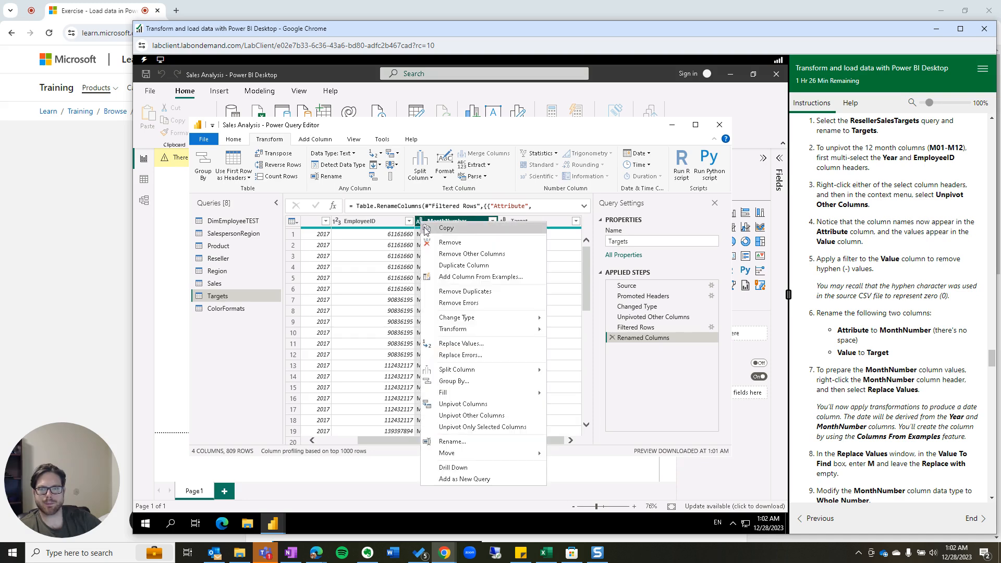
click(461, 343)
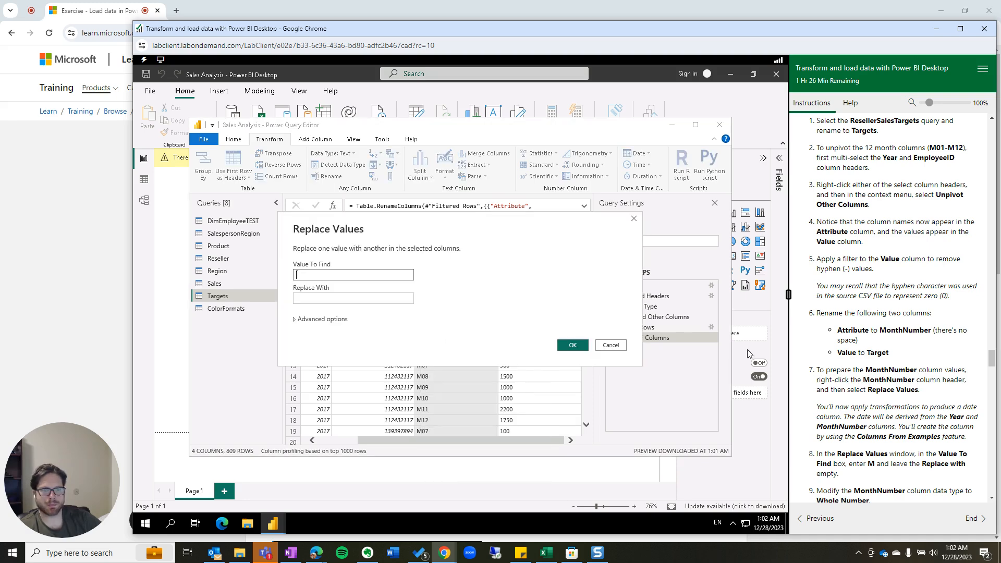
scroll(930, 412, down, 1)
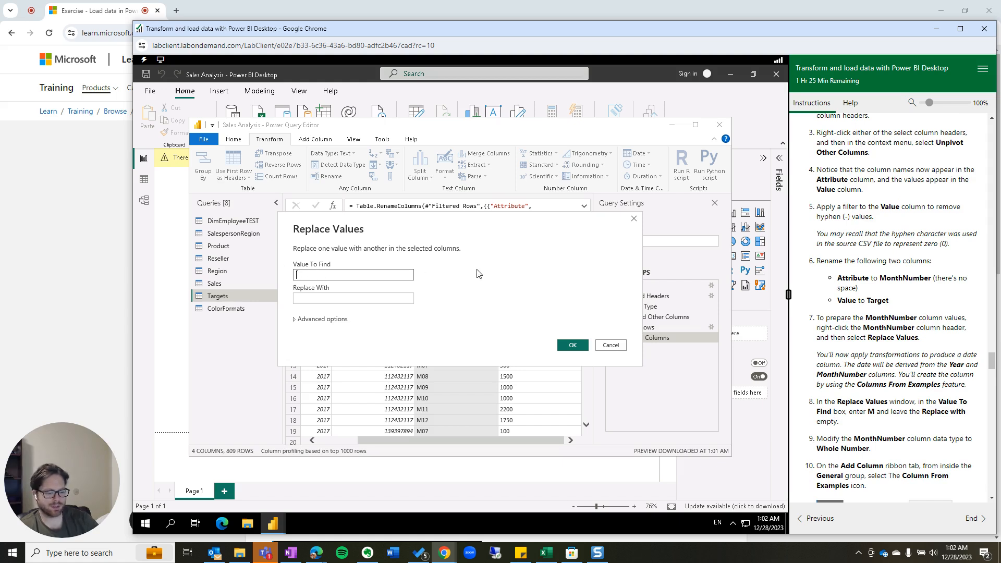
text(M)
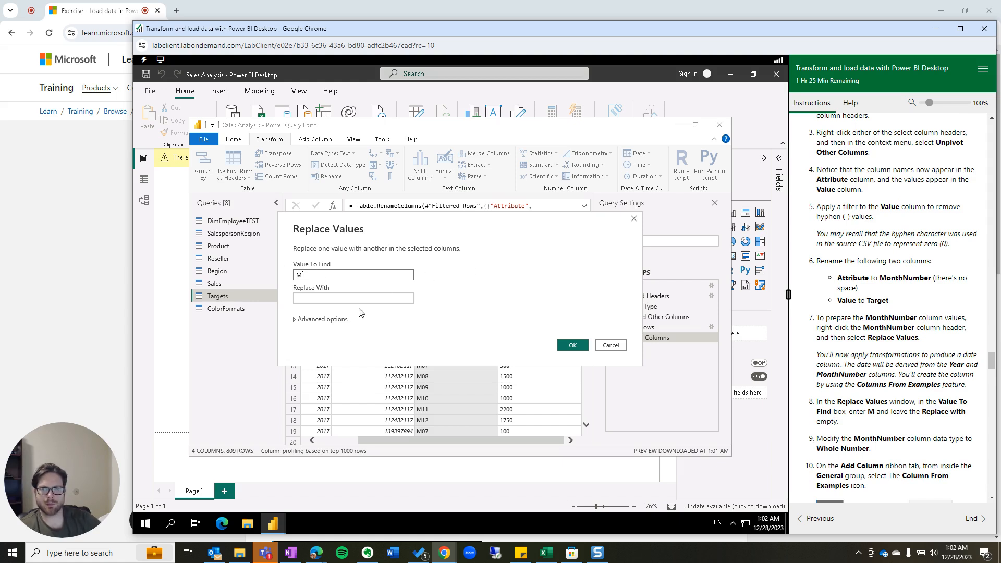
click(571, 345)
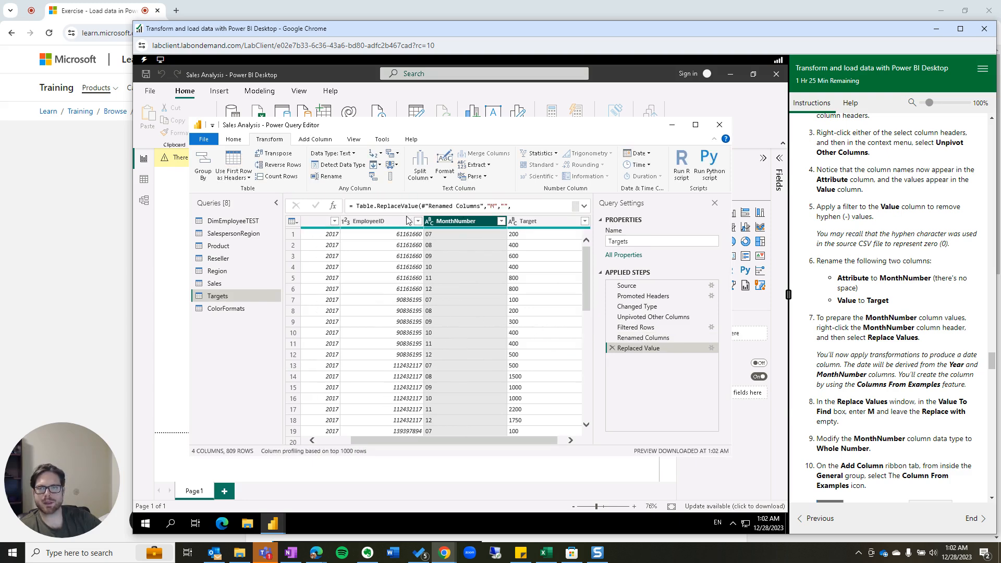
Change MonthNumber's data type to Whole Number.
click(430, 221)
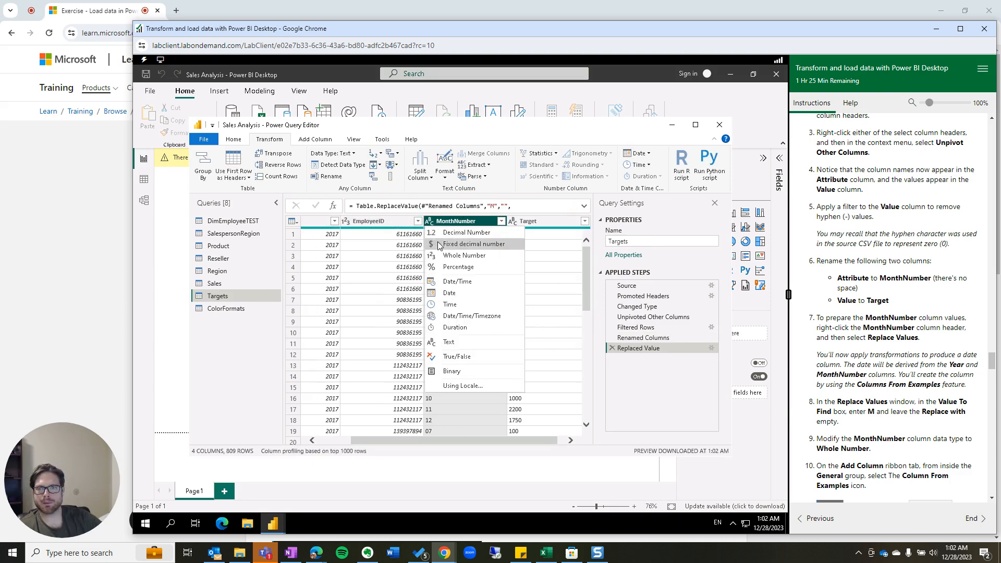
click(448, 255)
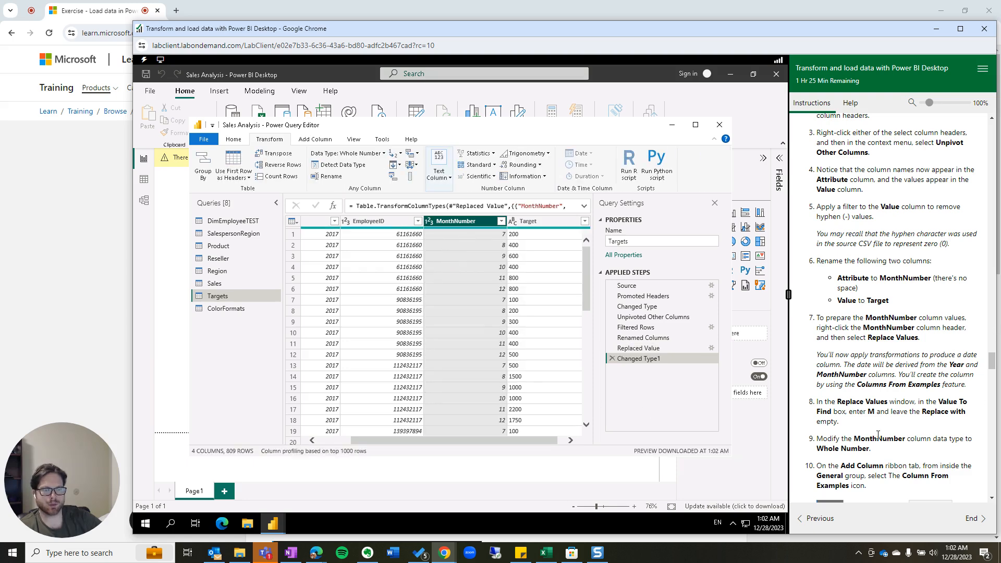
scroll(874, 359, down, 2)
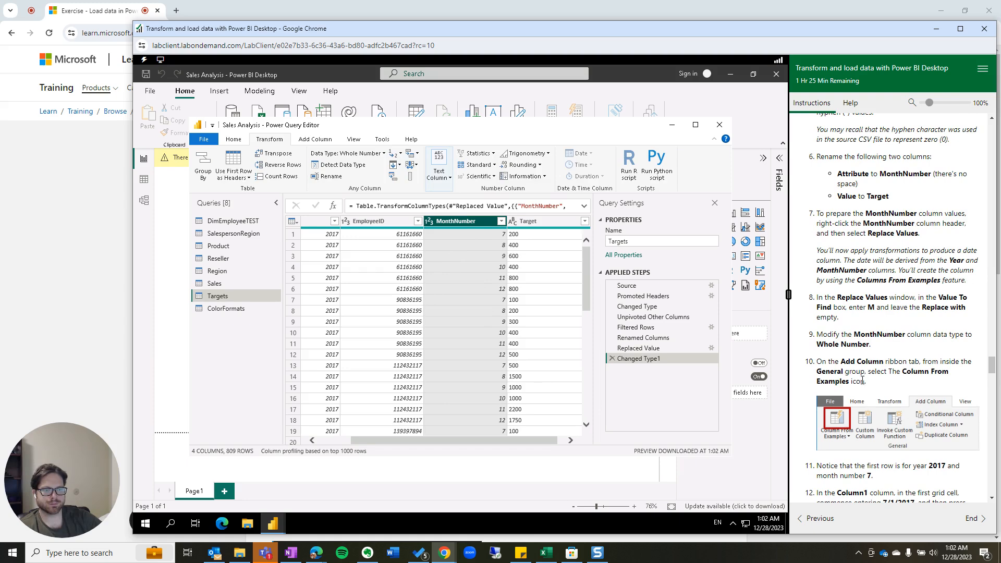
scroll(862, 381, down, 2)
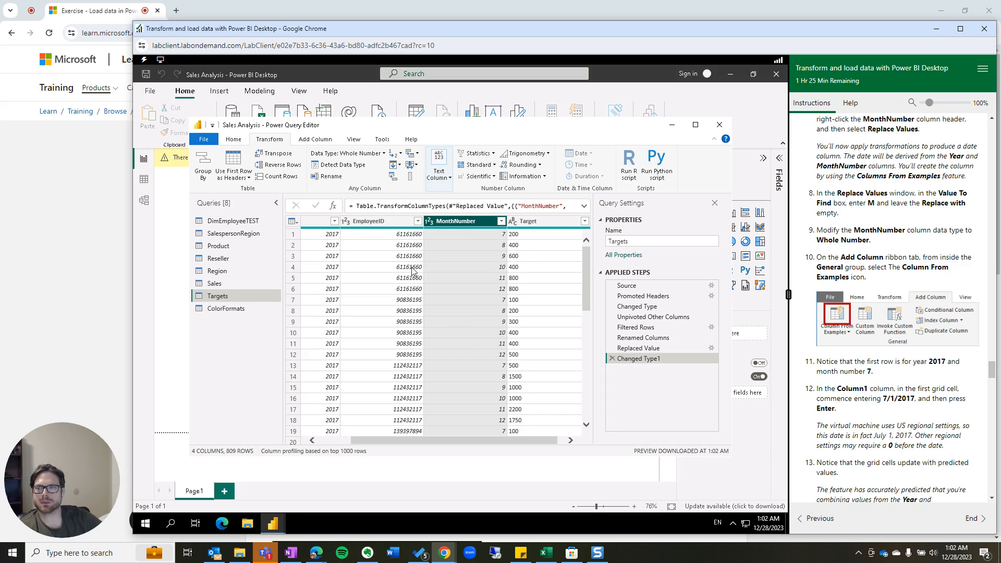
Add a Merged column from examples, entering 7/1/2017 so month and year become dates.
click(324, 139)
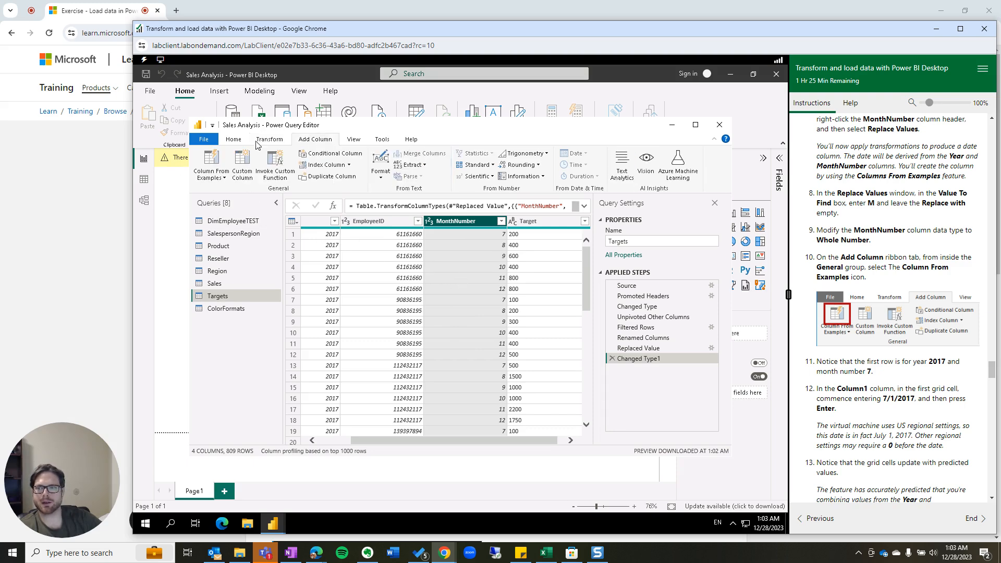
click(205, 164)
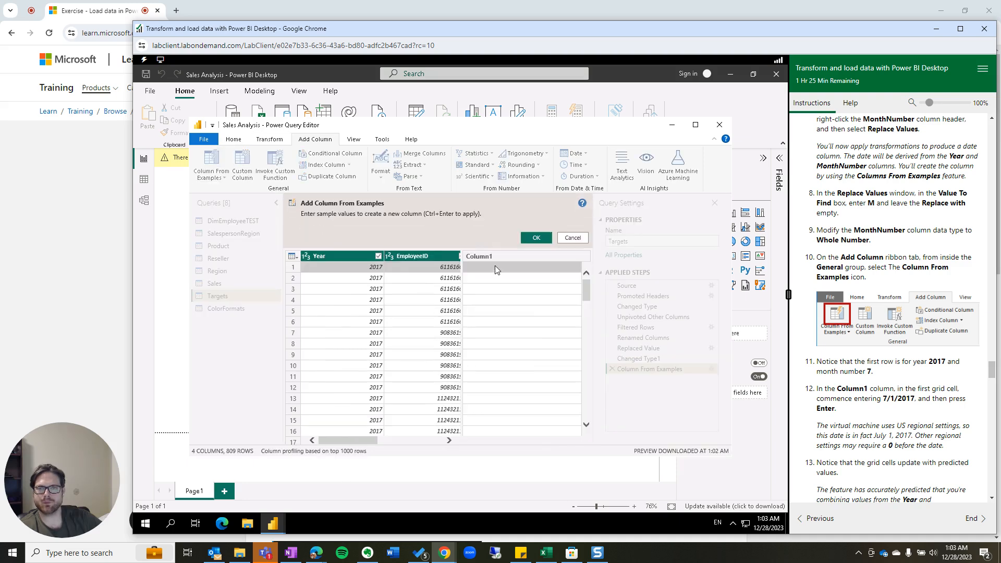
click(532, 238)
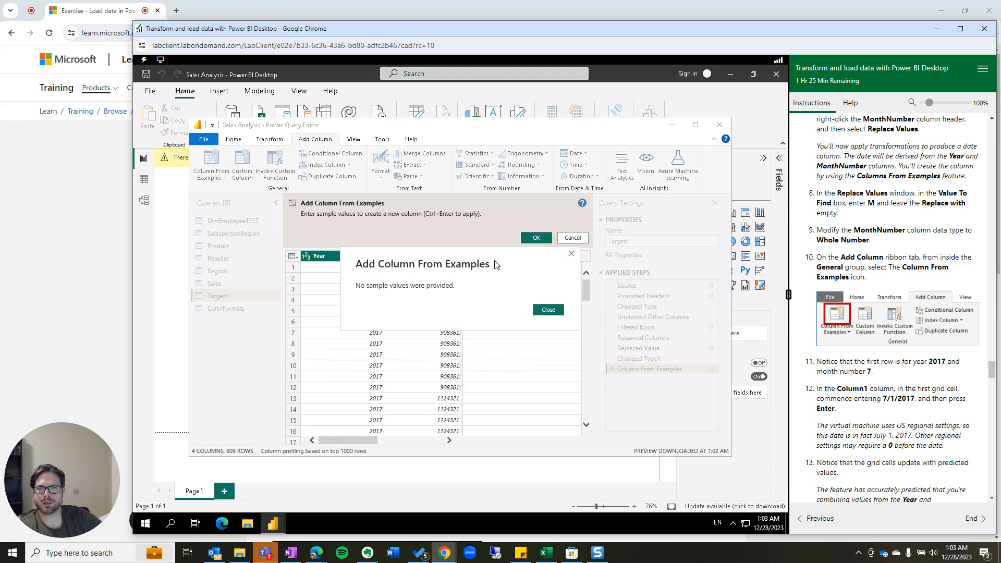
click(550, 311)
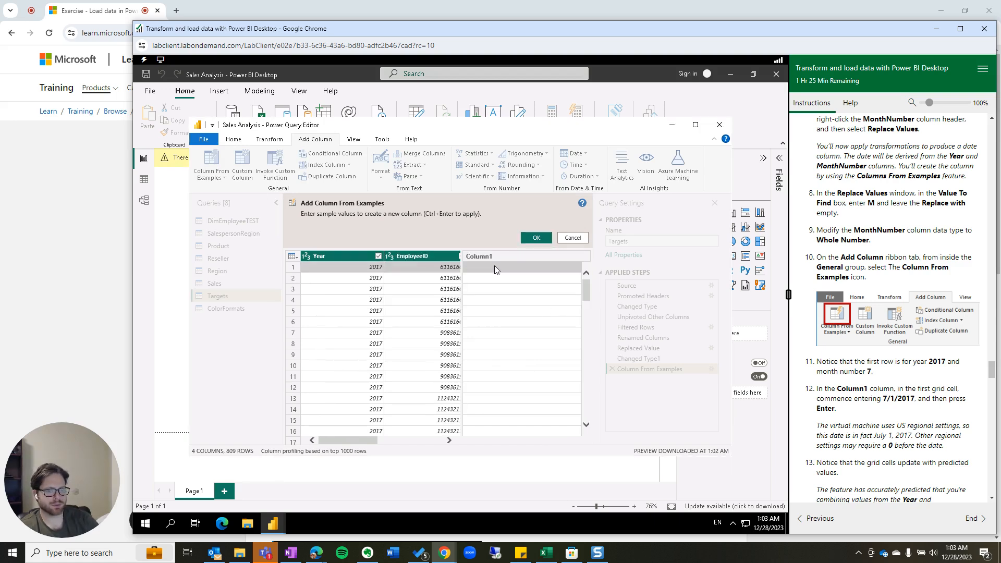
text(7)
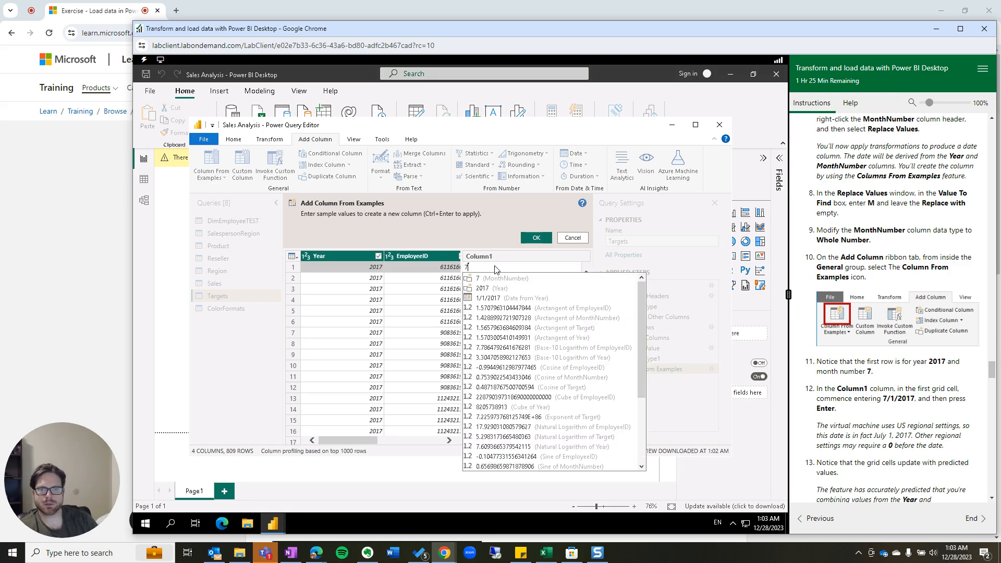
text(/1/2017)
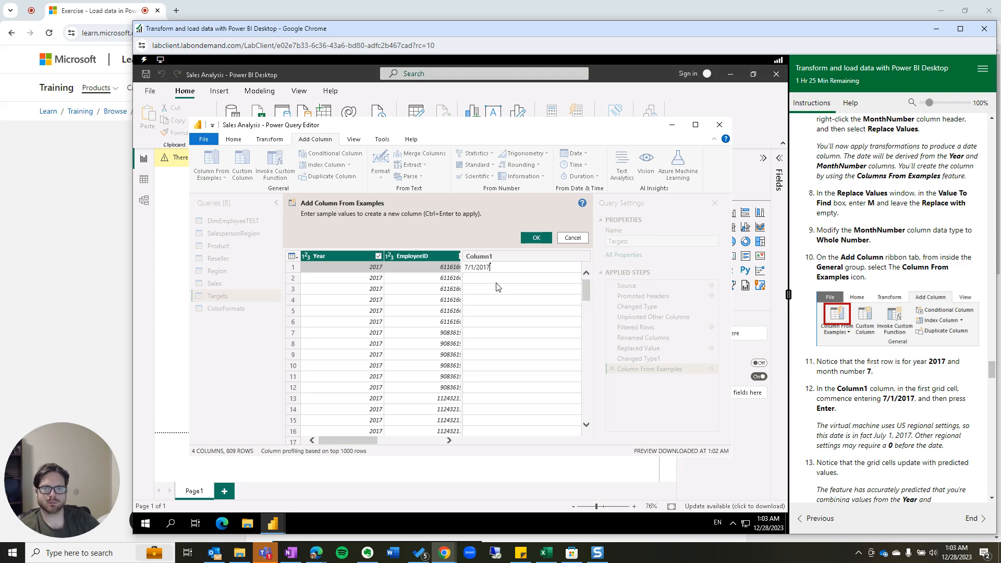
key(Return)
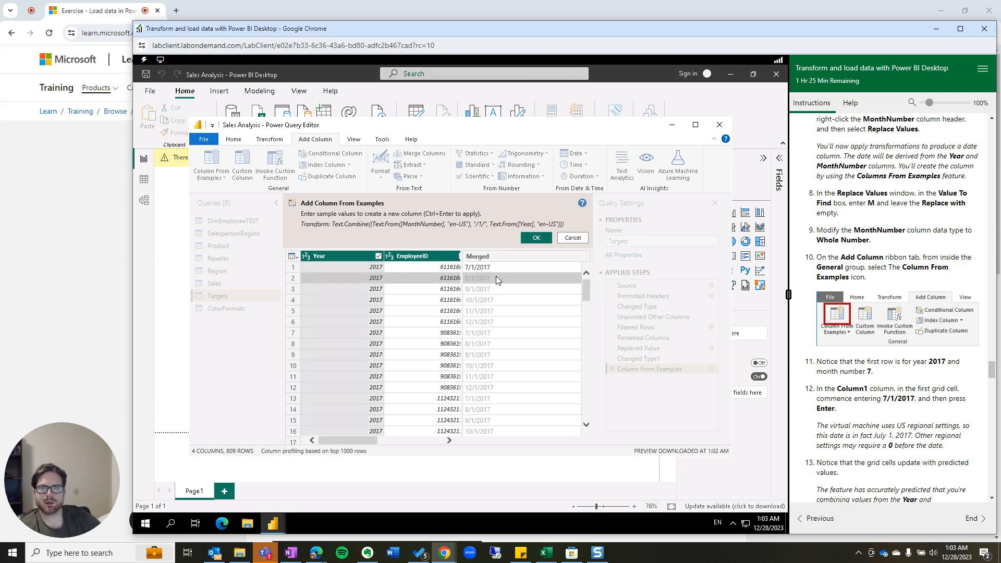
click(537, 239)
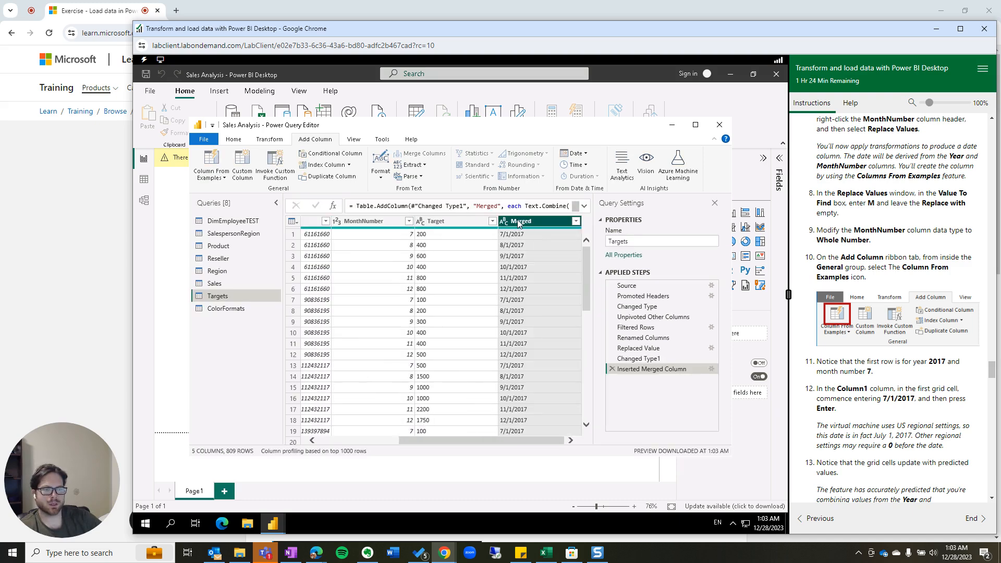
scroll(867, 407, down, 4)
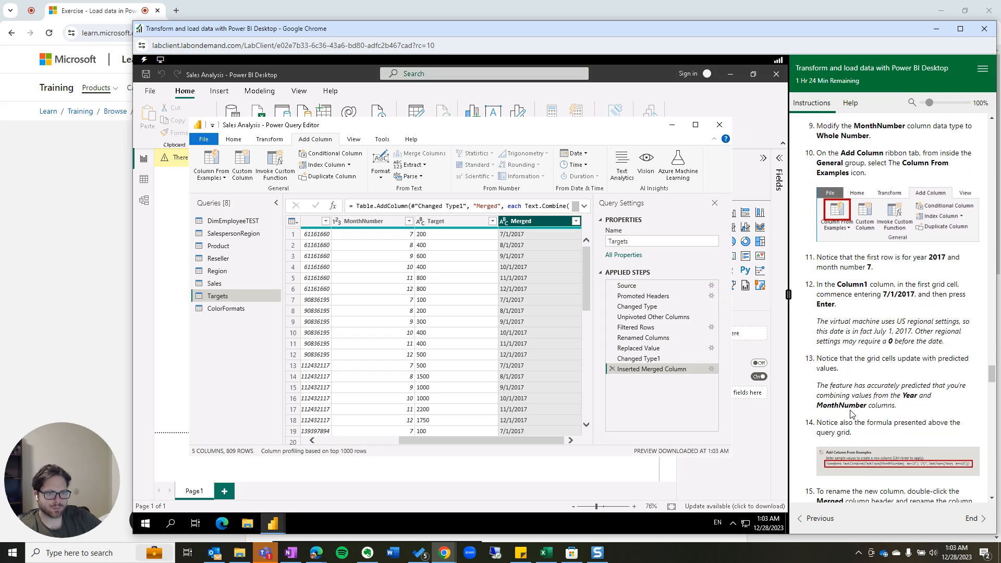
scroll(851, 417, down, 4)
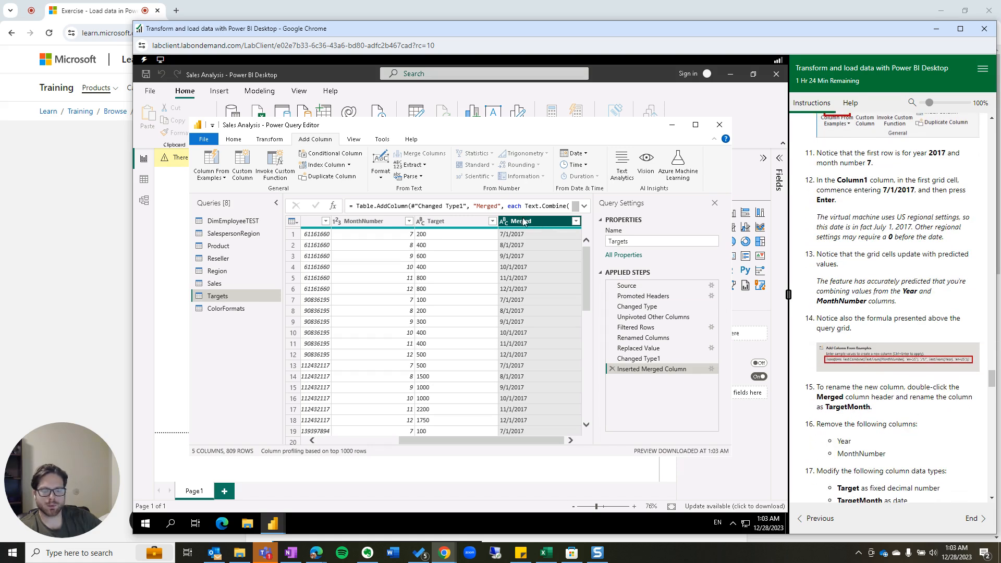
Change the Merged column's name to 'TargetMonth'.
key(alt)
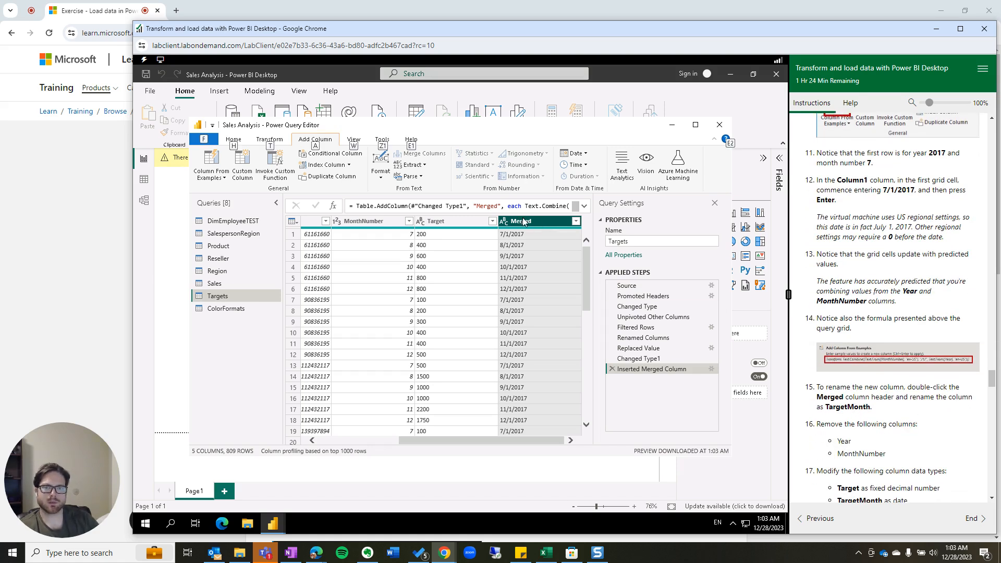
key(alt)
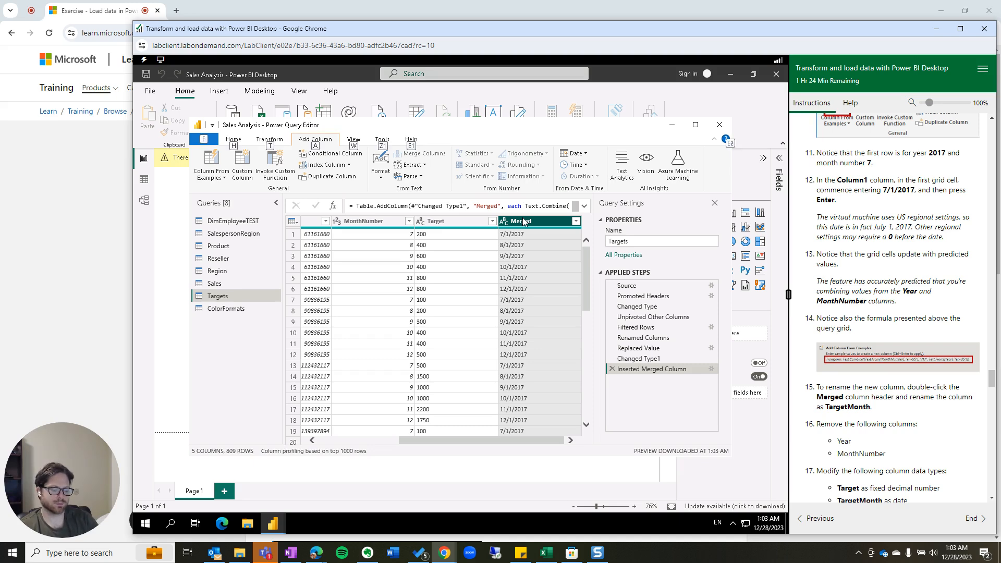
double_click(523, 221)
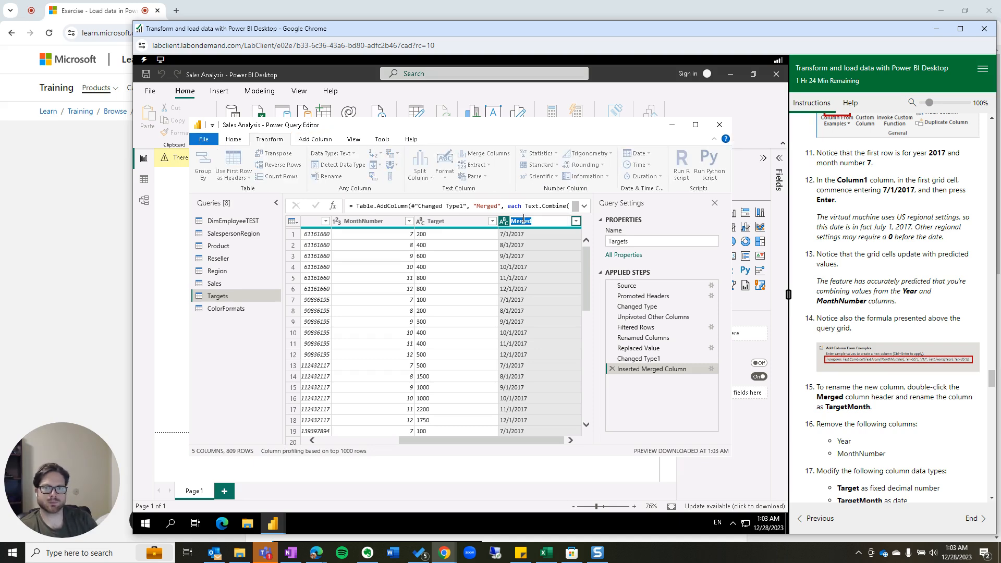
text(Ta)
key(Return)
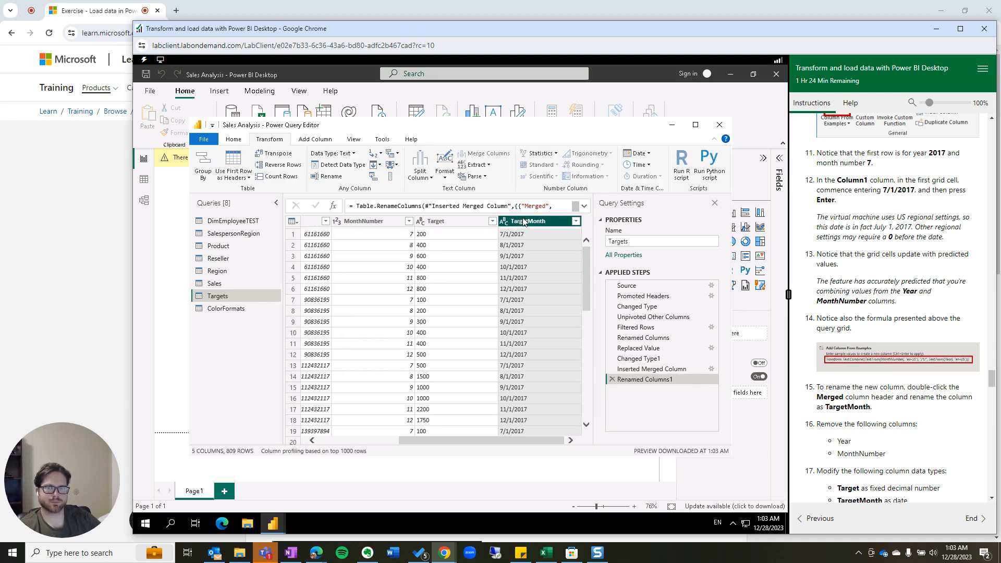
scroll(889, 445, down, 1)
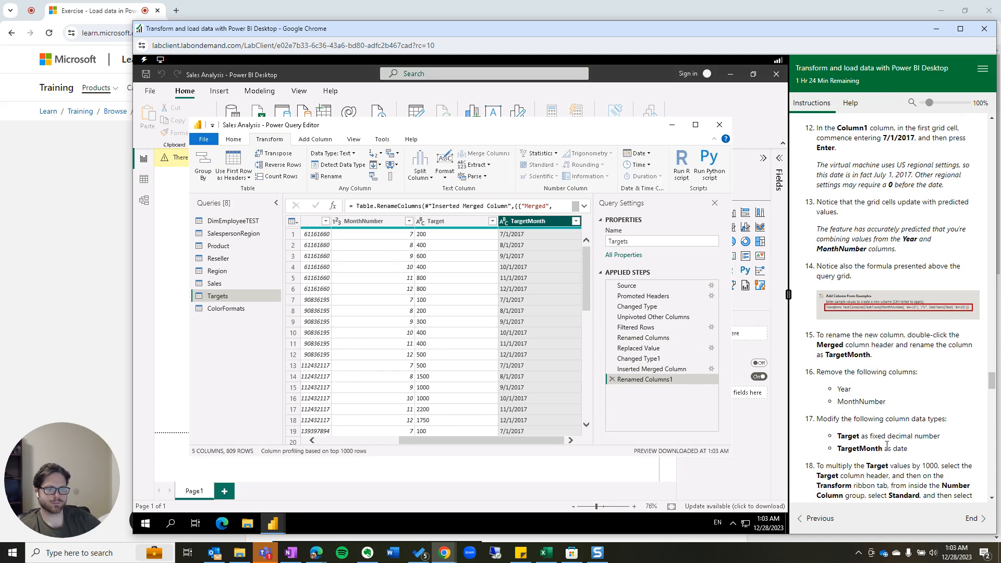
scroll(870, 433, down, 1)
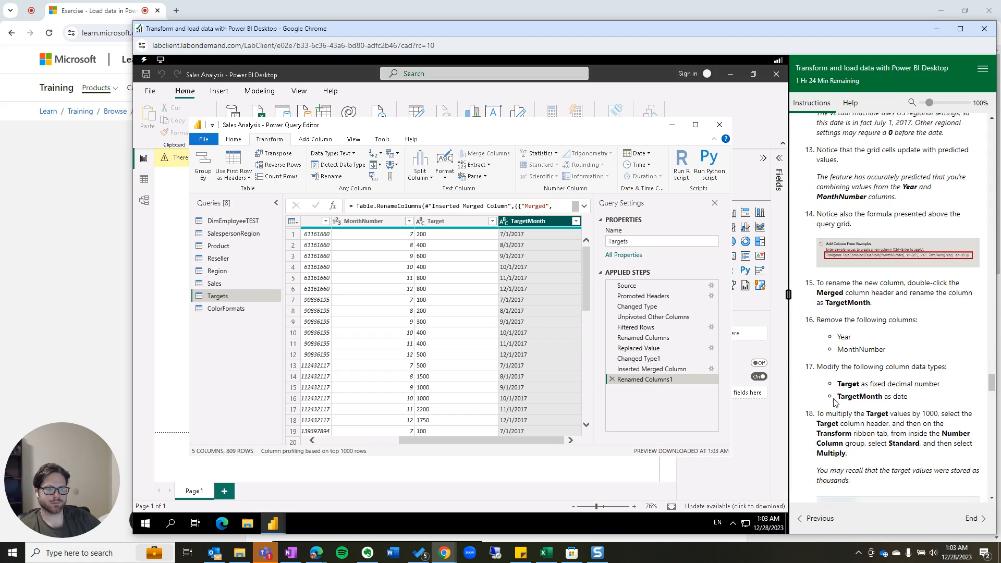
scroll(836, 402, down, 1)
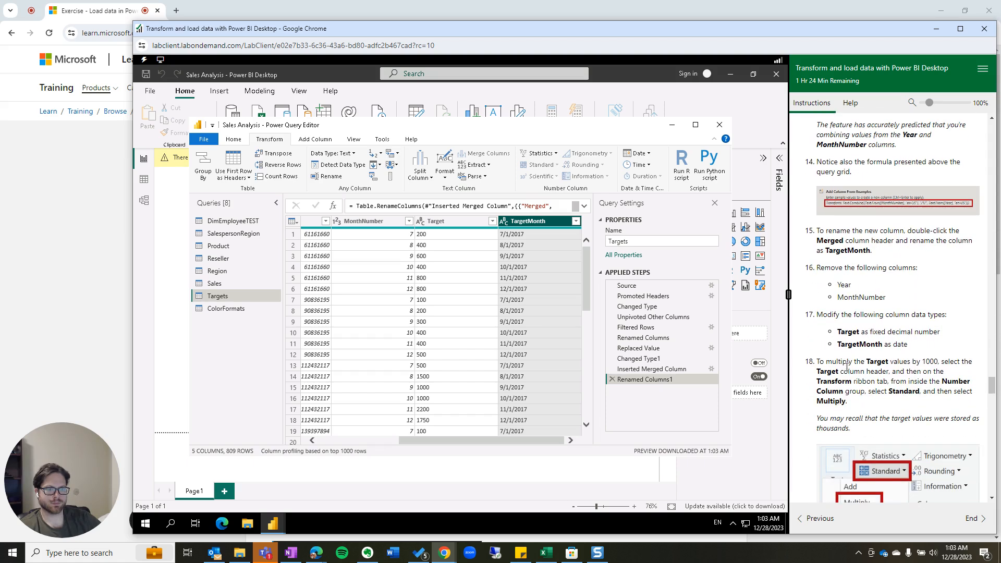
scroll(847, 367, down, 1)
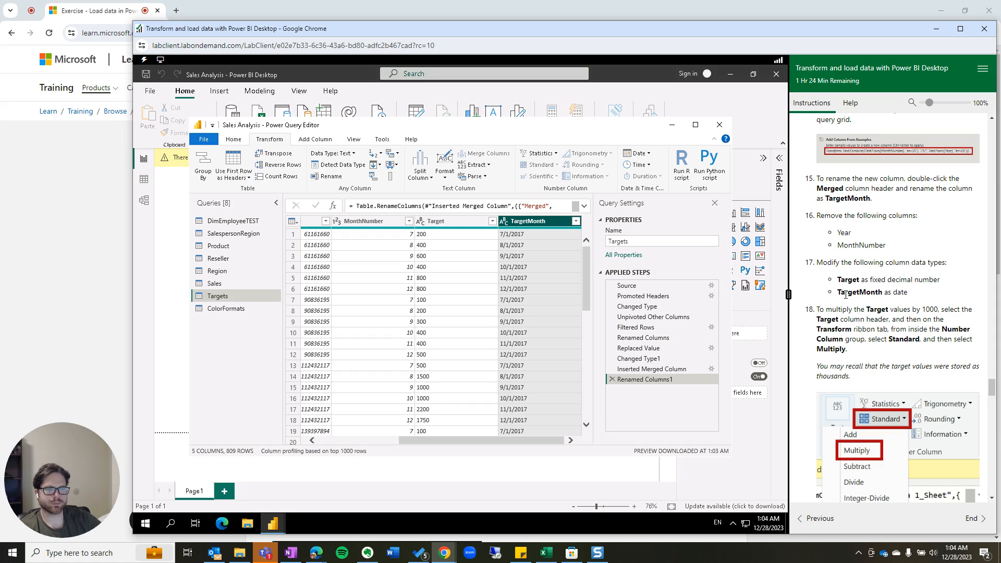
Set the TargetMonth column's data type to Date.
click(504, 223)
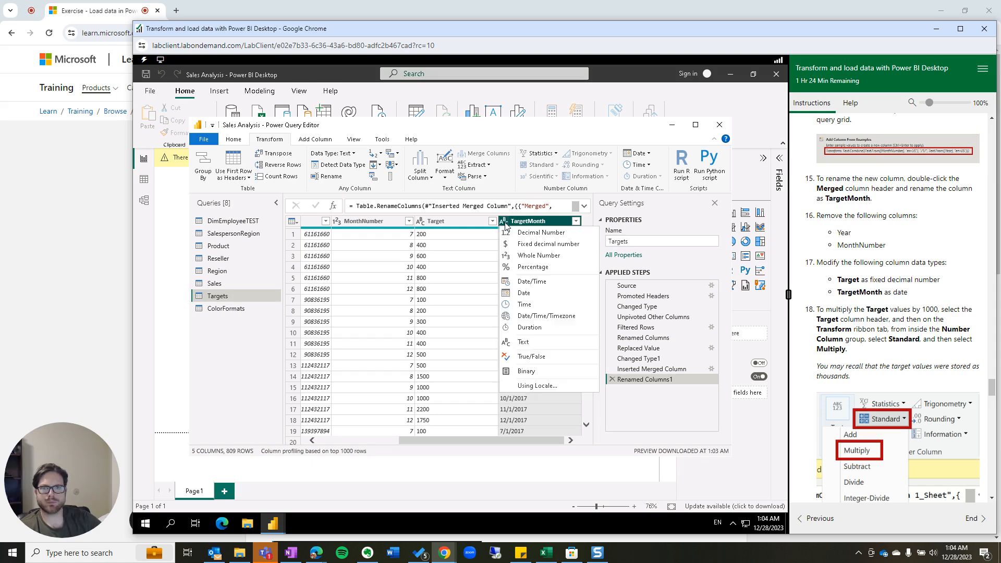
click(525, 293)
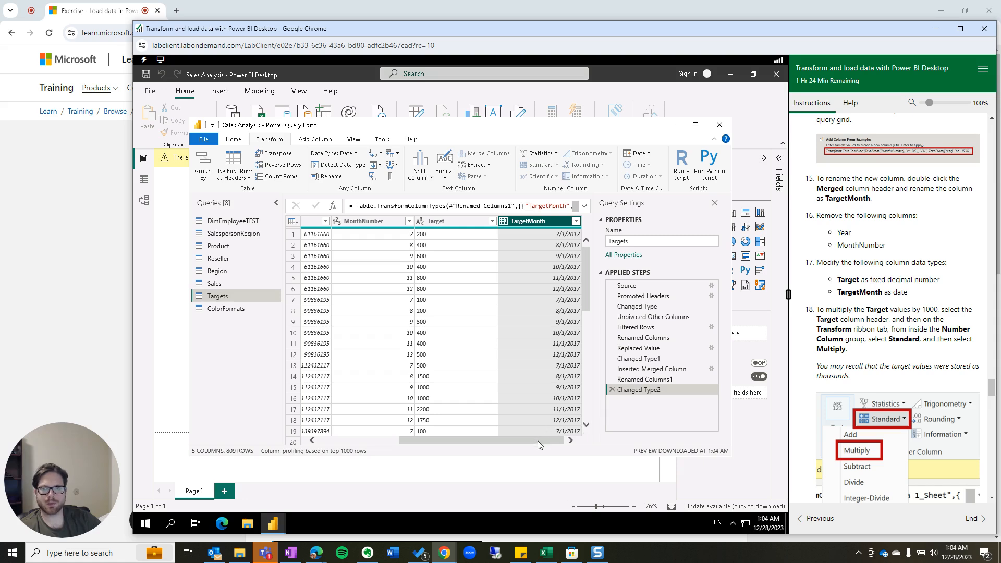
drag(537, 440, 438, 442)
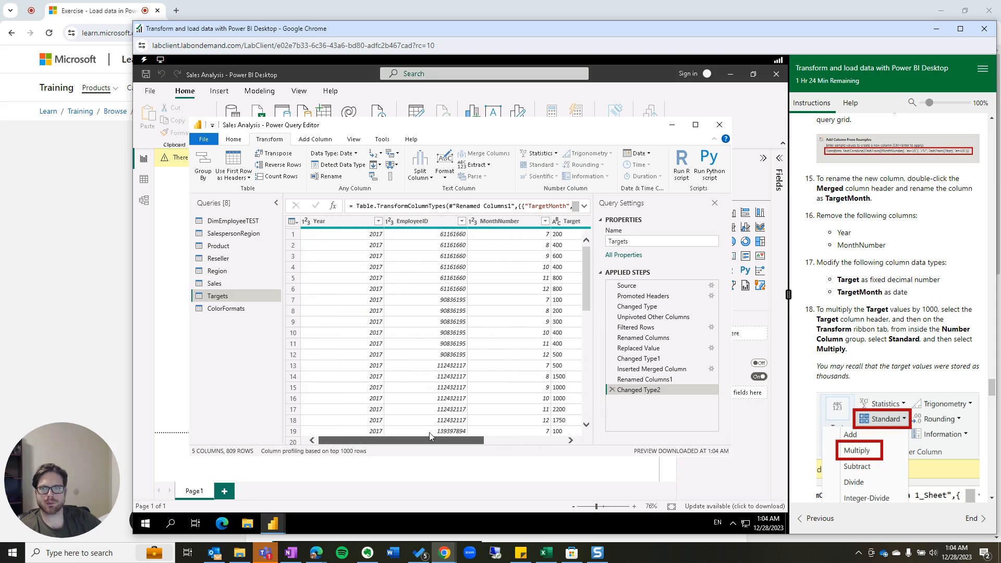
Remove the Year and MonthNumber columns, leaving 3 columns.
click(346, 220)
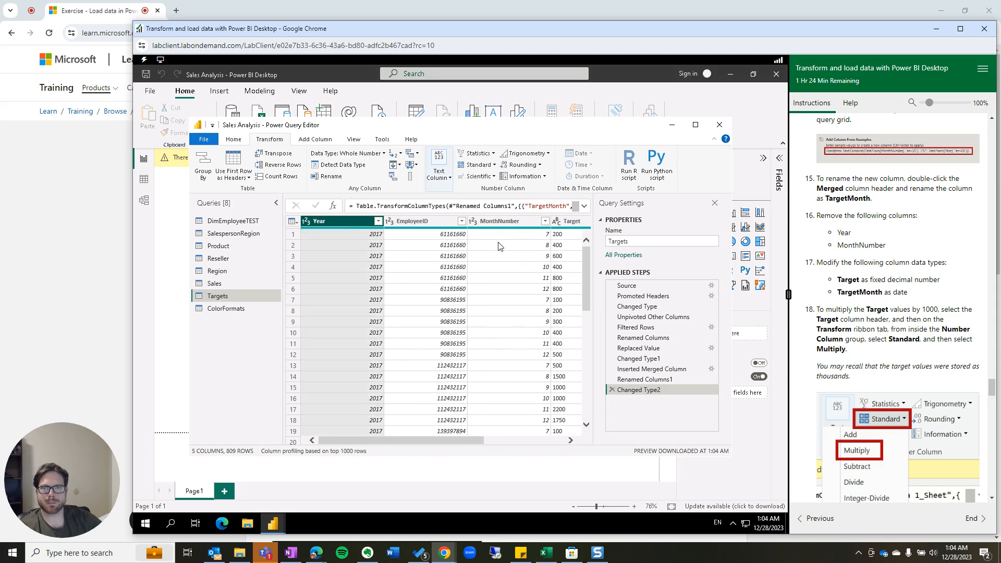
ctrl+click(505, 221)
right_click(505, 221)
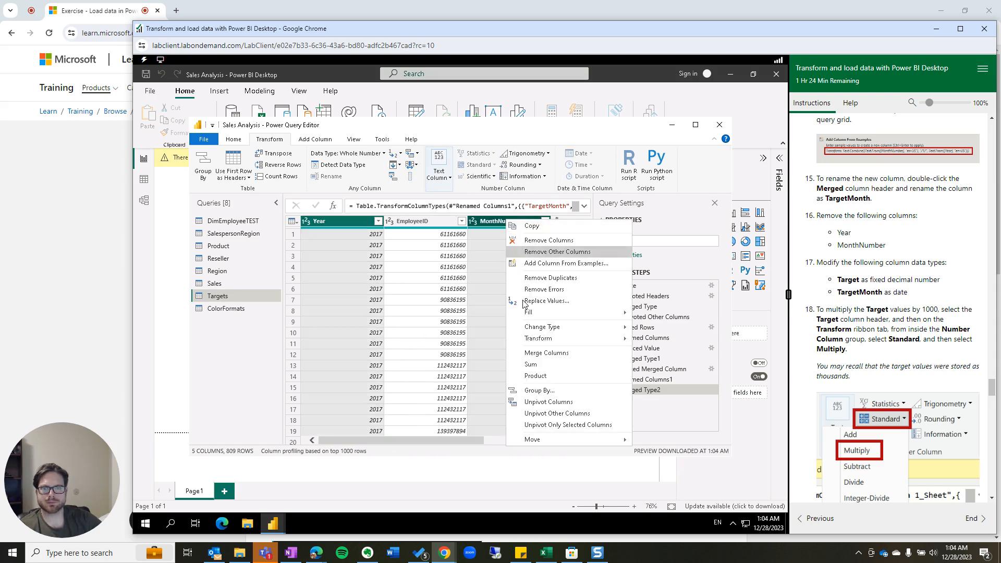
click(540, 243)
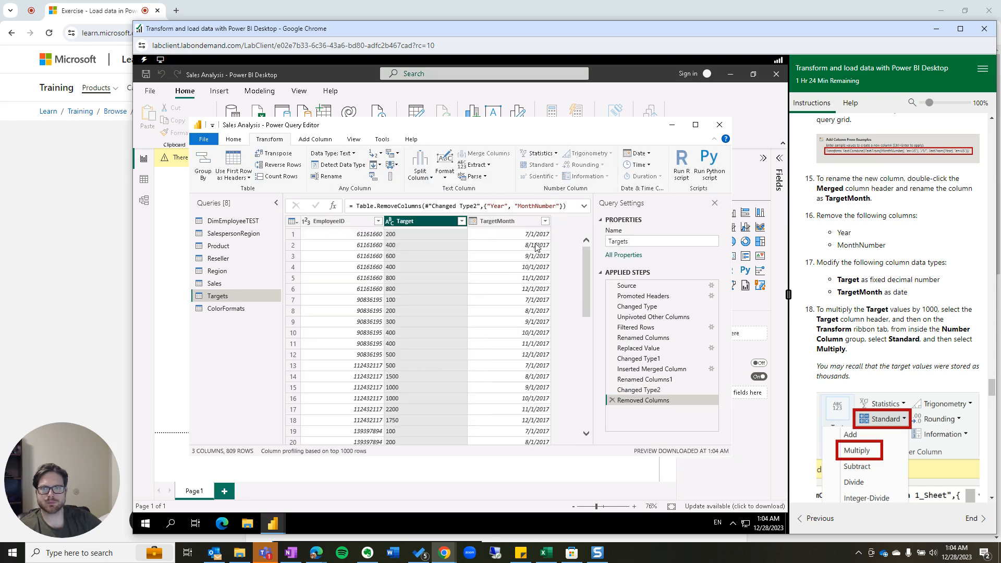
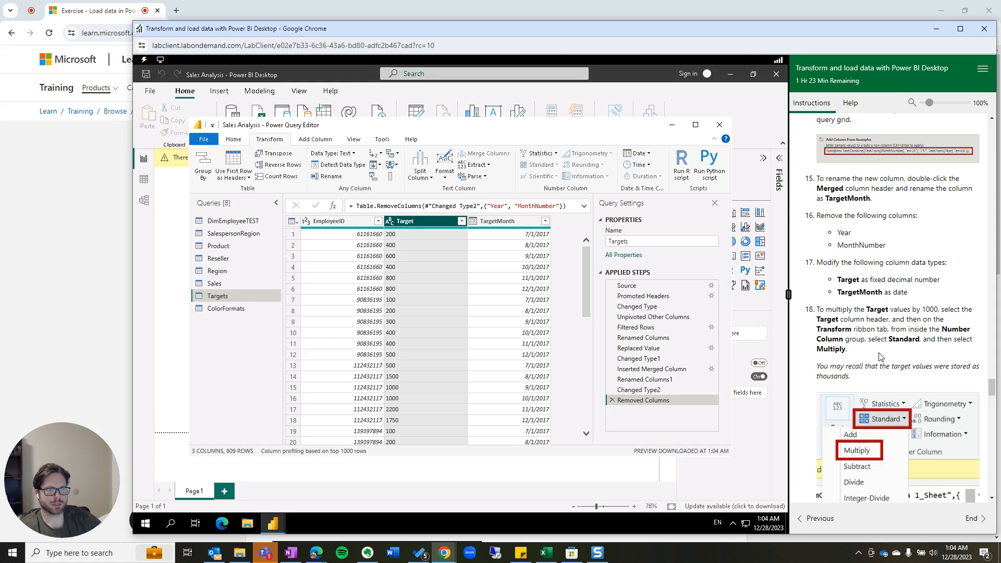
Change the Target column's data type to Fixed decimal number.
scroll(881, 354, down, 1)
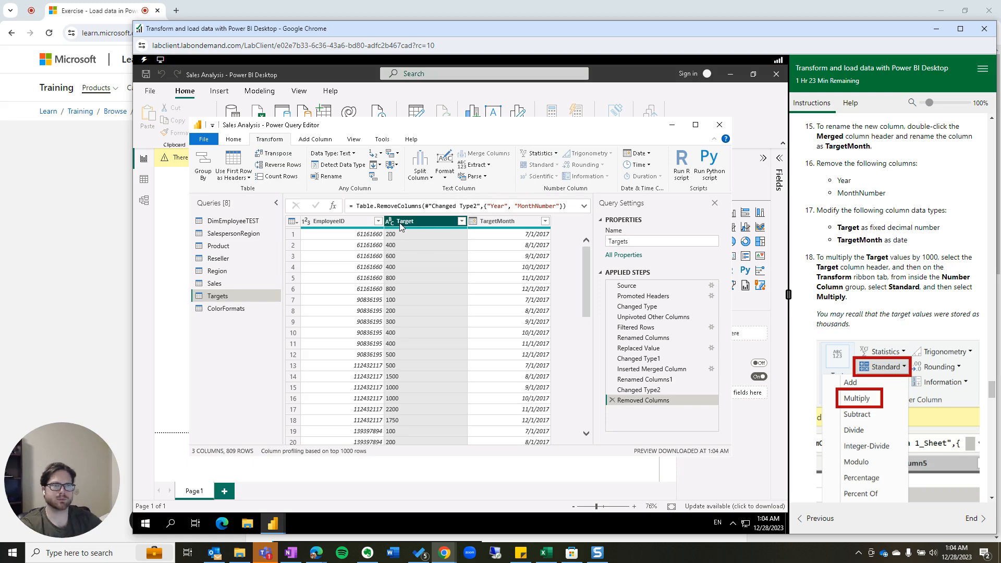
click(390, 222)
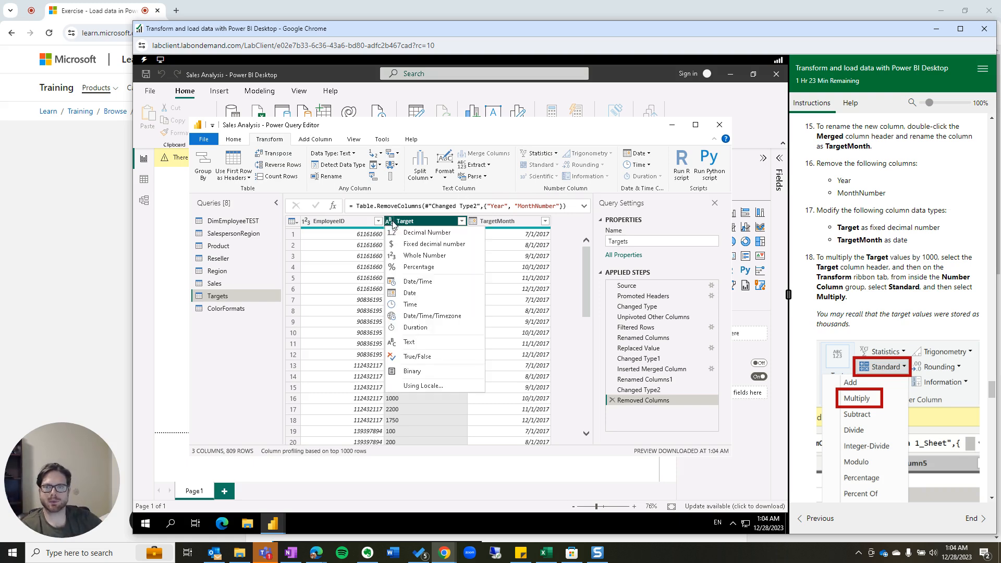
click(407, 245)
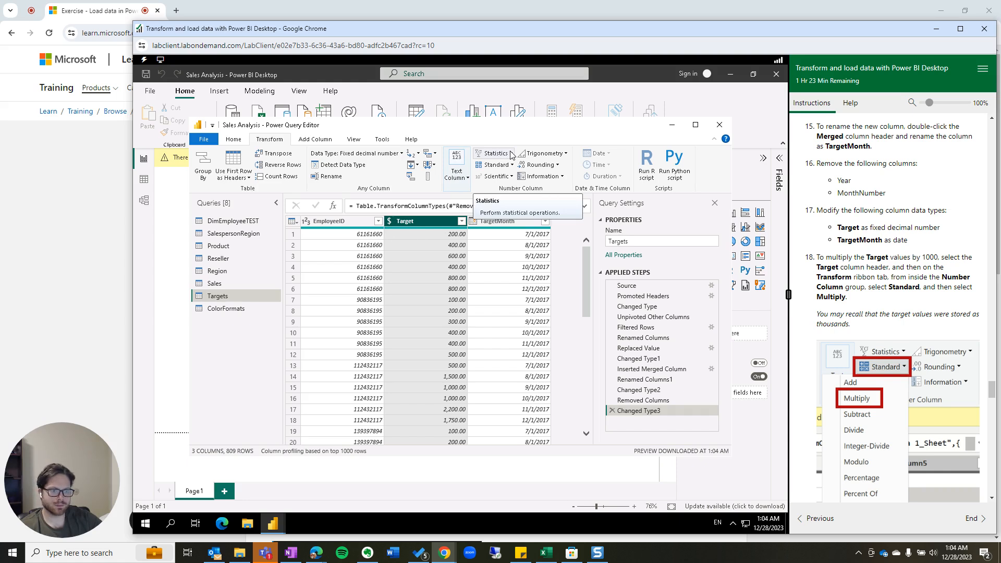
Multiply every Target value by 1000 using Standard > Multiply.
click(503, 166)
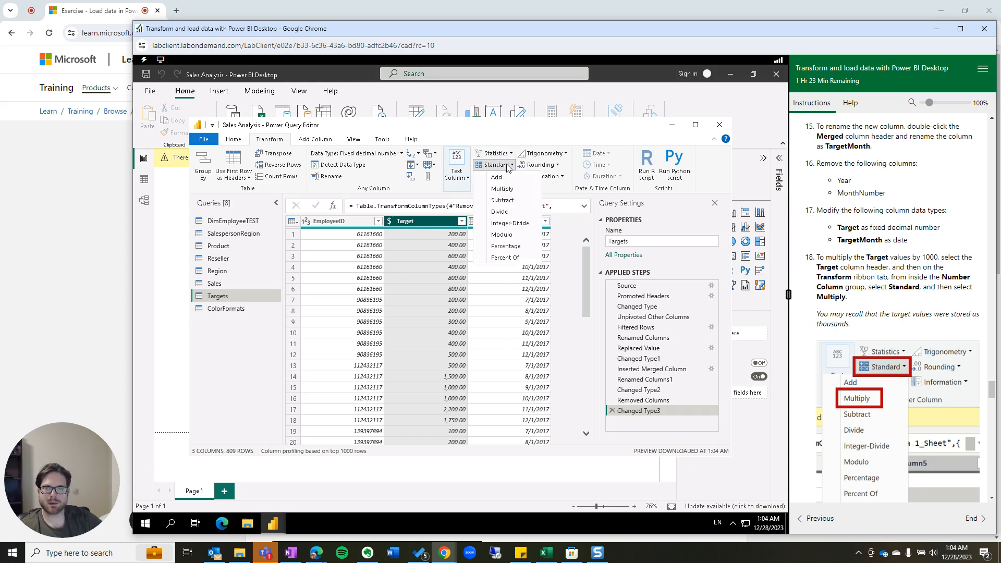
click(511, 190)
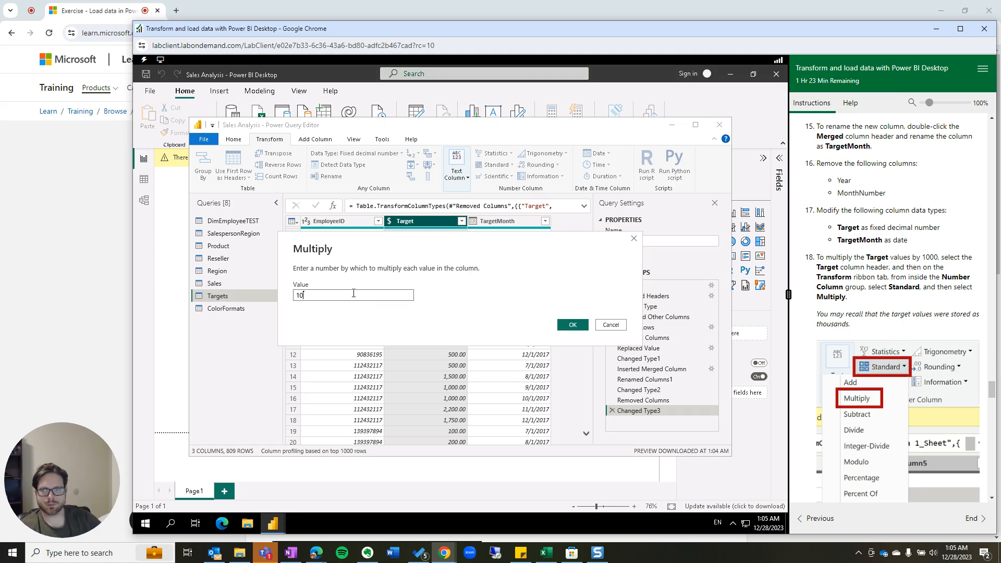
text(1000)
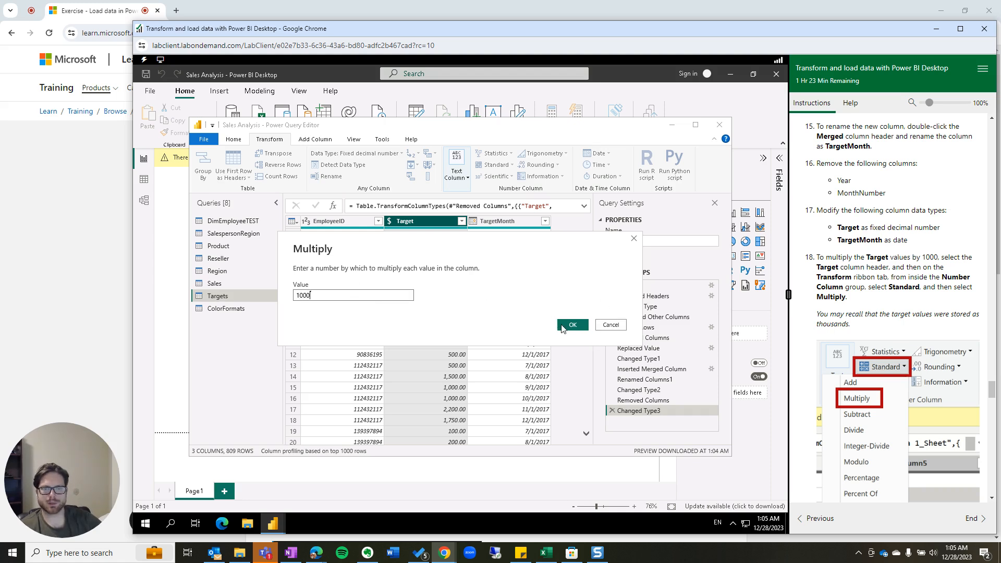
click(562, 325)
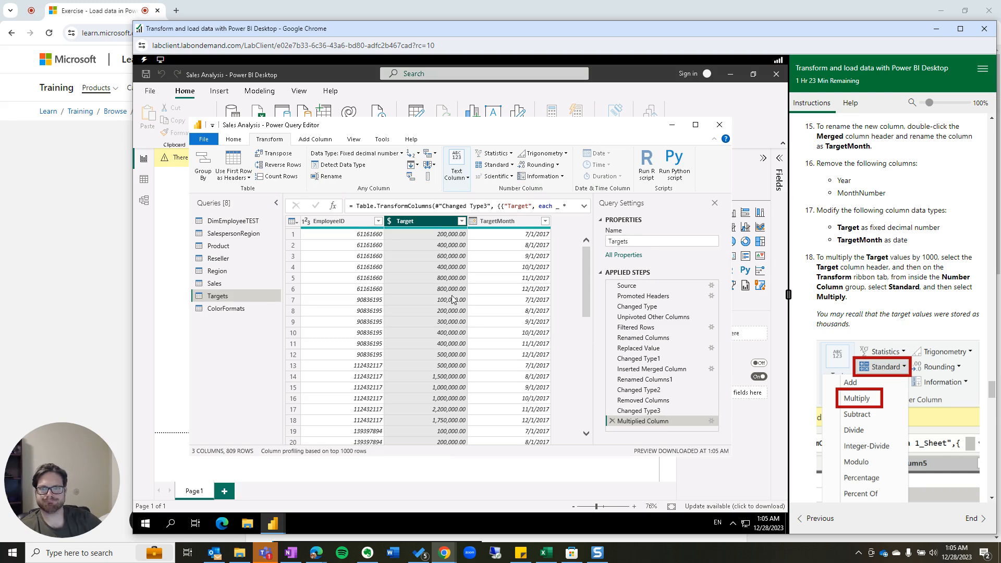
scroll(907, 417, down, 4)
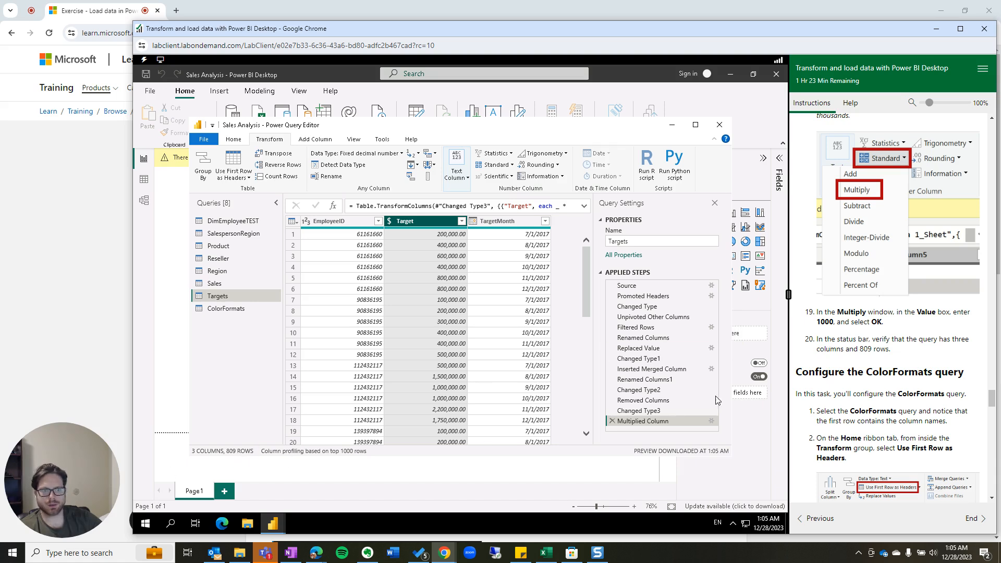
In ColorFormats, promote the first row to headers: Color, Background Color Format, Font Color Format.
click(226, 309)
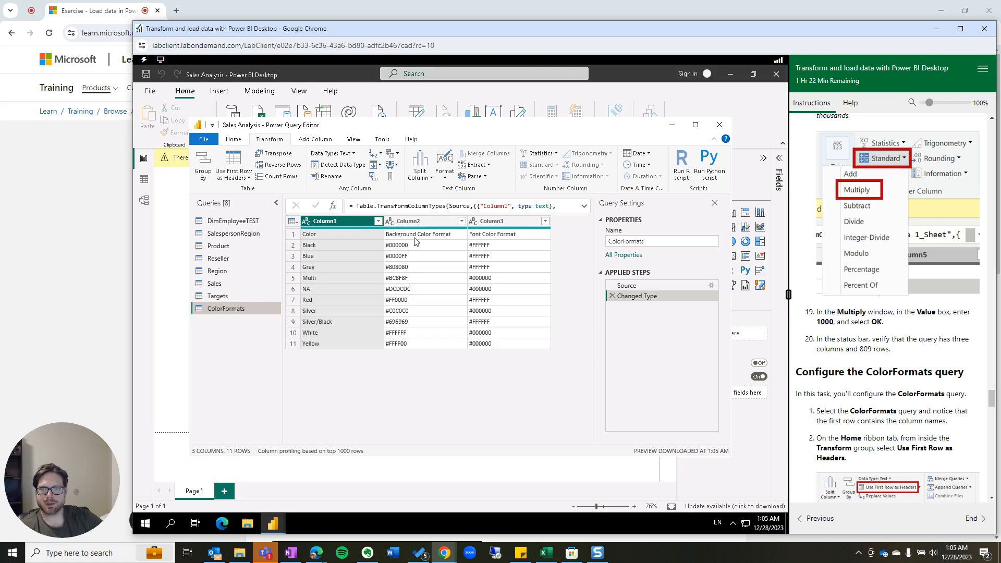
click(293, 222)
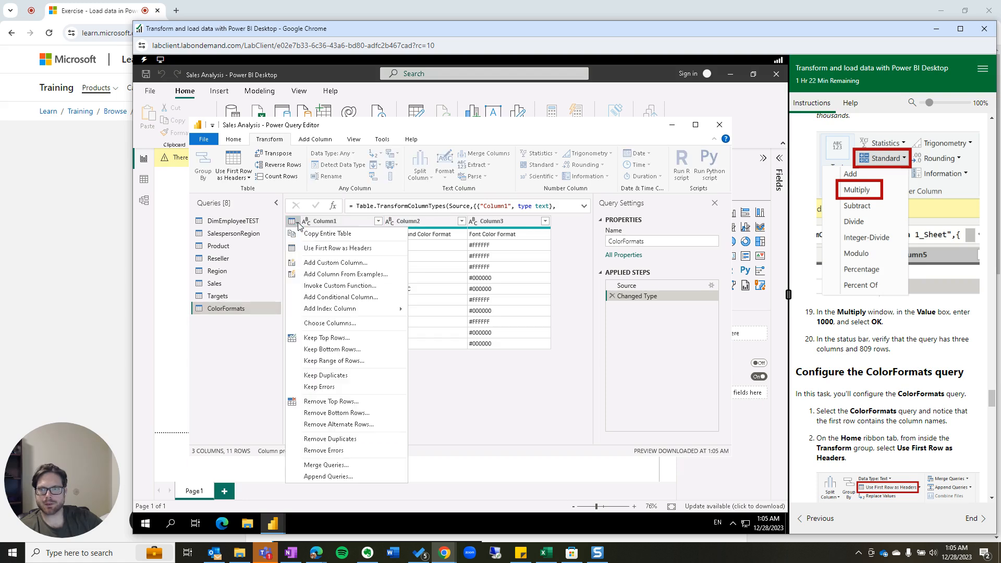
click(307, 249)
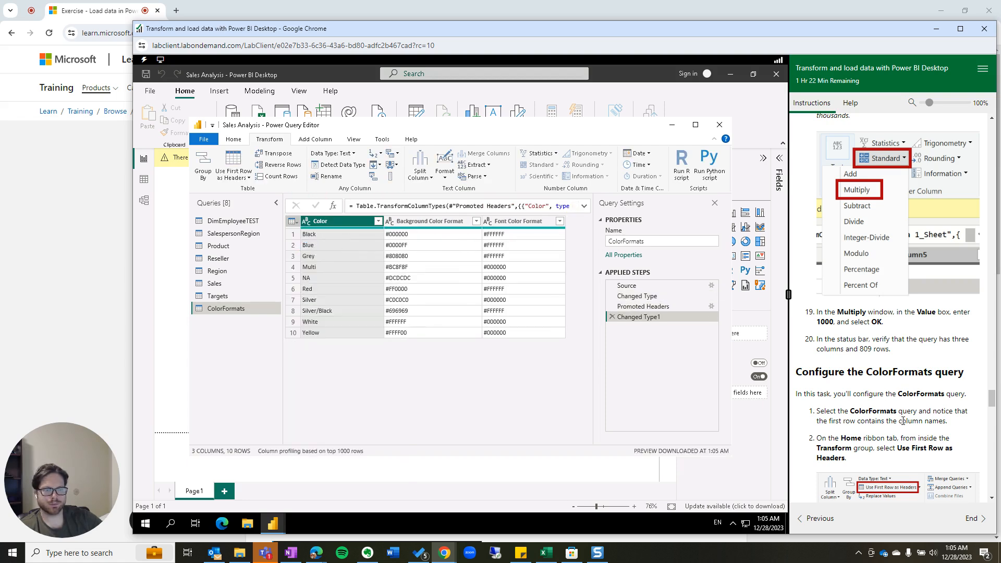
scroll(861, 401, down, 3)
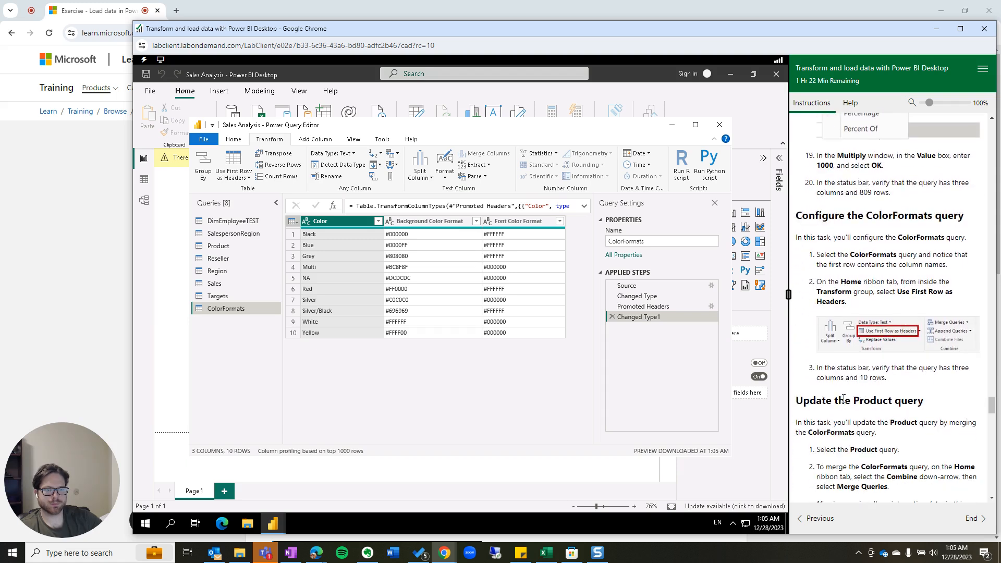
scroll(847, 402, down, 1)
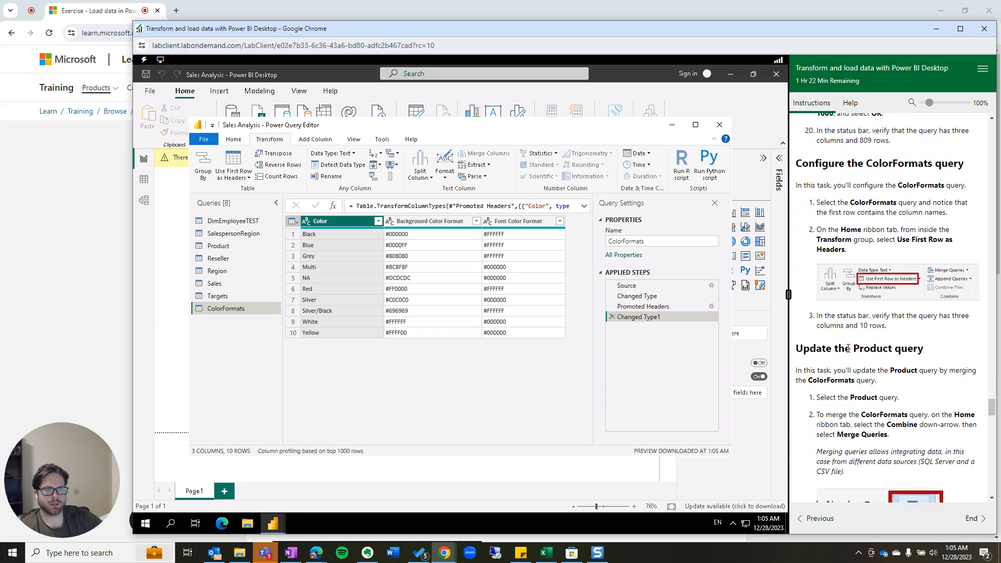
Highlight the 10-row check in the lab instructions, then clear the highlight.
drag(817, 319, 898, 327)
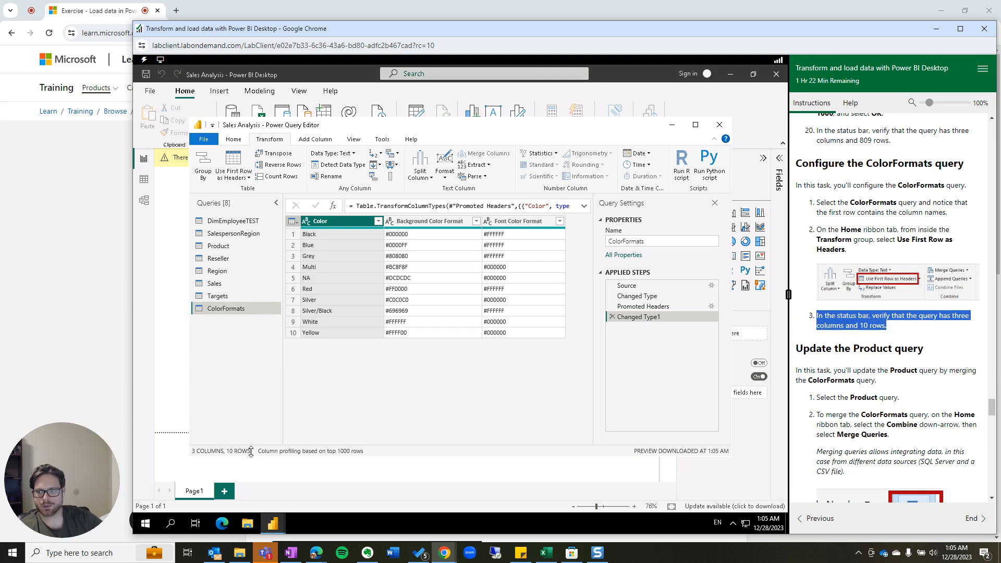
scroll(873, 375, down, 1)
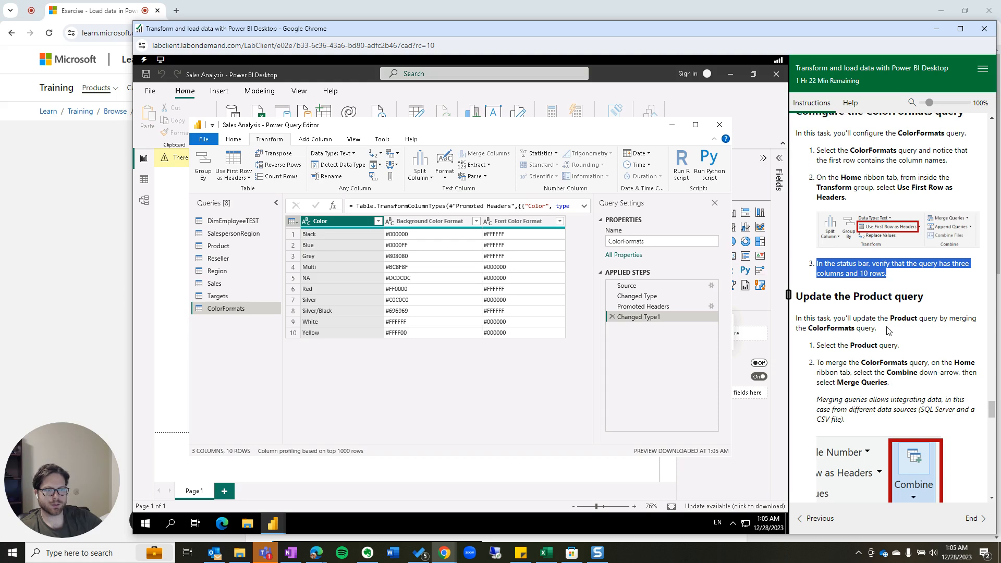
scroll(889, 331, down, 1)
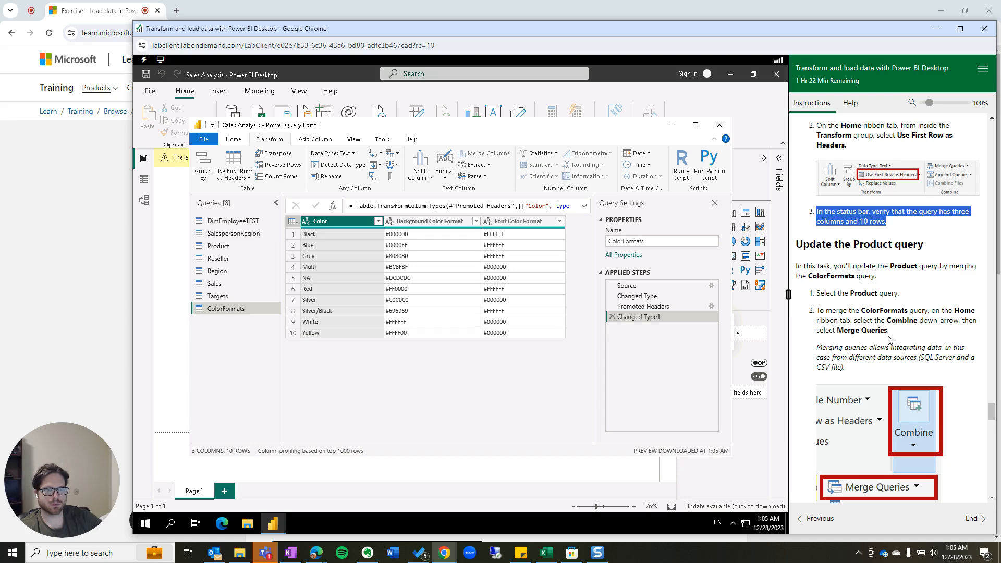
scroll(866, 370, down, 4)
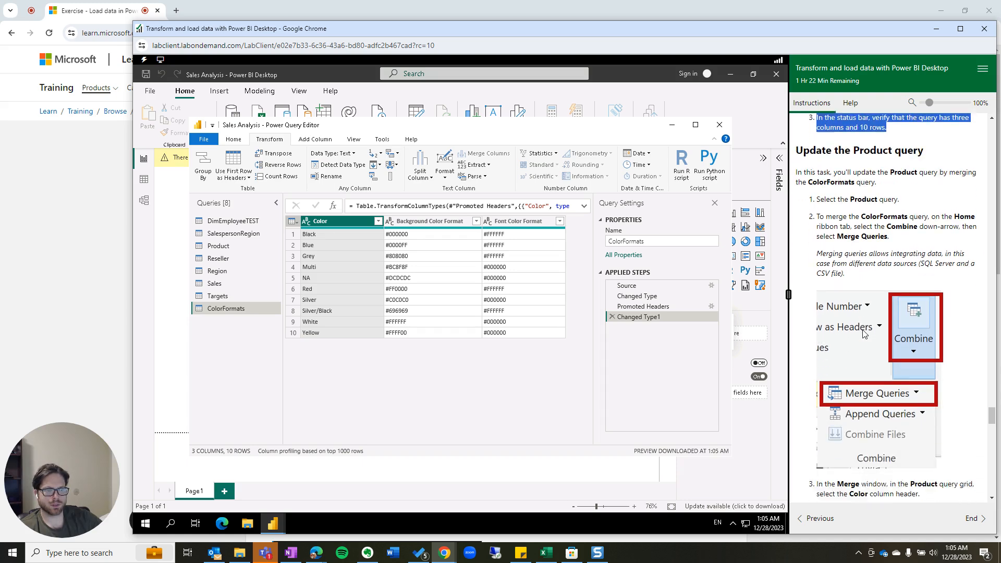
scroll(862, 333, up, 5)
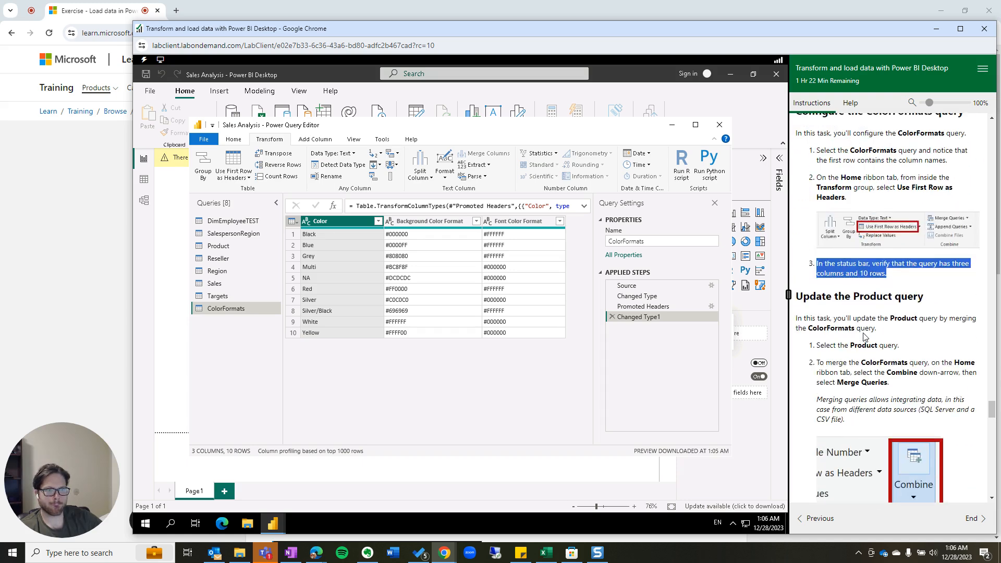
click(875, 326)
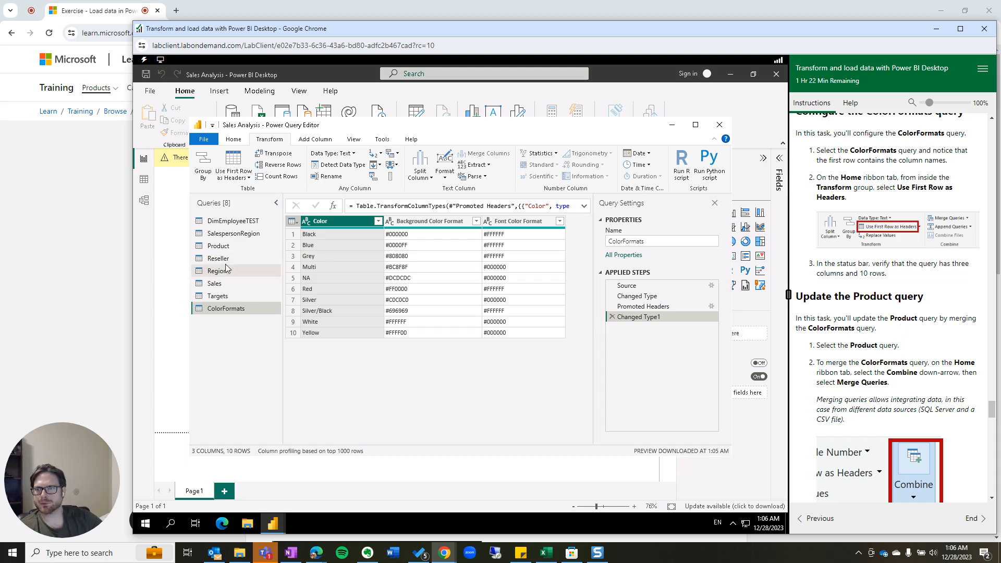
Switch to the Product query and look over the Combine options on the Home tab.
click(231, 249)
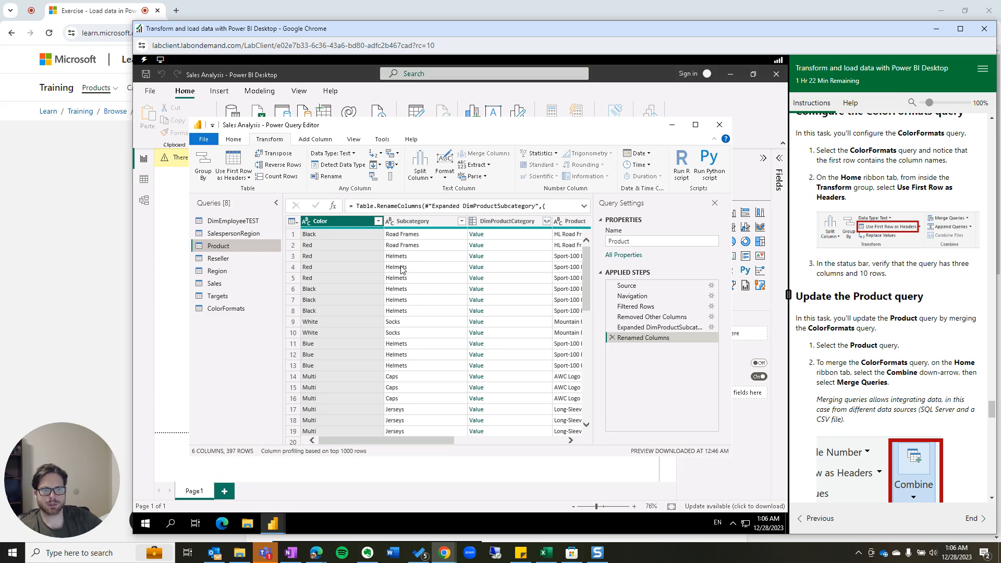
click(233, 140)
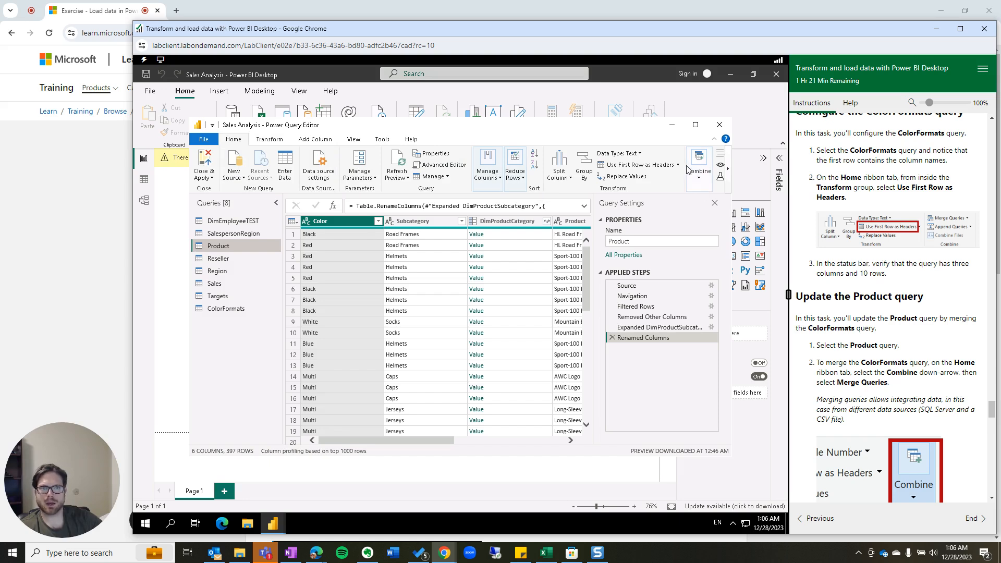
click(700, 169)
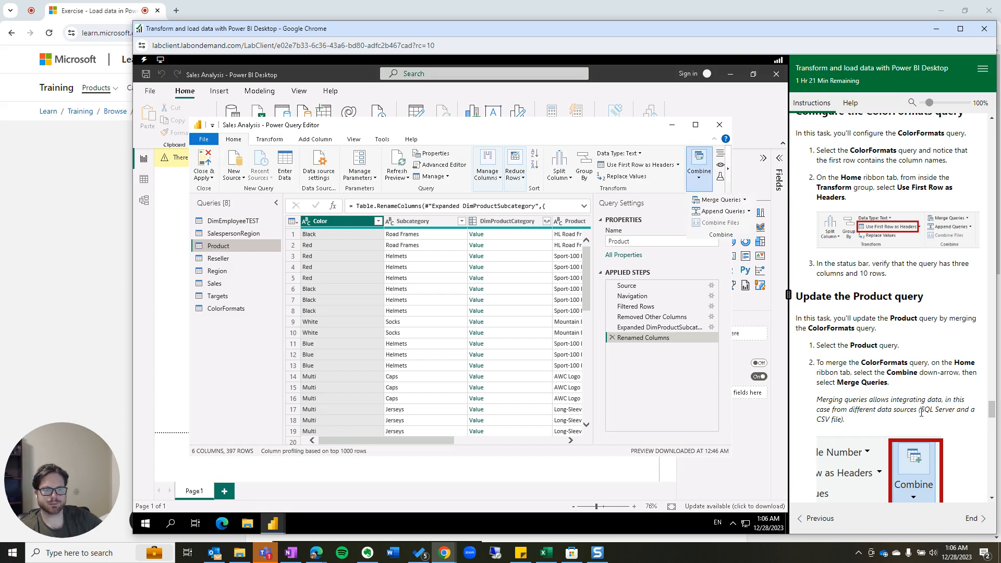
scroll(921, 405, down, 2)
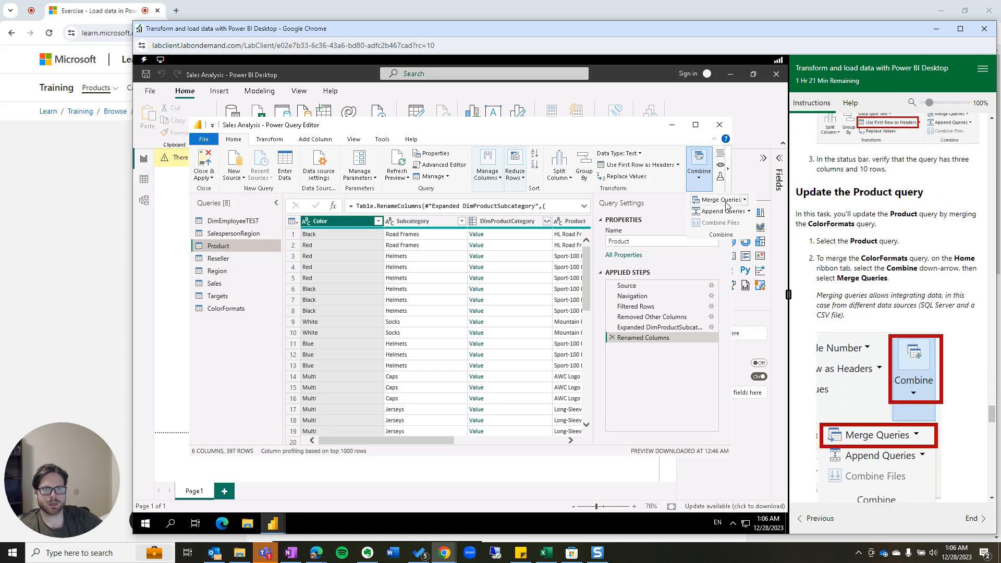
click(267, 140)
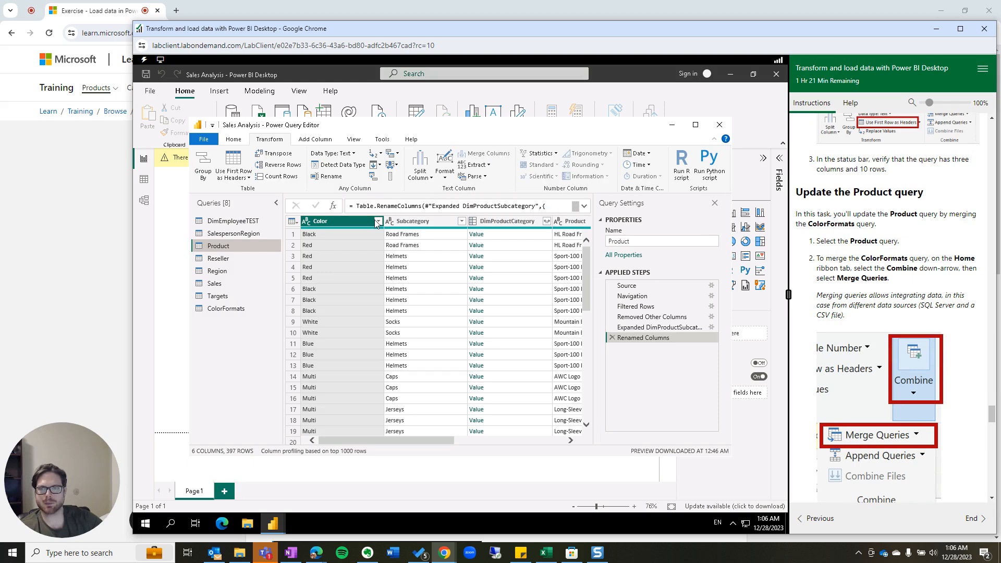
With only the Color column selected, choose Combine > Merge Queries.
ctrl+click(411, 226)
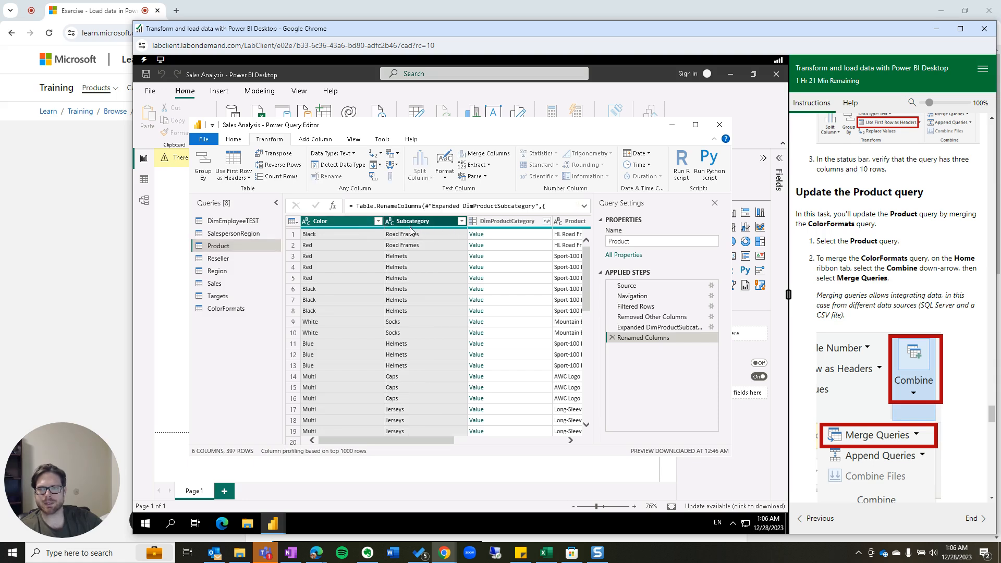
click(359, 223)
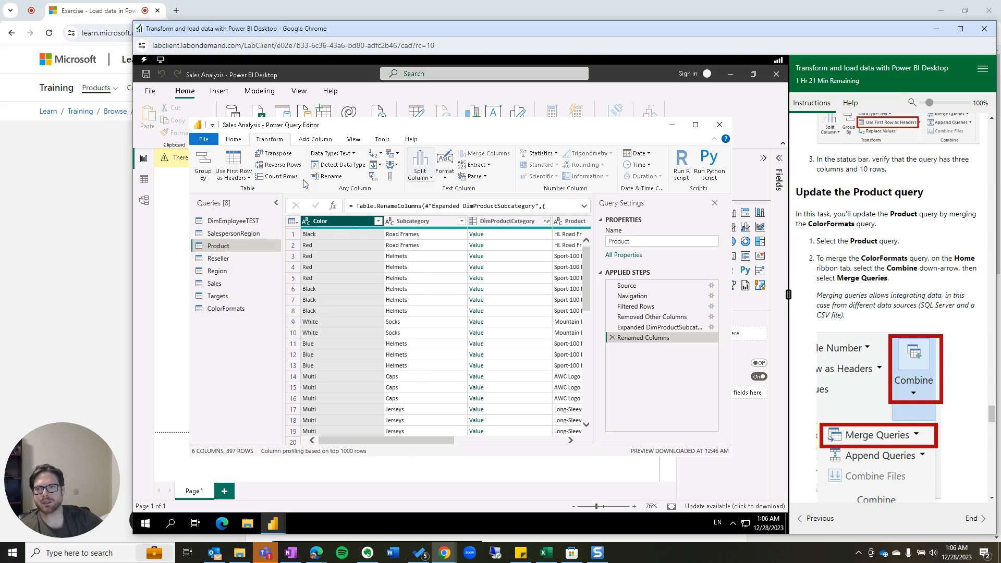
click(234, 141)
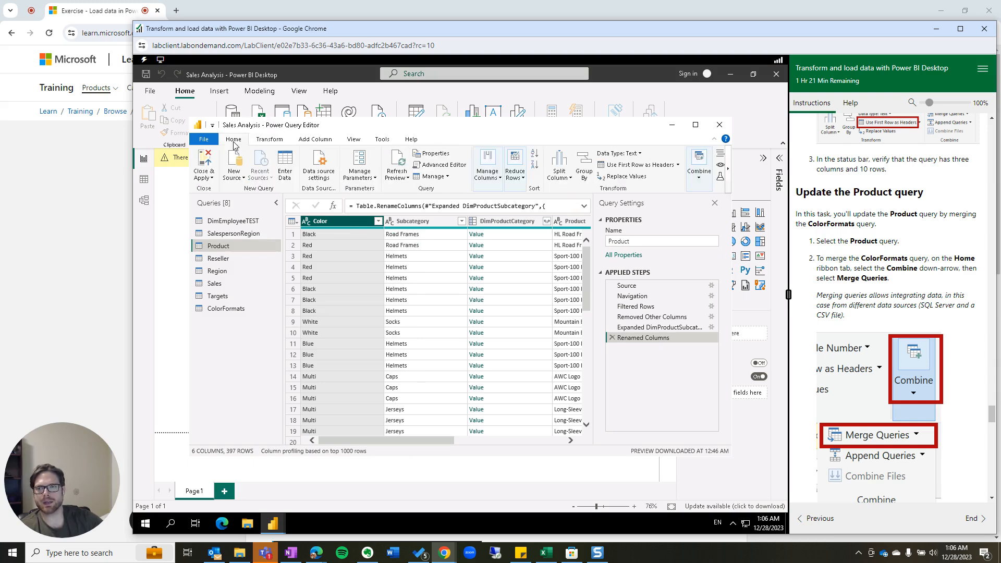
click(703, 175)
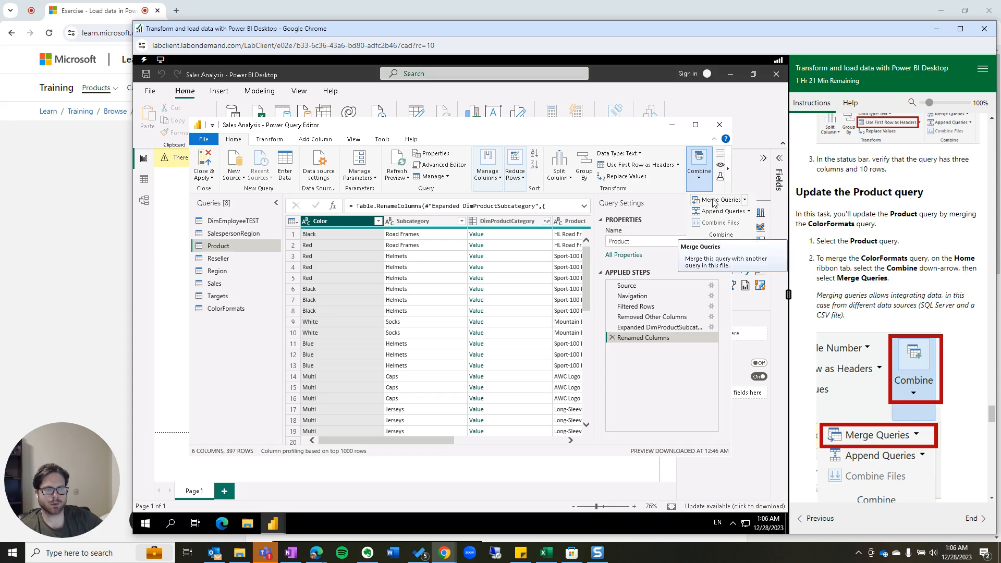
click(715, 201)
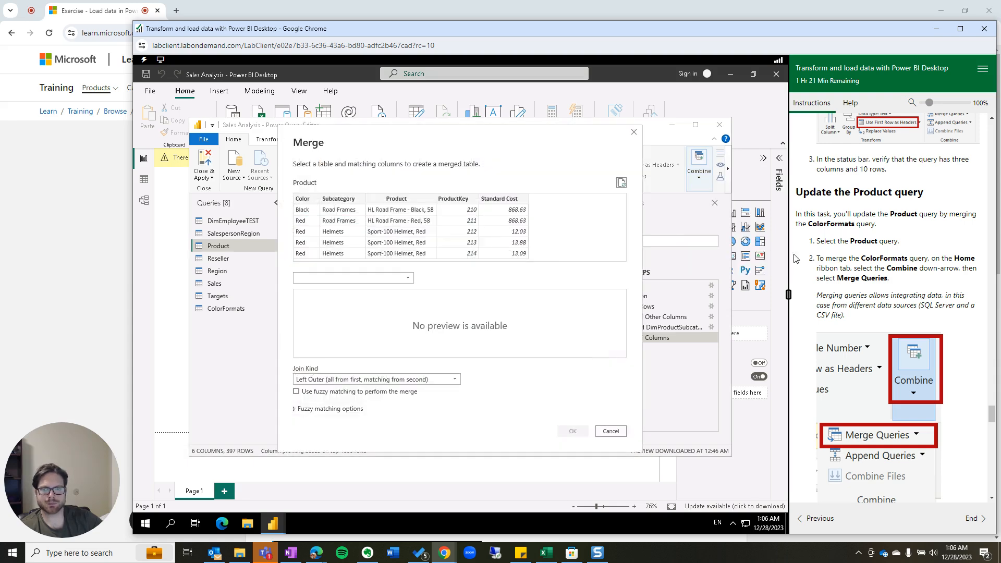
Match Product's Color column to the Color column of ColorFormats.
scroll(860, 313, down, 3)
scroll(874, 347, down, 1)
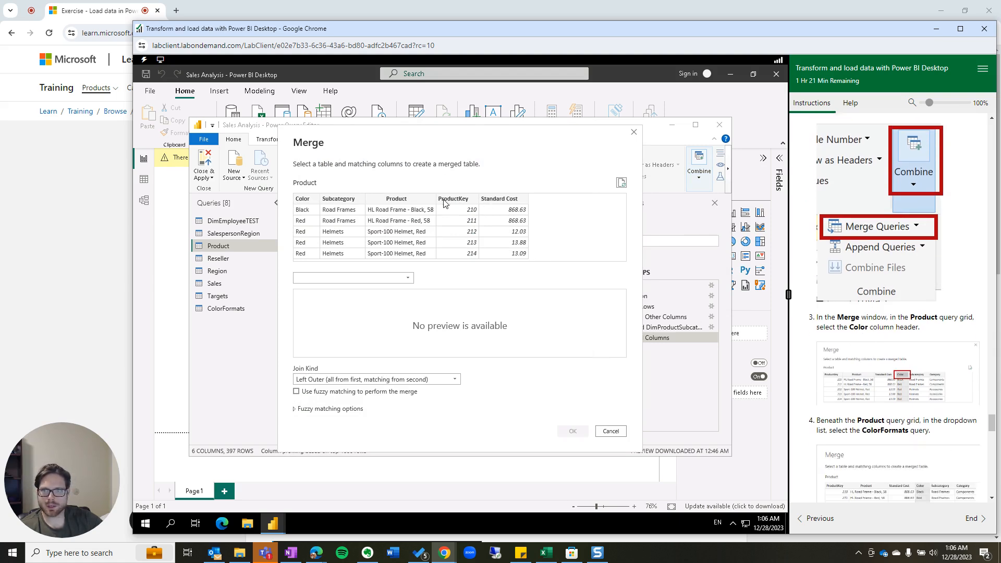
click(306, 202)
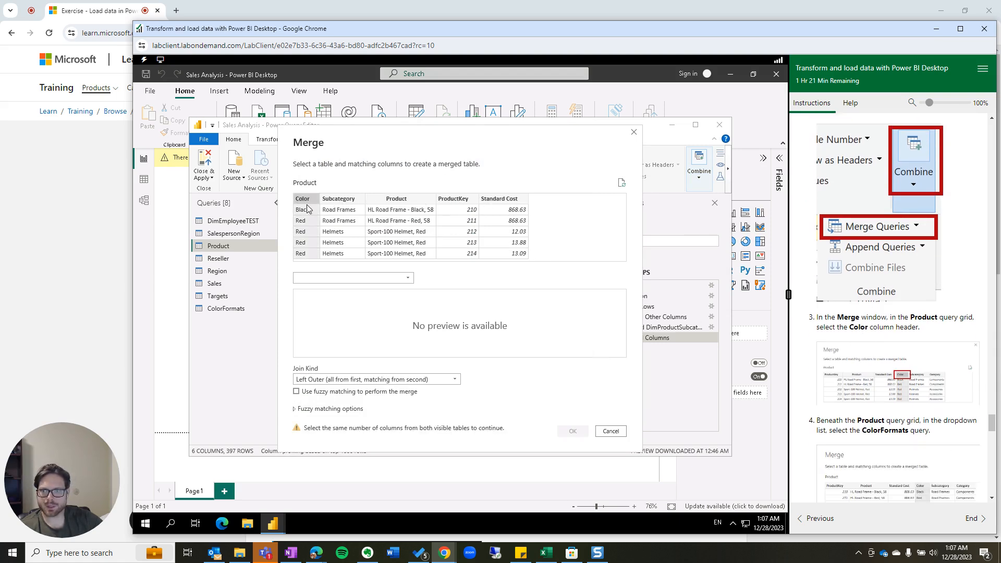
click(407, 278)
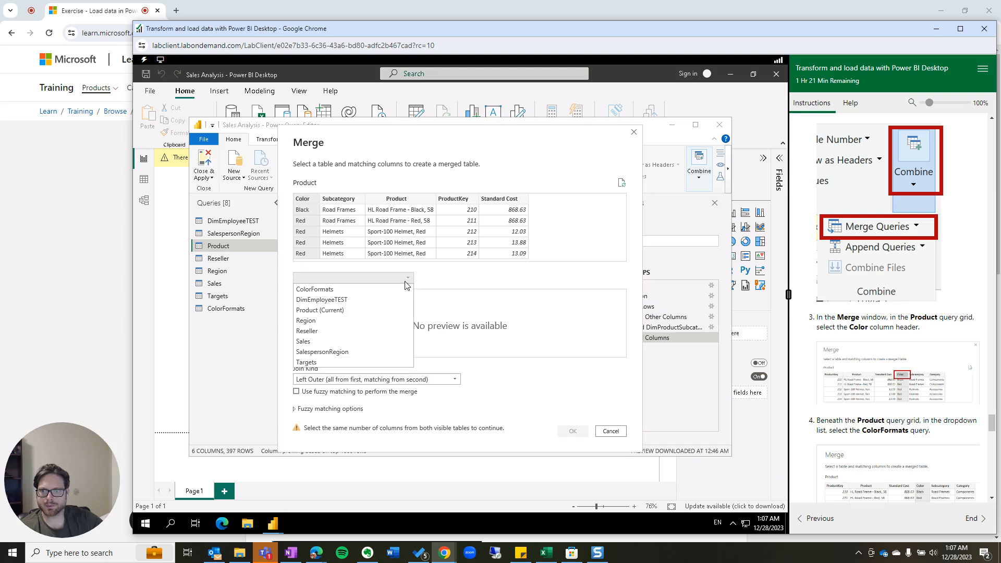
click(371, 289)
click(307, 296)
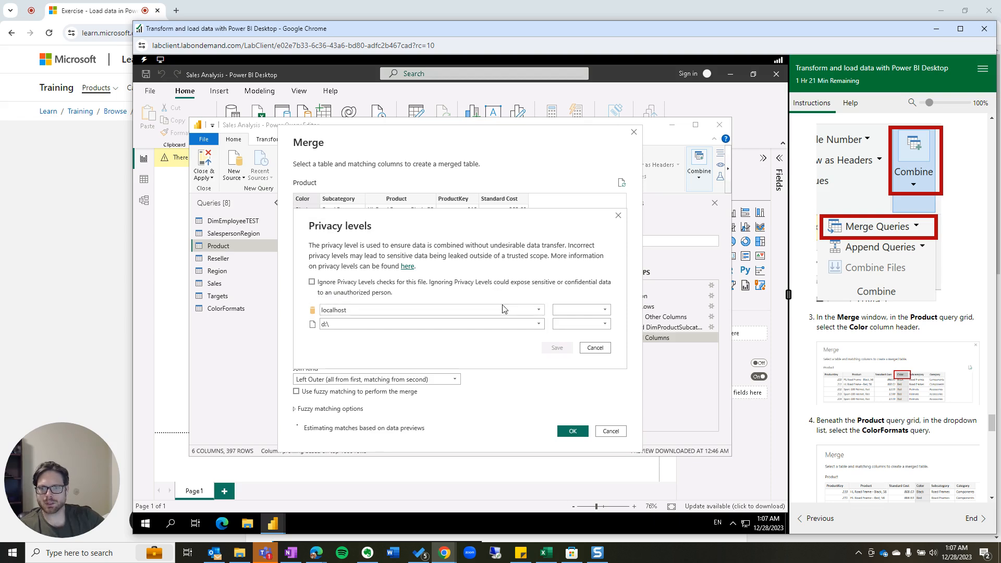
scroll(881, 380, down, 3)
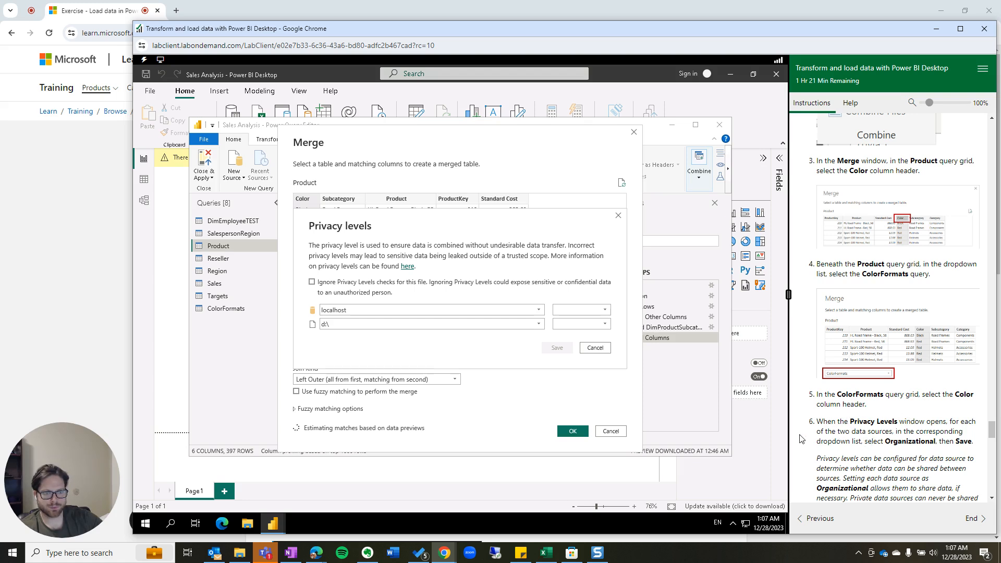
Set the localhost and d:\ privacy levels to Organizational and save them.
click(583, 310)
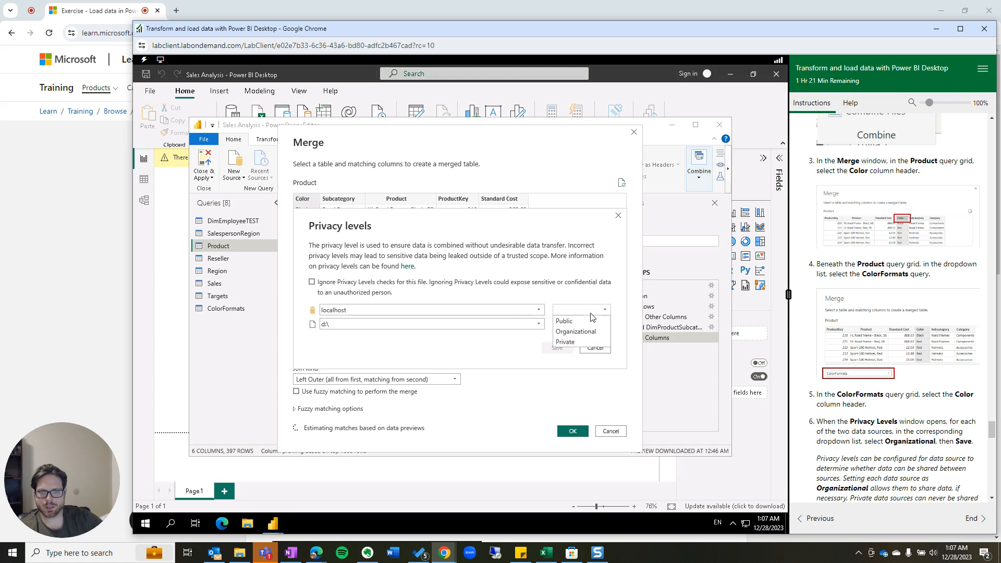
click(591, 332)
click(588, 324)
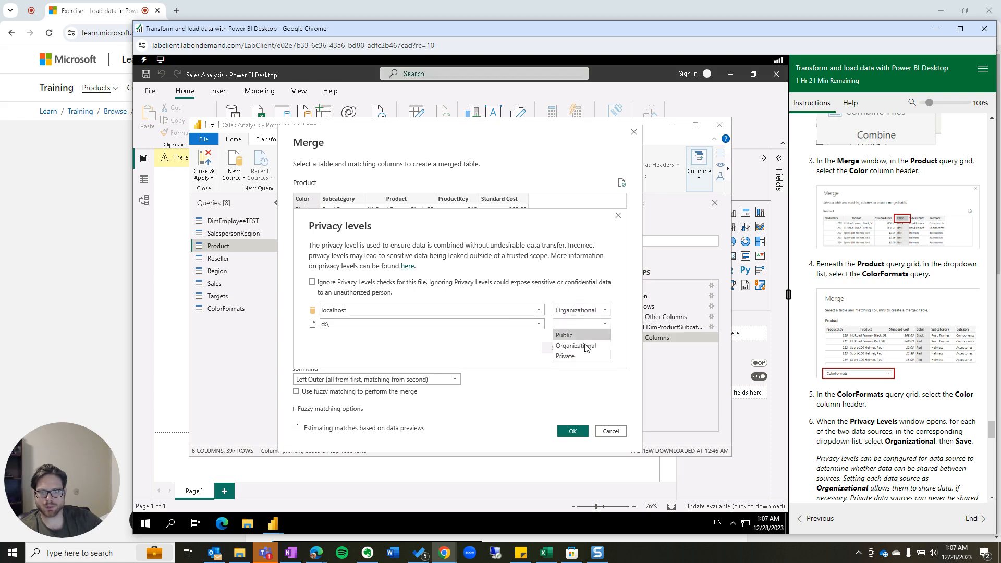
click(585, 346)
click(556, 348)
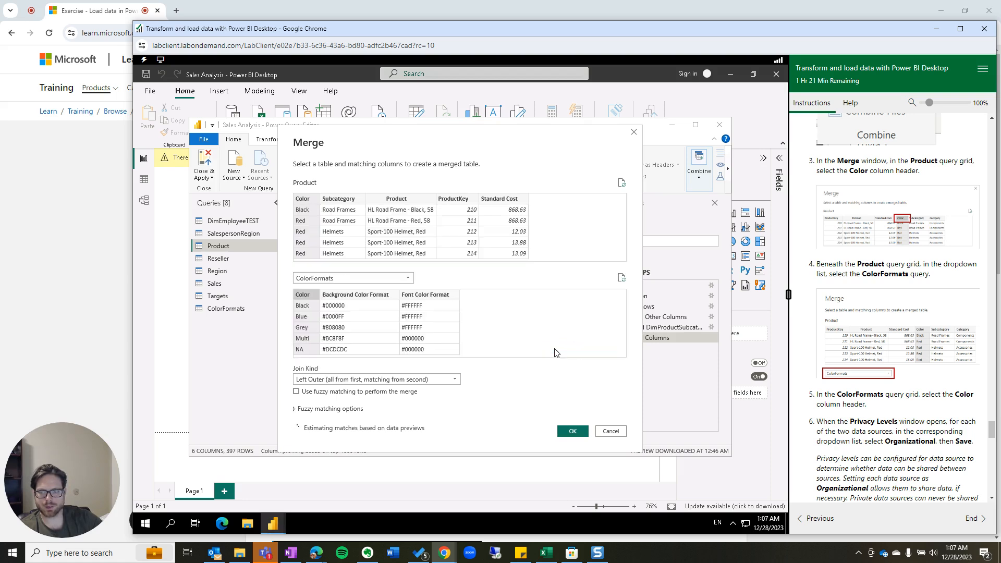
Confirm the left outer join, then open the ColorFormats query.
scroll(889, 418, down, 3)
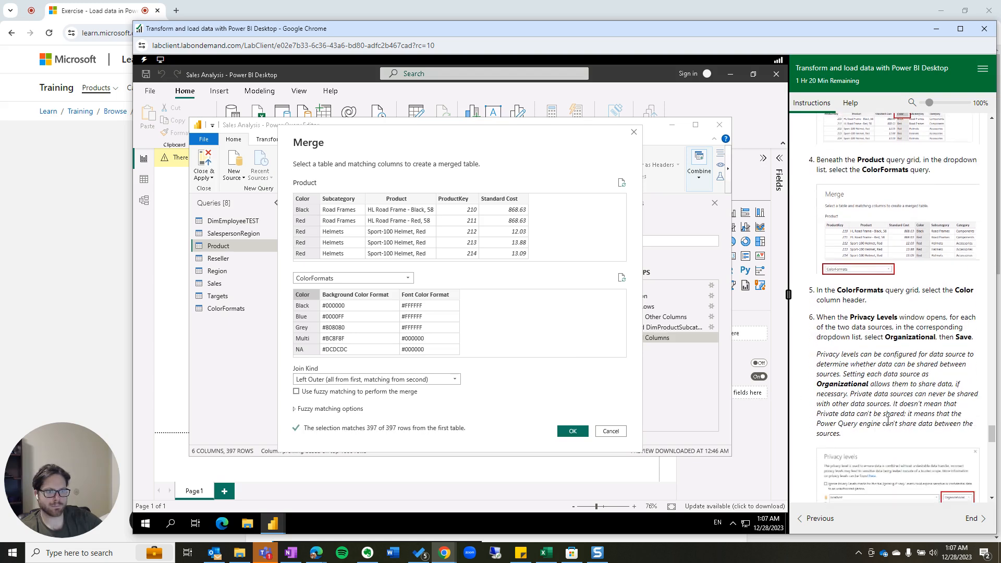
scroll(859, 365, down, 2)
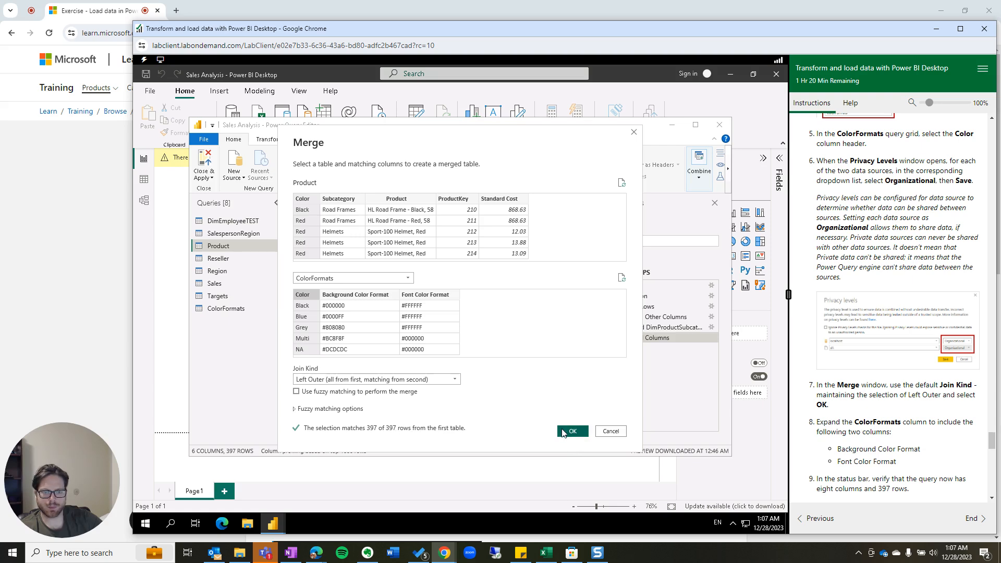
scroll(876, 443, down, 6)
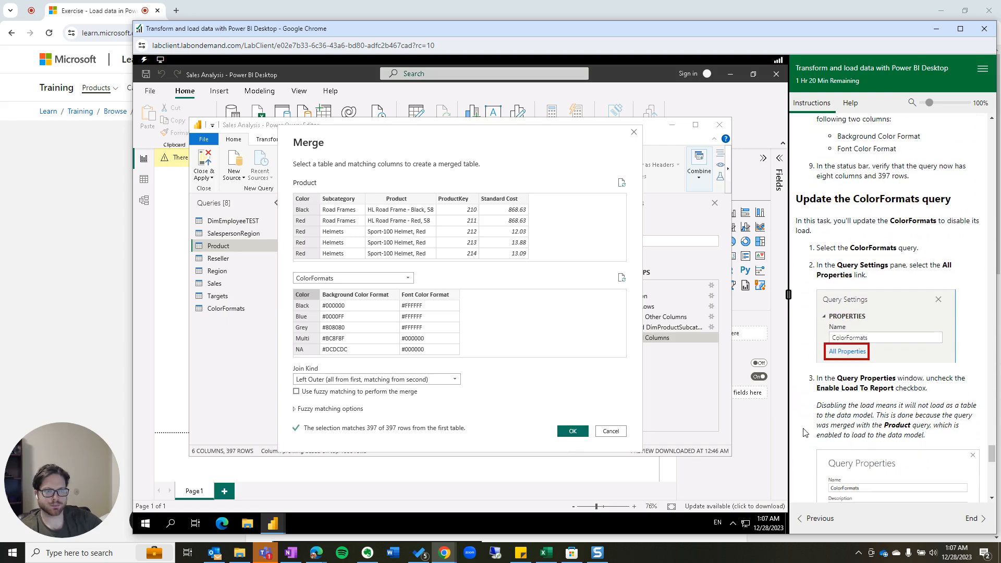
scroll(851, 420, up, 1)
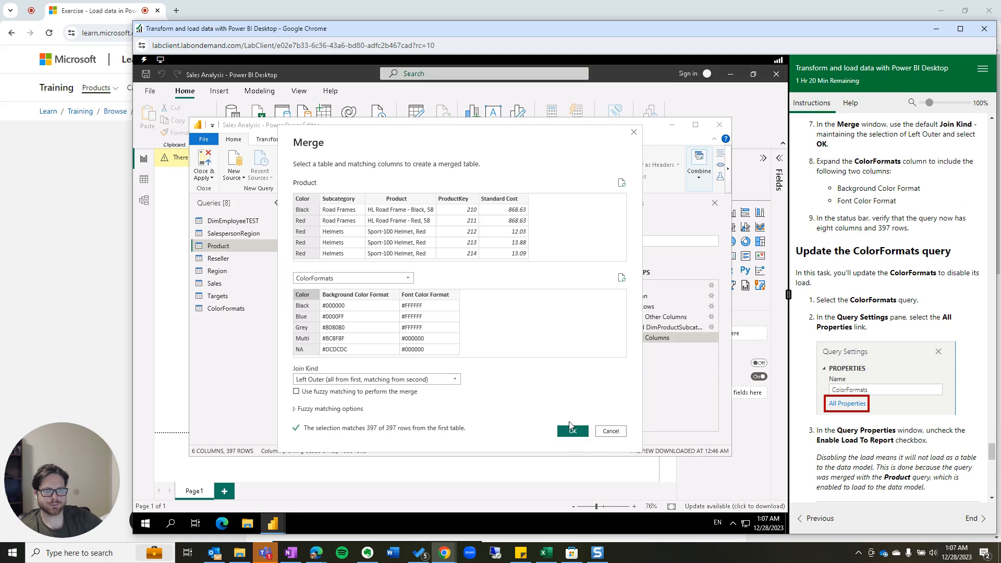
click(579, 433)
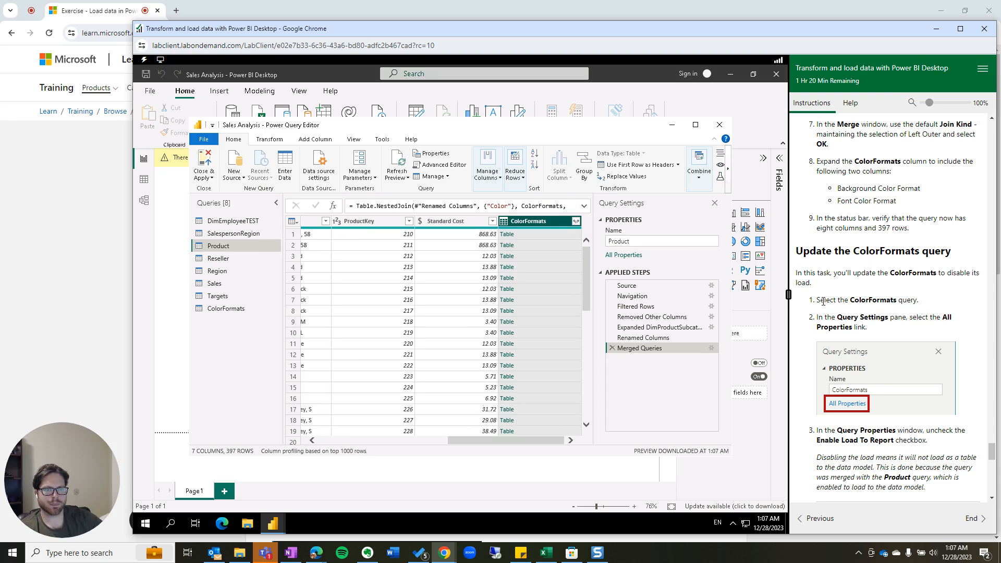
click(234, 309)
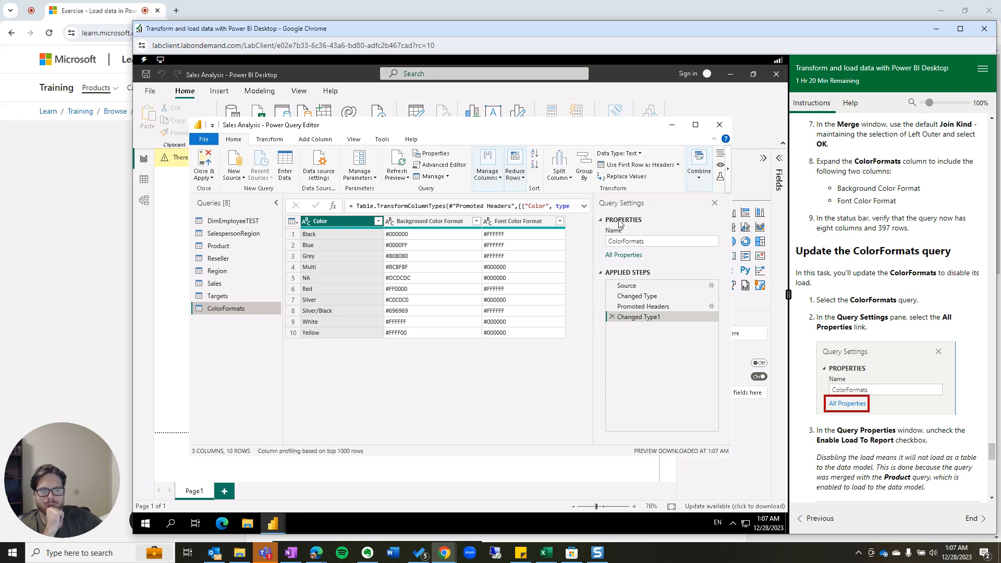
Untick Enable load to report in ColorFormats' properties, then mark the eight-queries check in the instructions.
click(625, 256)
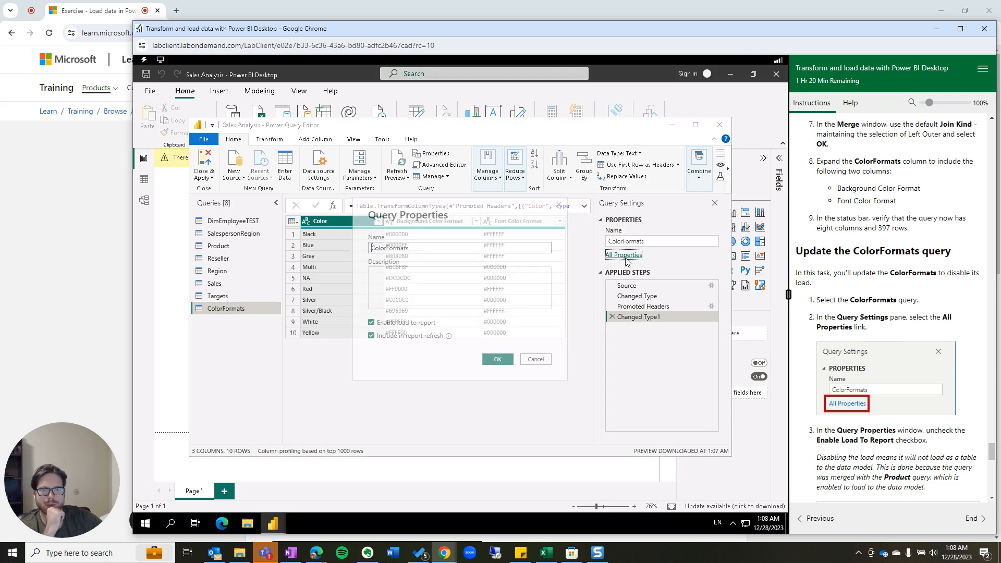
scroll(902, 382, down, 2)
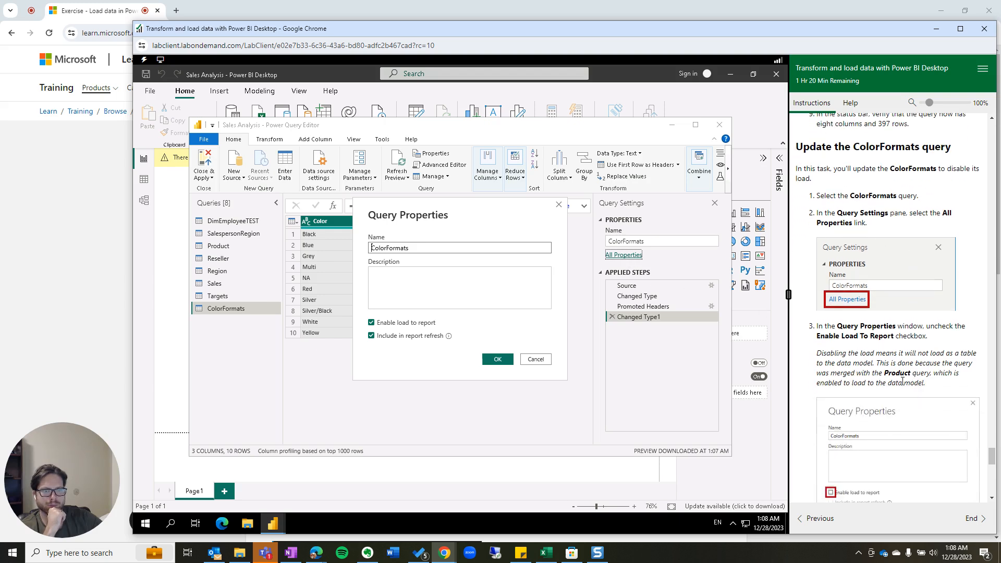
scroll(874, 363, down, 2)
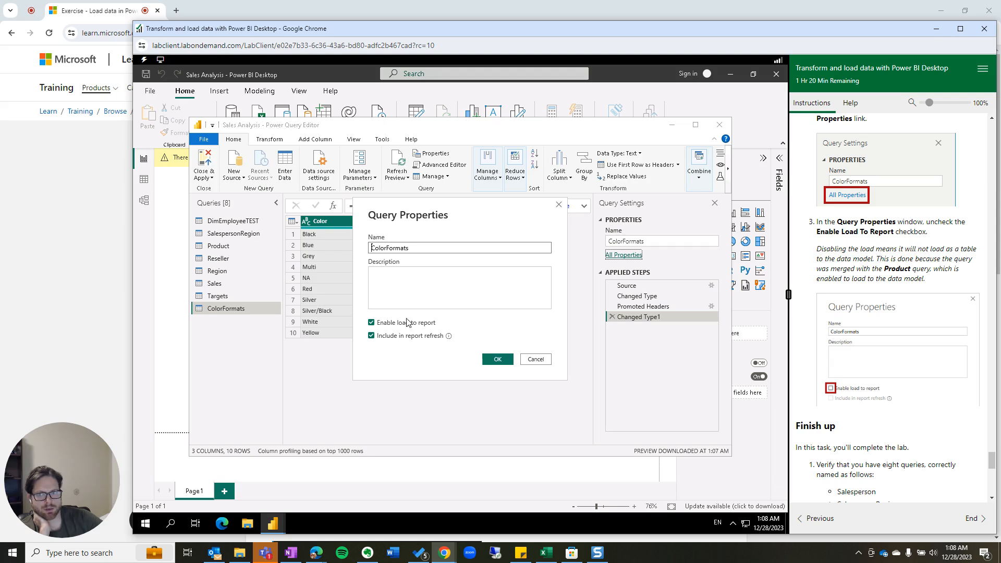
click(372, 323)
scroll(928, 354, down, 2)
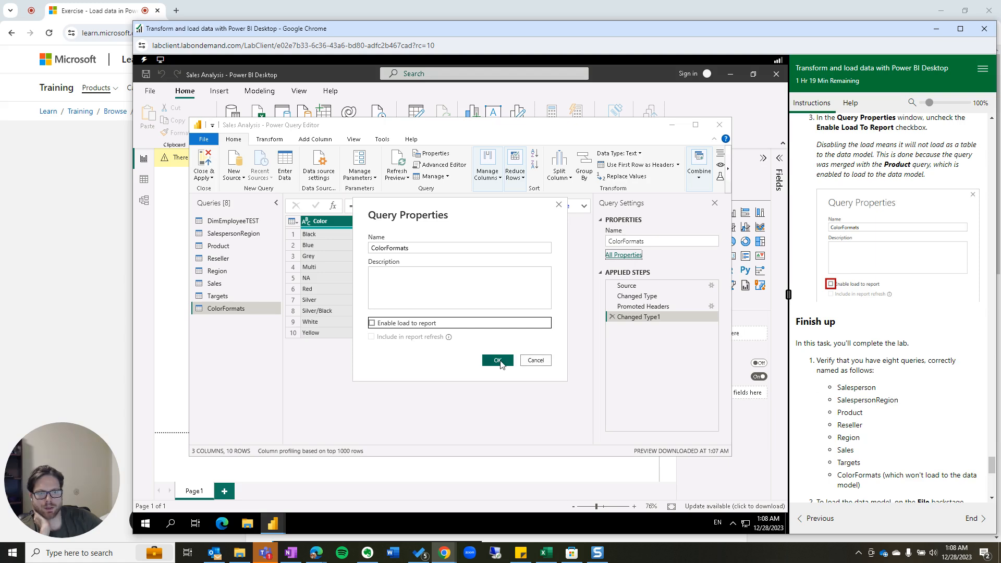
click(498, 360)
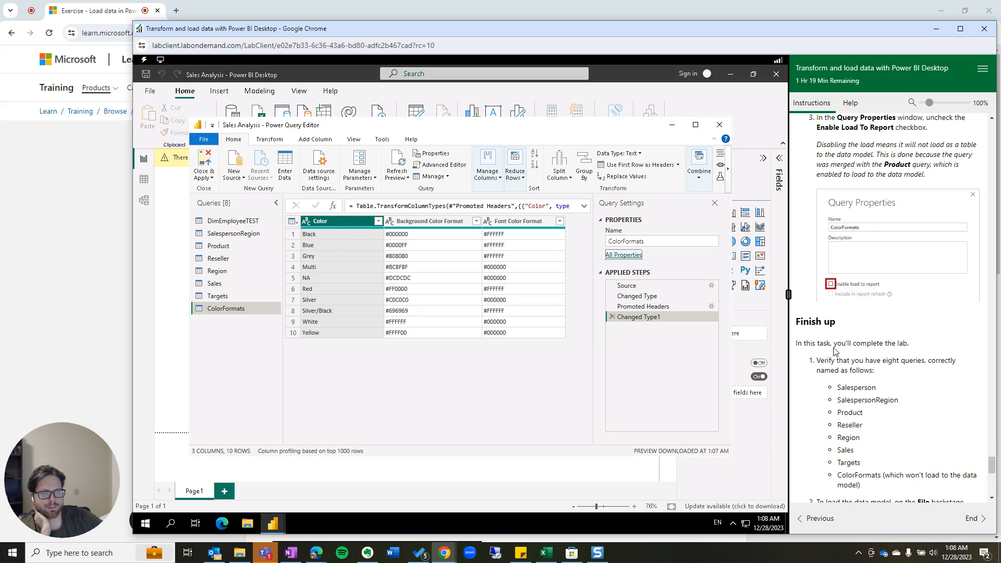
scroll(836, 352, down, 1)
drag(816, 312, 929, 325)
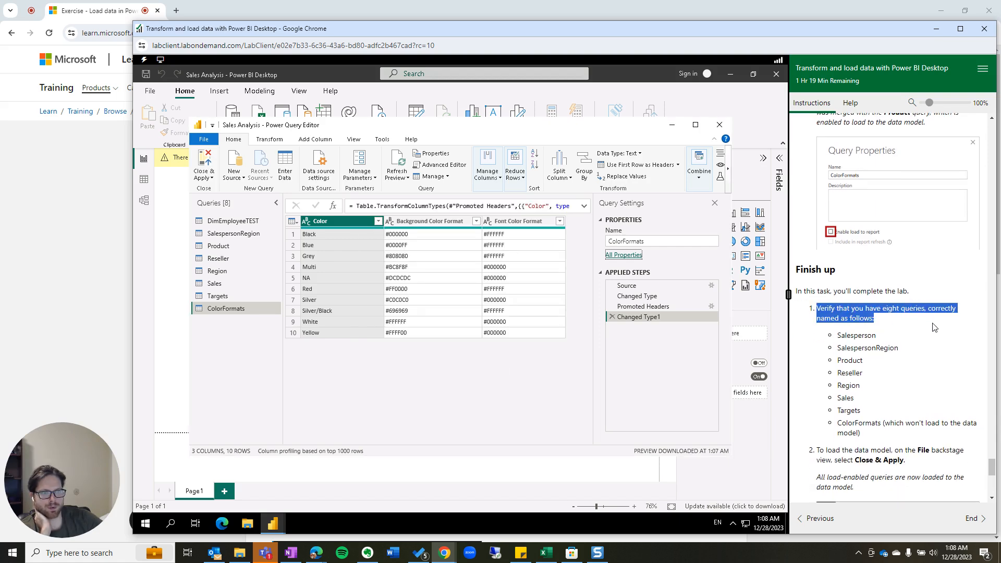
Select DimEmployeeTEST and type Salesperson over its name in Query Settings.
click(245, 224)
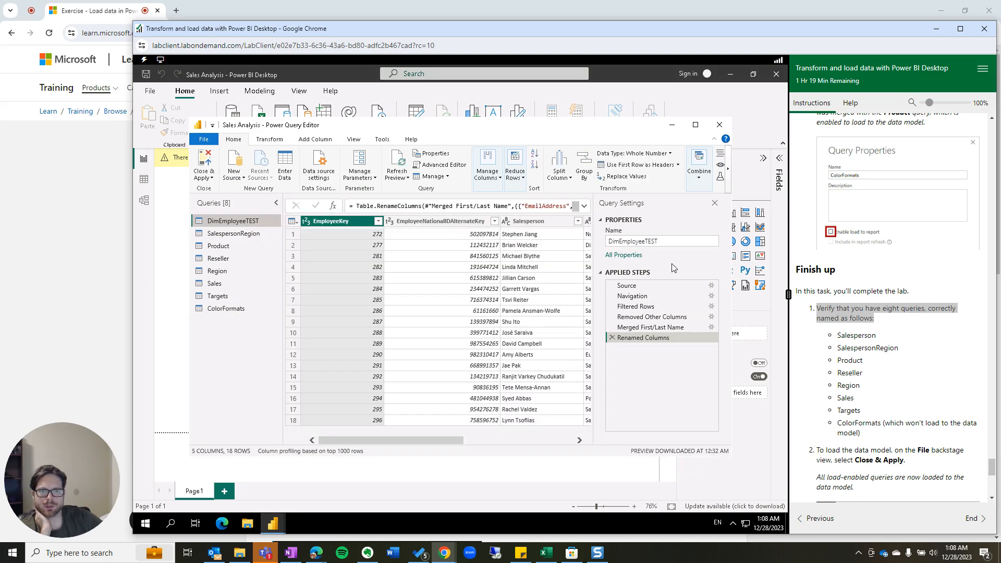
click(686, 240)
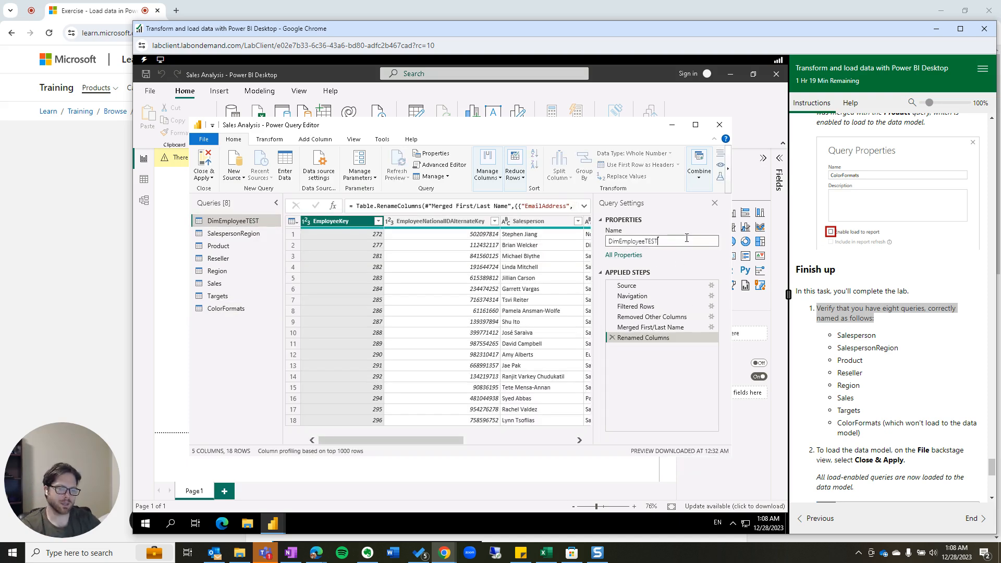
double_click(686, 238)
text(Salesperson)
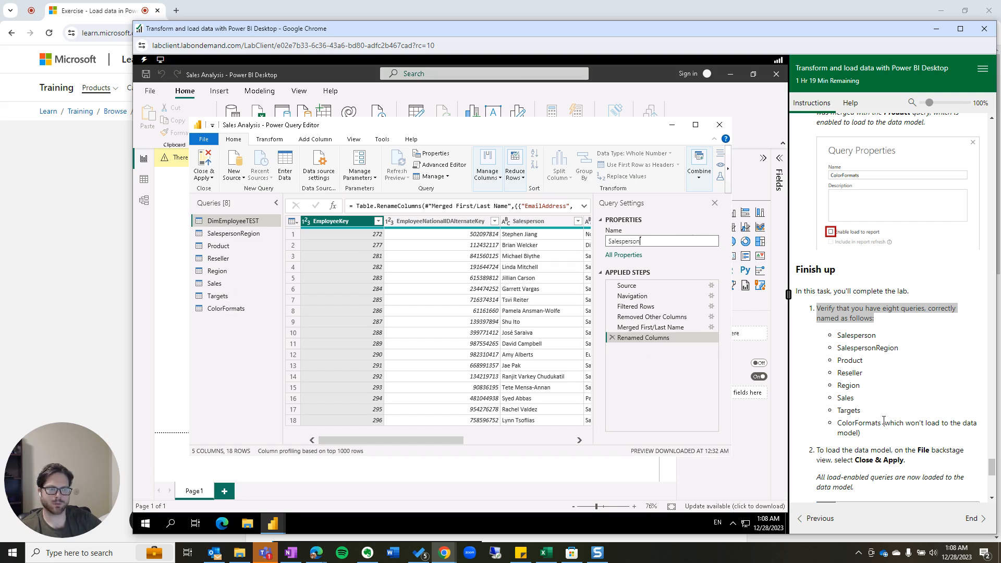
scroll(894, 443, down, 2)
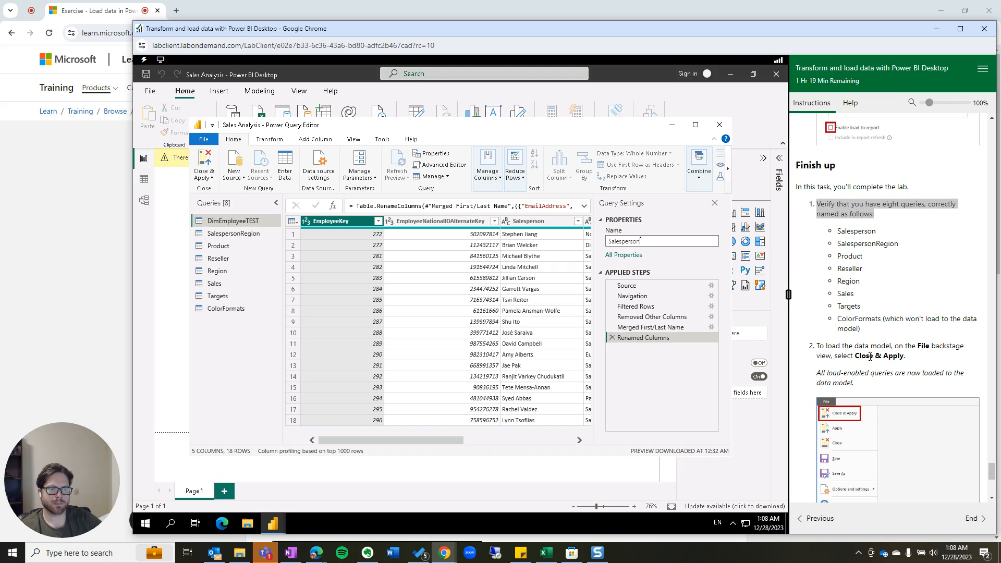
scroll(870, 356, down, 2)
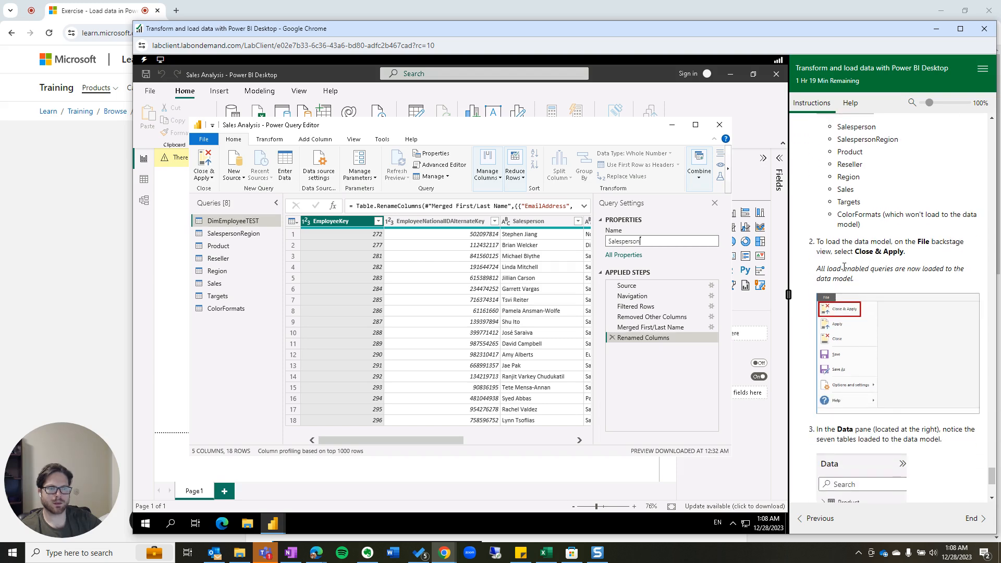
Check the report's File menu, then return to the Power Query Editor window.
click(154, 95)
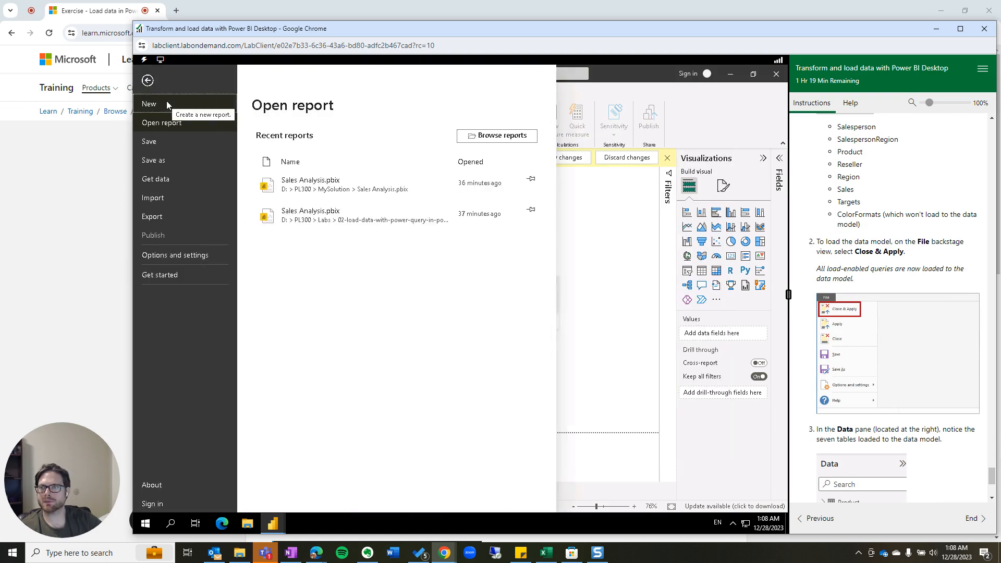
click(621, 212)
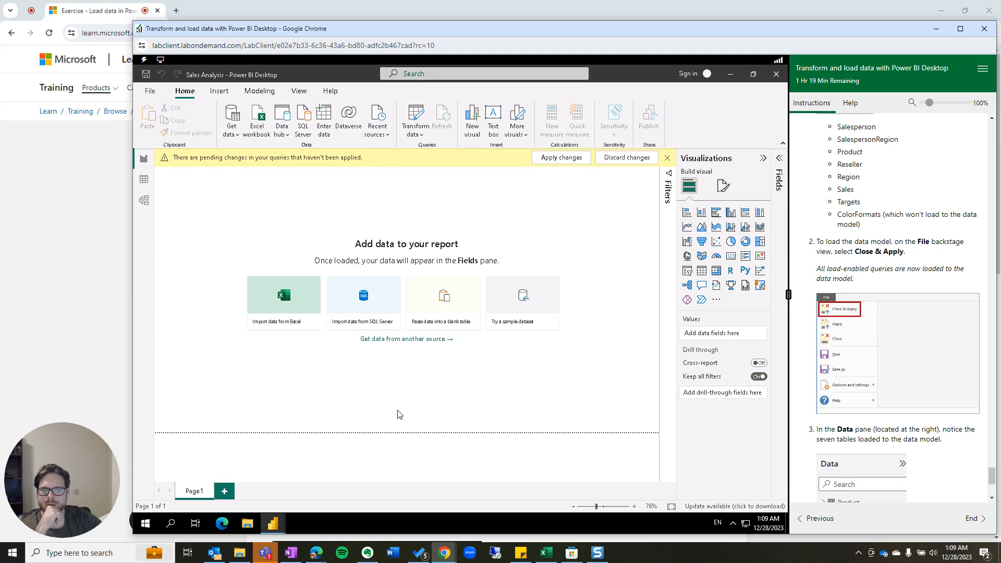
mouse_move(269, 529)
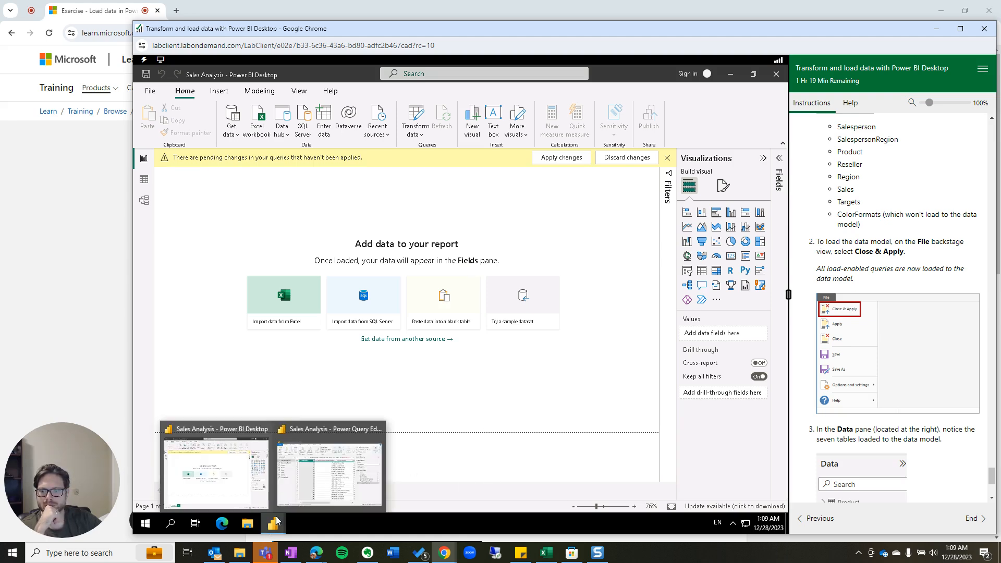
click(329, 479)
Close & Apply so the seven tables load into the data model.
click(204, 140)
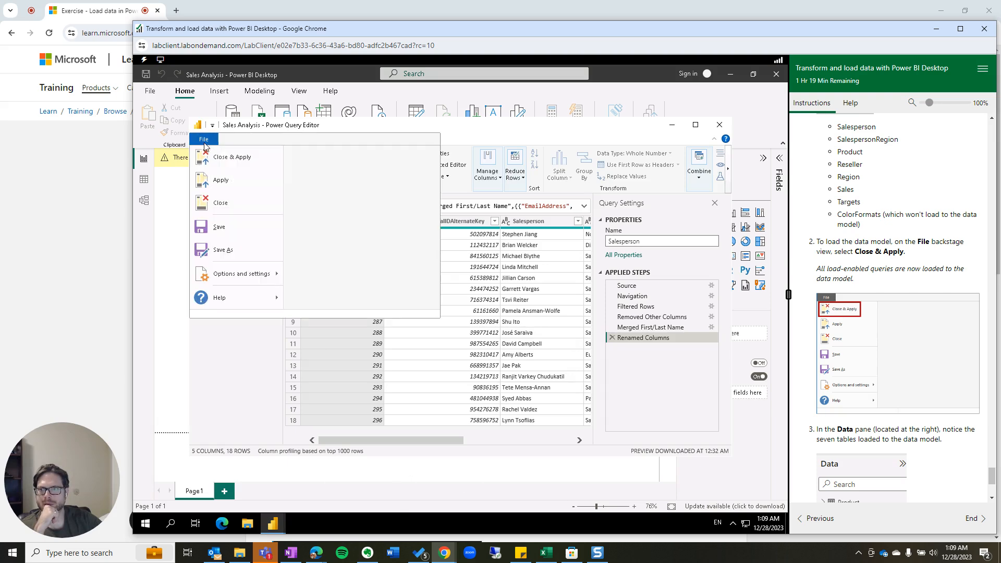
click(220, 164)
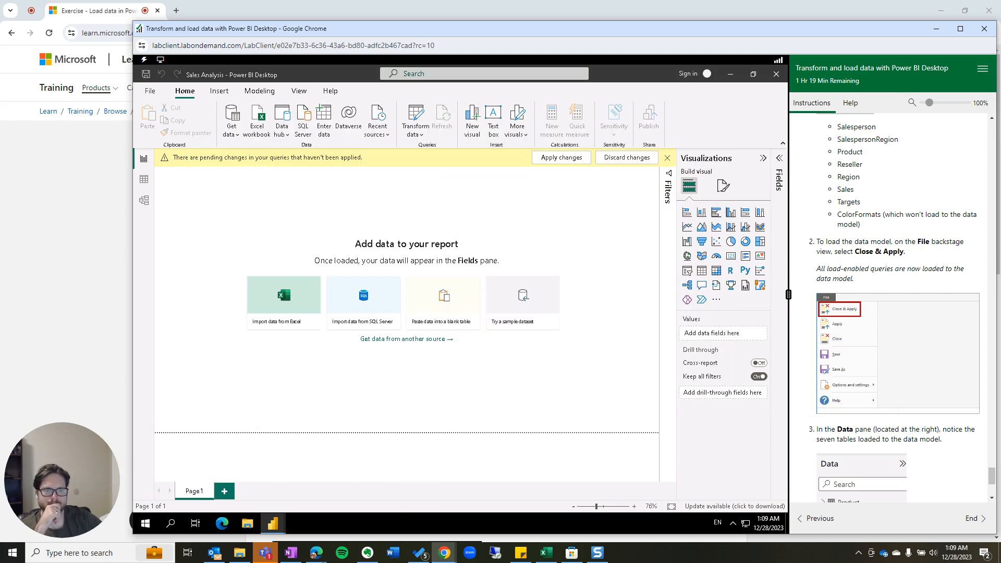
scroll(896, 403, down, 2)
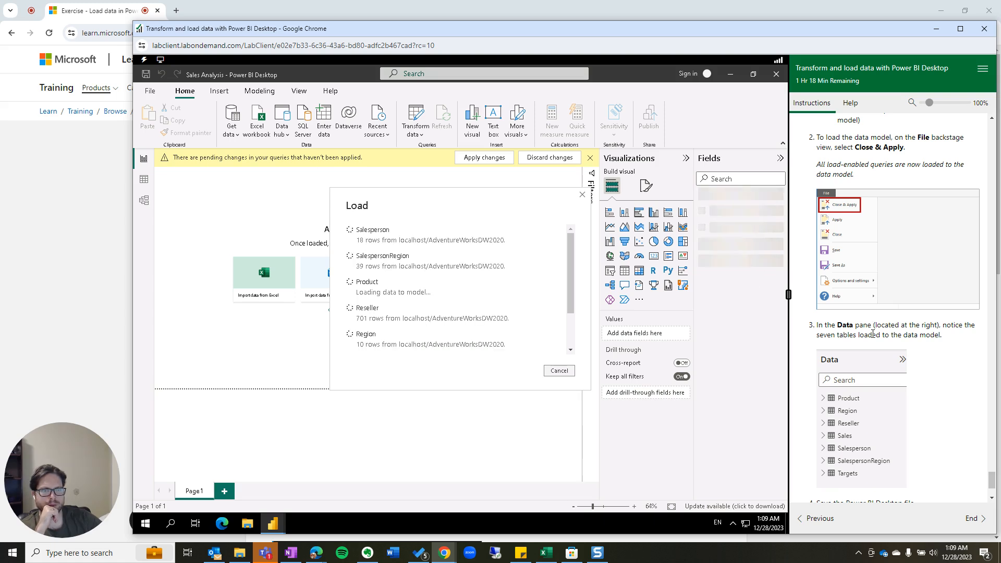
scroll(955, 347, down, 1)
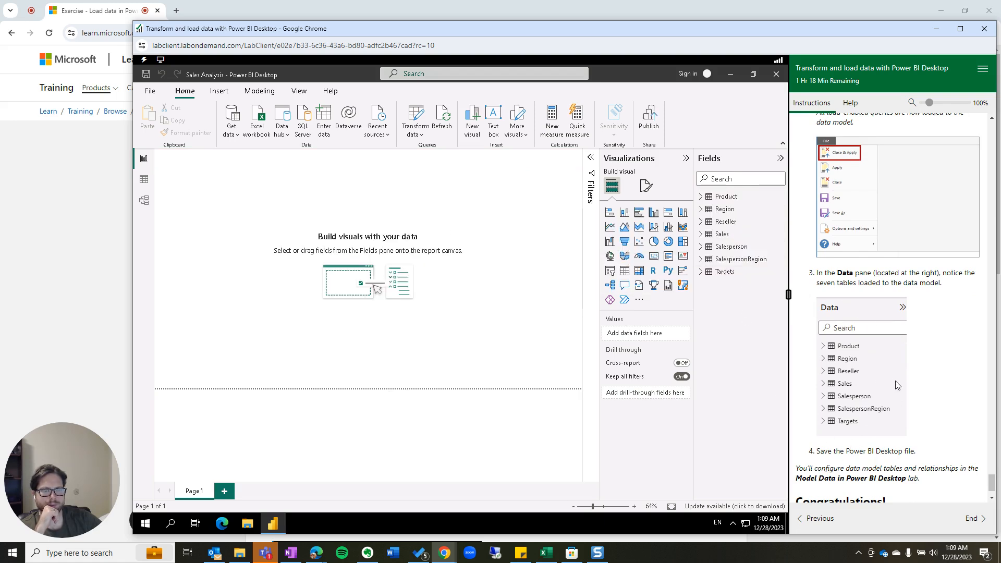
scroll(898, 388, down, 1)
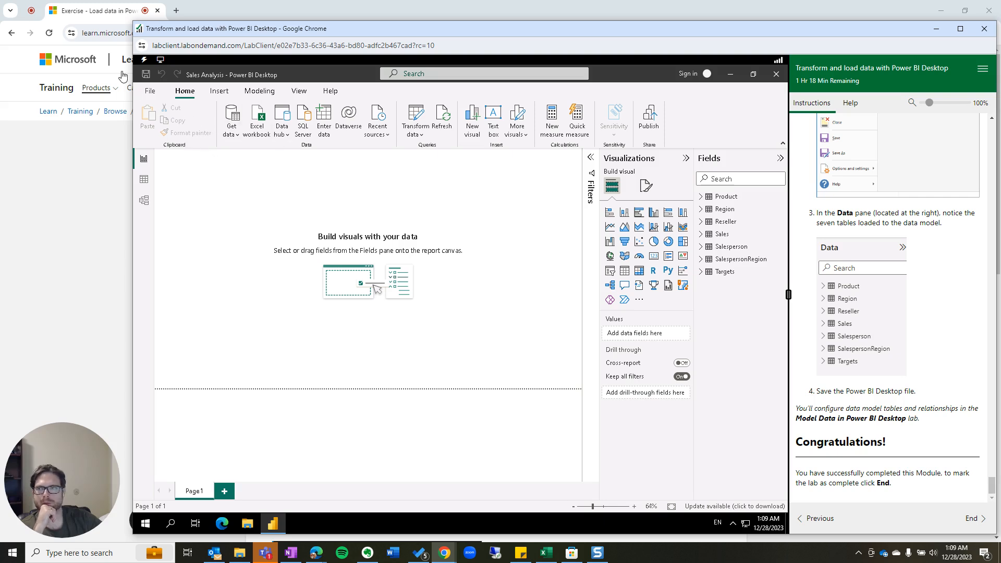
Save the Sales Analysis report from the File menu.
click(149, 90)
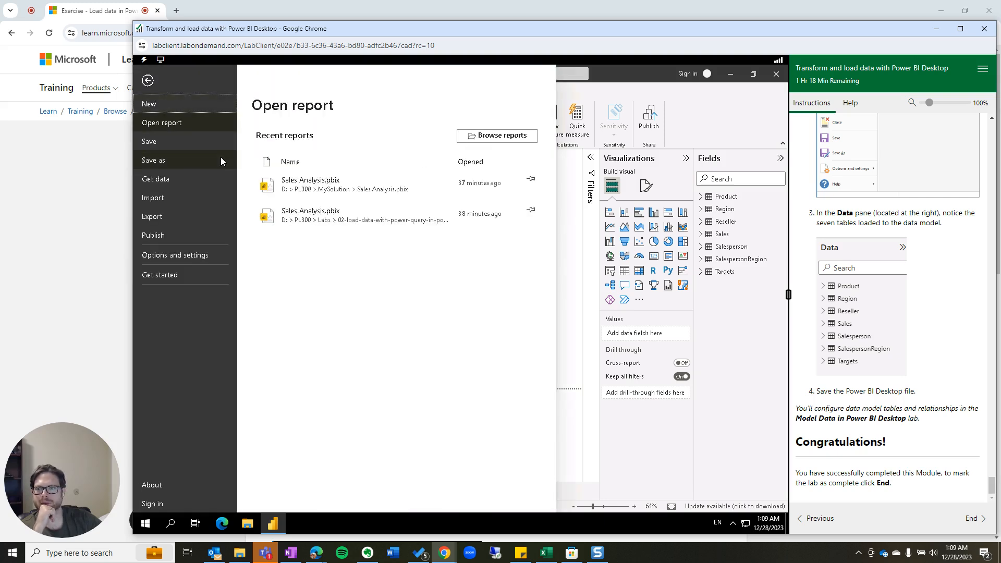
click(164, 146)
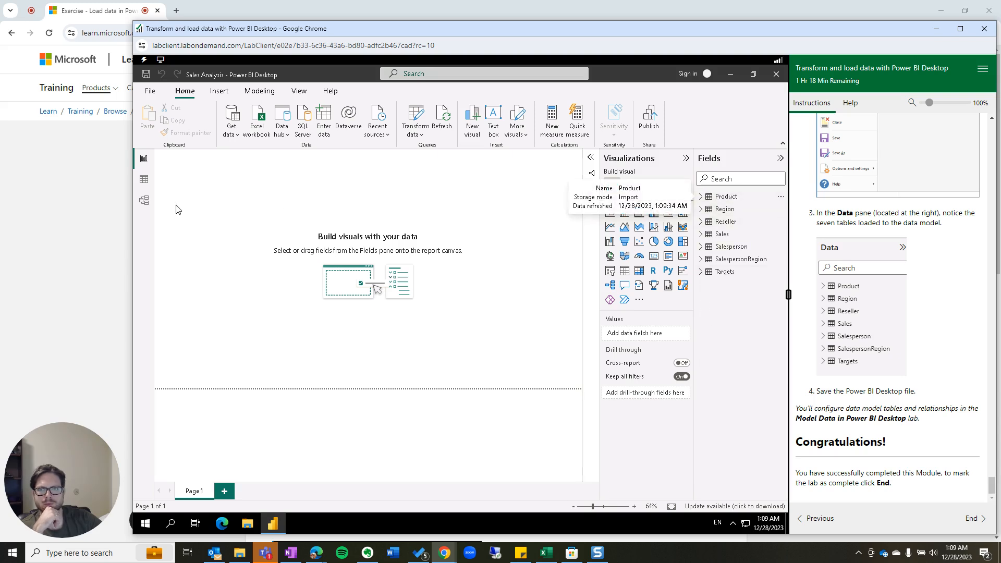
Add a table visual showing Product's Color, Product and Standard Cost fields.
click(625, 271)
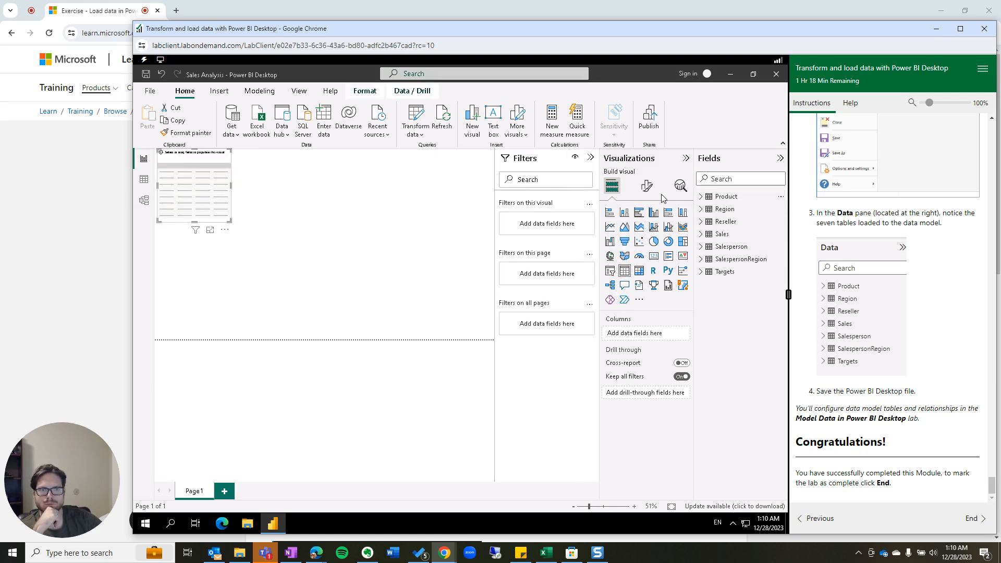
click(701, 198)
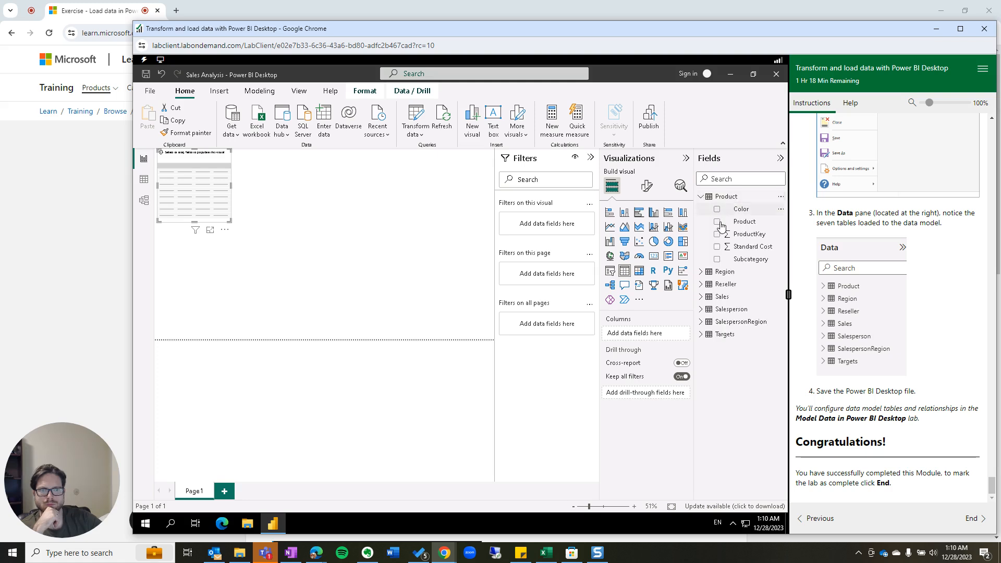
click(717, 210)
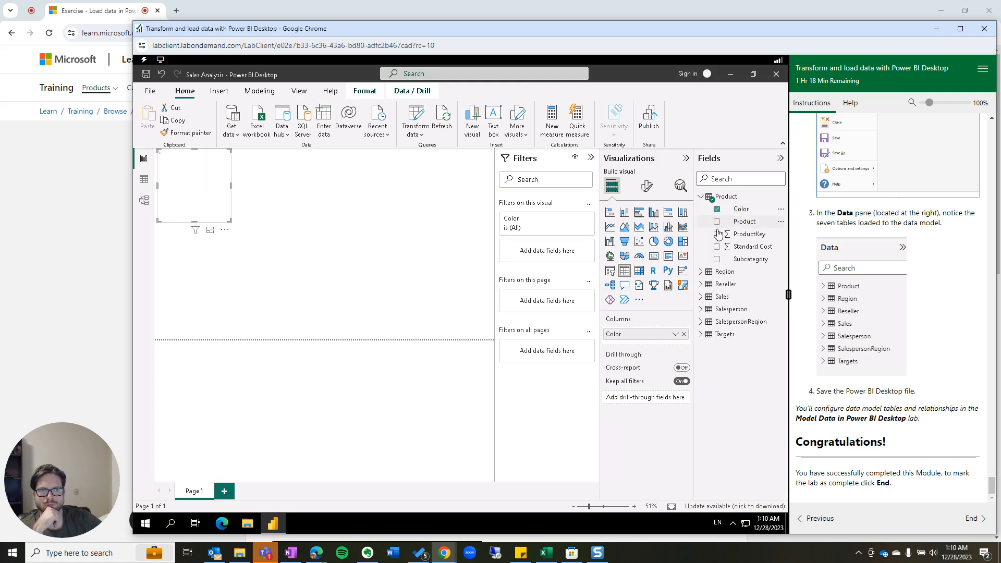
click(717, 222)
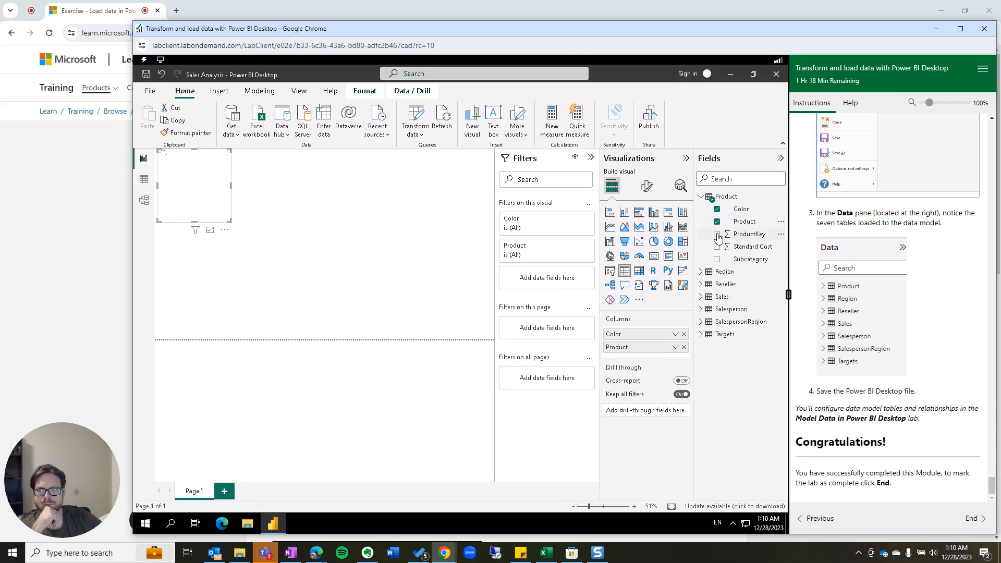
click(718, 235)
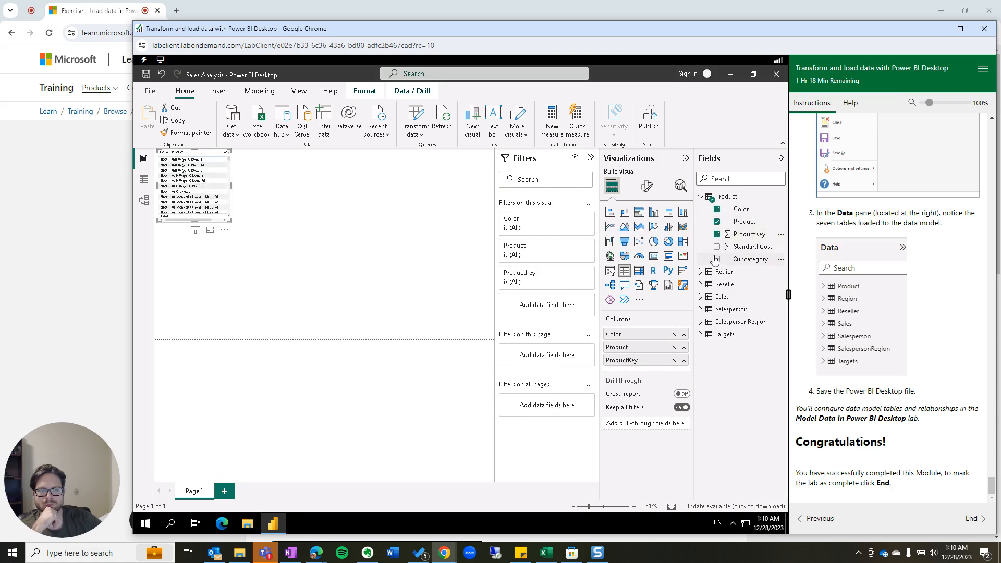
click(717, 247)
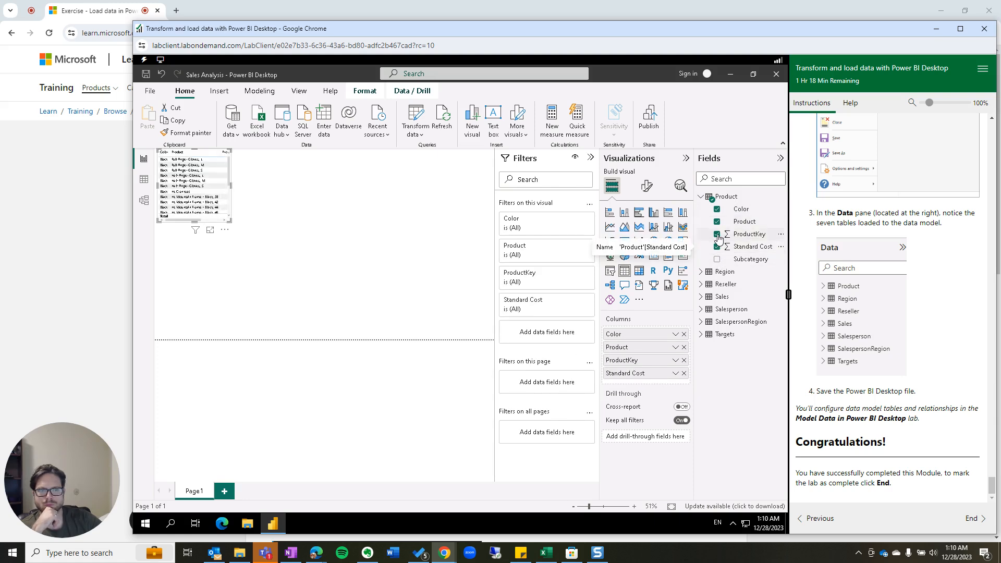
click(717, 234)
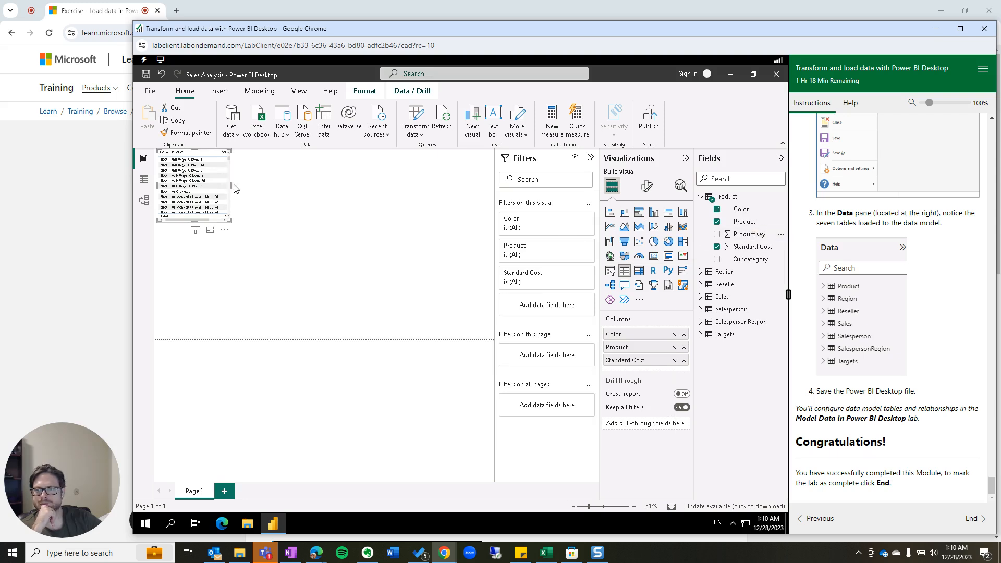
Resize the table visual to fit its columns and set Color to show Last.
drag(255, 192, 388, 206)
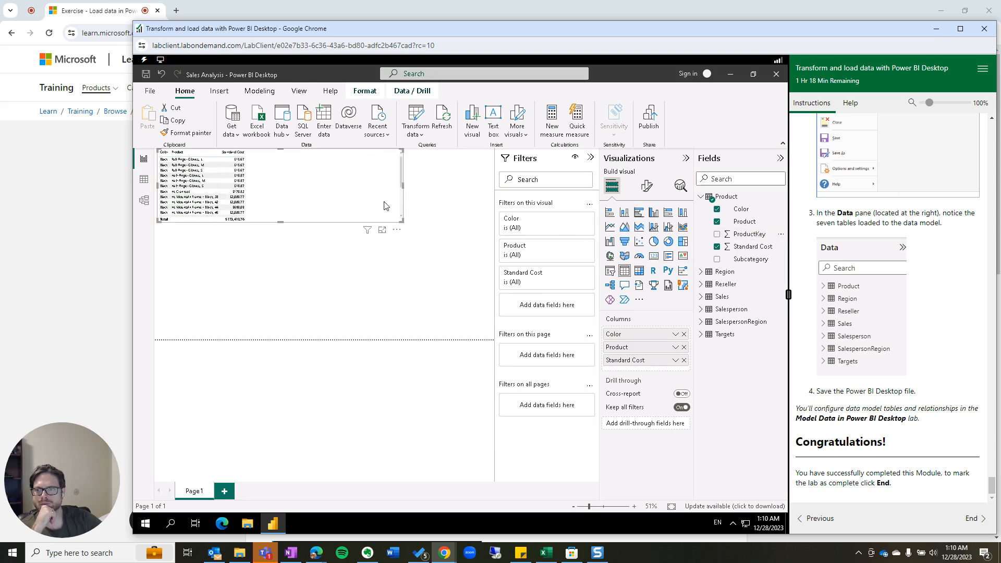
drag(282, 221, 261, 345)
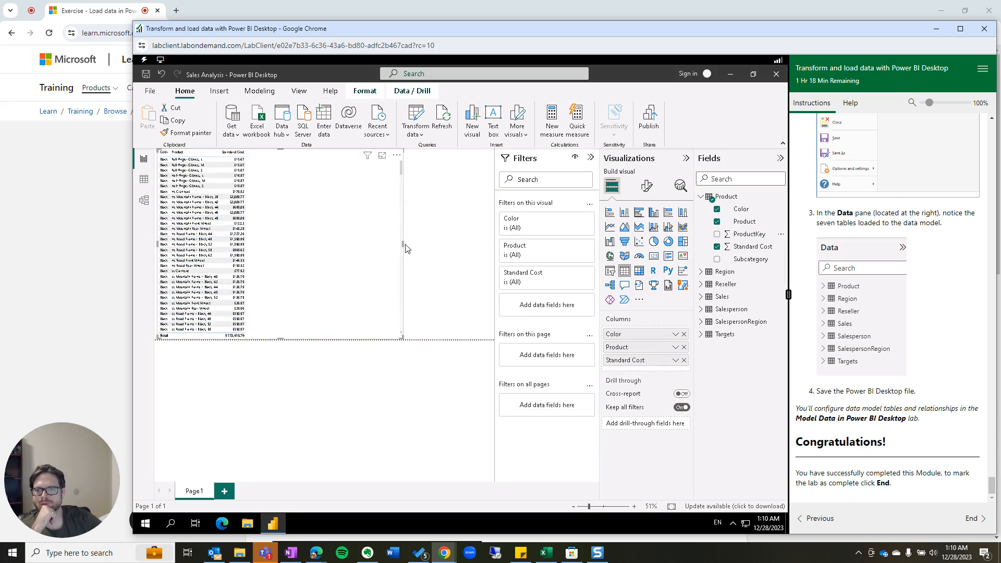
drag(390, 244, 287, 250)
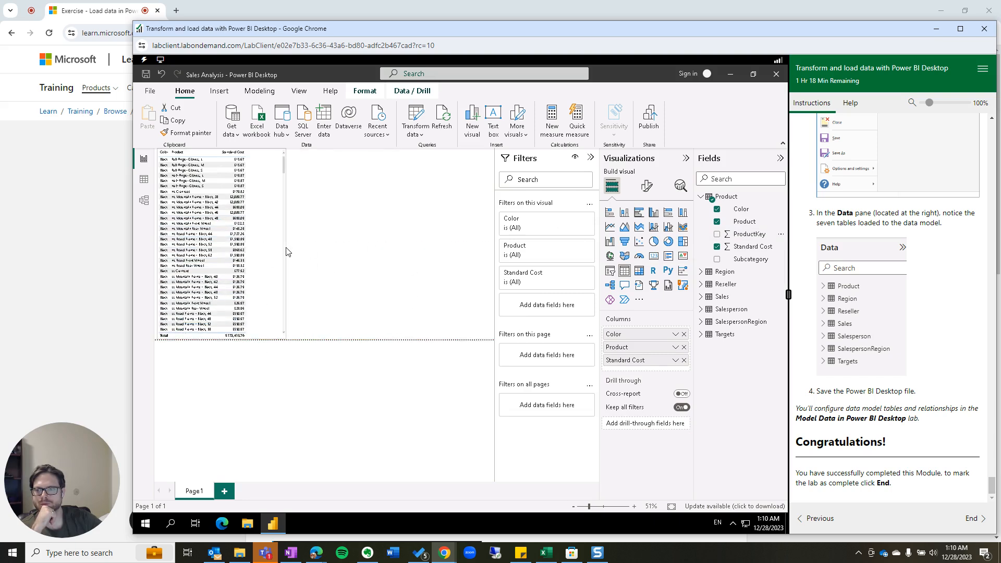
scroll(182, 209, up, 6)
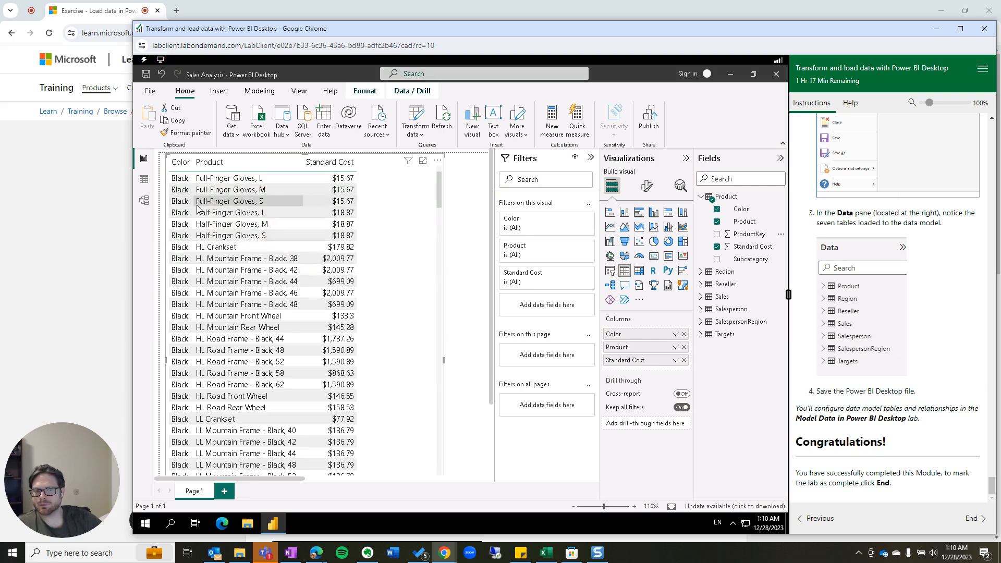
click(675, 335)
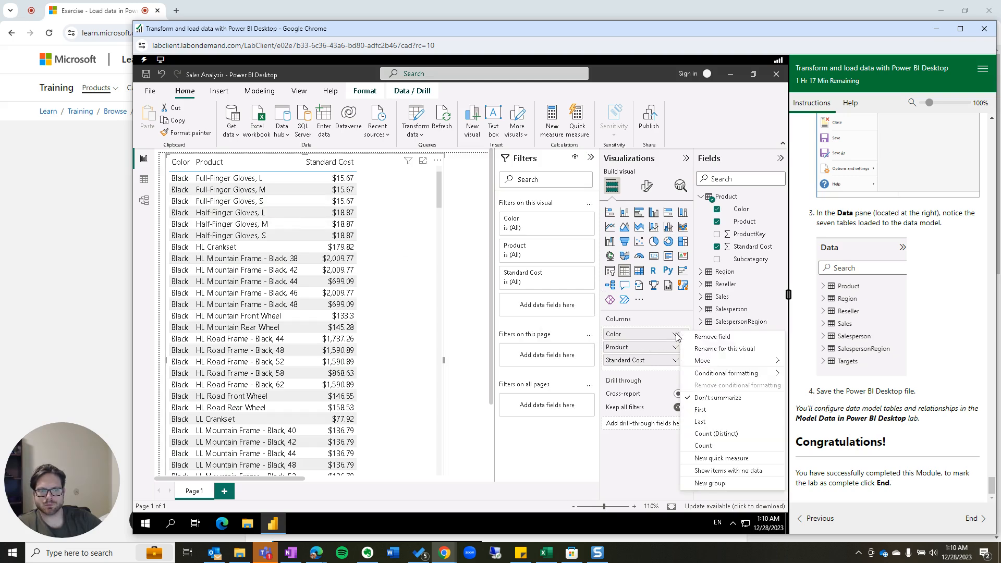
click(706, 424)
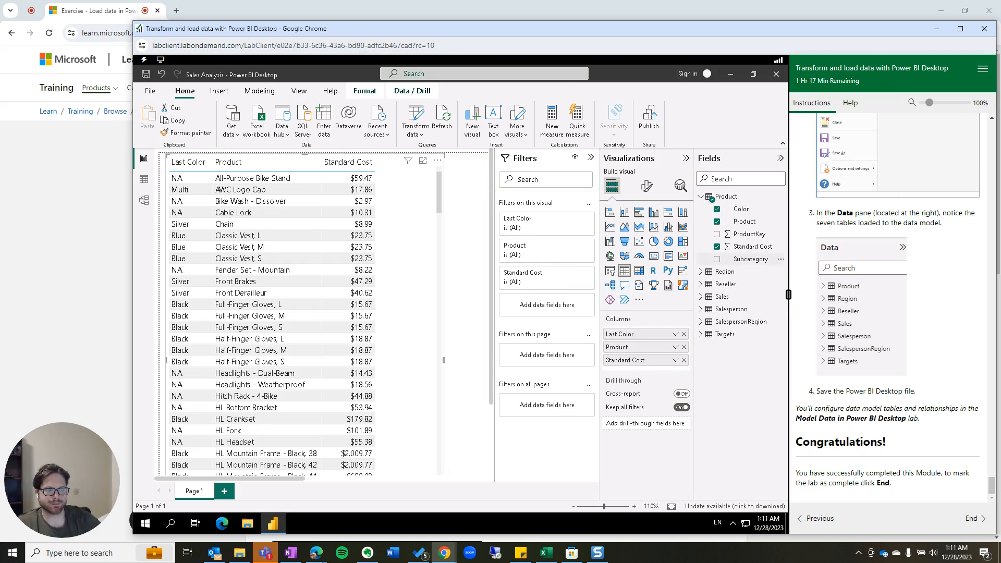
End the lab, mark it complete and close its window.
click(972, 518)
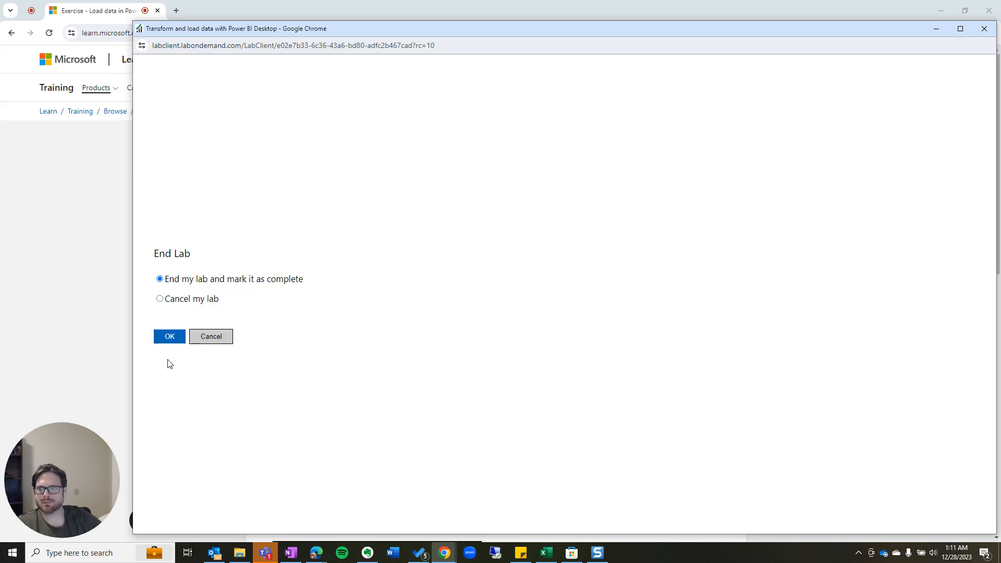
click(170, 338)
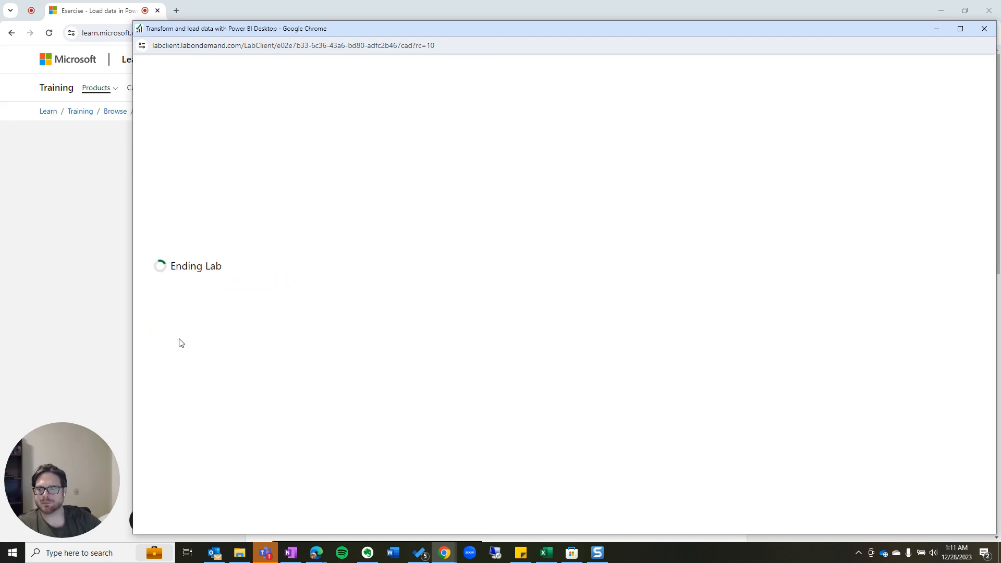
click(187, 311)
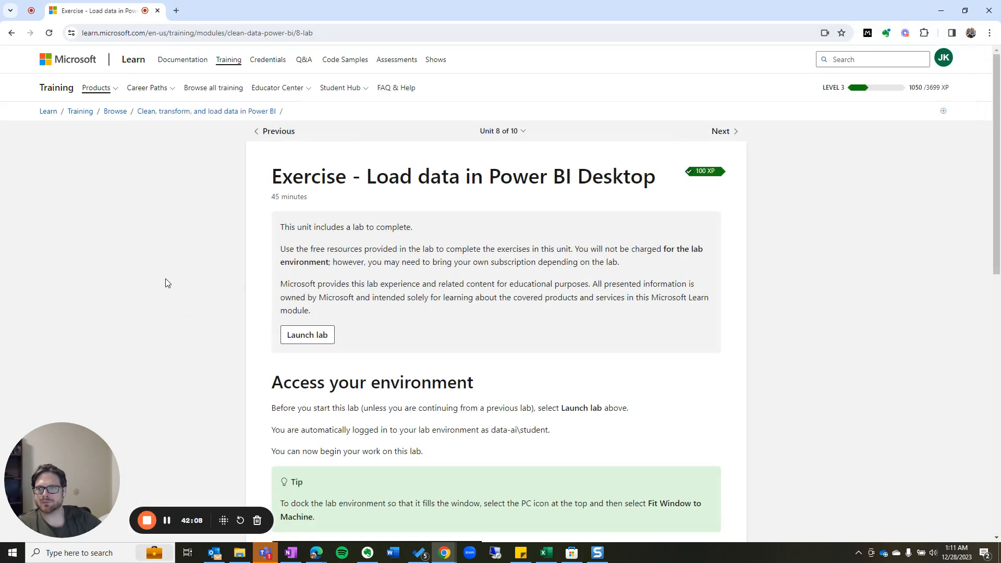